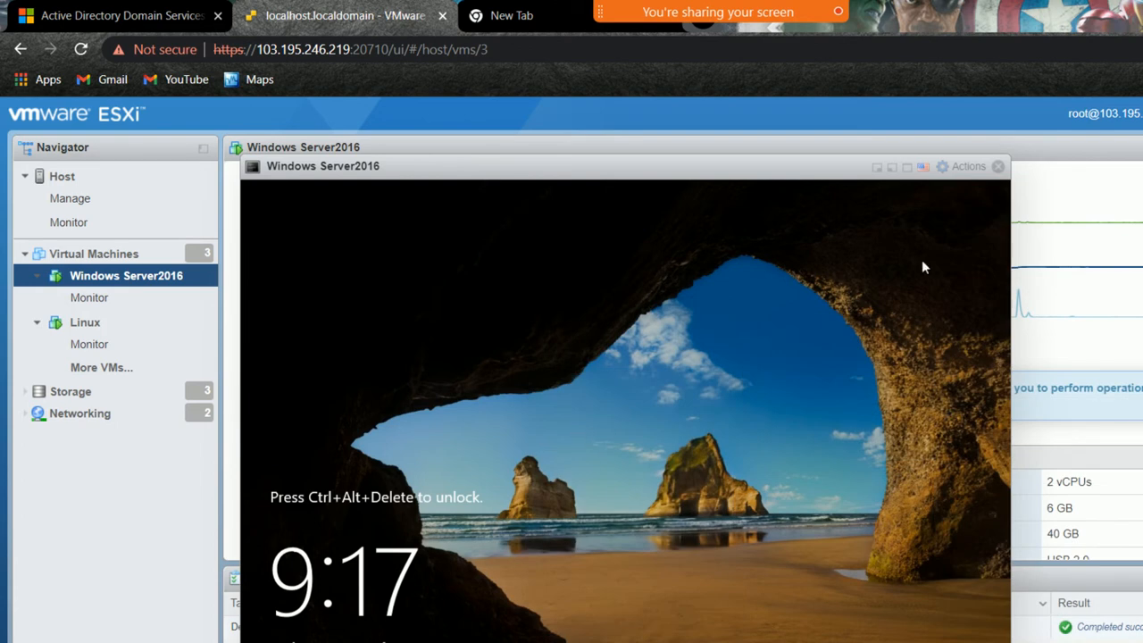
Send the Ctrl-Alt-Delete sequence to the Windows Server2016 guest to bring up its sign-in screen
{"action": "left_click", "coordinate": [964, 167]}
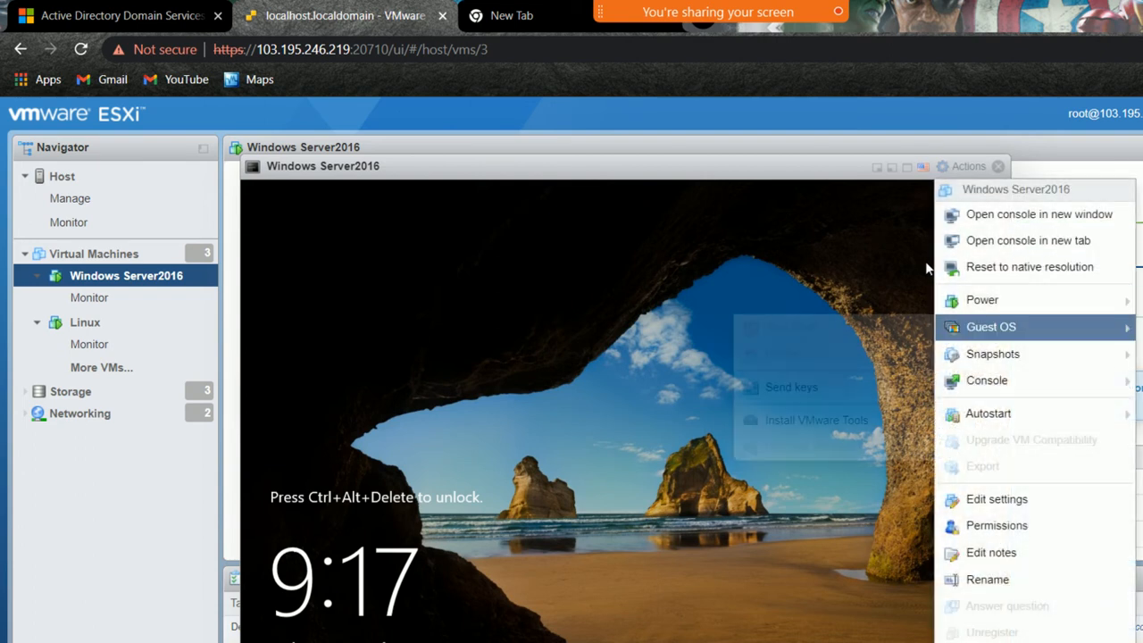
{"action": "left_click", "coordinate": [972, 330]}
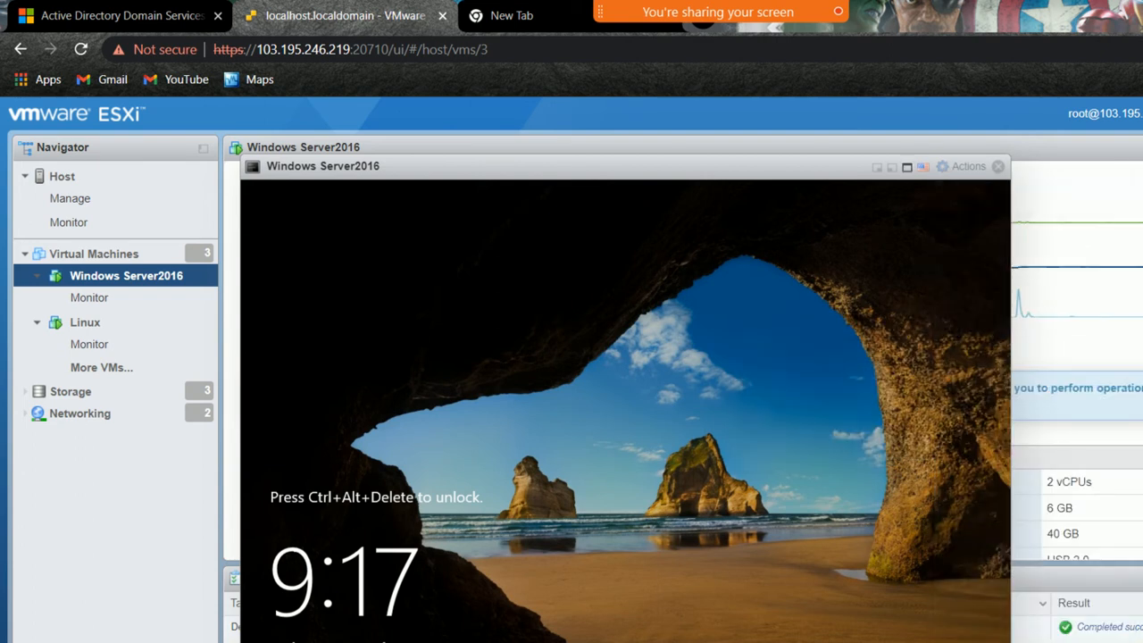
{"action": "left_click", "coordinate": [968, 167]}
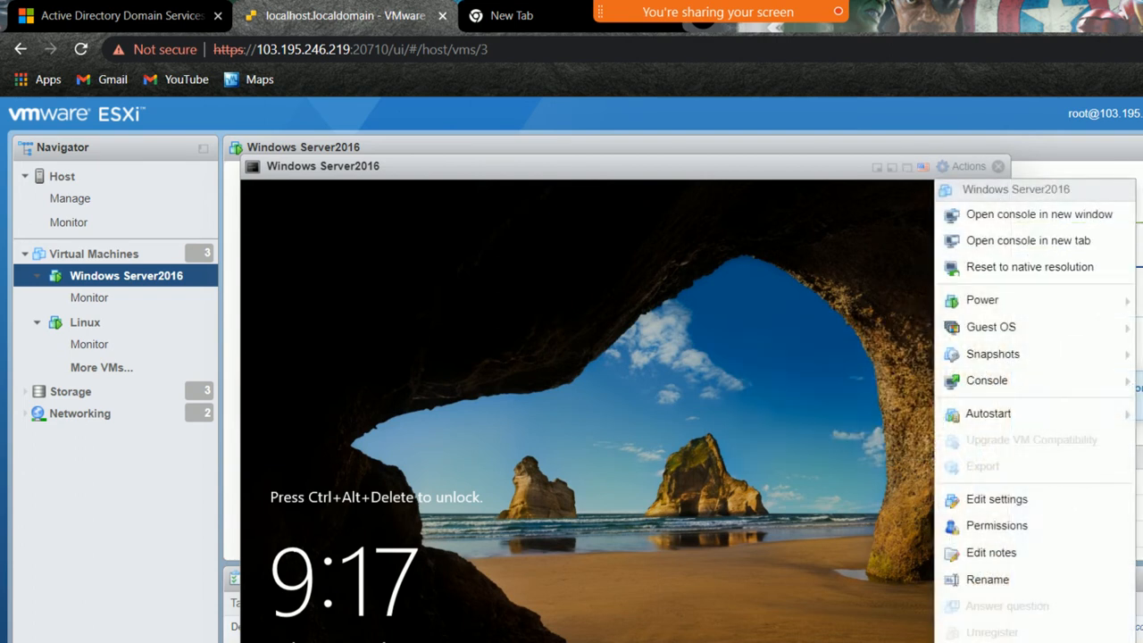
{"action": "mouse_move", "coordinate": [989, 326]}
{"action": "mouse_move", "coordinate": [791, 387]}
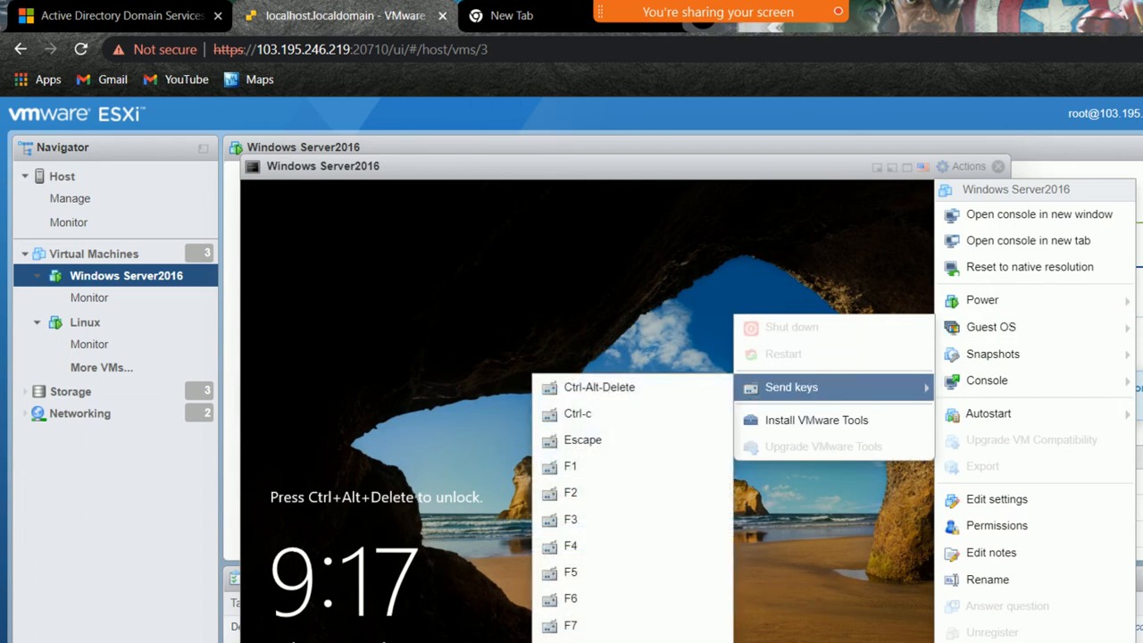
{"action": "left_click", "coordinate": [589, 387]}
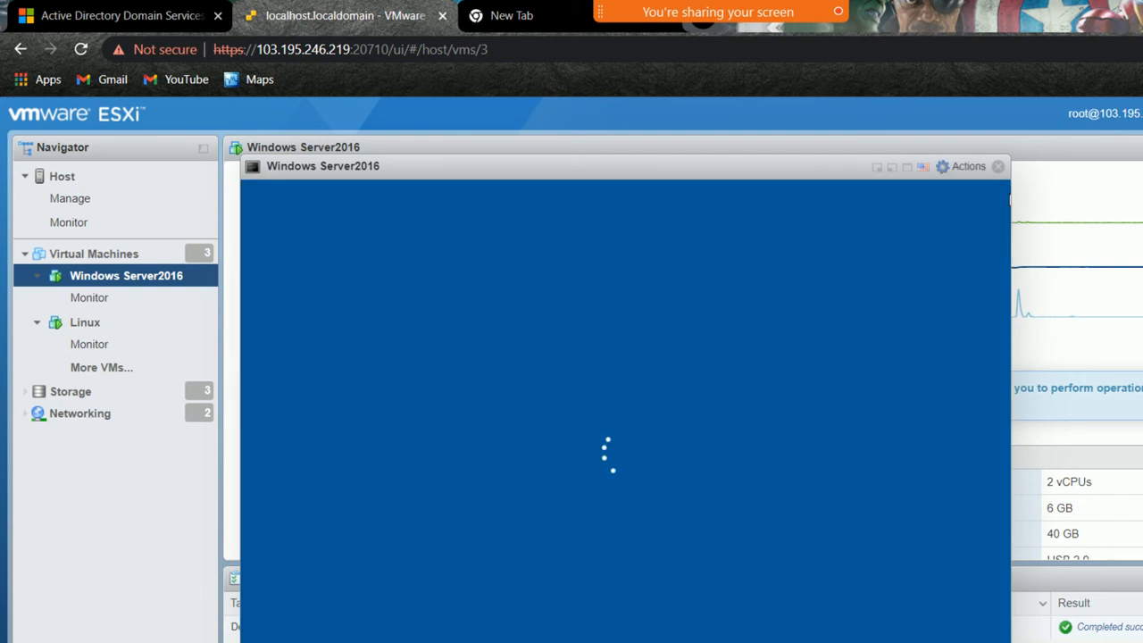
{"action": "left_click", "coordinate": [965, 166]}
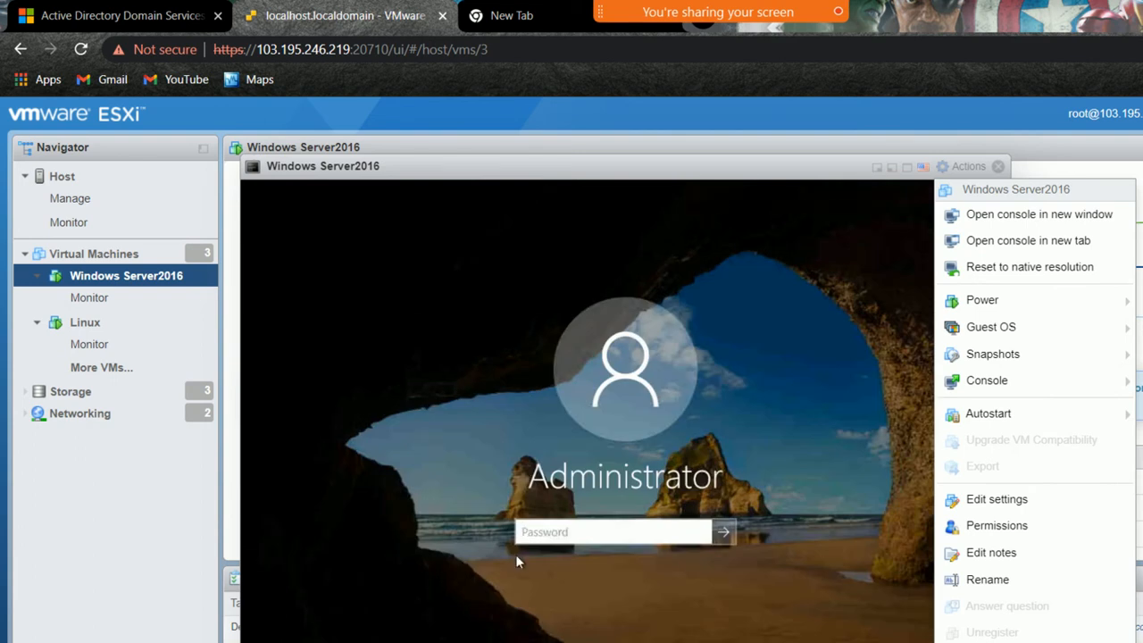
Try to sign in to the Administrator account by entering the account password, and dismiss the resulting message
{"action": "left_click", "coordinate": [573, 534]}
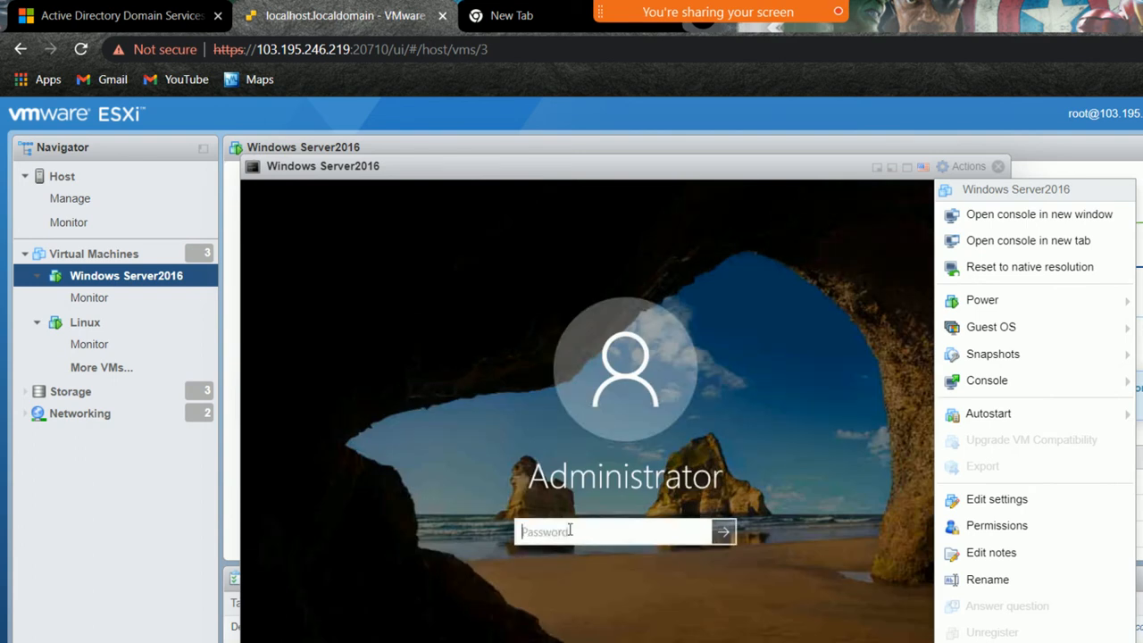
{"action": "type", "text": "•••••••"}
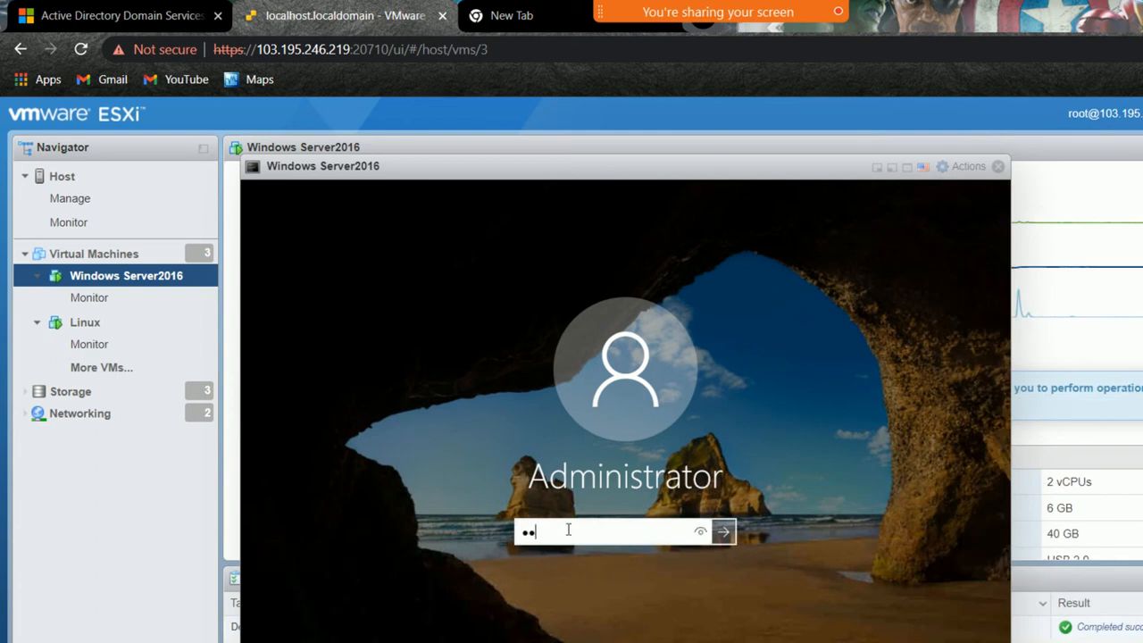
{"action": "type", "text": "••"}
{"action": "key", "text": "Return"}
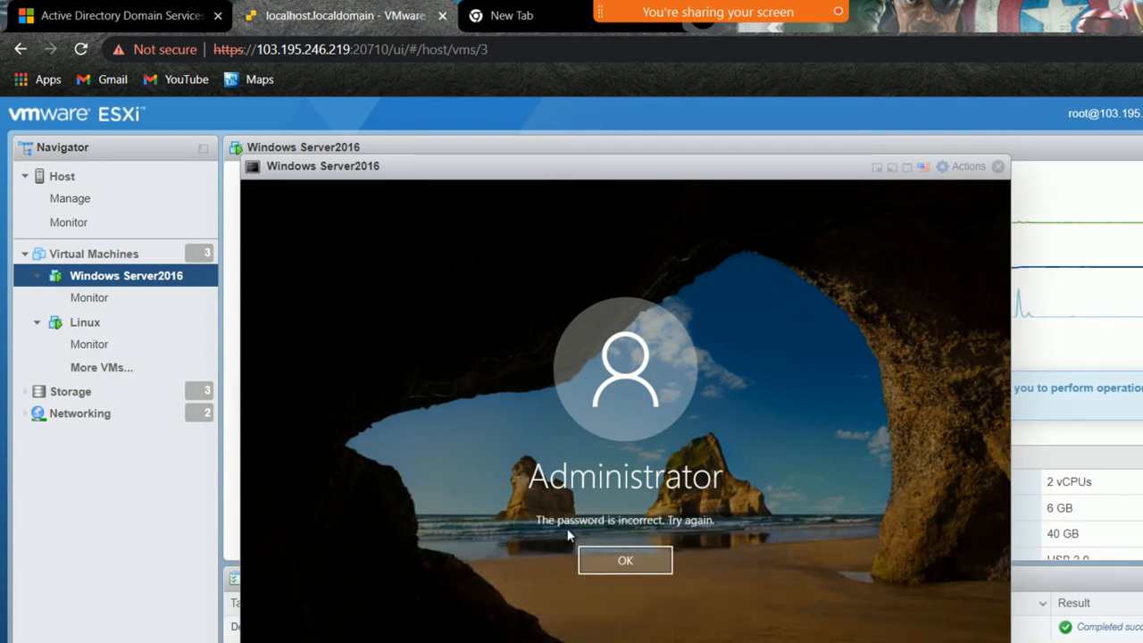
{"action": "left_click", "coordinate": [606, 561]}
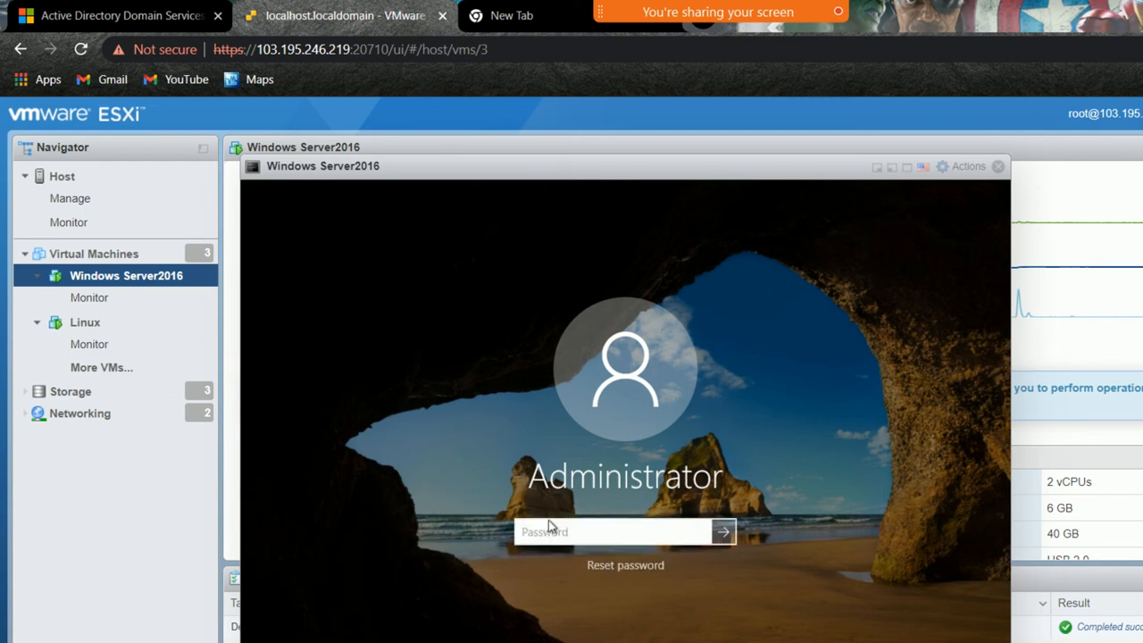
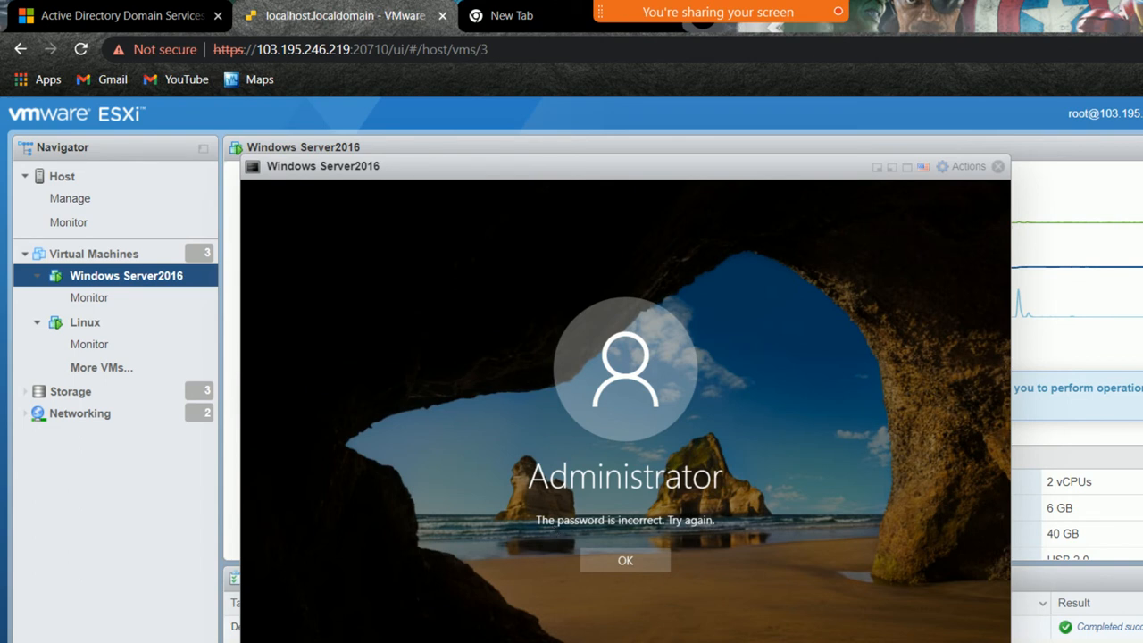
Check the trainee login details workbook in Excel and the training group's chat history in WhatsApp
{"action": "mouse_move", "coordinate": [850, 642]}
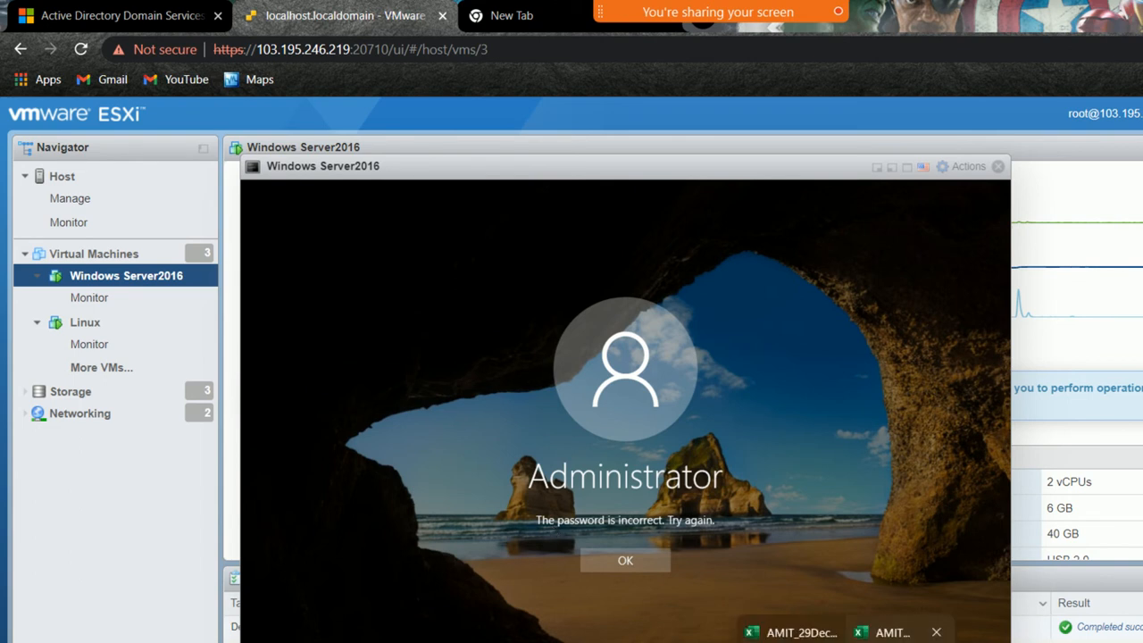
{"action": "left_click", "coordinate": [902, 638]}
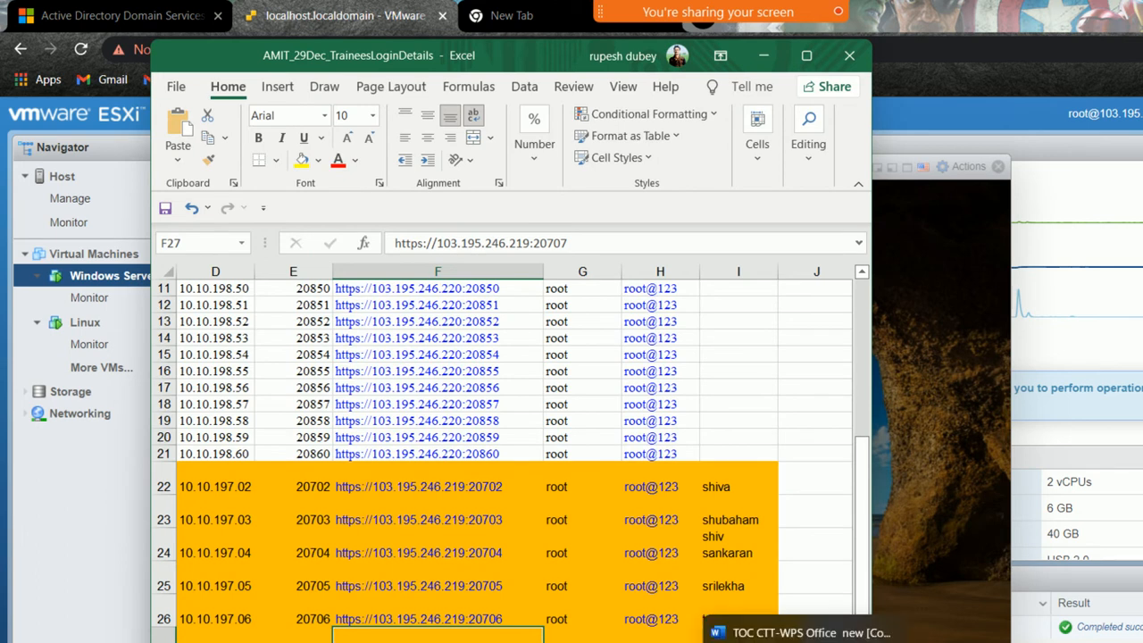
{"action": "left_click", "coordinate": [628, 640]}
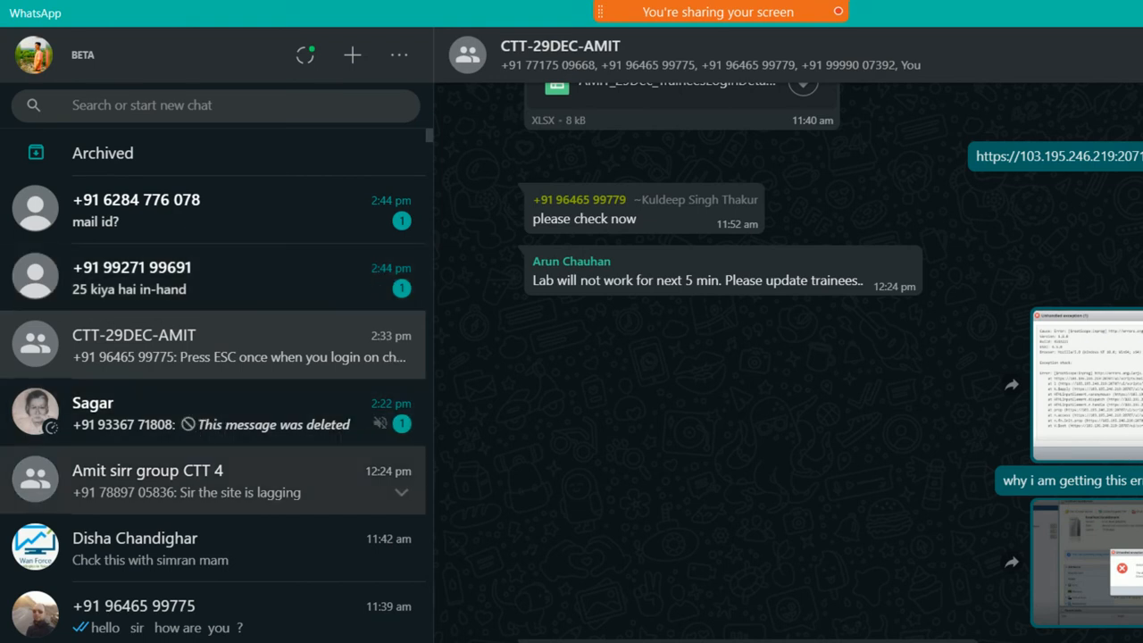
{"action": "left_click", "coordinate": [375, 487]}
{"action": "scroll", "coordinate": [679, 402], "scroll_direction": "up", "scroll_amount": 5}
{"action": "scroll", "coordinate": [732, 357], "scroll_direction": "up", "scroll_amount": 10}
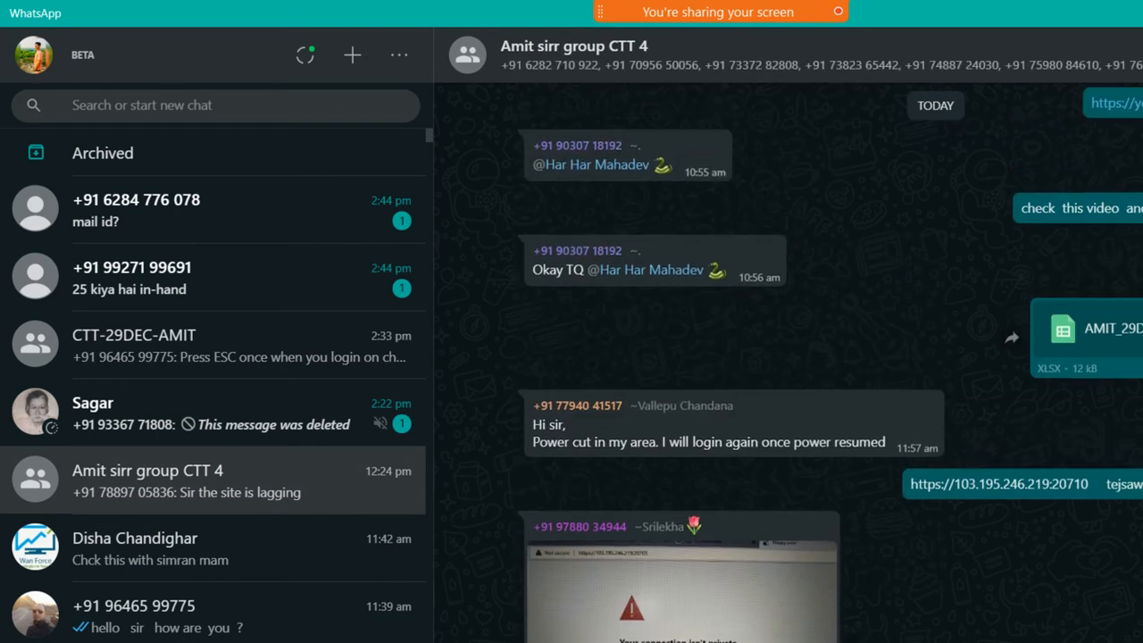
{"action": "mouse_move", "coordinate": [720, 11]}
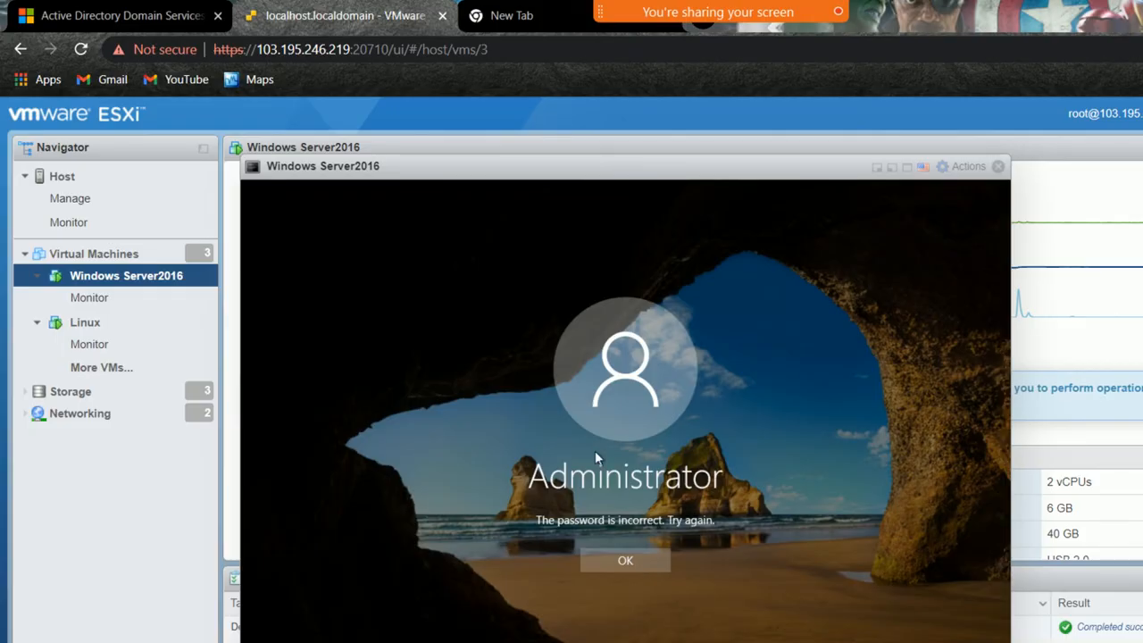
Dismiss the incorrect-password message on the Windows Server2016 guest's sign-in screen
{"action": "left_click", "coordinate": [623, 561]}
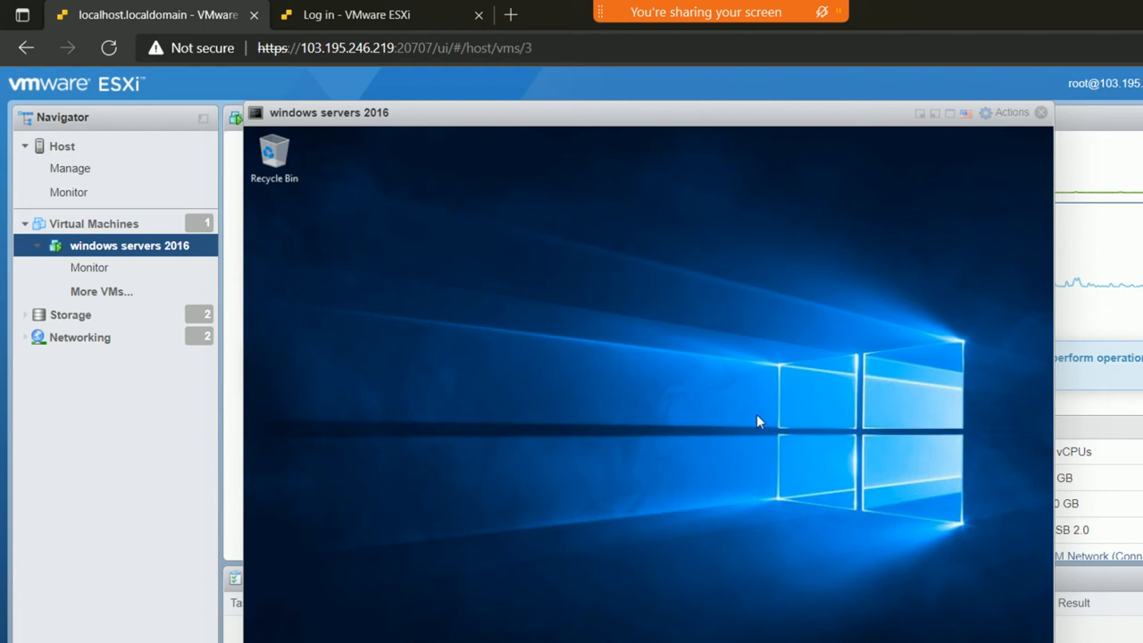
{"action": "scroll", "coordinate": [442, 406], "scroll_direction": "down", "scroll_amount": 2}
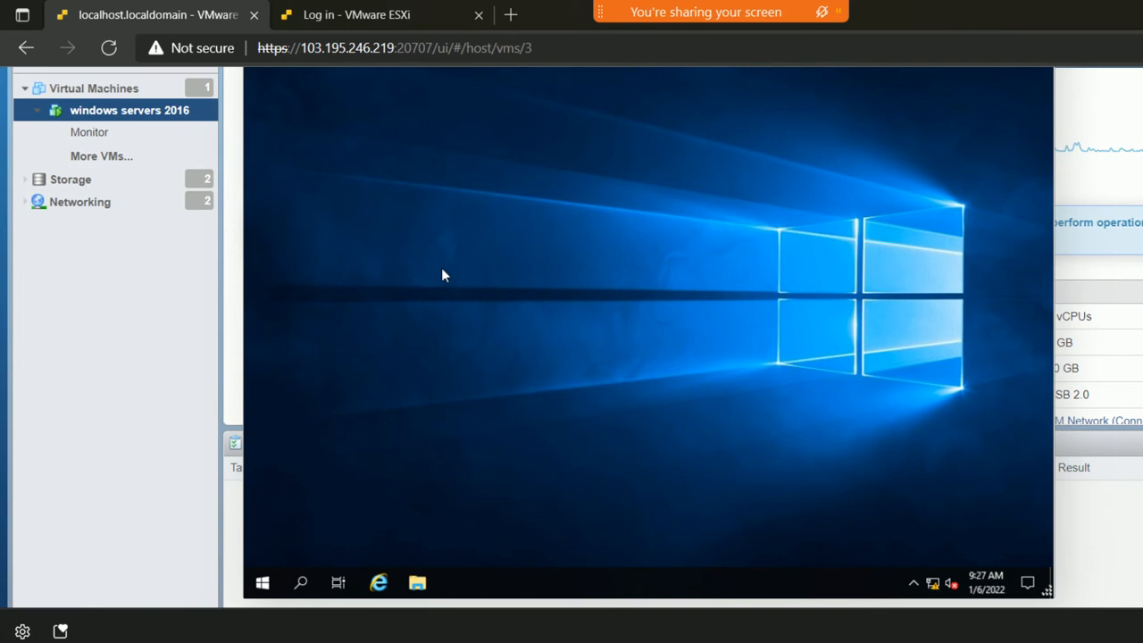
{"action": "scroll", "coordinate": [442, 275], "scroll_direction": "up", "scroll_amount": 2}
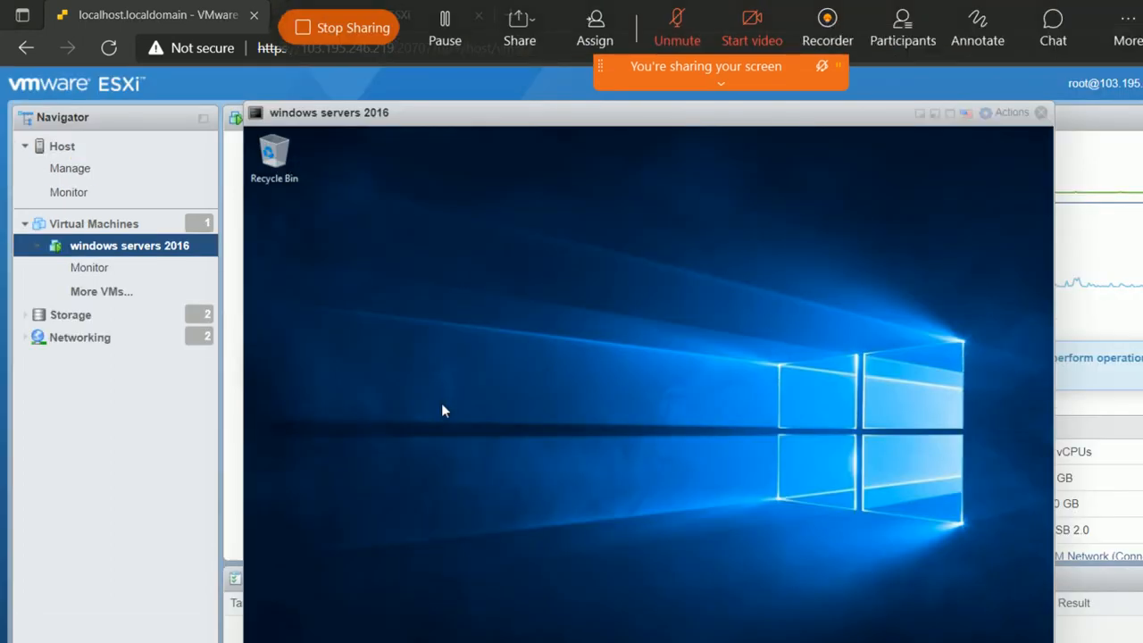
{"action": "left_click", "coordinate": [788, 219]}
{"action": "left_click", "coordinate": [677, 27]}
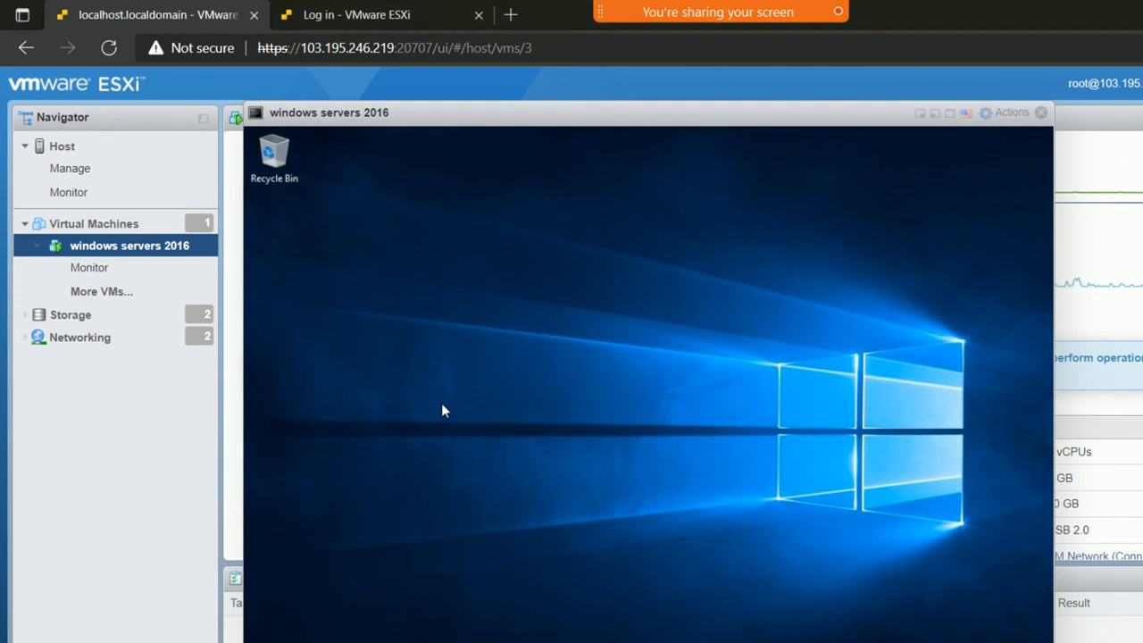
{"action": "key", "text": "super"}
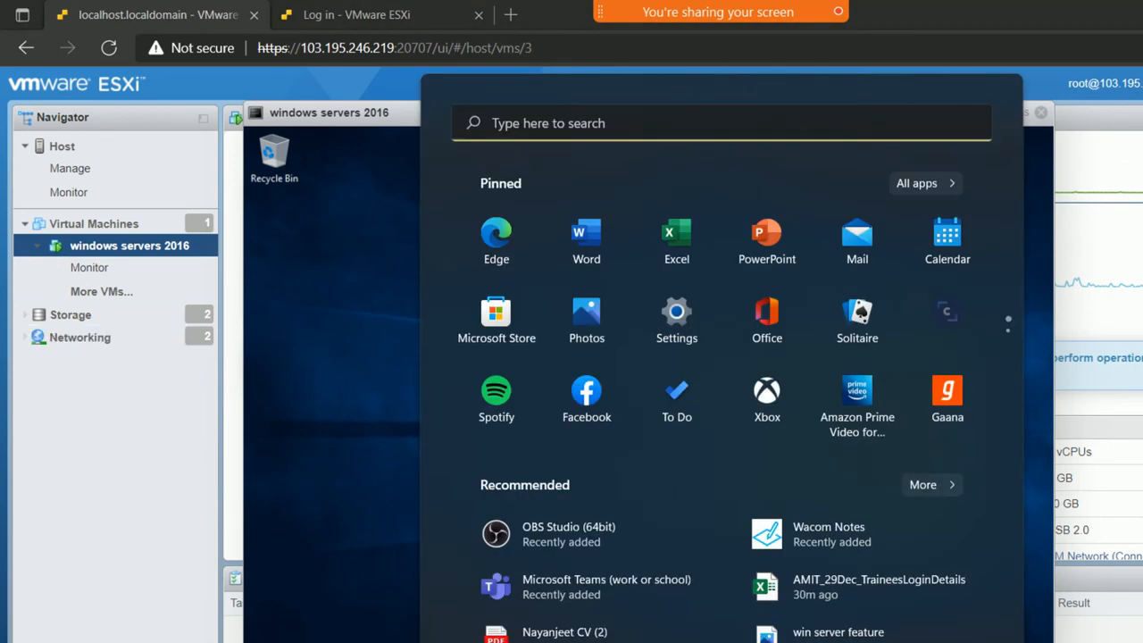
{"action": "key", "text": "super"}
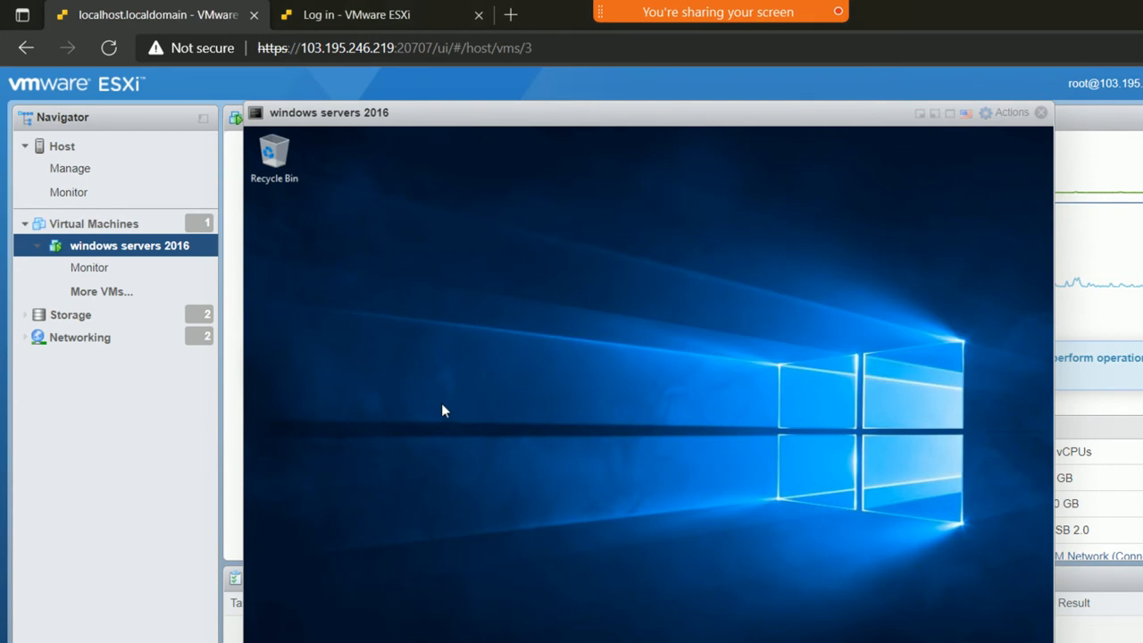
{"action": "right_click", "coordinate": [378, 340]}
{"action": "key", "text": "super"}
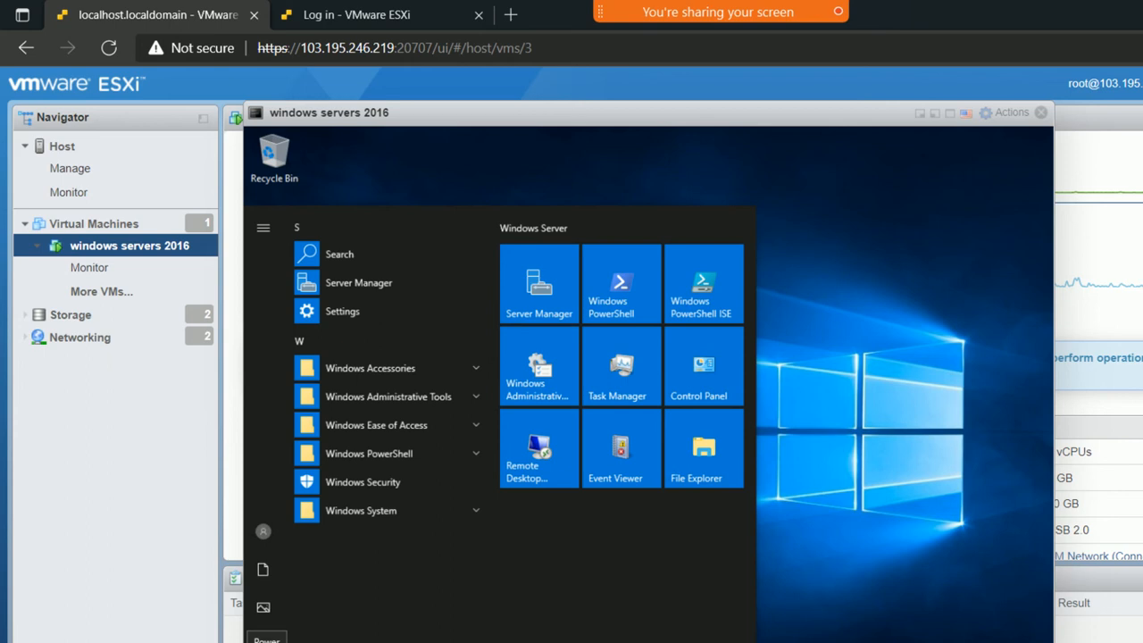
{"action": "key", "text": "super"}
{"action": "key", "text": "super"}
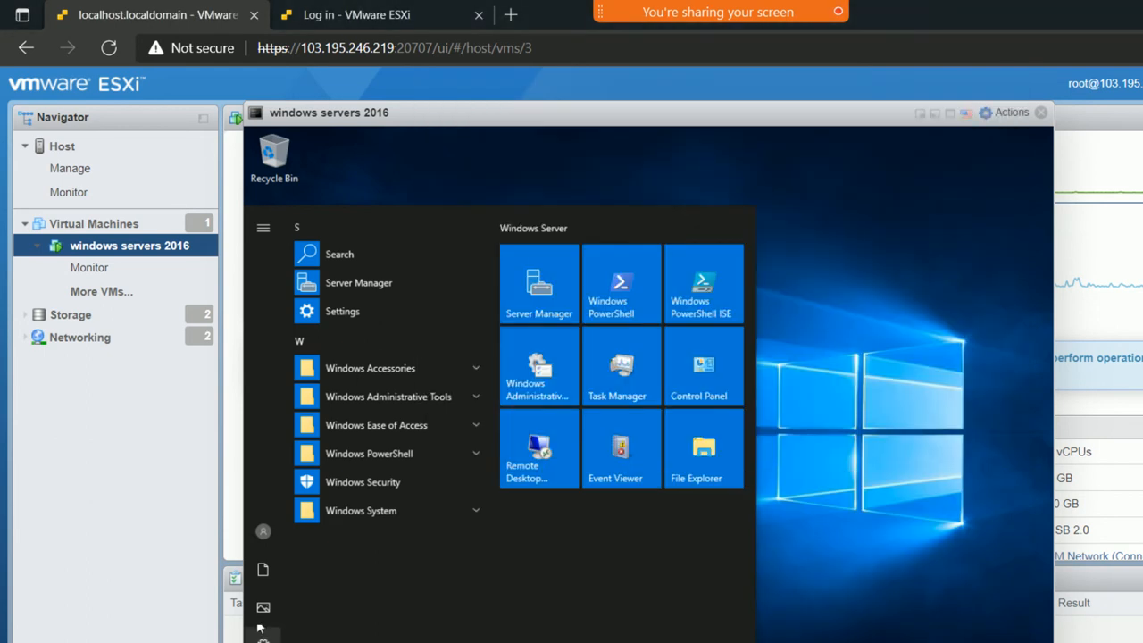
{"action": "left_click", "coordinate": [1001, 244]}
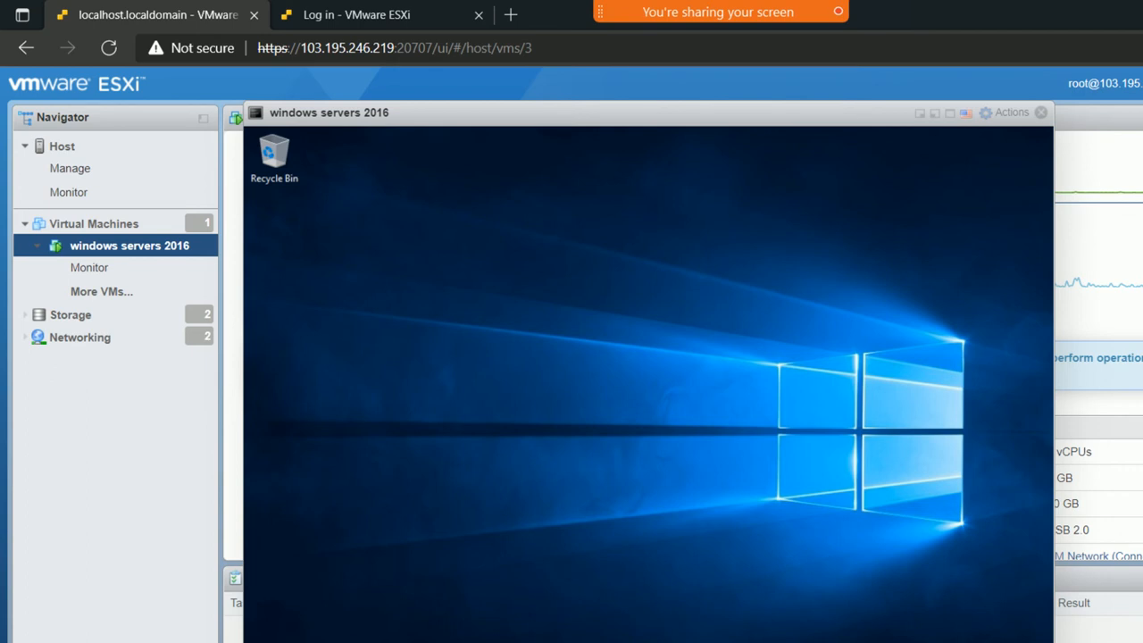
Open the System About page in the guest's Windows Settings and review its device and Windows specifications
{"action": "key", "text": "super"}
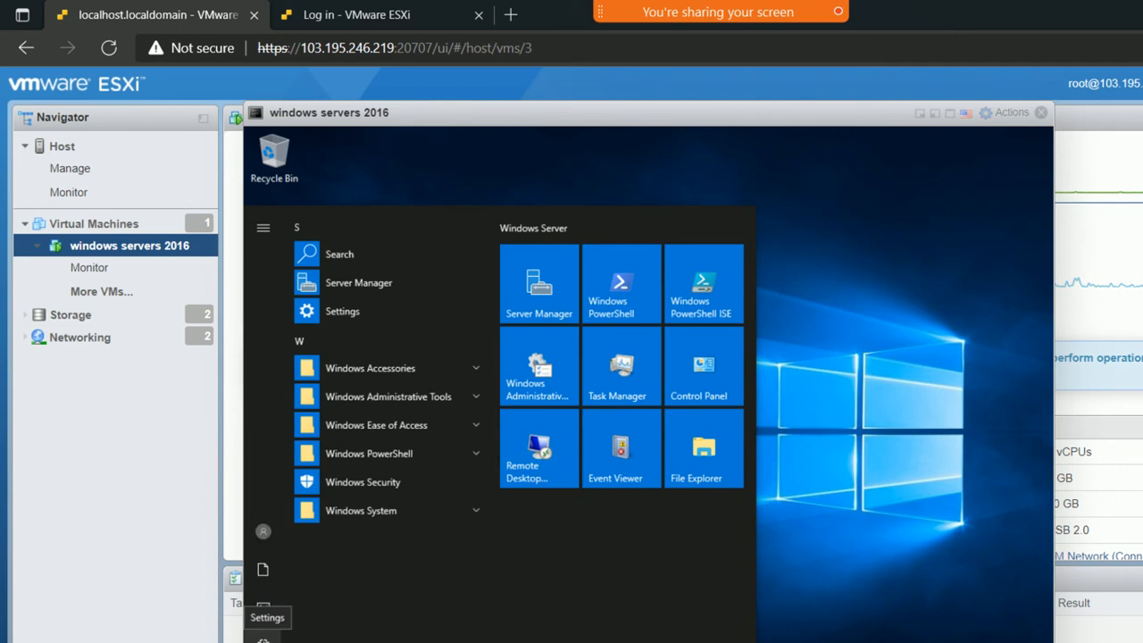
{"action": "left_click", "coordinate": [263, 639]}
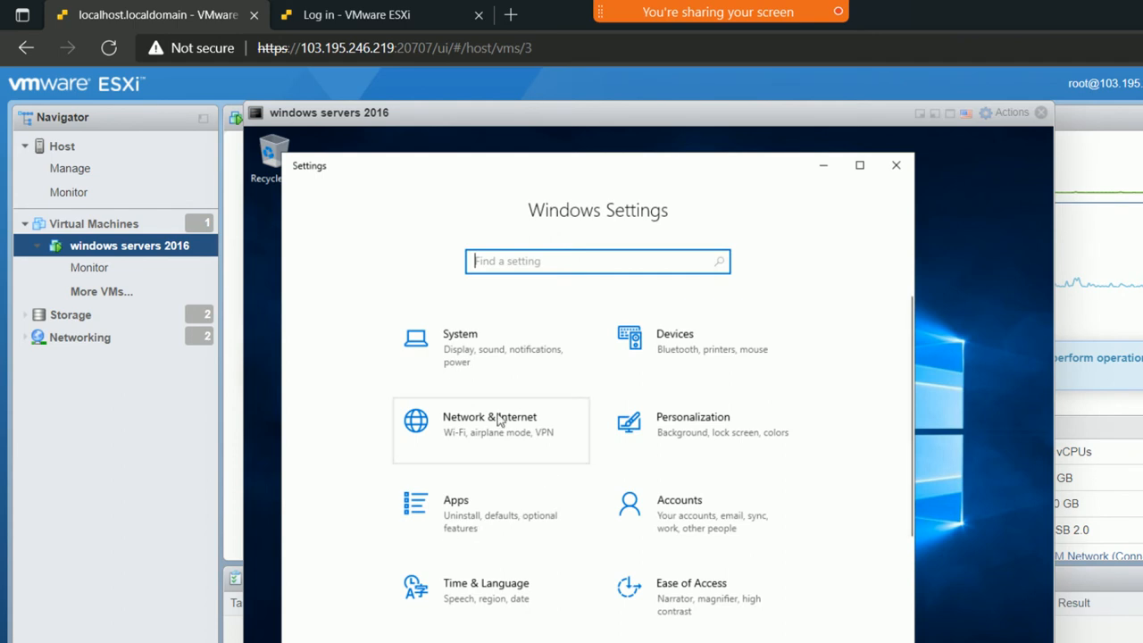
{"action": "left_click", "coordinate": [453, 366]}
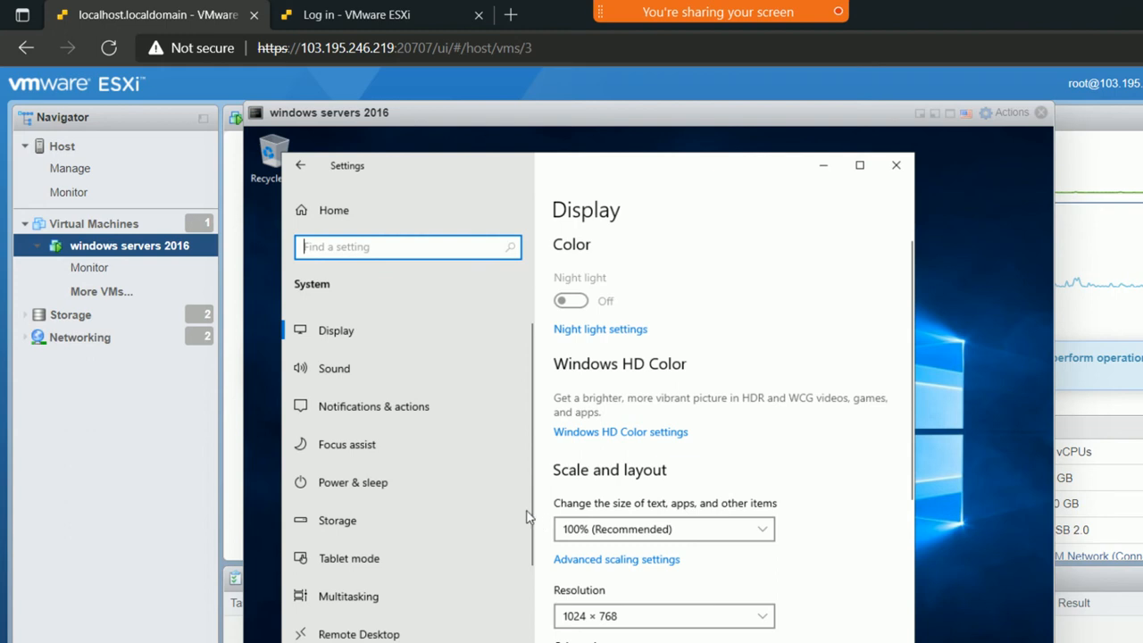
{"action": "left_click_drag", "start_coordinate": [526, 510], "coordinate": [515, 599]}
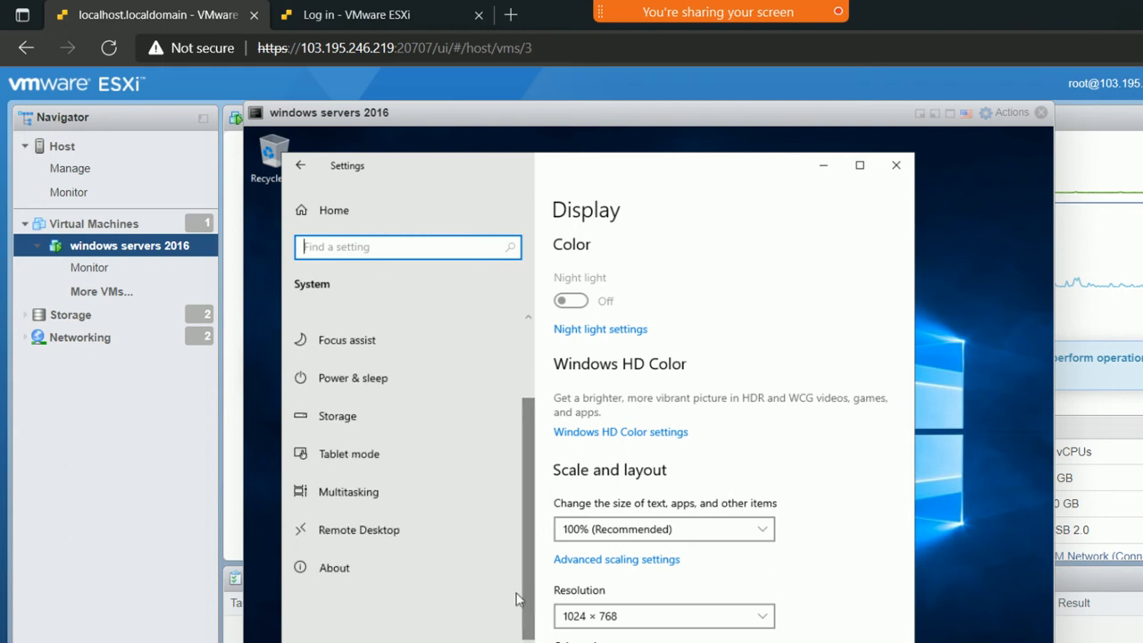
{"action": "left_click", "coordinate": [382, 568]}
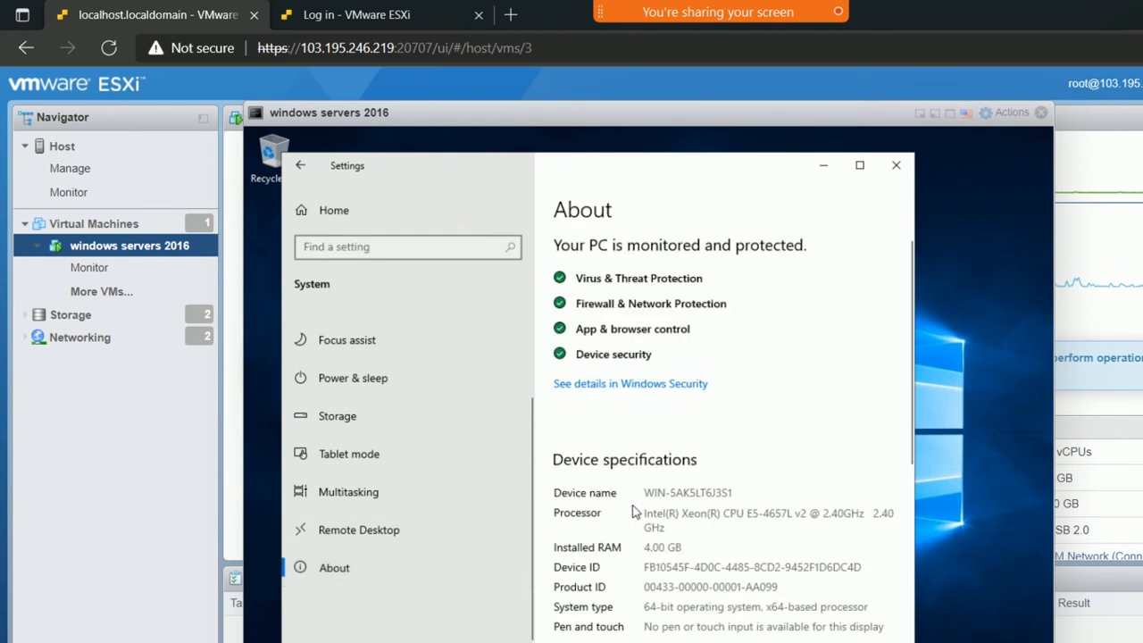
{"action": "scroll", "coordinate": [633, 510], "scroll_direction": "down", "scroll_amount": 5}
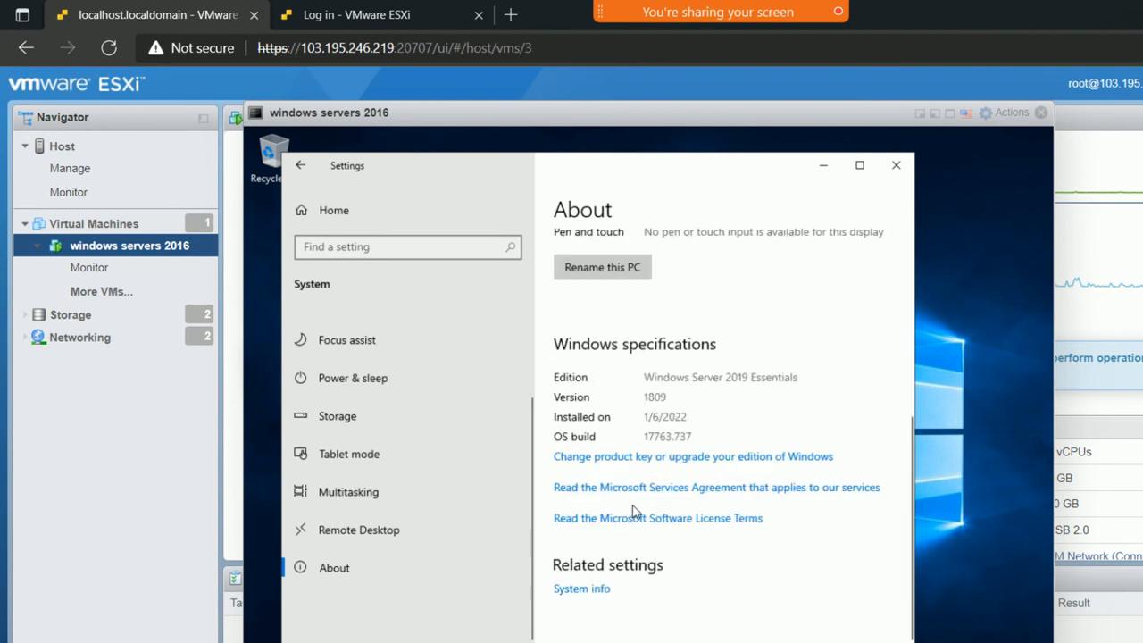
Try to activate the guest's Windows by submitting a different product key, and cancel the product key entry
{"action": "left_click", "coordinate": [710, 465]}
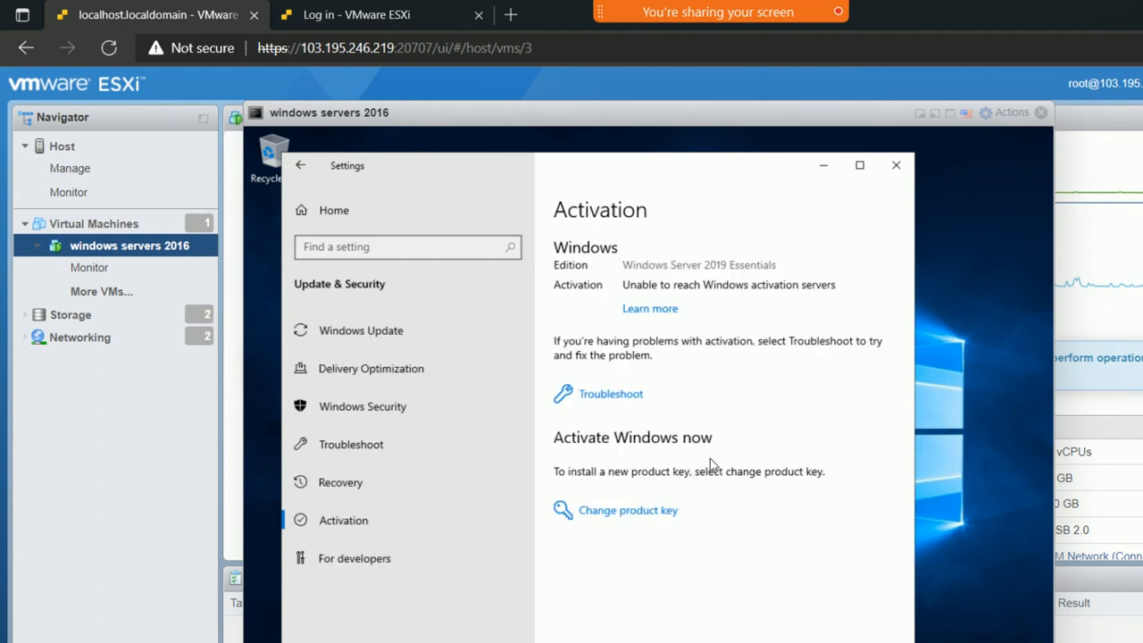
{"action": "left_click", "coordinate": [618, 511]}
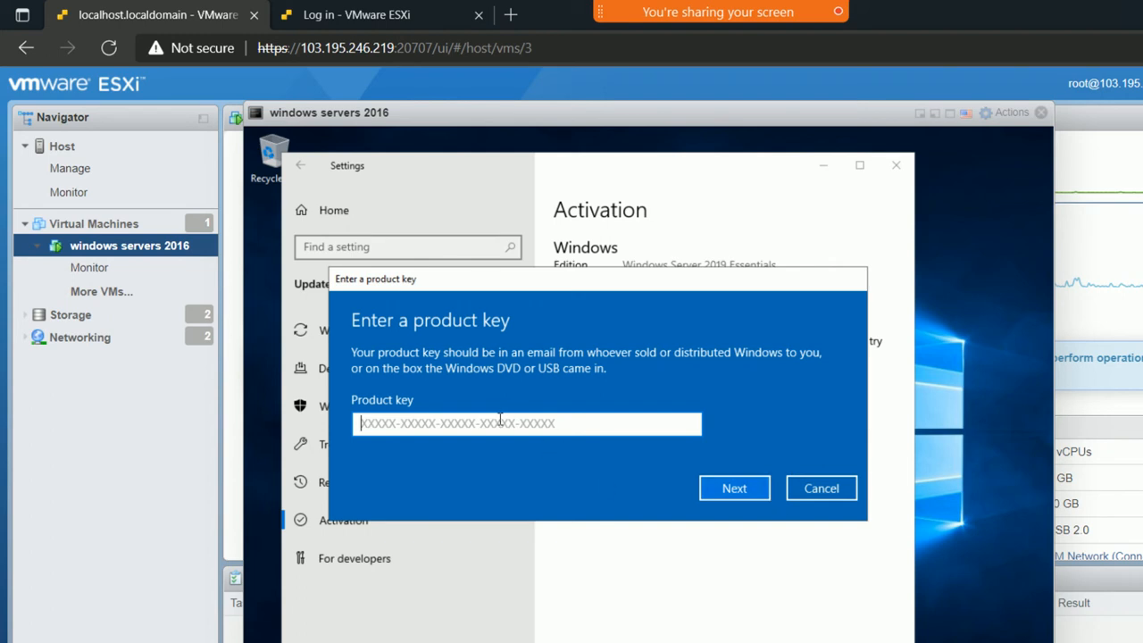
{"action": "key", "text": "ctrl+v"}
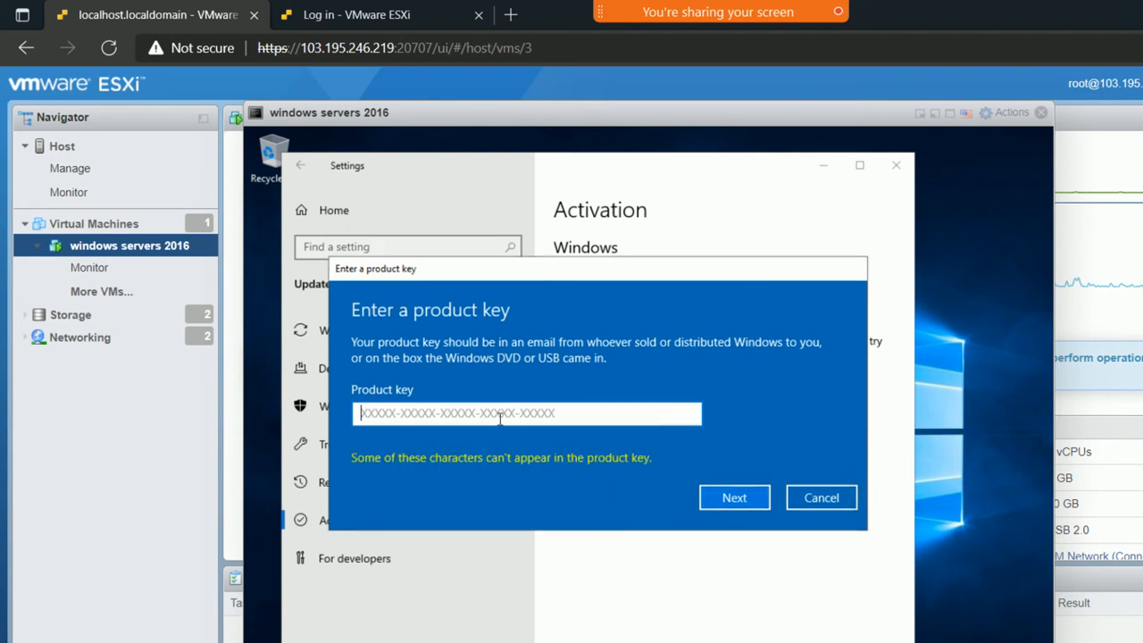
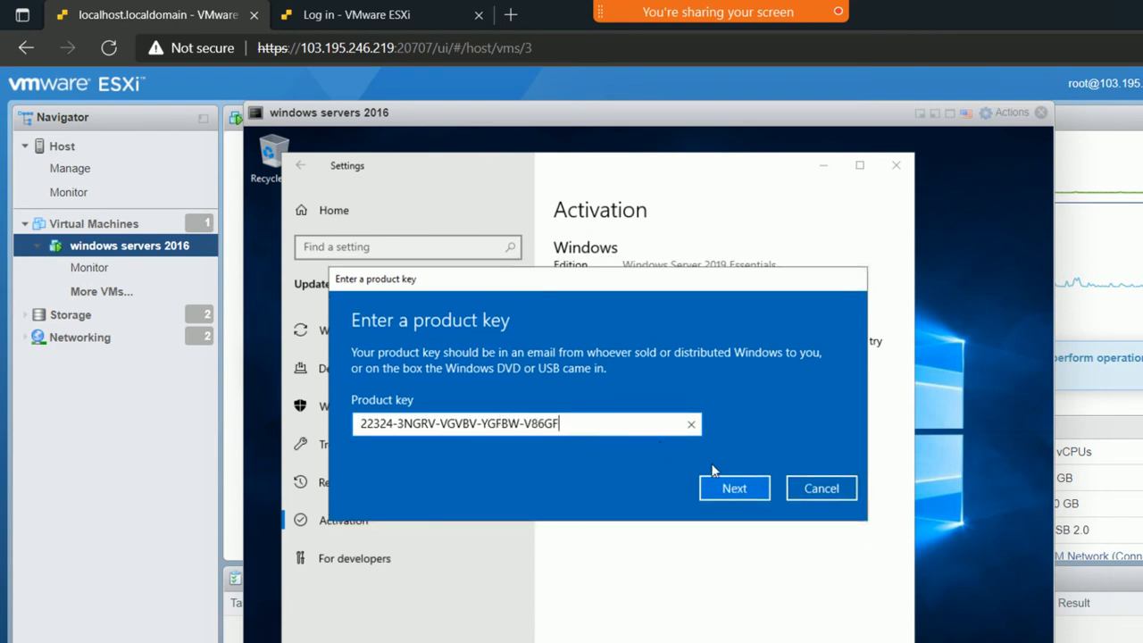
{"action": "left_click", "coordinate": [720, 505]}
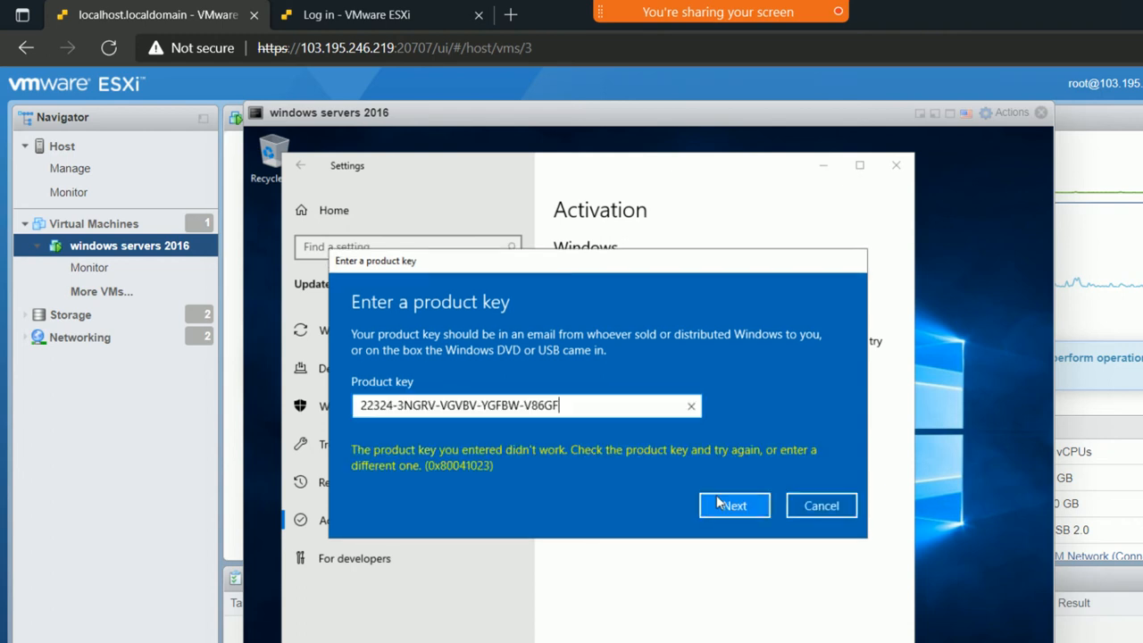
{"action": "left_click", "coordinate": [838, 508]}
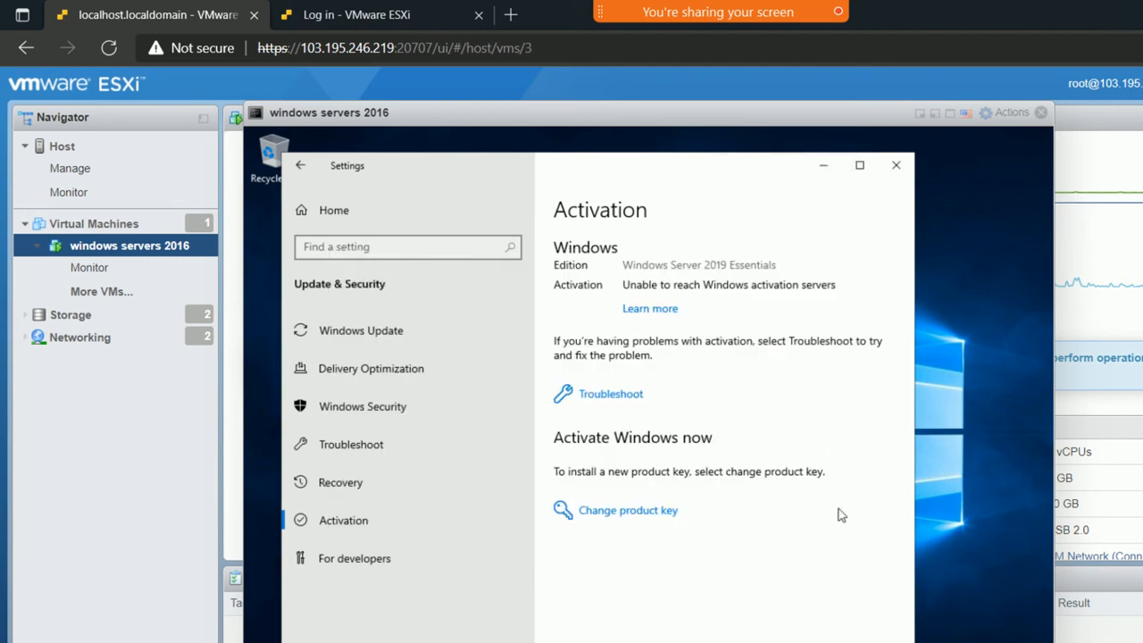
Check for Windows updates on the guest in its Update & Security settings
{"action": "left_click", "coordinate": [640, 402]}
{"action": "left_click", "coordinate": [430, 343]}
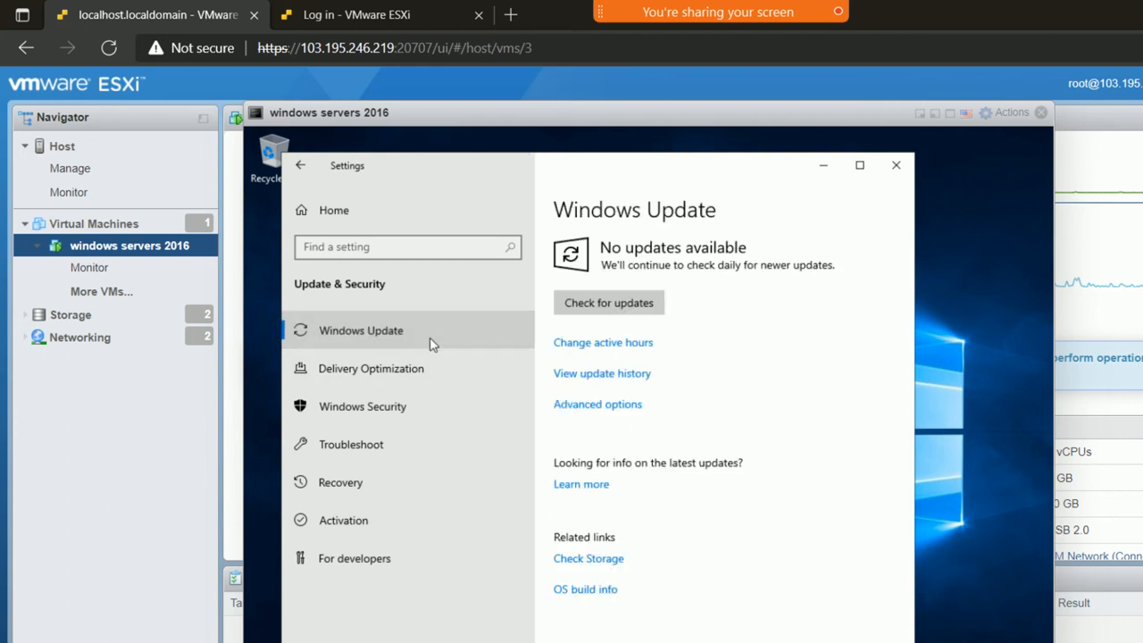
{"action": "left_click", "coordinate": [594, 304]}
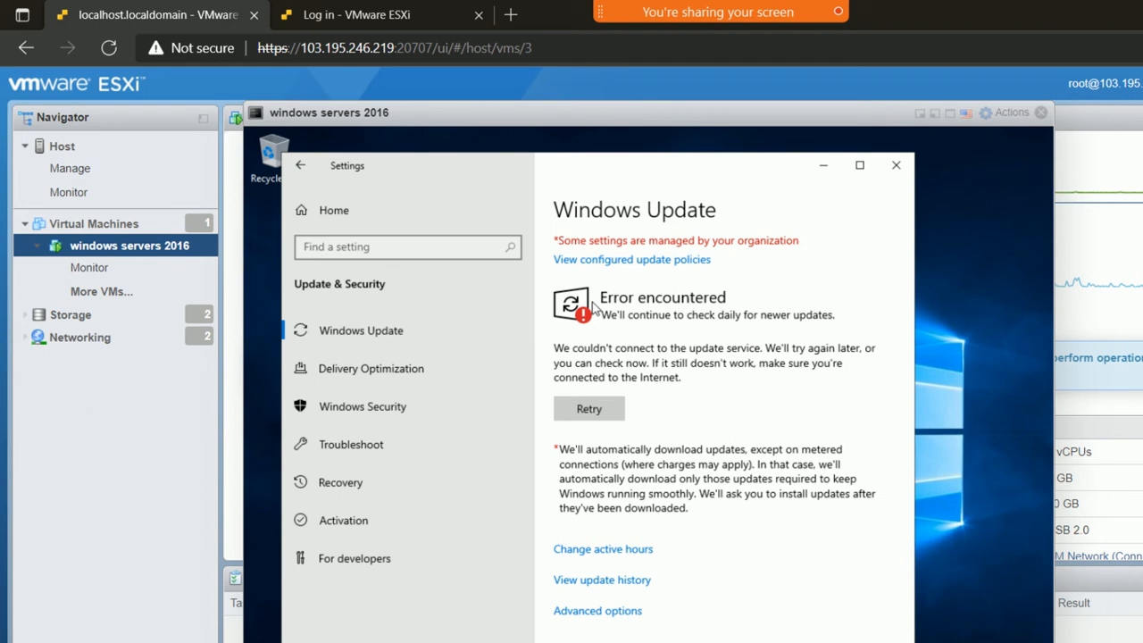
View the Windows Security protection areas, and return to the Settings home page to close Settings
{"action": "left_click", "coordinate": [386, 406]}
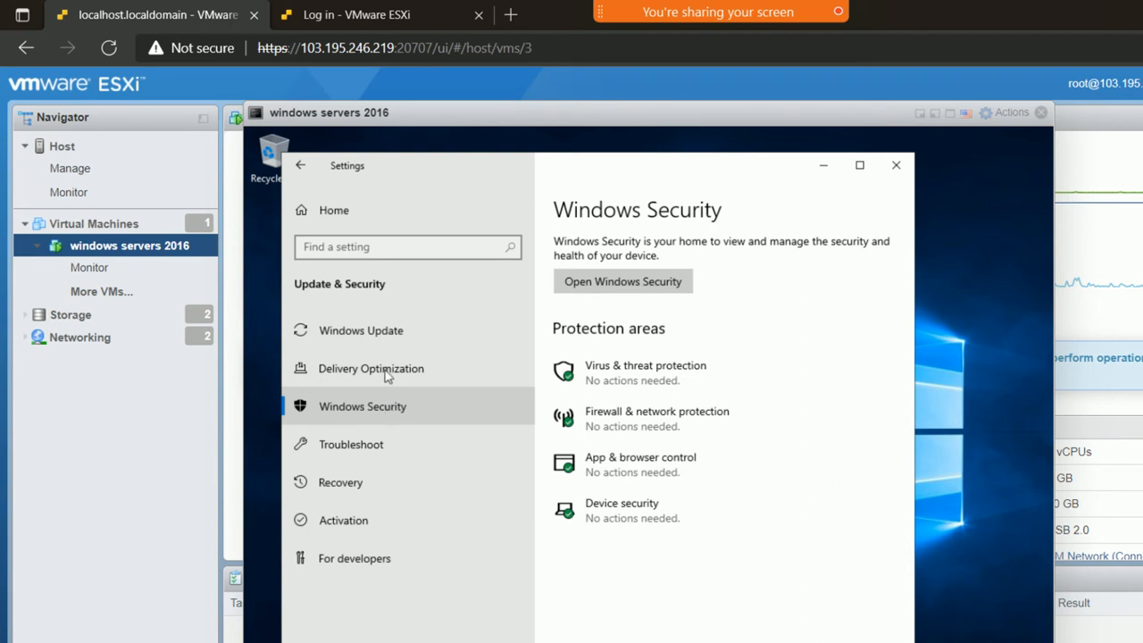
{"action": "left_click", "coordinate": [334, 211]}
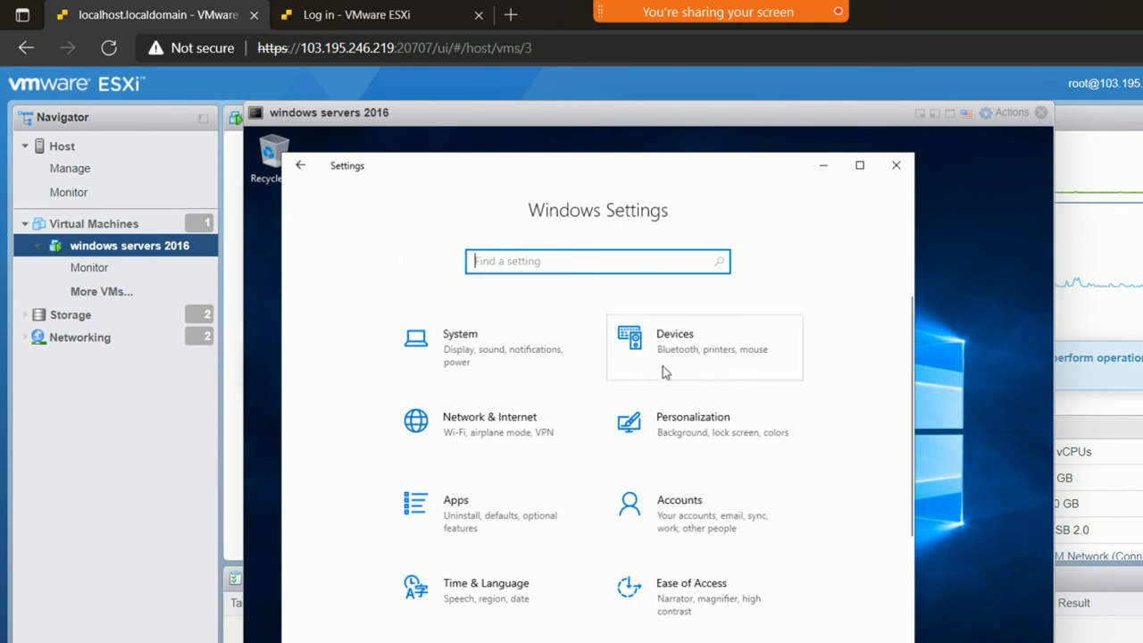
{"action": "left_click", "coordinate": [896, 169]}
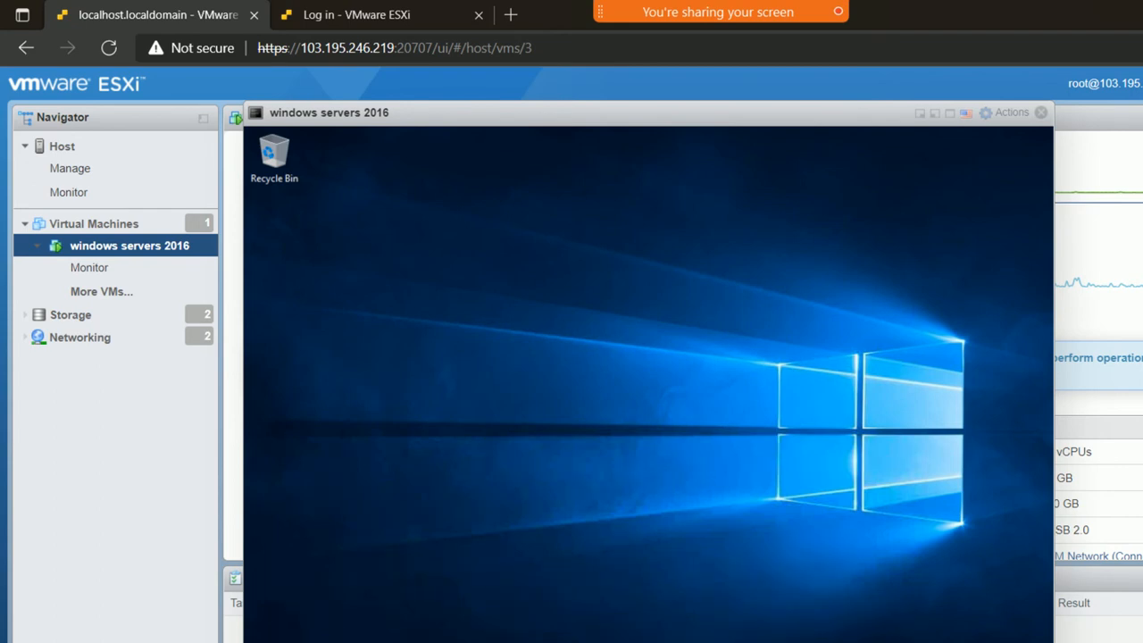
Open Server Manager in the guest and dismiss the Windows Admin Center message
{"action": "key", "text": "super"}
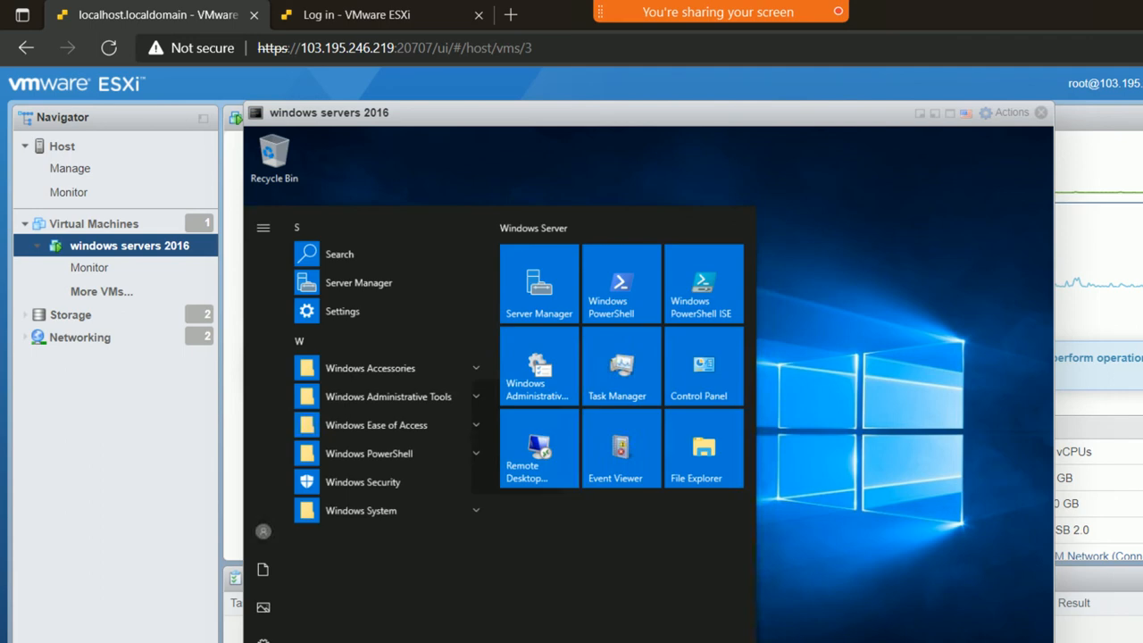
{"action": "left_click", "coordinate": [353, 282]}
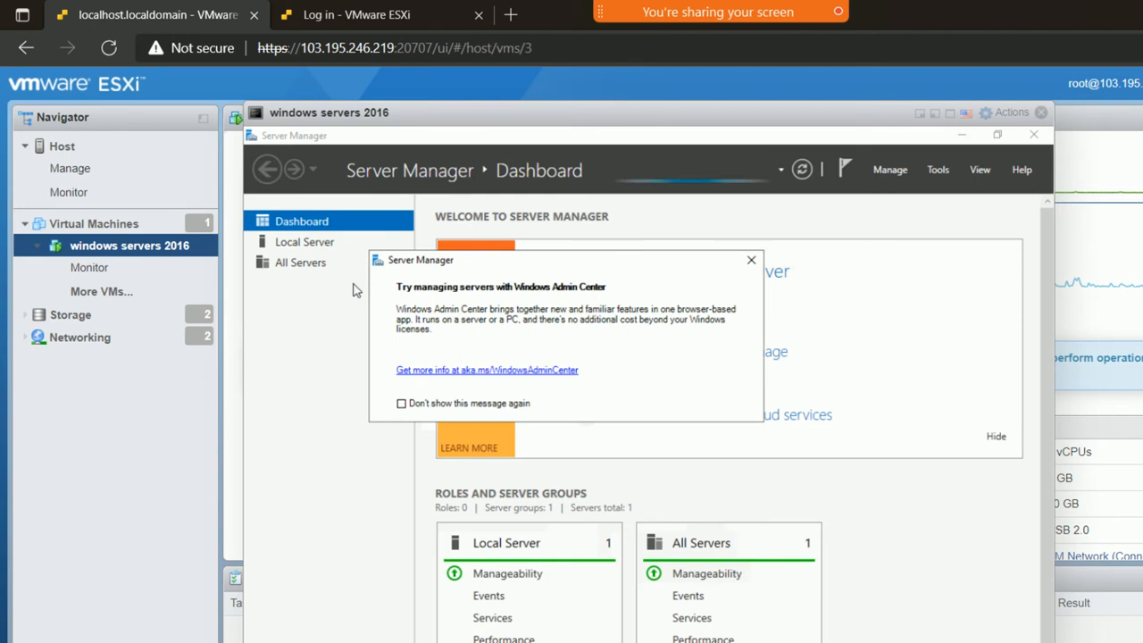
{"action": "left_click", "coordinate": [755, 272]}
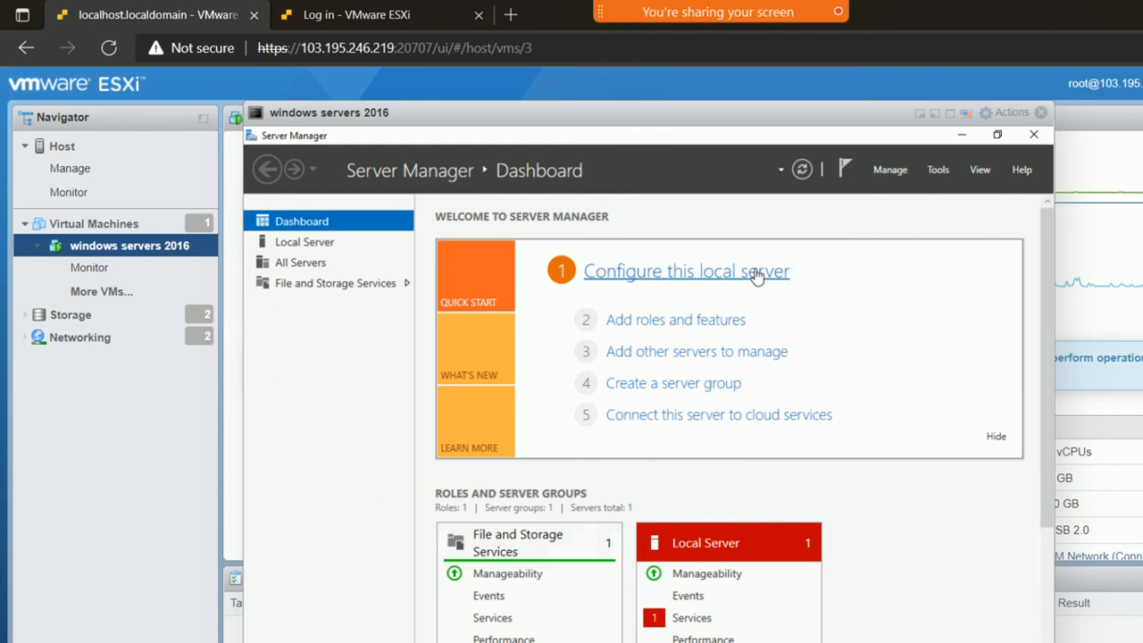
Start adding roles and features, keeping role-based installation and the pool's listed server, and proceed to the server roles selection
{"action": "left_click", "coordinate": [679, 323]}
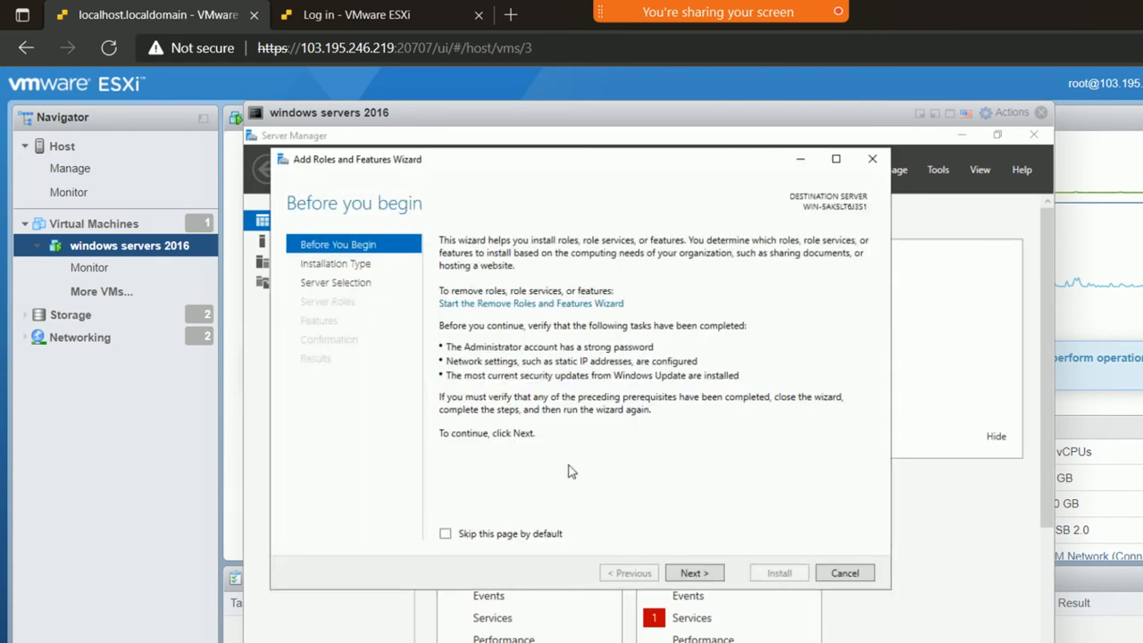
{"action": "left_click", "coordinate": [695, 574]}
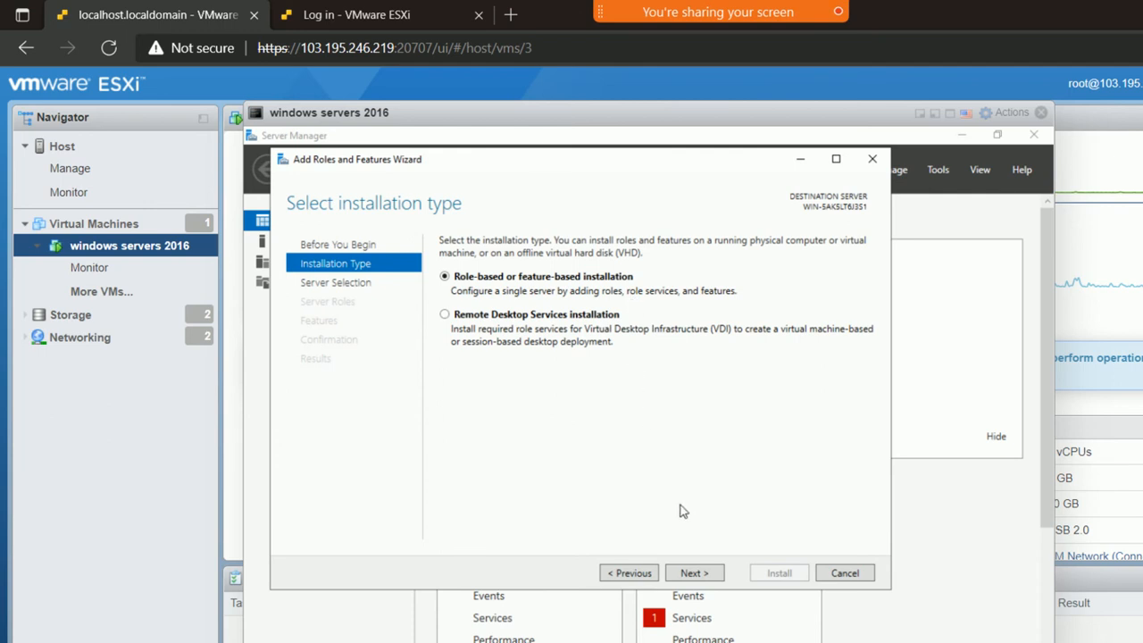
{"action": "left_click", "coordinate": [691, 573]}
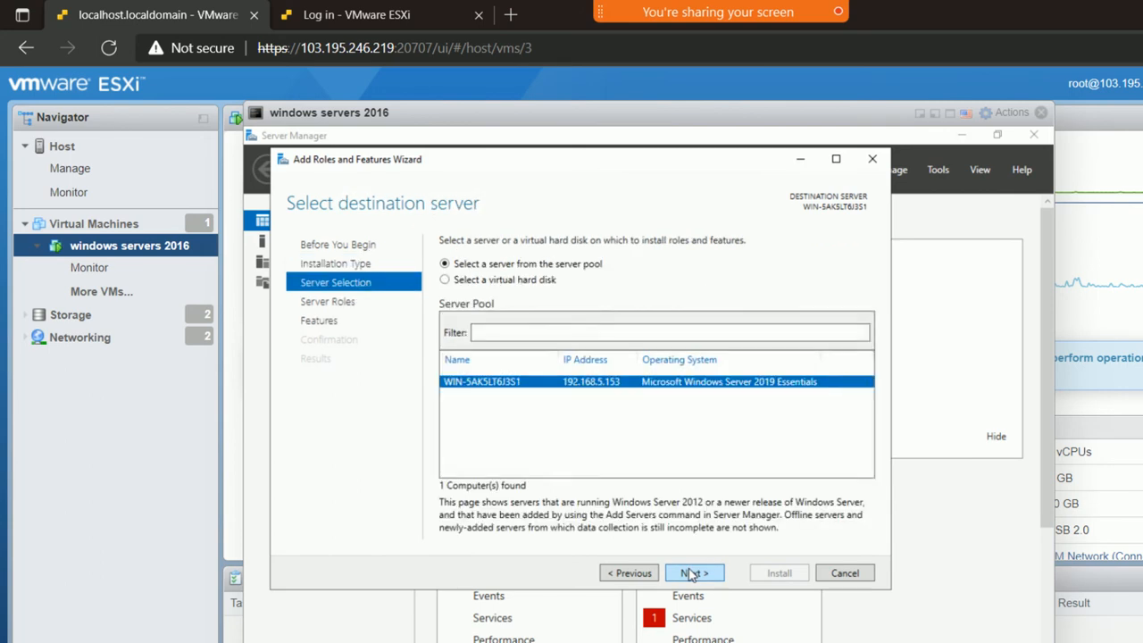
{"action": "left_click", "coordinate": [691, 572]}
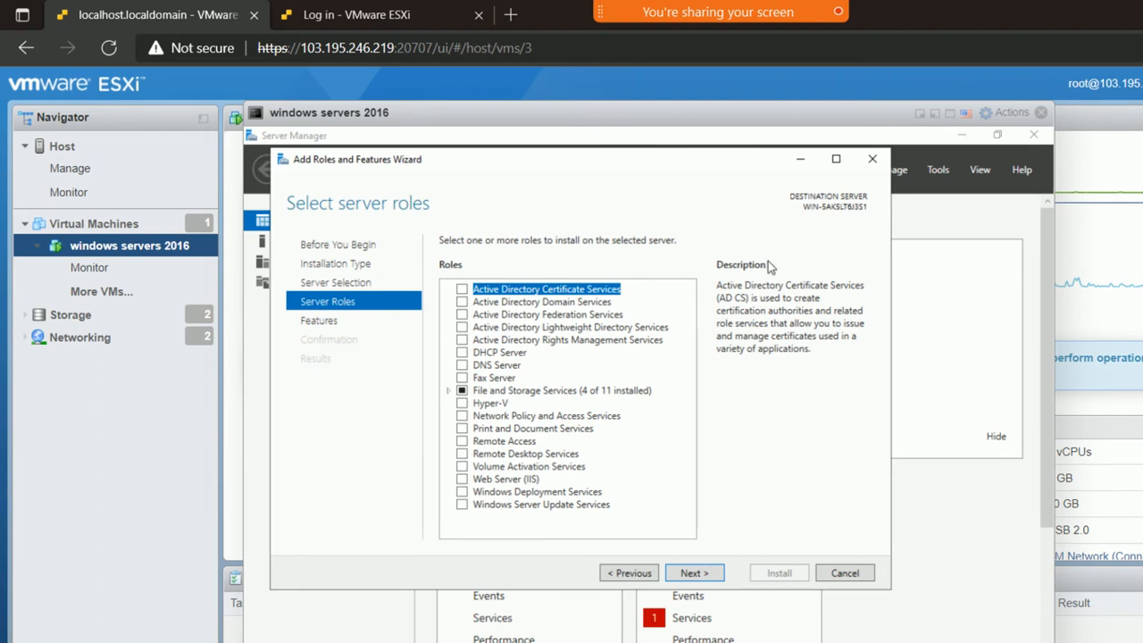
Maximize the Add Roles and Features Wizard, look over the available roles, and show the Active Directory Domain Services description
{"action": "left_click", "coordinate": [836, 159]}
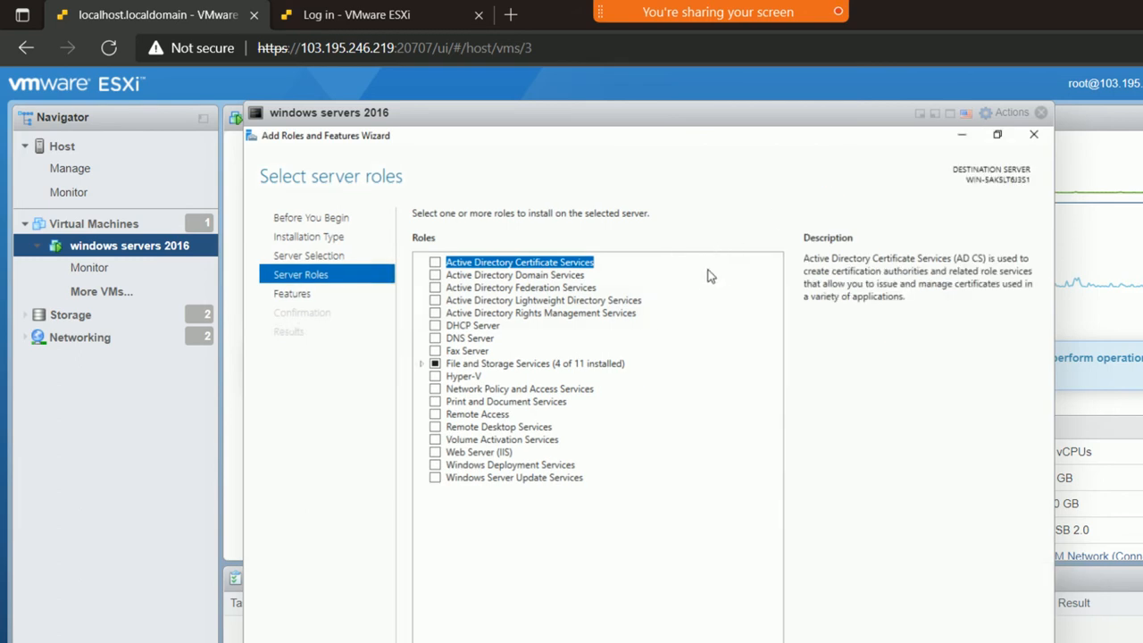
{"action": "scroll", "coordinate": [1052, 297], "scroll_direction": "up", "scroll_amount": 4}
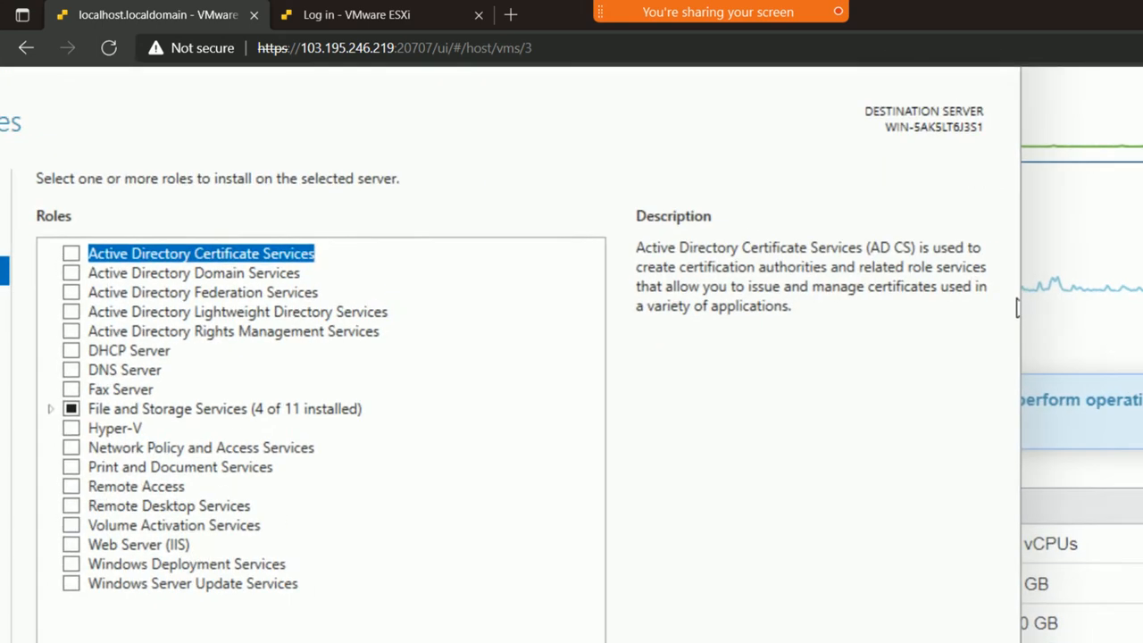
{"action": "scroll", "coordinate": [1052, 297], "scroll_direction": "left", "scroll_amount": 2}
{"action": "scroll", "coordinate": [1123, 288], "scroll_direction": "left", "scroll_amount": 1}
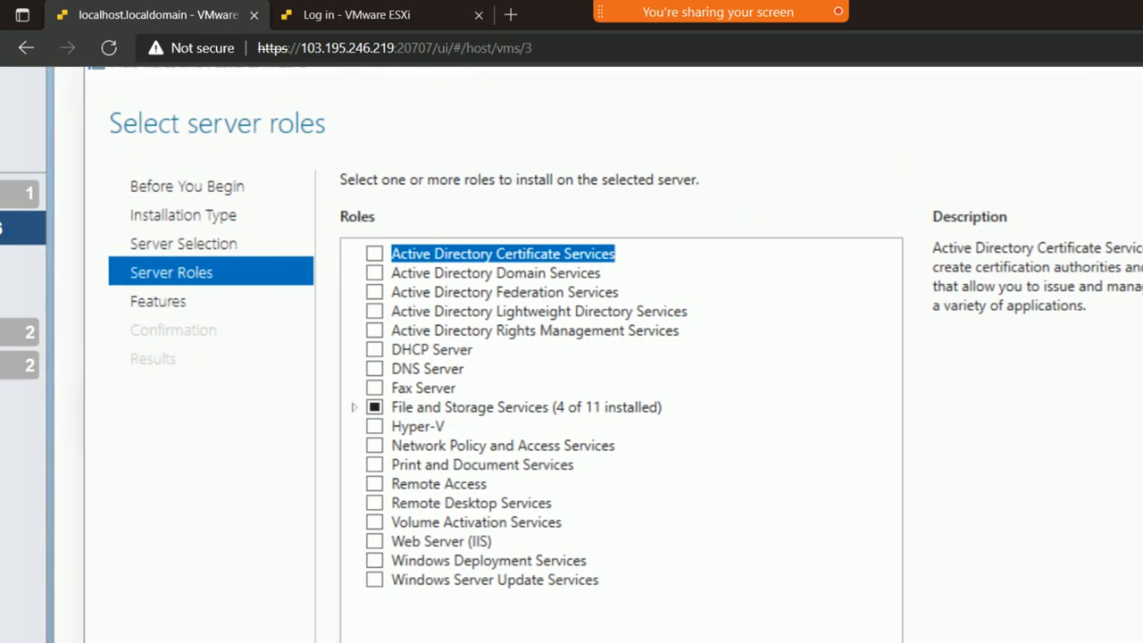
{"action": "scroll", "coordinate": [1123, 287], "scroll_direction": "down", "scroll_amount": 1}
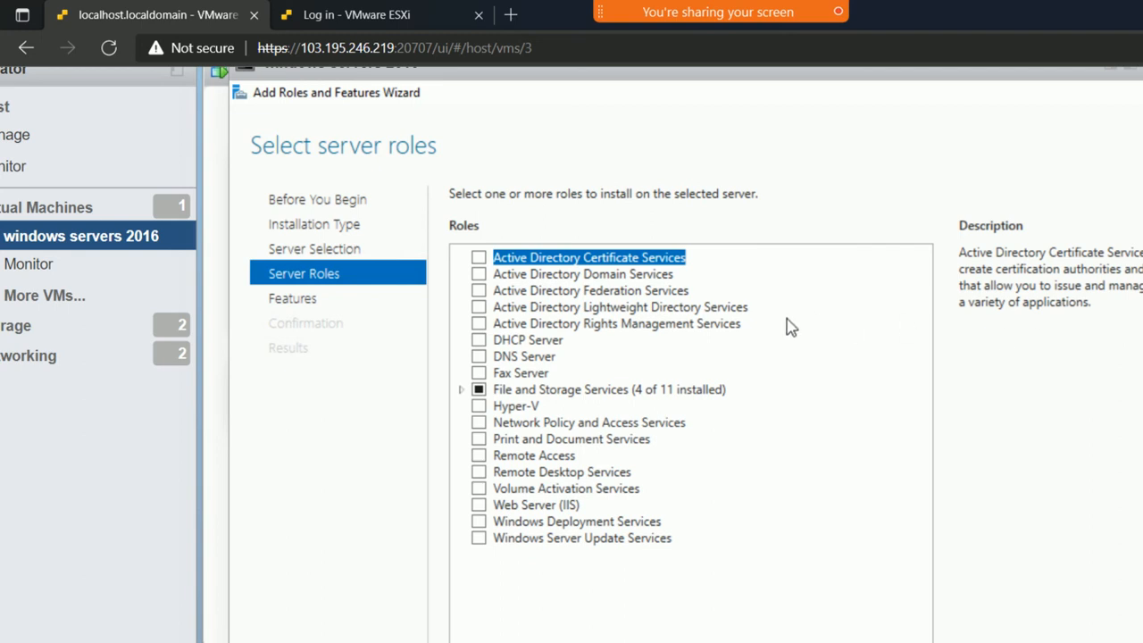
{"action": "left_click", "coordinate": [497, 281]}
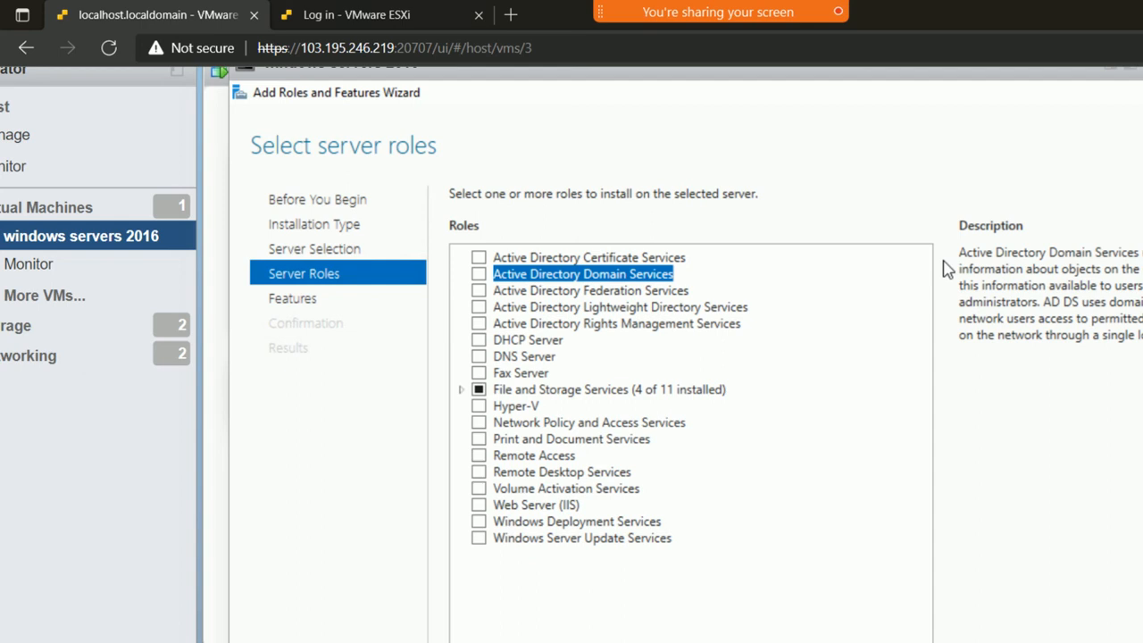
Switch to Microsoft Whiteboard on the host computer and clear all existing handwriting from the board
{"action": "key", "text": "super"}
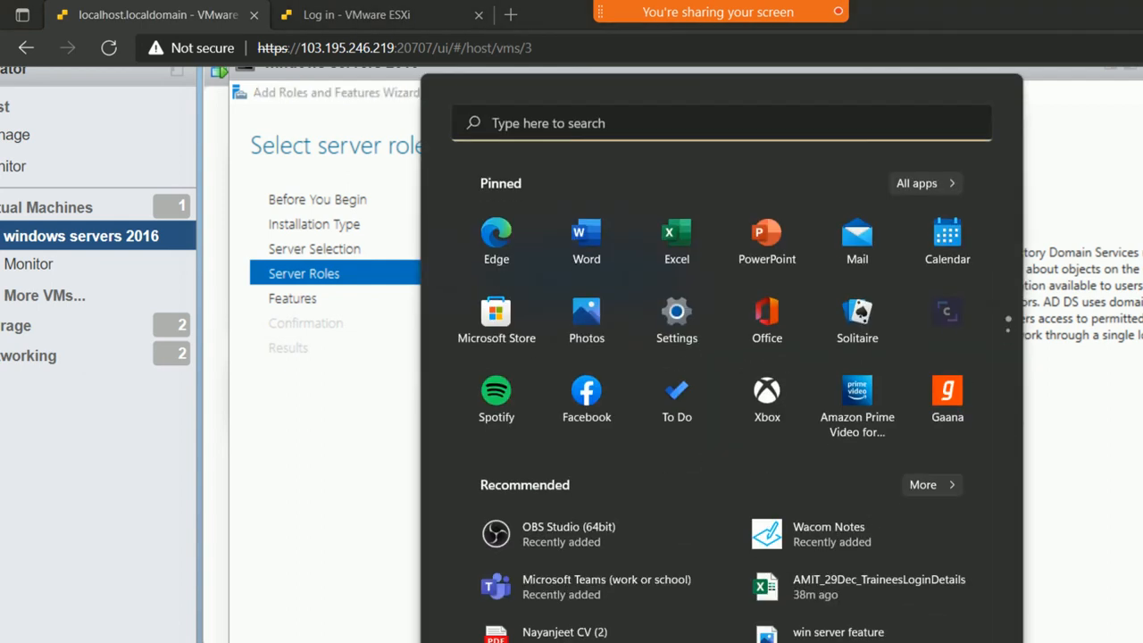
{"action": "left_click", "coordinate": [549, 123]}
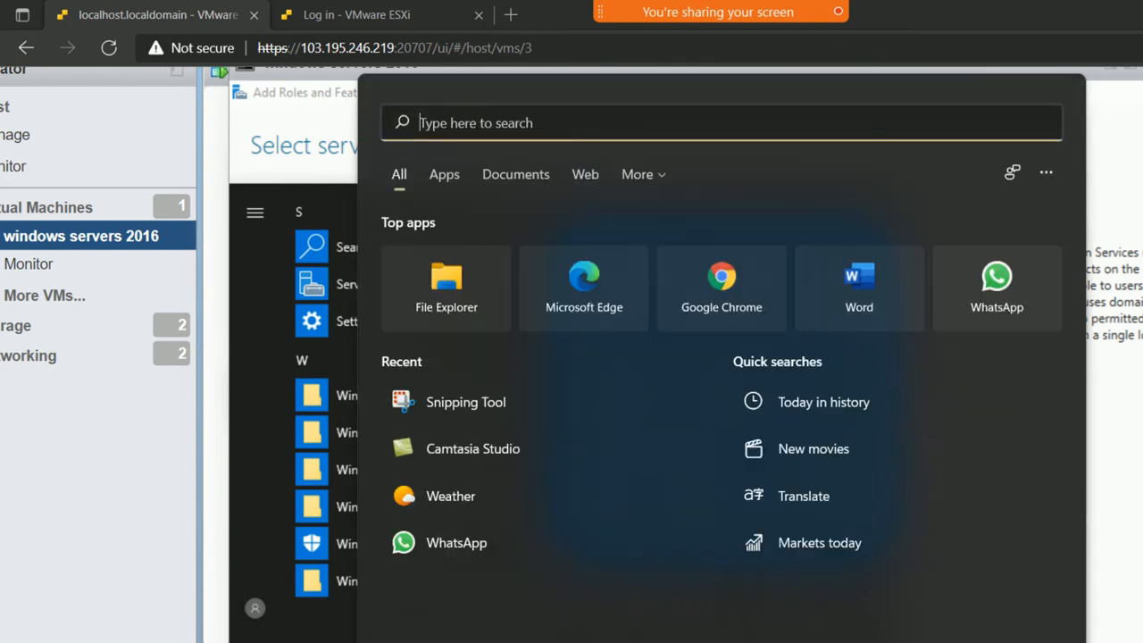
{"action": "type", "text": "whit"}
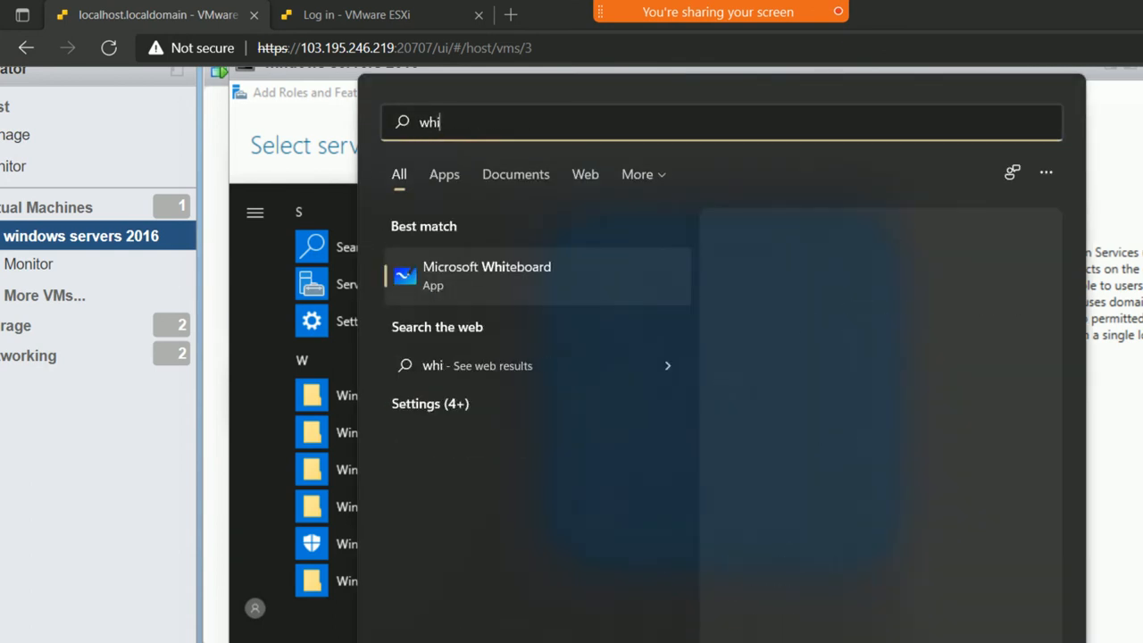
{"action": "key", "text": "Return"}
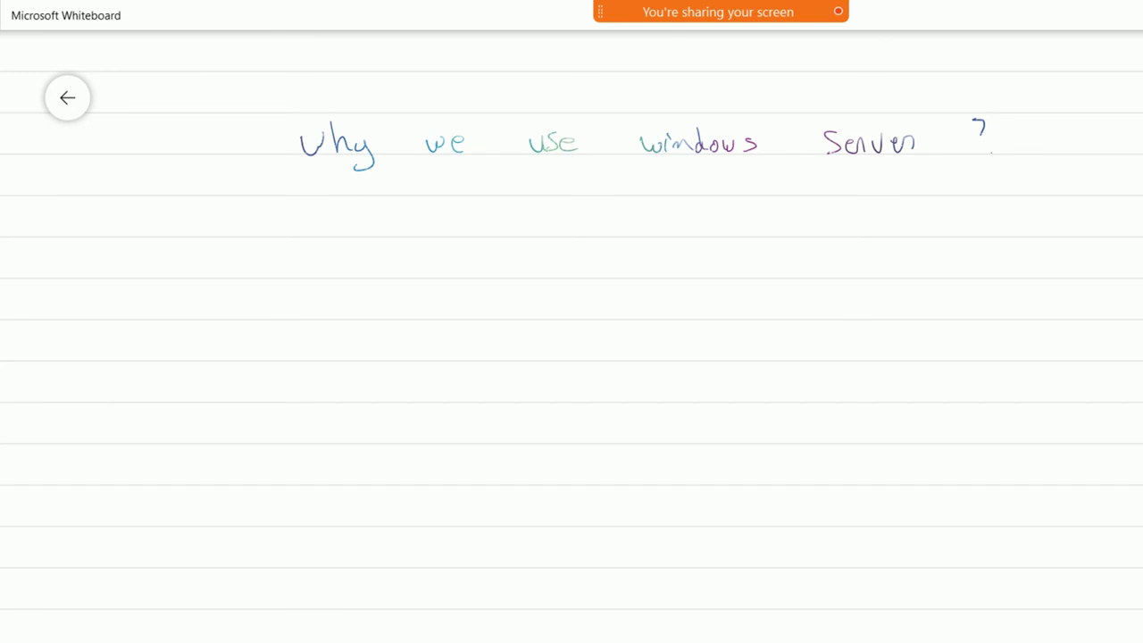
{"action": "key", "text": "ctrl+a"}
{"action": "key", "text": "Delete"}
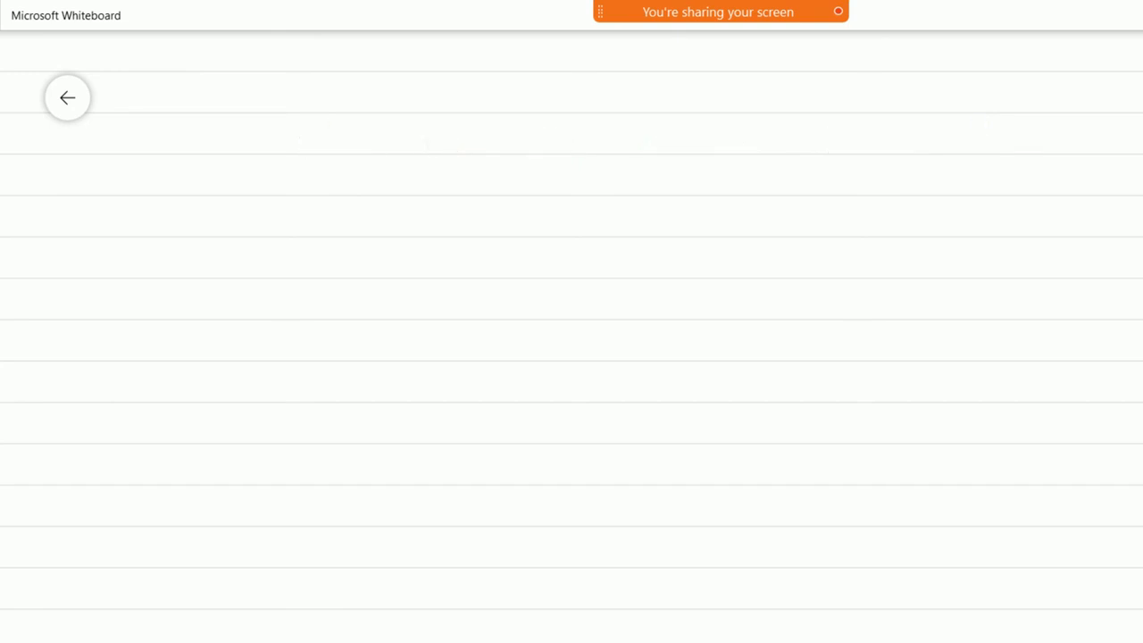
Handwrite the heading "AD-DS" followed by an arrow near the top of the whiteboard
{"action": "left_click_drag", "start_coordinate": [237, 143], "coordinate": [239, 156]}
{"action": "left_click_drag", "start_coordinate": [242, 128], "coordinate": [250, 156]}
{"action": "left_click_drag", "start_coordinate": [237, 147], "coordinate": [272, 149]}
{"action": "mouse_move", "coordinate": [267, 129]}
{"action": "left_mouse_down"}
{"action": "mouse_move", "coordinate": [282, 138]}
{"action": "mouse_move", "coordinate": [276, 155]}
{"action": "mouse_move", "coordinate": [317, 140]}
{"action": "left_mouse_up"}
{"action": "mouse_move", "coordinate": [327, 129]}
{"action": "left_mouse_down"}
{"action": "mouse_move", "coordinate": [331, 150]}
{"action": "mouse_move", "coordinate": [351, 147]}
{"action": "left_mouse_up"}
{"action": "mouse_move", "coordinate": [409, 140]}
{"action": "left_mouse_down"}
{"action": "mouse_move", "coordinate": [451, 133]}
{"action": "mouse_move", "coordinate": [446, 144]}
{"action": "left_mouse_up"}
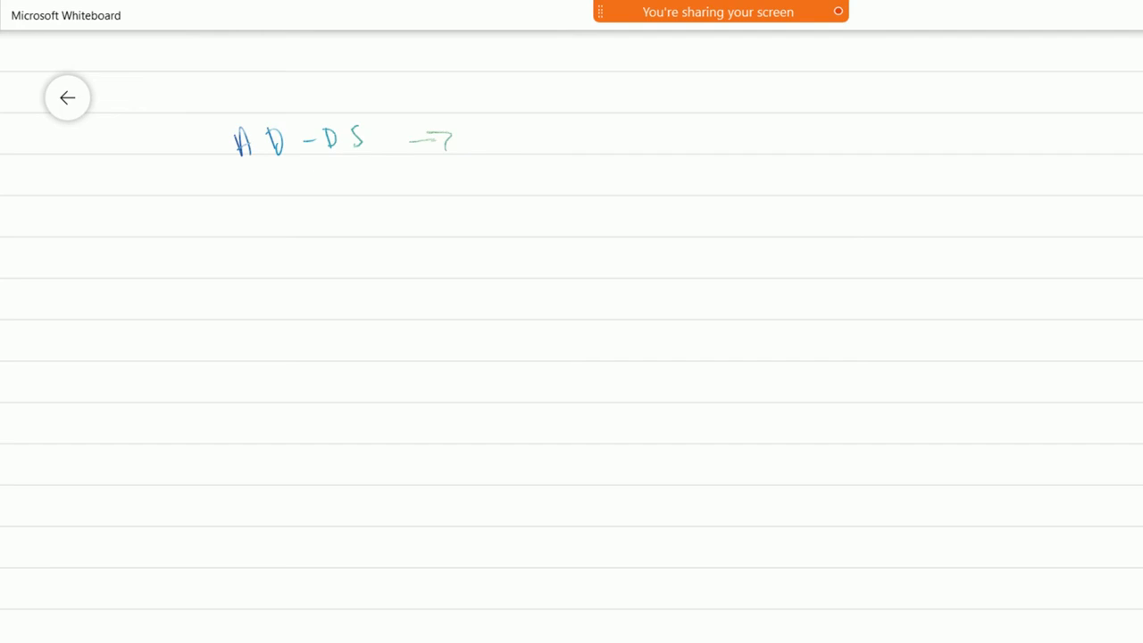
Draw a large box below the heading and label it "wind server"
{"action": "mouse_move", "coordinate": [370, 206]}
{"action": "left_mouse_down"}
{"action": "mouse_move", "coordinate": [393, 291]}
{"action": "mouse_move", "coordinate": [515, 191]}
{"action": "mouse_move", "coordinate": [610, 301]}
{"action": "mouse_move", "coordinate": [402, 310]}
{"action": "mouse_move", "coordinate": [391, 284]}
{"action": "left_mouse_up"}
{"action": "left_click_drag", "start_coordinate": [409, 225], "coordinate": [427, 225]}
{"action": "mouse_move", "coordinate": [434, 221]}
{"action": "left_mouse_down"}
{"action": "mouse_move", "coordinate": [439, 236]}
{"action": "mouse_move", "coordinate": [481, 234]}
{"action": "mouse_move", "coordinate": [449, 267]}
{"action": "mouse_move", "coordinate": [506, 274]}
{"action": "left_mouse_up"}
Draw a smaller box labelled "SW", connect it to the server box, and branch four client computers from it
{"action": "mouse_move", "coordinate": [809, 212]}
{"action": "left_mouse_down"}
{"action": "mouse_move", "coordinate": [818, 243]}
{"action": "mouse_move", "coordinate": [902, 206]}
{"action": "mouse_move", "coordinate": [899, 267]}
{"action": "mouse_move", "coordinate": [819, 245]}
{"action": "left_mouse_up"}
{"action": "mouse_move", "coordinate": [852, 230]}
{"action": "left_mouse_down"}
{"action": "mouse_move", "coordinate": [834, 252]}
{"action": "mouse_move", "coordinate": [870, 248]}
{"action": "mouse_move", "coordinate": [882, 230]}
{"action": "left_mouse_up"}
{"action": "left_click_drag", "start_coordinate": [591, 243], "coordinate": [815, 227]}
{"action": "mouse_move", "coordinate": [911, 205]}
{"action": "left_mouse_down"}
{"action": "mouse_move", "coordinate": [1000, 167]}
{"action": "mouse_move", "coordinate": [992, 165]}
{"action": "left_mouse_up"}
{"action": "left_click_drag", "start_coordinate": [926, 230], "coordinate": [1029, 213]}
{"action": "left_click_drag", "start_coordinate": [934, 268], "coordinate": [989, 284]}
{"action": "mouse_move", "coordinate": [859, 267]}
{"action": "left_mouse_down"}
{"action": "mouse_move", "coordinate": [859, 347]}
{"action": "mouse_move", "coordinate": [887, 341]}
{"action": "mouse_move", "coordinate": [892, 351]}
{"action": "left_mouse_up"}
{"action": "mouse_move", "coordinate": [998, 293]}
{"action": "left_mouse_down"}
{"action": "mouse_move", "coordinate": [1000, 322]}
{"action": "mouse_move", "coordinate": [1023, 318]}
{"action": "mouse_move", "coordinate": [1027, 328]}
{"action": "left_mouse_up"}
{"action": "left_click_drag", "start_coordinate": [1043, 204], "coordinate": [1054, 241]}
{"action": "mouse_move", "coordinate": [1007, 173]}
{"action": "left_mouse_down"}
{"action": "mouse_move", "coordinate": [1034, 142]}
{"action": "mouse_move", "coordinate": [1018, 173]}
{"action": "mouse_move", "coordinate": [1029, 184]}
{"action": "left_mouse_up"}
{"action": "left_click_drag", "start_coordinate": [1023, 183], "coordinate": [1039, 180]}
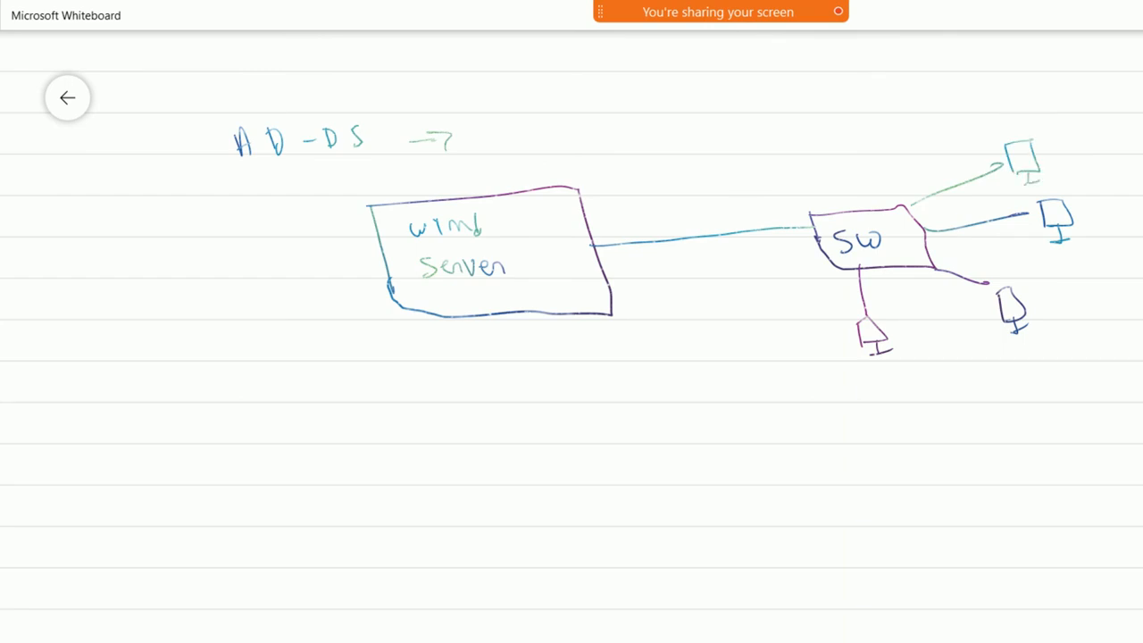
Label the four client computers A, B, C and D, from the lowest one up to the topmost one
{"action": "left_click_drag", "start_coordinate": [872, 391], "coordinate": [887, 391]}
{"action": "left_click_drag", "start_coordinate": [1020, 340], "coordinate": [1027, 359]}
{"action": "mouse_move", "coordinate": [1077, 243]}
{"action": "left_mouse_down"}
{"action": "mouse_move", "coordinate": [1067, 248]}
{"action": "mouse_move", "coordinate": [1082, 258]}
{"action": "left_mouse_up"}
{"action": "mouse_move", "coordinate": [1013, 130]}
{"action": "left_mouse_down"}
{"action": "mouse_move", "coordinate": [1022, 115]}
{"action": "mouse_move", "coordinate": [1017, 135]}
{"action": "left_mouse_up"}
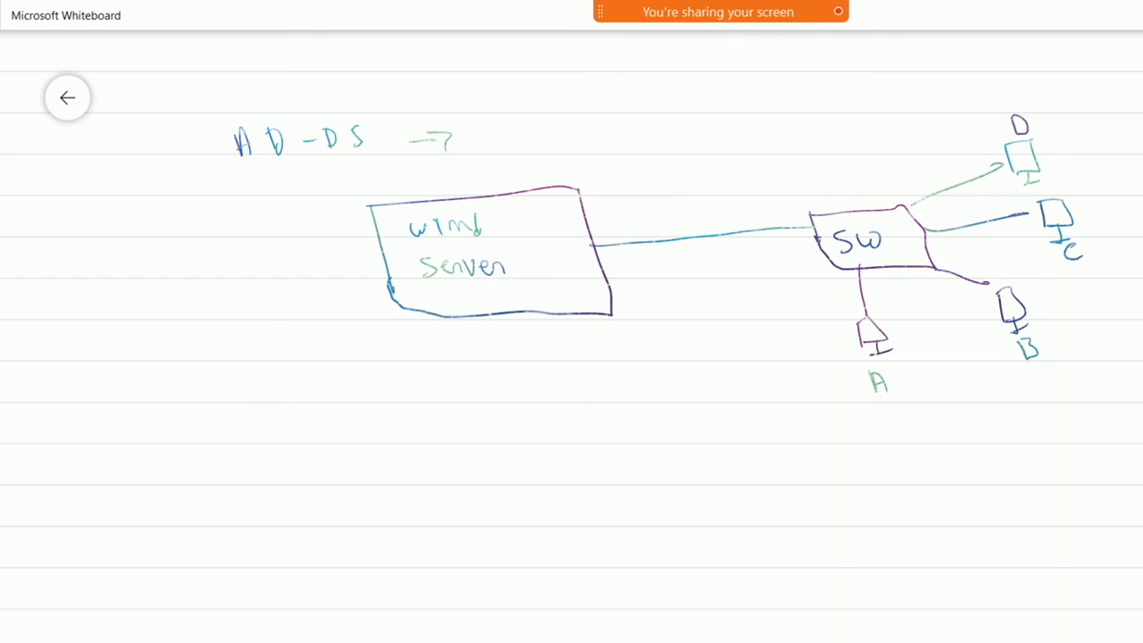
Underline the "AD-DS" heading with an arrow and draw a line from computer D to the handwritten word "Internet"
{"action": "left_click_drag", "start_coordinate": [221, 169], "coordinate": [373, 168]}
{"action": "left_click_drag", "start_coordinate": [1039, 148], "coordinate": [1095, 78]}
{"action": "left_click_drag", "start_coordinate": [1087, 78], "coordinate": [1095, 93]}
{"action": "left_click_drag", "start_coordinate": [1093, 94], "coordinate": [1111, 94]}
{"action": "mouse_move", "coordinate": [1115, 91]}
{"action": "left_mouse_down"}
{"action": "mouse_move", "coordinate": [1121, 66]}
{"action": "mouse_move", "coordinate": [1142, 83]}
{"action": "left_mouse_up"}
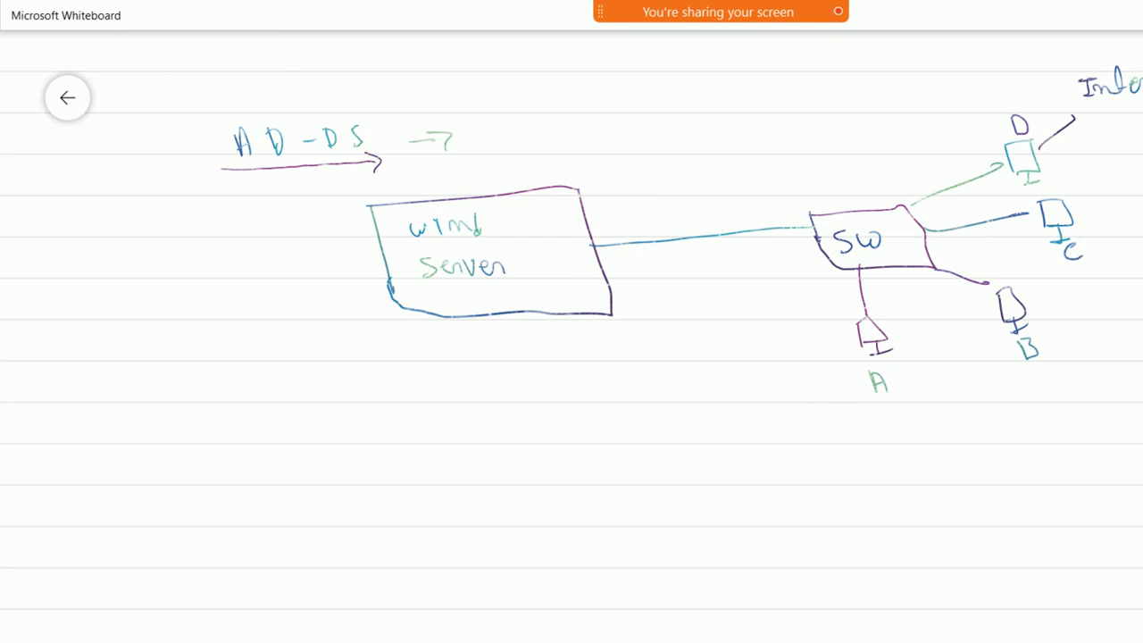
Draw an arrow rising from the server box and write "Login process" beside it
{"action": "left_click_drag", "start_coordinate": [585, 212], "coordinate": [640, 175]}
{"action": "left_click_drag", "start_coordinate": [662, 134], "coordinate": [680, 145]}
{"action": "left_click_drag", "start_coordinate": [693, 136], "coordinate": [702, 181]}
{"action": "mouse_move", "coordinate": [725, 130]}
{"action": "left_mouse_down"}
{"action": "mouse_move", "coordinate": [725, 140]}
{"action": "mouse_move", "coordinate": [757, 136]}
{"action": "mouse_move", "coordinate": [829, 107]}
{"action": "mouse_move", "coordinate": [846, 116]}
{"action": "left_mouse_up"}
{"action": "left_click_drag", "start_coordinate": [866, 103], "coordinate": [879, 109]}
{"action": "mouse_move", "coordinate": [889, 87]}
{"action": "left_mouse_down"}
{"action": "mouse_move", "coordinate": [880, 100]}
{"action": "mouse_move", "coordinate": [893, 105]}
{"action": "left_mouse_up"}
Draw a divided box under "Login process" holding "username" and "password", with a "permission" row beneath them
{"action": "left_click_drag", "start_coordinate": [670, 182], "coordinate": [909, 114]}
{"action": "mouse_move", "coordinate": [677, 179]}
{"action": "left_mouse_down"}
{"action": "mouse_move", "coordinate": [731, 215]}
{"action": "mouse_move", "coordinate": [922, 147]}
{"action": "left_mouse_up"}
{"action": "left_click_drag", "start_coordinate": [780, 152], "coordinate": [790, 184]}
{"action": "mouse_move", "coordinate": [686, 198]}
{"action": "left_mouse_down"}
{"action": "mouse_move", "coordinate": [777, 167]}
{"action": "mouse_move", "coordinate": [852, 166]}
{"action": "mouse_move", "coordinate": [861, 148]}
{"action": "mouse_move", "coordinate": [901, 132]}
{"action": "left_mouse_up"}
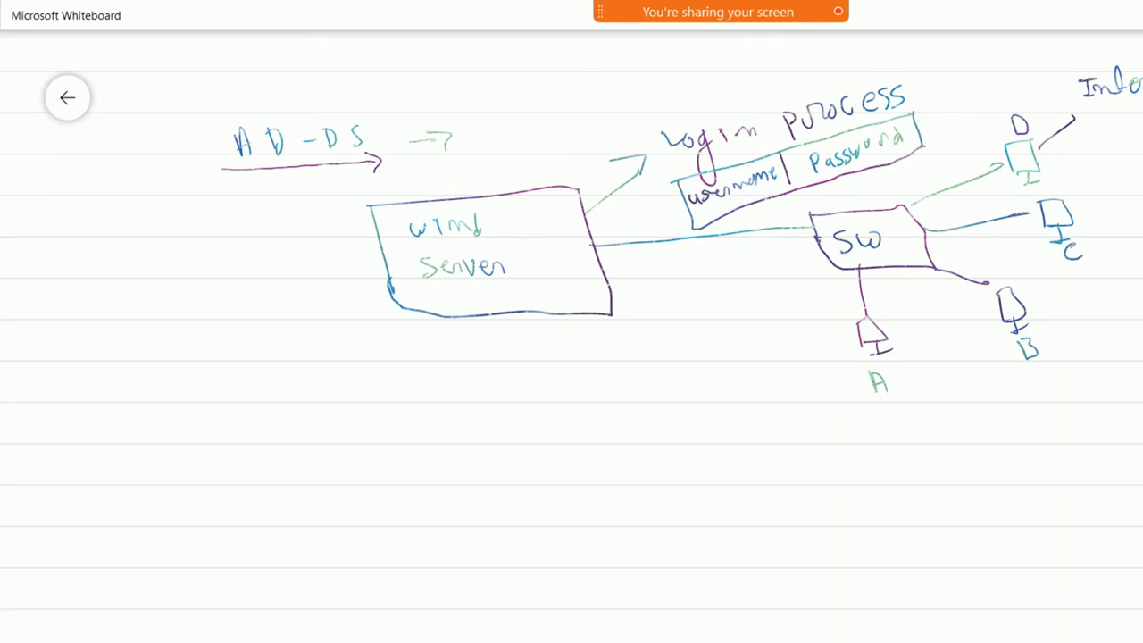
{"action": "mouse_move", "coordinate": [920, 148]}
{"action": "left_mouse_down"}
{"action": "mouse_move", "coordinate": [884, 189]}
{"action": "mouse_move", "coordinate": [701, 234]}
{"action": "mouse_move", "coordinate": [706, 223]}
{"action": "left_mouse_up"}
{"action": "mouse_move", "coordinate": [789, 218]}
{"action": "left_mouse_down"}
{"action": "mouse_move", "coordinate": [800, 197]}
{"action": "mouse_move", "coordinate": [904, 166]}
{"action": "left_mouse_up"}
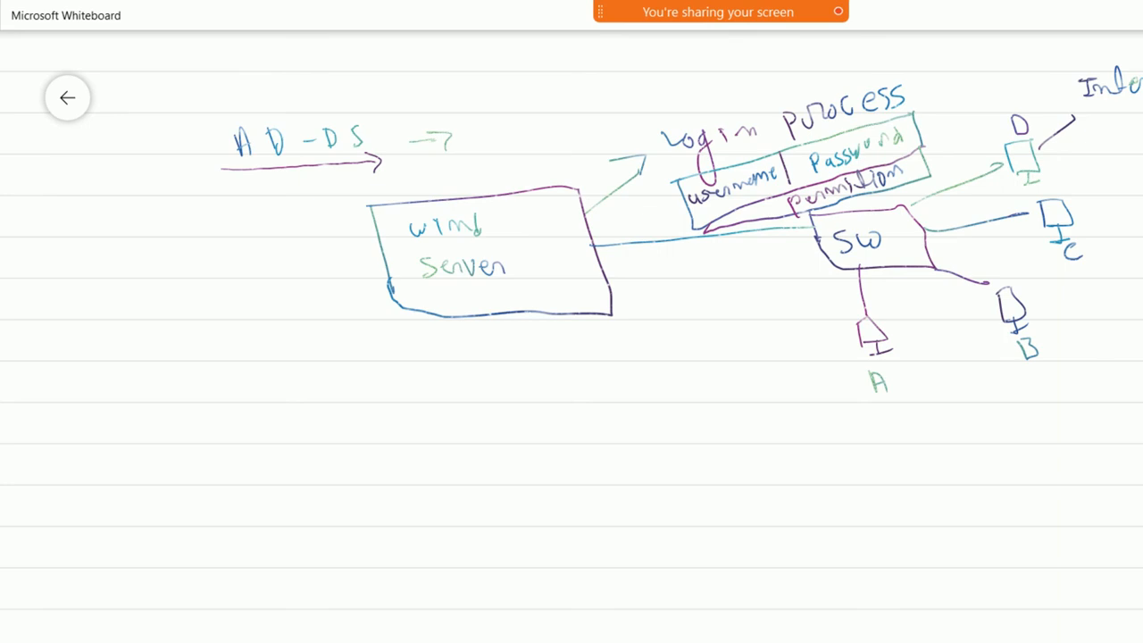
Write "Internet" under the server box and "D" with an arrow pointing towards it
{"action": "mouse_move", "coordinate": [430, 341]}
{"action": "left_mouse_down"}
{"action": "mouse_move", "coordinate": [452, 342]}
{"action": "mouse_move", "coordinate": [441, 357]}
{"action": "left_mouse_up"}
{"action": "left_click_drag", "start_coordinate": [435, 357], "coordinate": [475, 357]}
{"action": "left_click_drag", "start_coordinate": [468, 349], "coordinate": [548, 358]}
{"action": "left_click_drag", "start_coordinate": [543, 345], "coordinate": [576, 342]}
{"action": "mouse_move", "coordinate": [287, 332]}
{"action": "left_mouse_down"}
{"action": "mouse_move", "coordinate": [288, 355]}
{"action": "mouse_move", "coordinate": [337, 347]}
{"action": "left_mouse_up"}
{"action": "left_click_drag", "start_coordinate": [332, 339], "coordinate": [341, 367]}
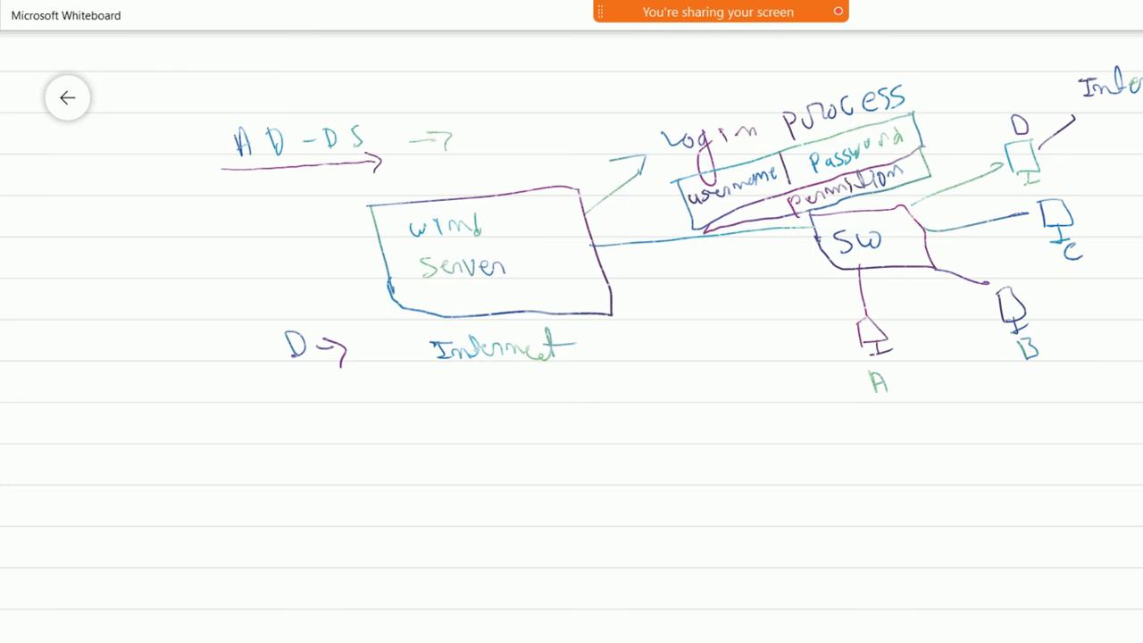
List C, B and A under D with a bracket and a cross, and tick "Internet" with a line framing the list
{"action": "left_click_drag", "start_coordinate": [298, 381], "coordinate": [298, 397]}
{"action": "left_click_drag", "start_coordinate": [292, 425], "coordinate": [294, 447]}
{"action": "left_click_drag", "start_coordinate": [293, 425], "coordinate": [294, 447]}
{"action": "mouse_move", "coordinate": [307, 463]}
{"action": "left_mouse_down"}
{"action": "mouse_move", "coordinate": [307, 480]}
{"action": "mouse_move", "coordinate": [321, 477]}
{"action": "left_mouse_up"}
{"action": "left_click_drag", "start_coordinate": [307, 470], "coordinate": [325, 468]}
{"action": "mouse_move", "coordinate": [317, 379]}
{"action": "left_mouse_down"}
{"action": "mouse_move", "coordinate": [379, 460]}
{"action": "mouse_move", "coordinate": [361, 484]}
{"action": "left_mouse_up"}
{"action": "left_click_drag", "start_coordinate": [400, 426], "coordinate": [394, 457]}
{"action": "left_click_drag", "start_coordinate": [382, 439], "coordinate": [422, 455]}
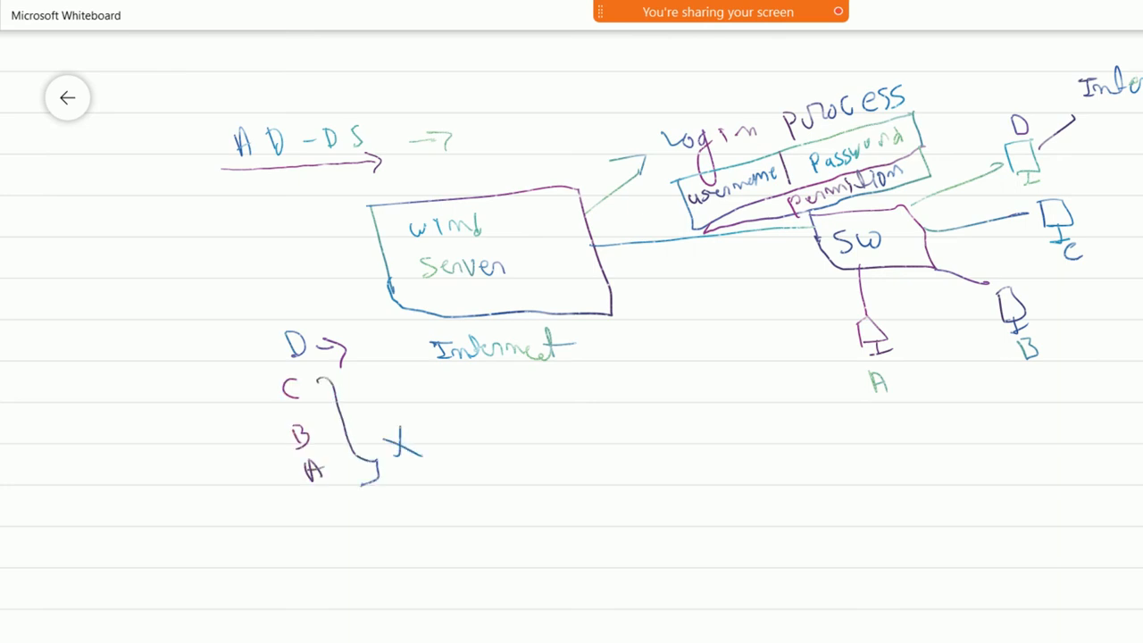
{"action": "mouse_move", "coordinate": [602, 345]}
{"action": "left_mouse_down"}
{"action": "mouse_move", "coordinate": [617, 354]}
{"action": "mouse_move", "coordinate": [654, 320]}
{"action": "left_mouse_up"}
{"action": "mouse_move", "coordinate": [231, 327]}
{"action": "left_mouse_down"}
{"action": "mouse_move", "coordinate": [272, 479]}
{"action": "mouse_move", "coordinate": [620, 429]}
{"action": "left_mouse_up"}
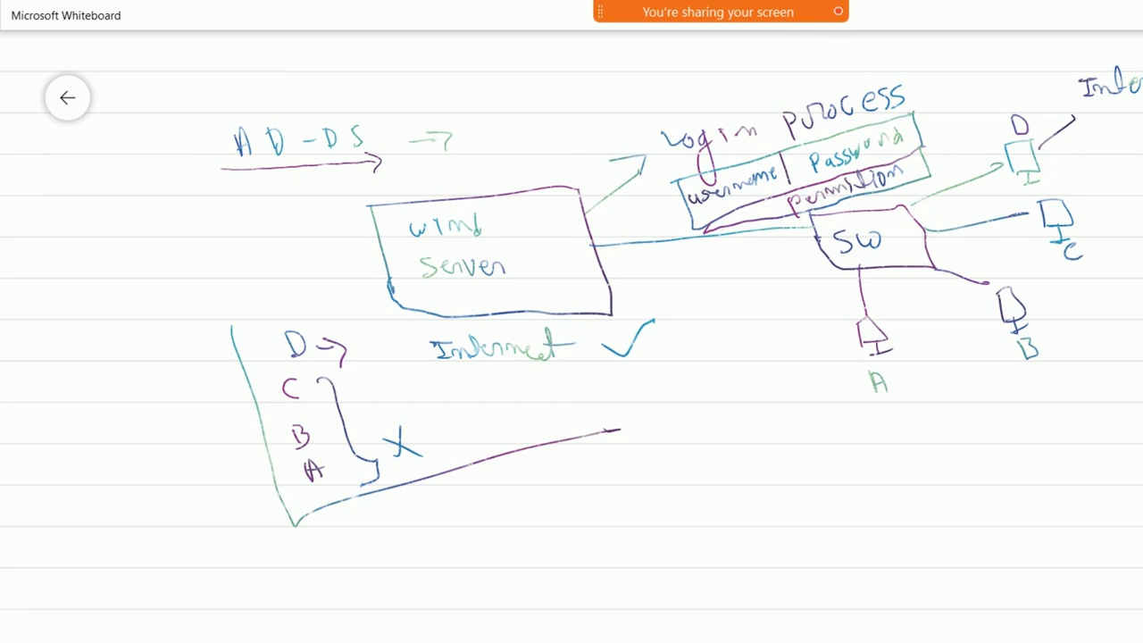
Write the column headings "Allow" and "deny" below the diagram, separated by a vertical line
{"action": "mouse_move", "coordinate": [593, 485]}
{"action": "left_mouse_down"}
{"action": "mouse_move", "coordinate": [599, 464]}
{"action": "mouse_move", "coordinate": [613, 485]}
{"action": "mouse_move", "coordinate": [647, 482]}
{"action": "mouse_move", "coordinate": [652, 438]}
{"action": "left_mouse_up"}
{"action": "left_click_drag", "start_coordinate": [650, 479], "coordinate": [707, 455]}
{"action": "mouse_move", "coordinate": [834, 438]}
{"action": "left_mouse_down"}
{"action": "mouse_move", "coordinate": [836, 464]}
{"action": "mouse_move", "coordinate": [886, 475]}
{"action": "mouse_move", "coordinate": [900, 500]}
{"action": "left_mouse_up"}
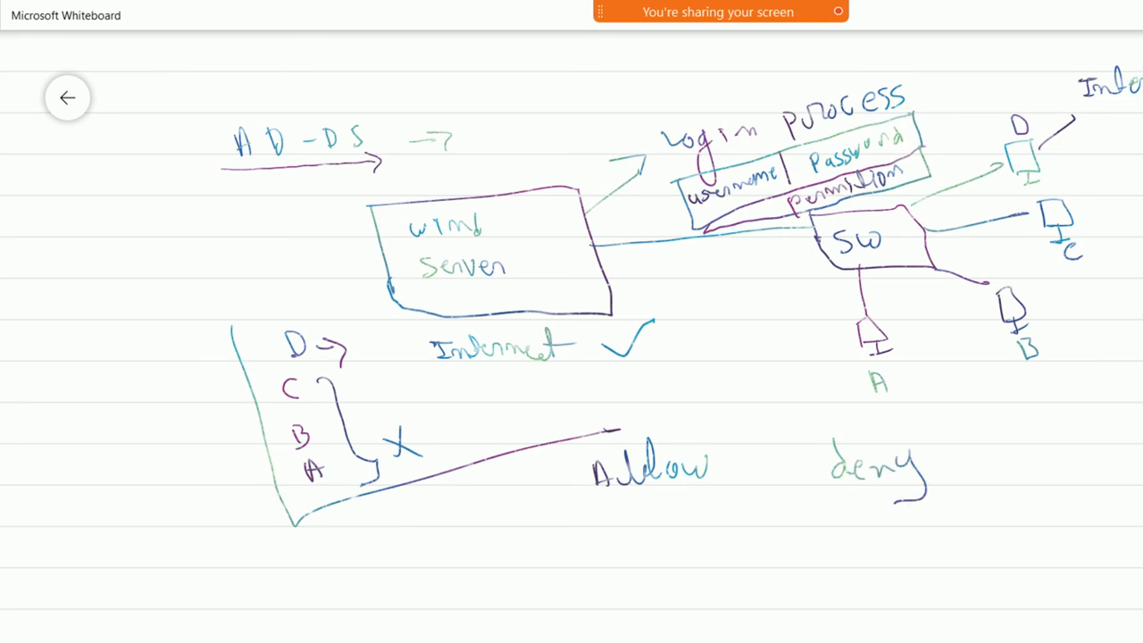
{"action": "left_click_drag", "start_coordinate": [771, 434], "coordinate": [809, 613]}
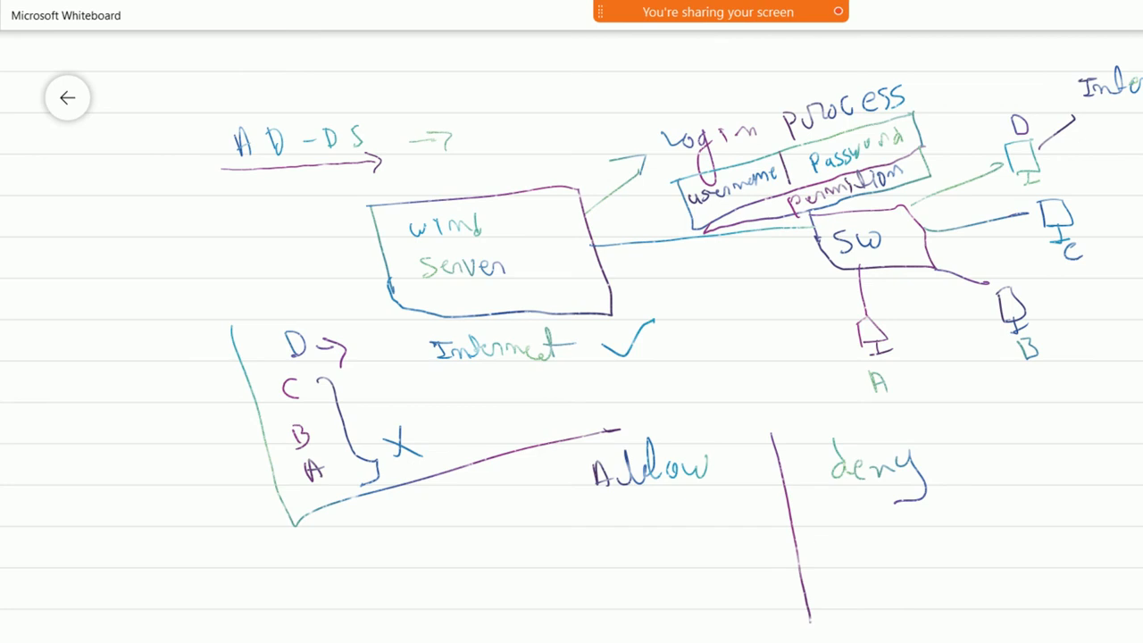
List the permissions "Read", "write" and "Read/write" under "Allow", with one more entry beneath them
{"action": "mouse_move", "coordinate": [615, 509]}
{"action": "left_mouse_down"}
{"action": "mouse_move", "coordinate": [616, 530]}
{"action": "mouse_move", "coordinate": [705, 532]}
{"action": "left_mouse_up"}
{"action": "mouse_move", "coordinate": [618, 561]}
{"action": "left_mouse_down"}
{"action": "mouse_move", "coordinate": [647, 571]}
{"action": "mouse_move", "coordinate": [680, 559]}
{"action": "mouse_move", "coordinate": [690, 570]}
{"action": "mouse_move", "coordinate": [698, 547]}
{"action": "mouse_move", "coordinate": [706, 562]}
{"action": "mouse_move", "coordinate": [733, 567]}
{"action": "left_mouse_up"}
{"action": "mouse_move", "coordinate": [605, 602]}
{"action": "left_mouse_down"}
{"action": "mouse_move", "coordinate": [616, 631]}
{"action": "mouse_move", "coordinate": [661, 627]}
{"action": "mouse_move", "coordinate": [670, 591]}
{"action": "mouse_move", "coordinate": [675, 610]}
{"action": "left_mouse_up"}
{"action": "mouse_move", "coordinate": [684, 588]}
{"action": "left_mouse_down"}
{"action": "mouse_move", "coordinate": [681, 636]}
{"action": "mouse_move", "coordinate": [732, 598]}
{"action": "mouse_move", "coordinate": [750, 611]}
{"action": "left_mouse_up"}
{"action": "left_click_drag", "start_coordinate": [757, 596], "coordinate": [789, 604]}
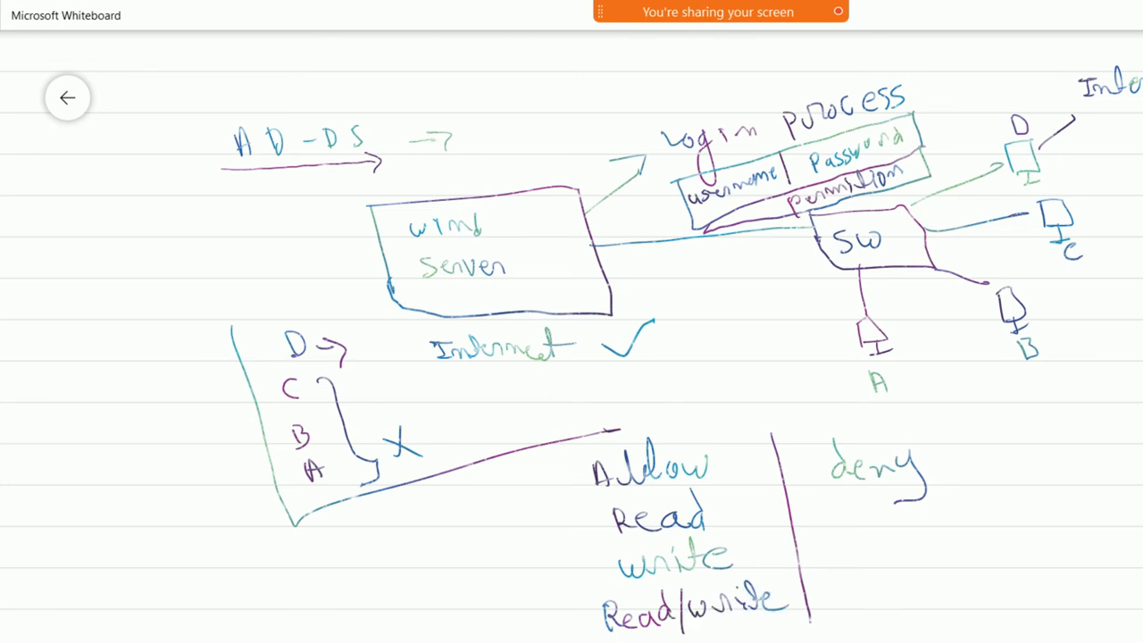
{"action": "left_click_drag", "start_coordinate": [714, 642], "coordinate": [732, 627]}
{"action": "left_click_drag", "start_coordinate": [790, 642], "coordinate": [797, 636]}
Enclose the permission list with curly brackets on both sides and draw a box around the "AD-DS" heading
{"action": "left_click_drag", "start_coordinate": [572, 520], "coordinate": [585, 641]}
{"action": "mouse_move", "coordinate": [736, 493]}
{"action": "left_mouse_down"}
{"action": "mouse_move", "coordinate": [783, 516]}
{"action": "mouse_move", "coordinate": [866, 641]}
{"action": "left_mouse_up"}
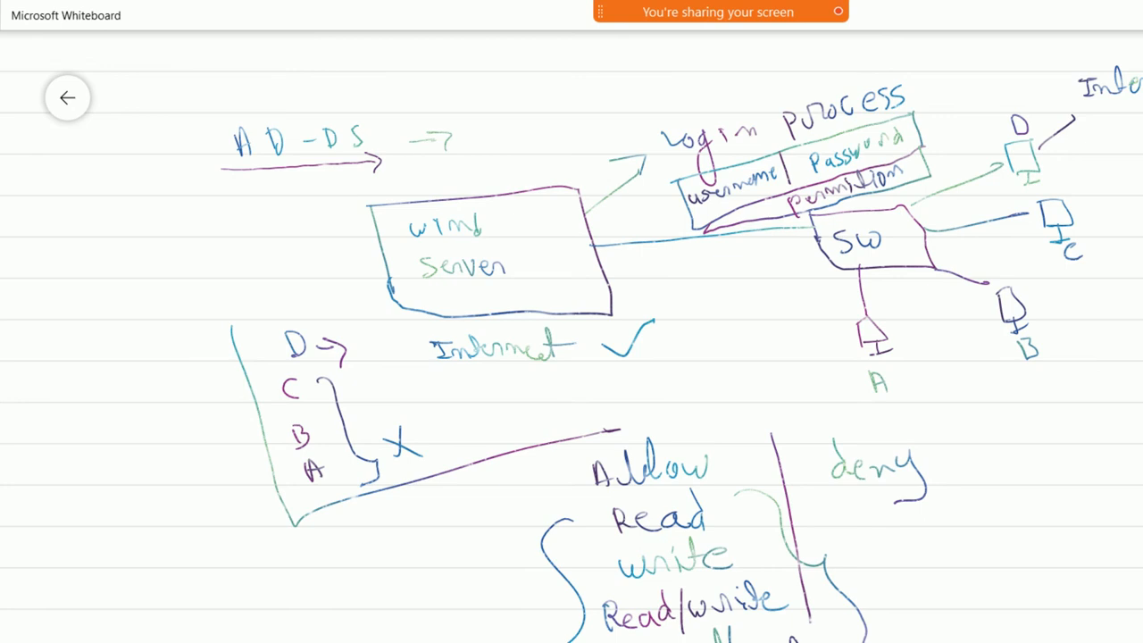
{"action": "mouse_move", "coordinate": [214, 111]}
{"action": "left_mouse_down"}
{"action": "mouse_move", "coordinate": [392, 96]}
{"action": "mouse_move", "coordinate": [332, 182]}
{"action": "mouse_move", "coordinate": [207, 168]}
{"action": "mouse_move", "coordinate": [216, 107]}
{"action": "left_mouse_up"}
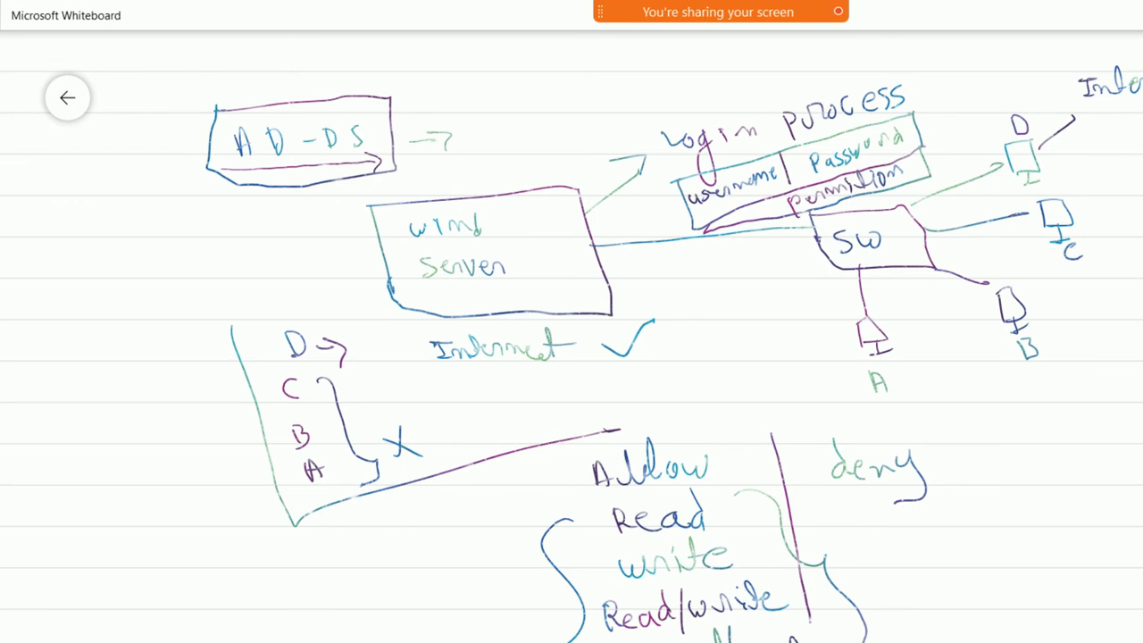
Switch back to the ESXi console and select the Active Directory Domain Services role, adding its required features and management tools
{"action": "key", "text": "alt+Tab"}
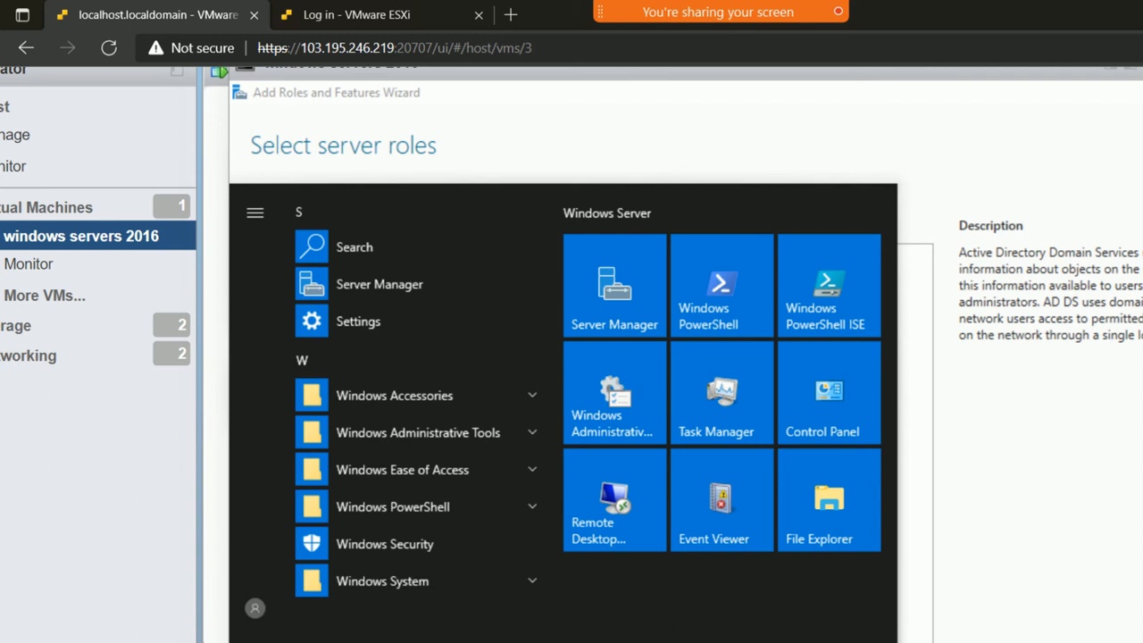
{"action": "left_click", "coordinate": [976, 505]}
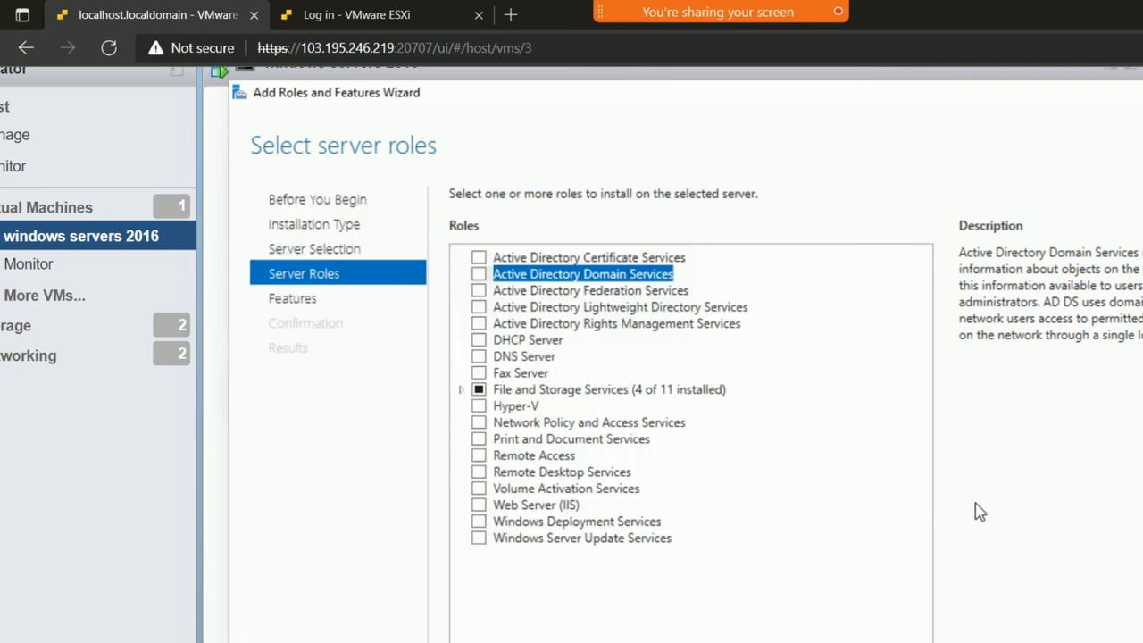
{"action": "left_click", "coordinate": [479, 277]}
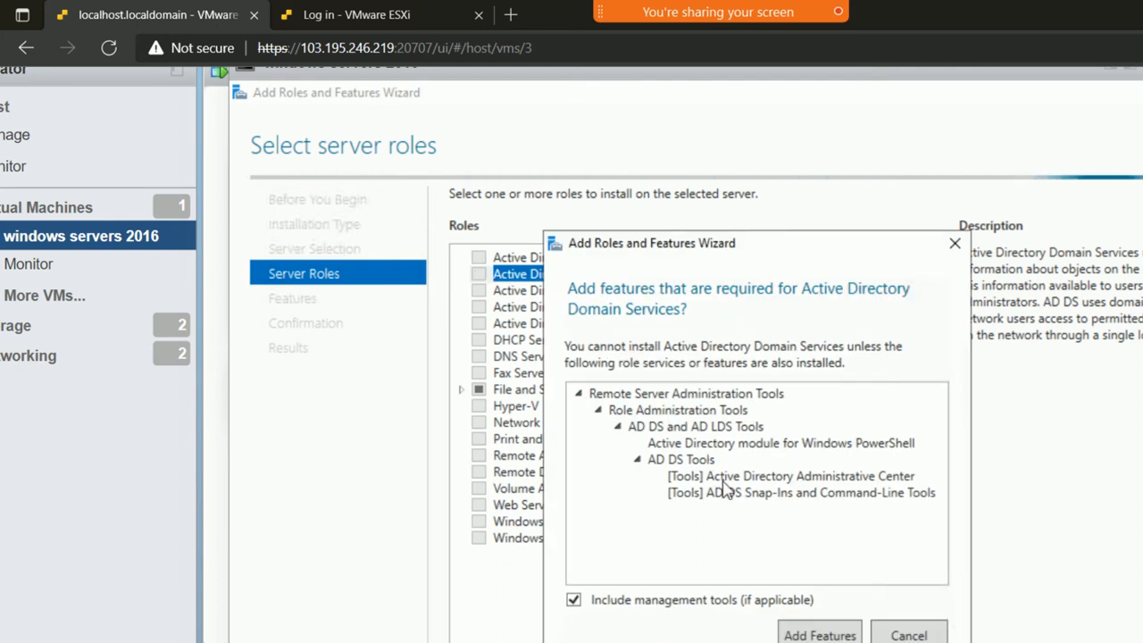
{"action": "left_click", "coordinate": [804, 635]}
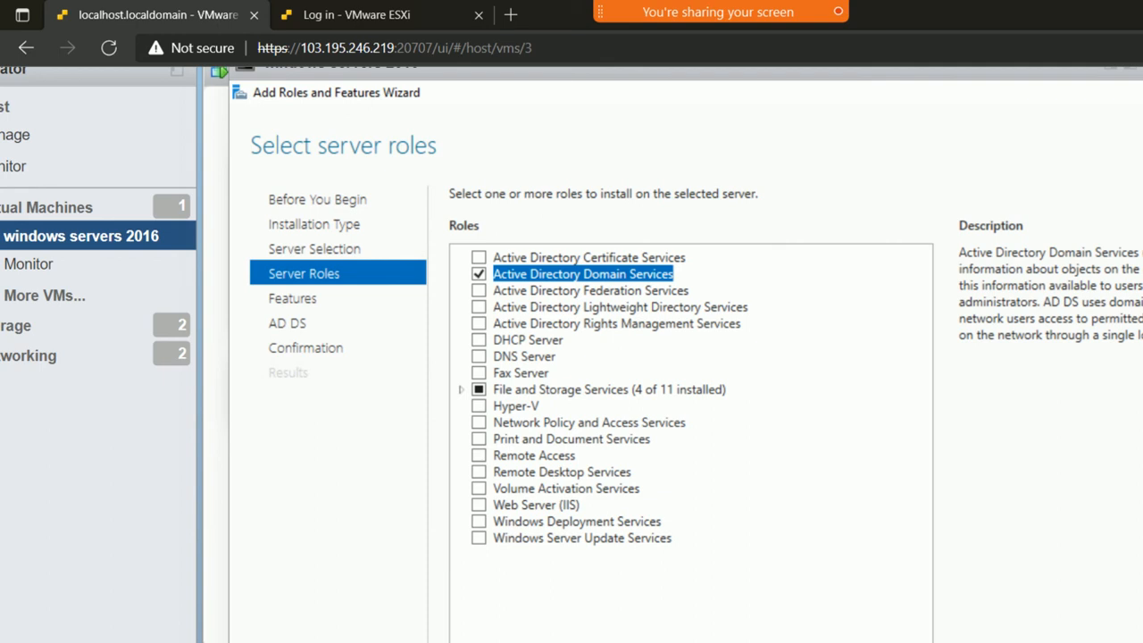
Try to install the Active Directory Domain Services role together with .NET Framework 3.5 Features, leaving automatic restart off
{"action": "scroll", "coordinate": [1053, 364], "scroll_direction": "down", "scroll_amount": 3}
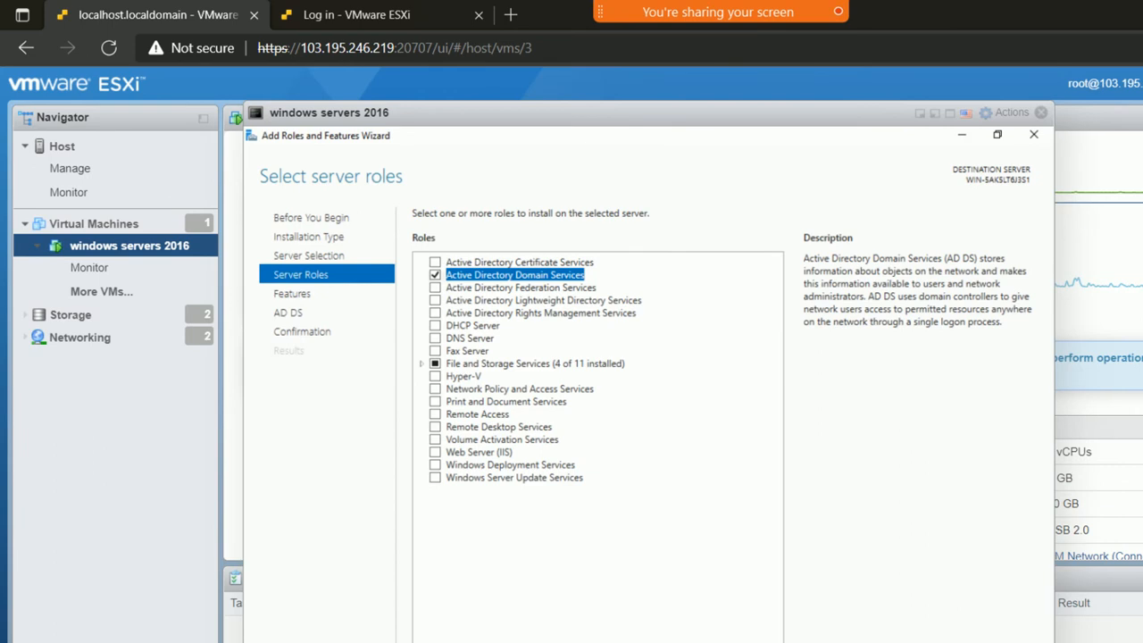
{"action": "key", "text": "alt+n"}
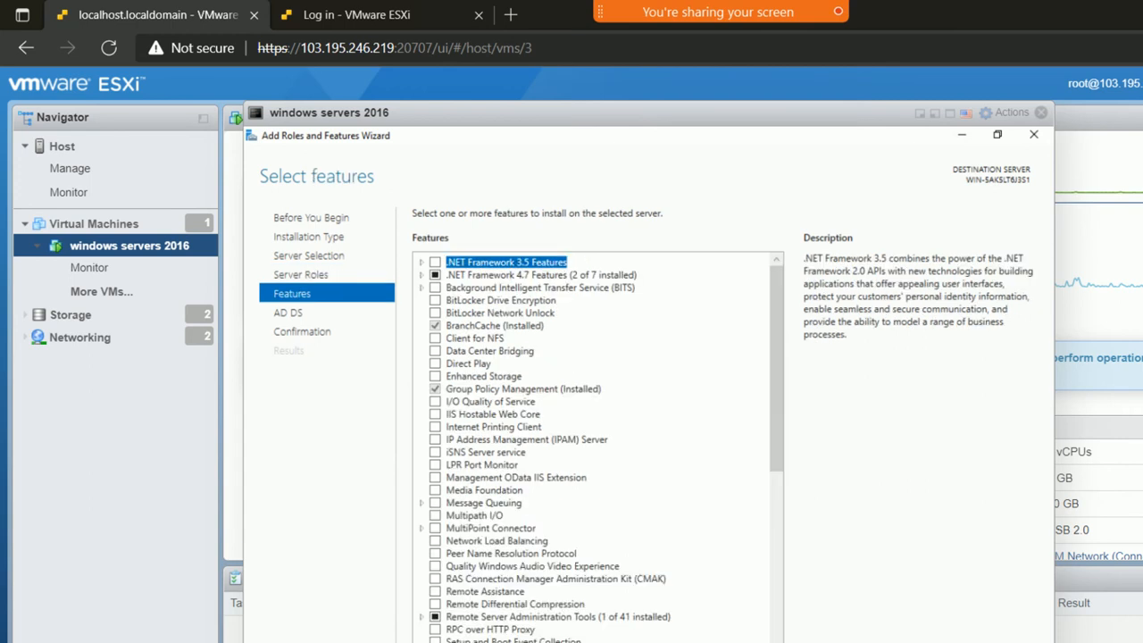
{"action": "left_click", "coordinate": [440, 261]}
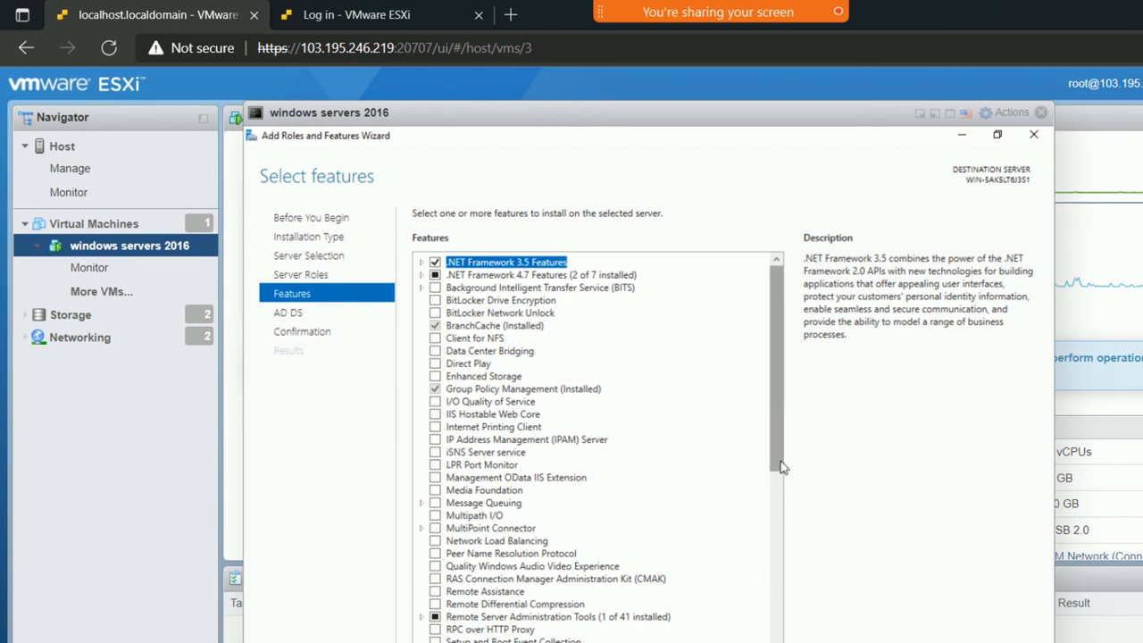
{"action": "left_click_drag", "start_coordinate": [776, 465], "coordinate": [769, 580]}
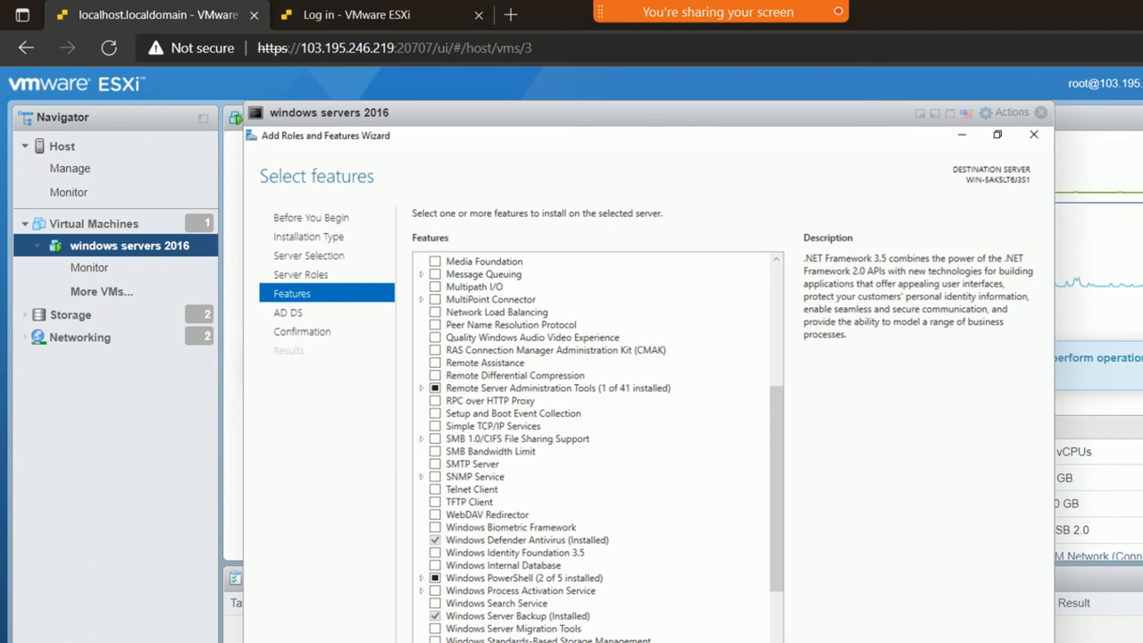
{"action": "key", "text": "alt+n"}
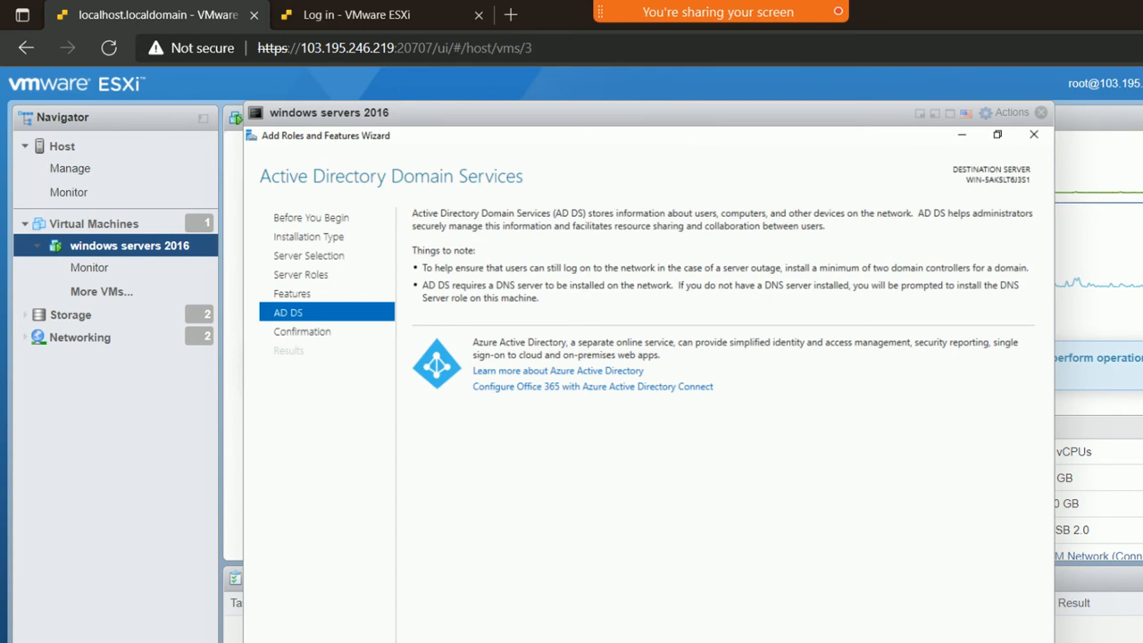
{"action": "key", "text": "alt+n"}
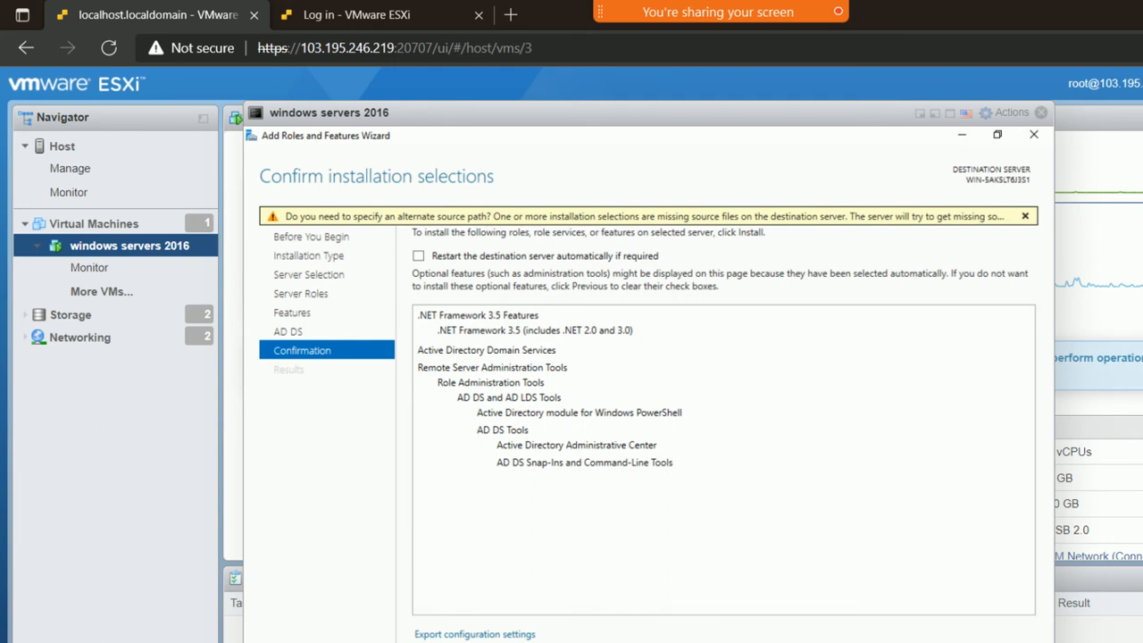
{"action": "key", "text": "alt+i"}
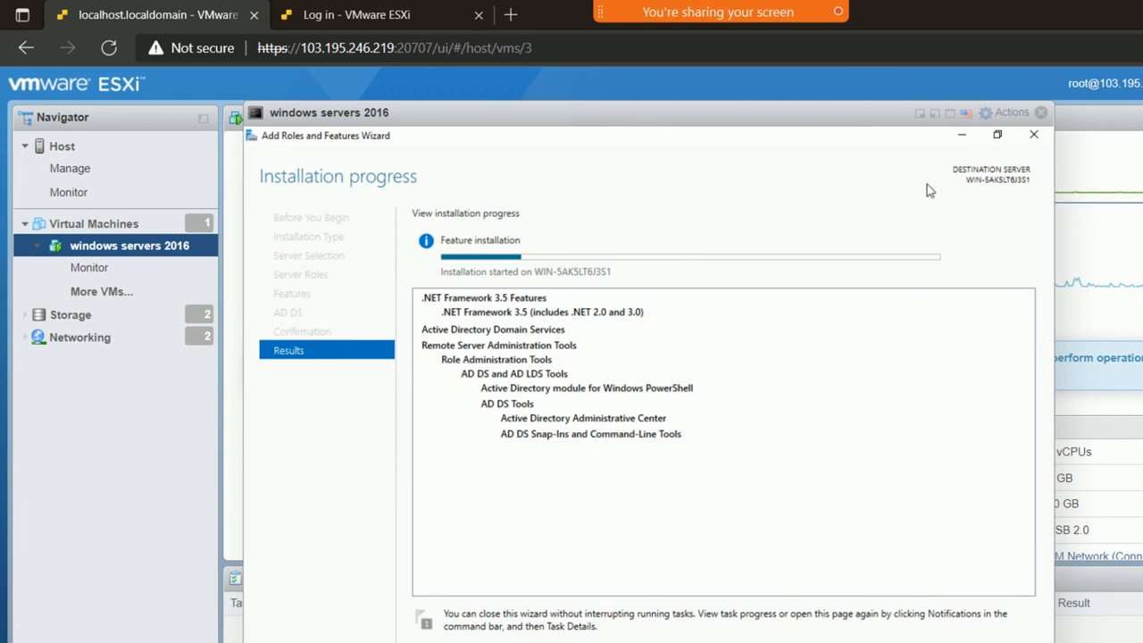
Minimize the wizard, review the feature installation task through the Server Manager notifications, and close its results page
{"action": "left_click", "coordinate": [963, 137]}
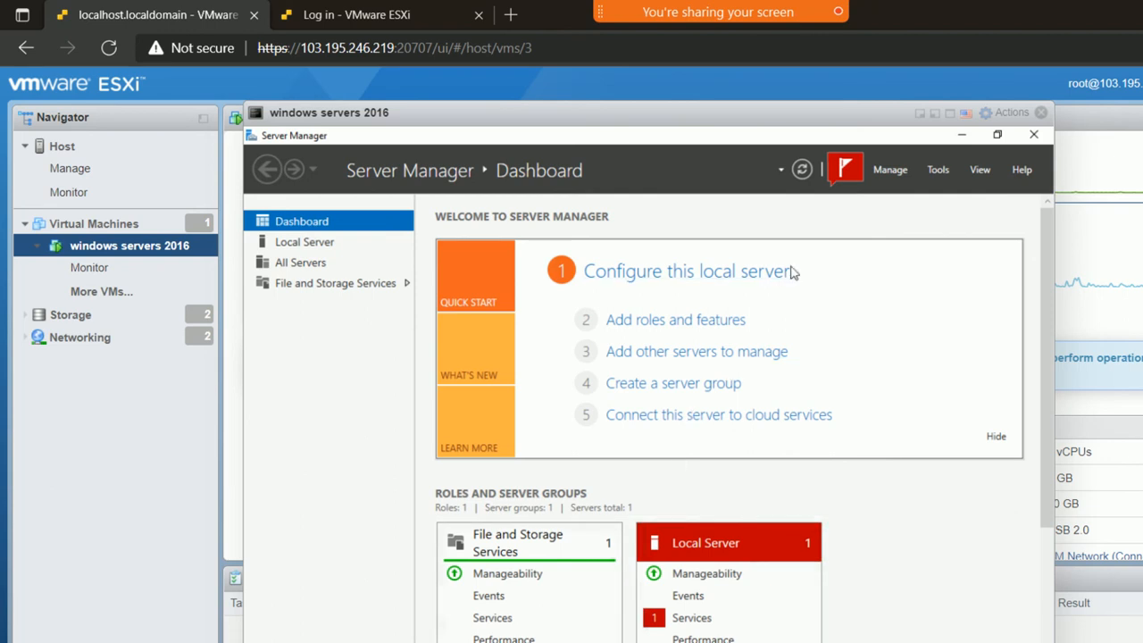
{"action": "left_click", "coordinate": [845, 172]}
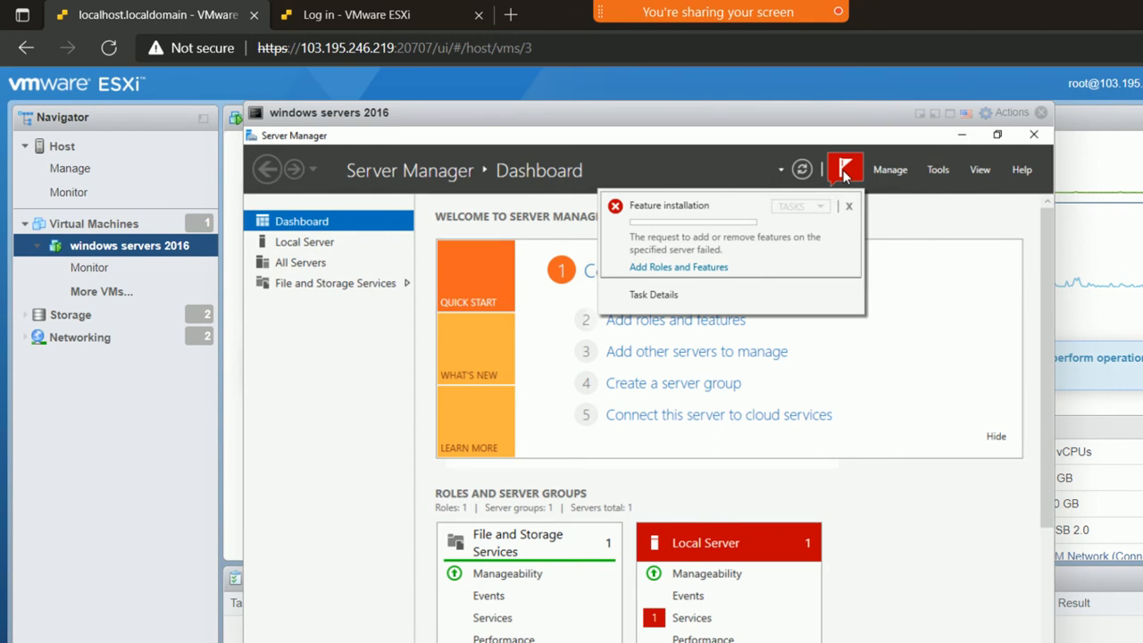
{"action": "left_click", "coordinate": [670, 270]}
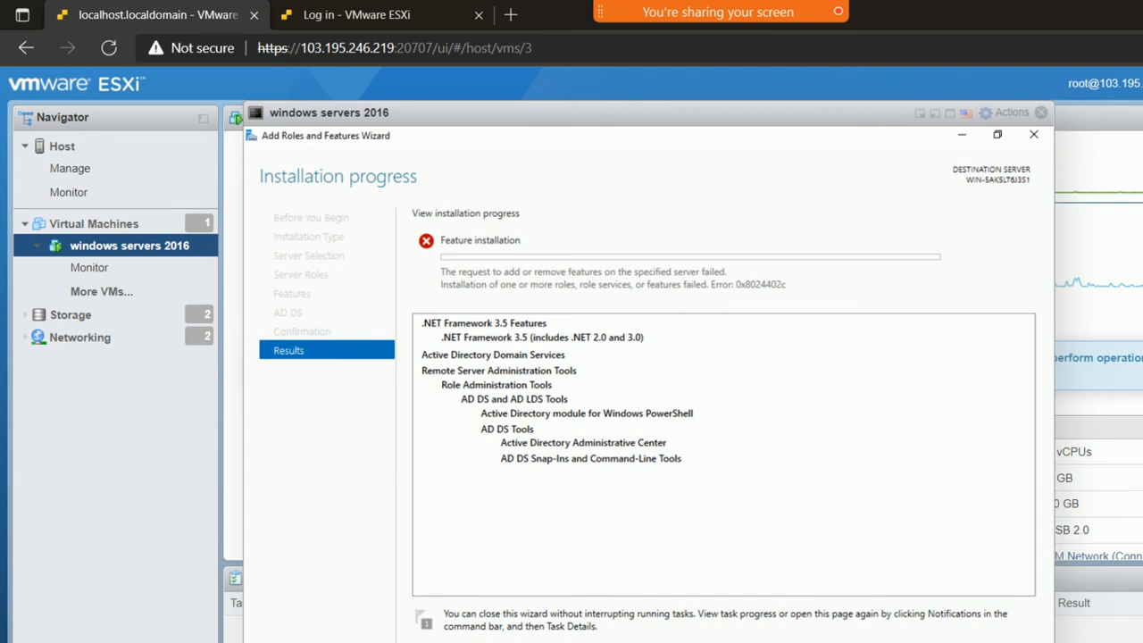
{"action": "left_click", "coordinate": [914, 642]}
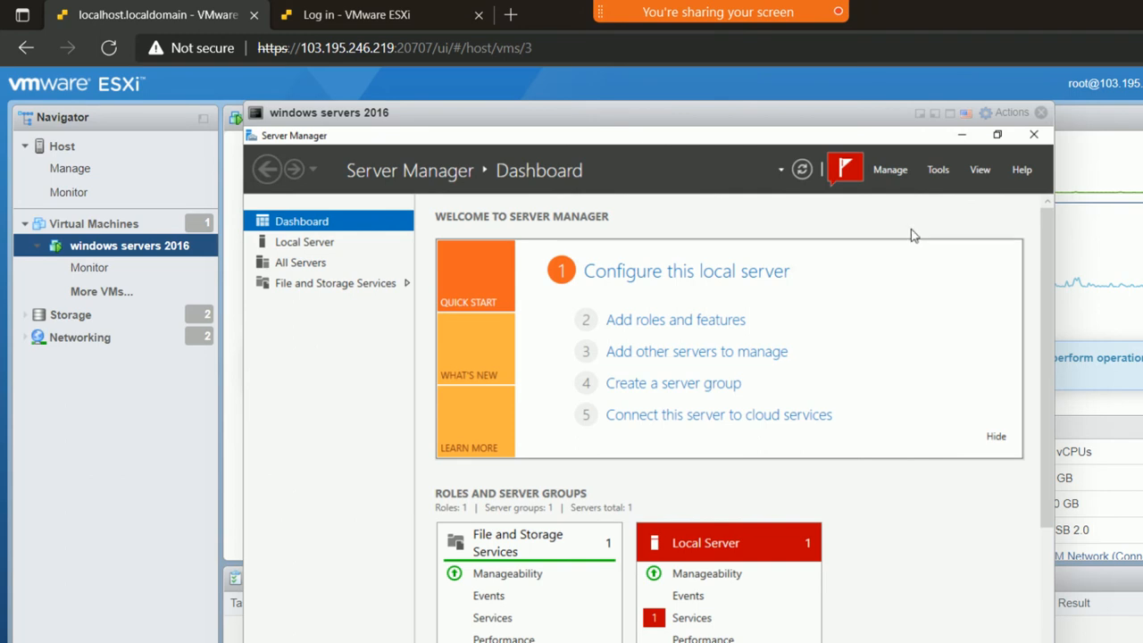
{"action": "left_click", "coordinate": [939, 171]}
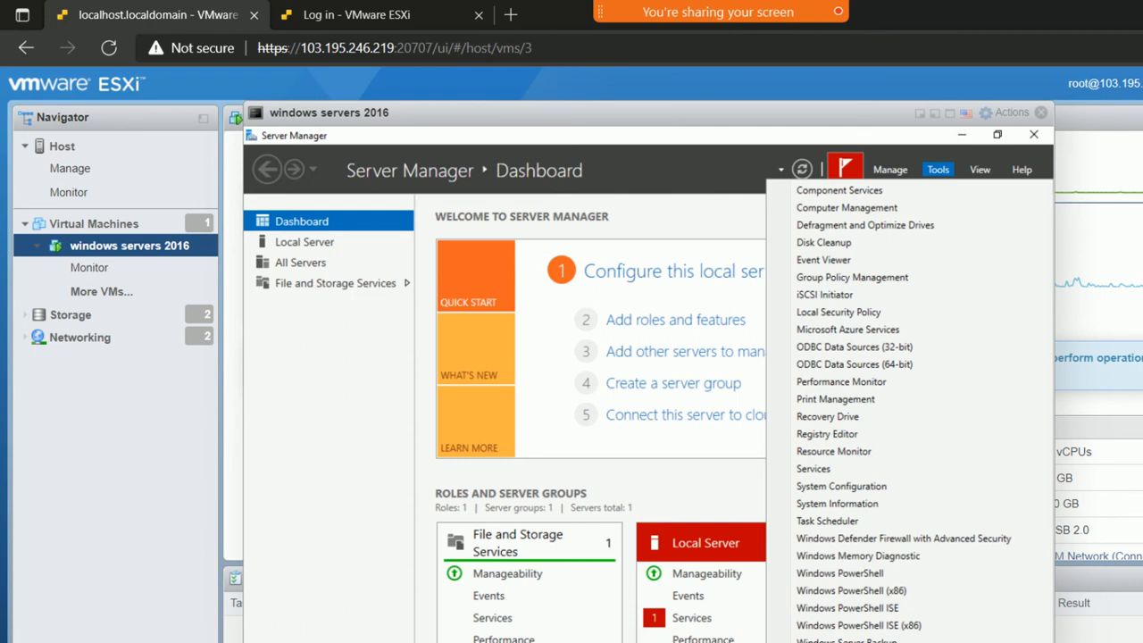
{"action": "left_click", "coordinate": [847, 641]}
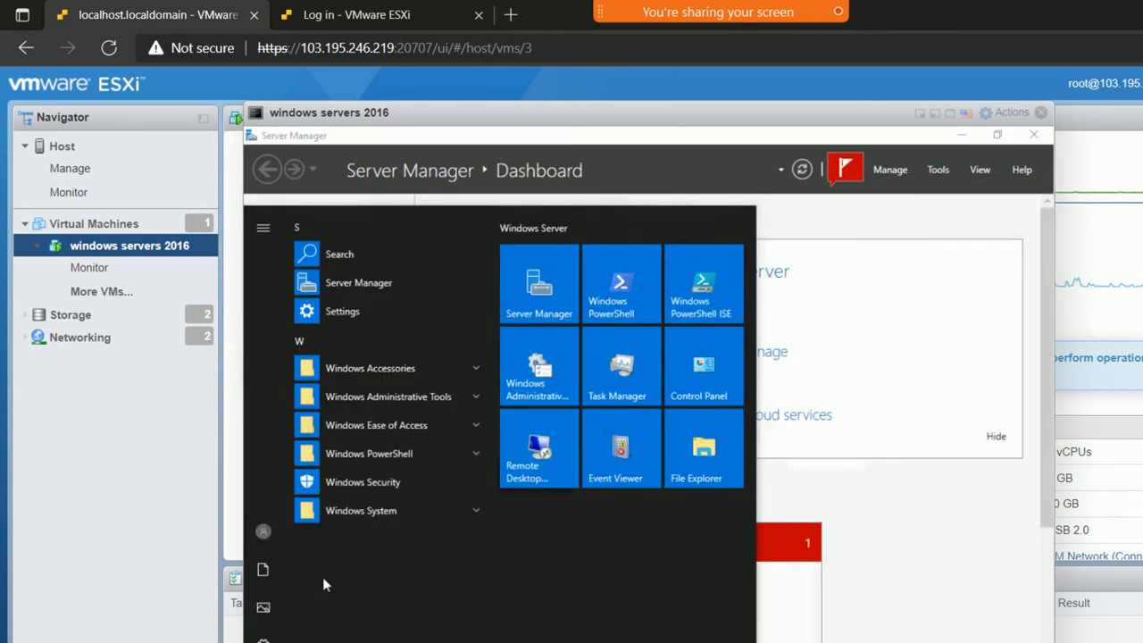
{"action": "type", "text": "c"}
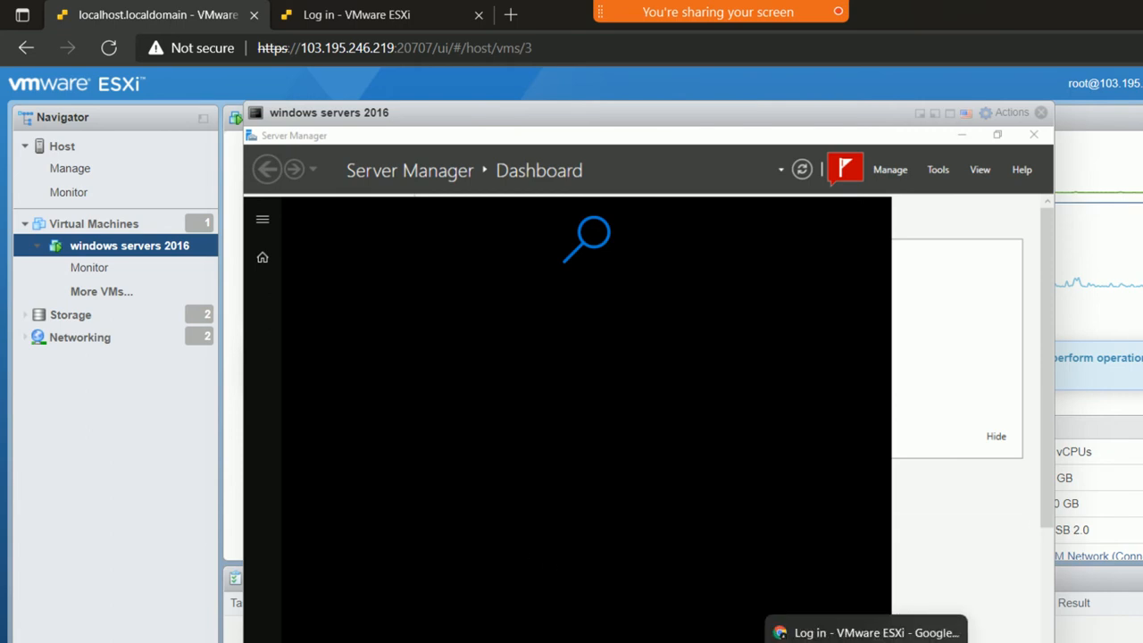
Switch to Chrome, return to the "adds in windows server pdf" results and open the PDF "Active Directory Installation on Windows Server 2012"
{"action": "left_click", "coordinate": [867, 632]}
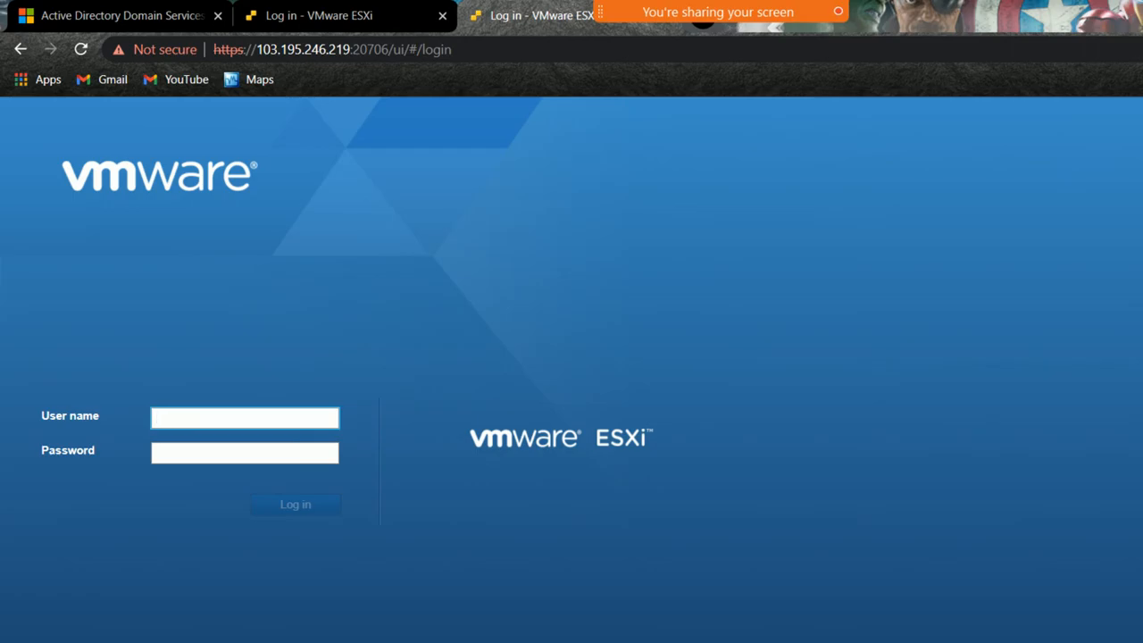
{"action": "left_click", "coordinate": [122, 16]}
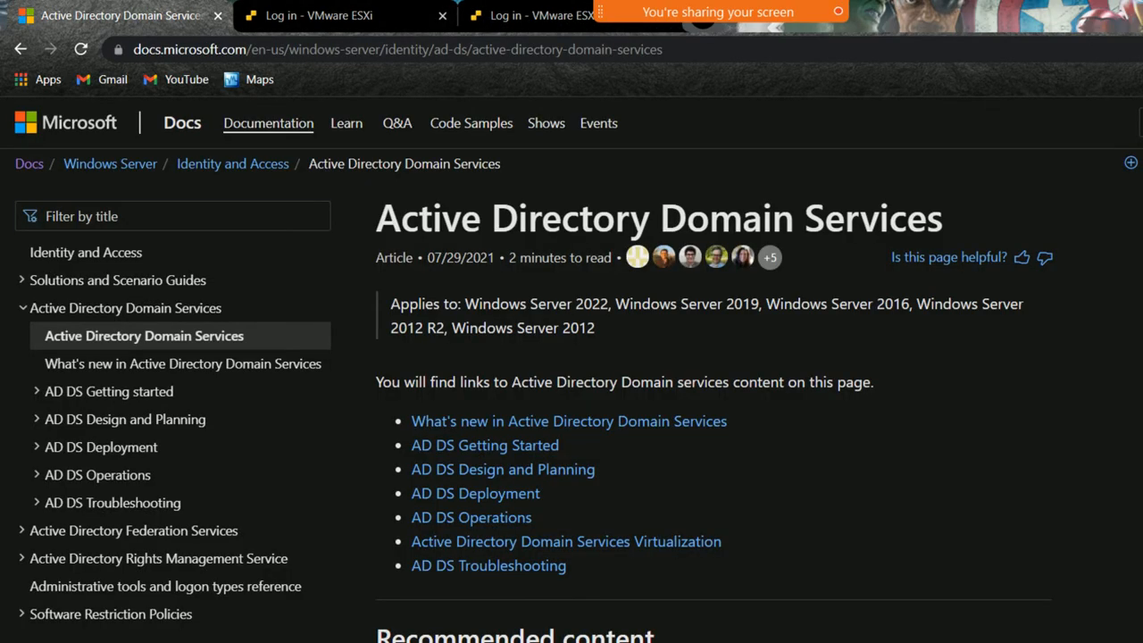
{"action": "left_click", "coordinate": [21, 49]}
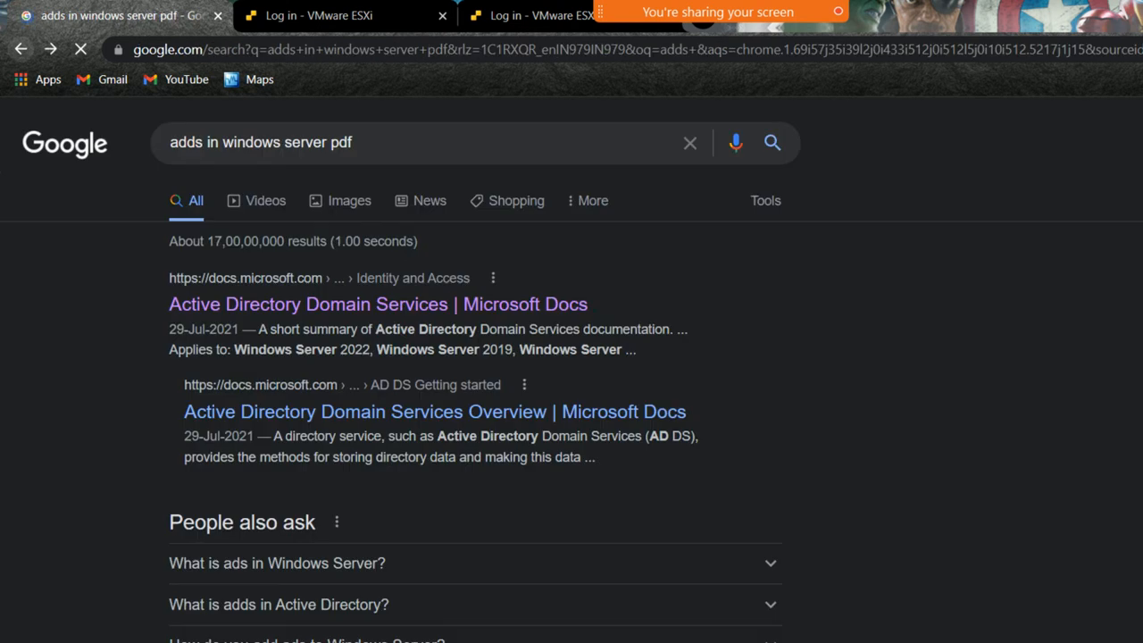
{"action": "scroll", "coordinate": [571, 375], "scroll_direction": "down", "scroll_amount": 5}
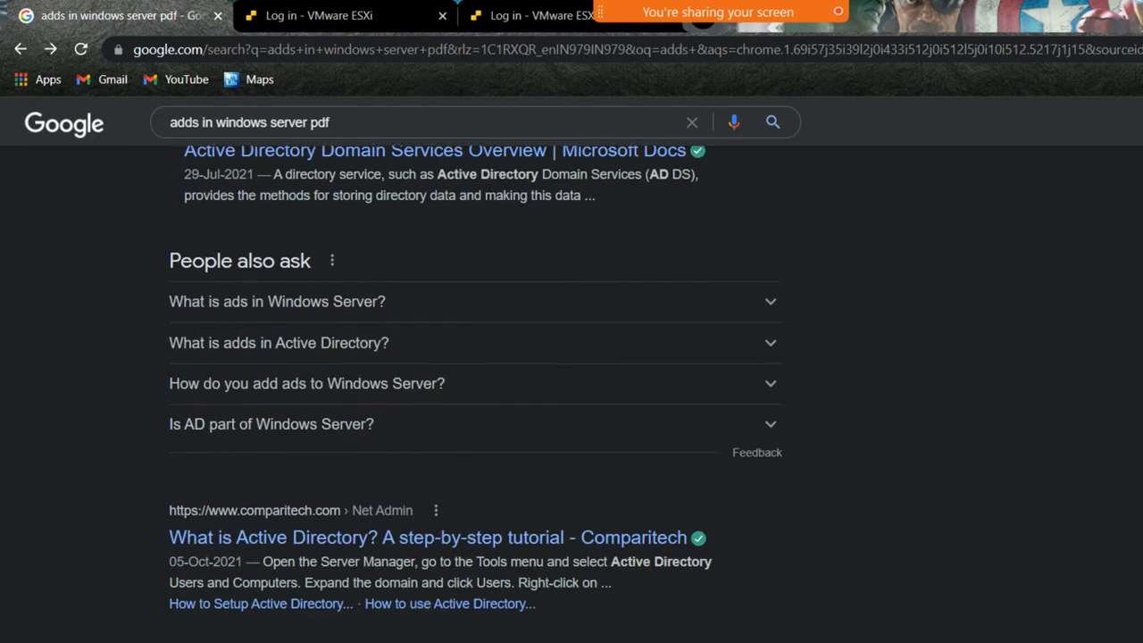
{"action": "scroll", "coordinate": [475, 401], "scroll_direction": "down", "scroll_amount": 2}
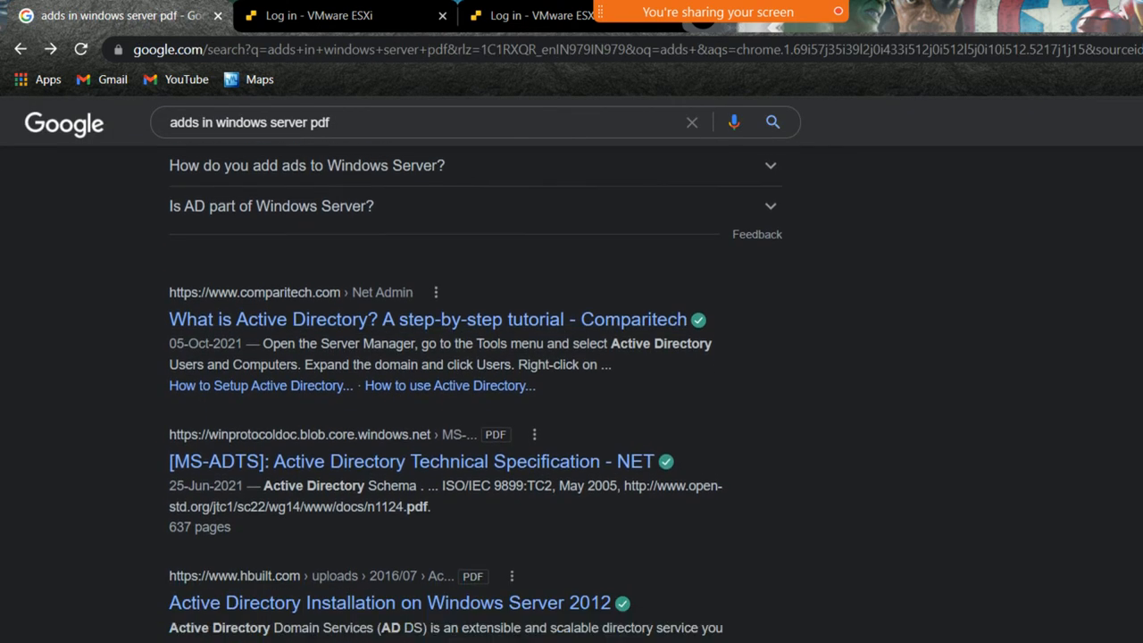
{"action": "scroll", "coordinate": [447, 402], "scroll_direction": "down", "scroll_amount": 2}
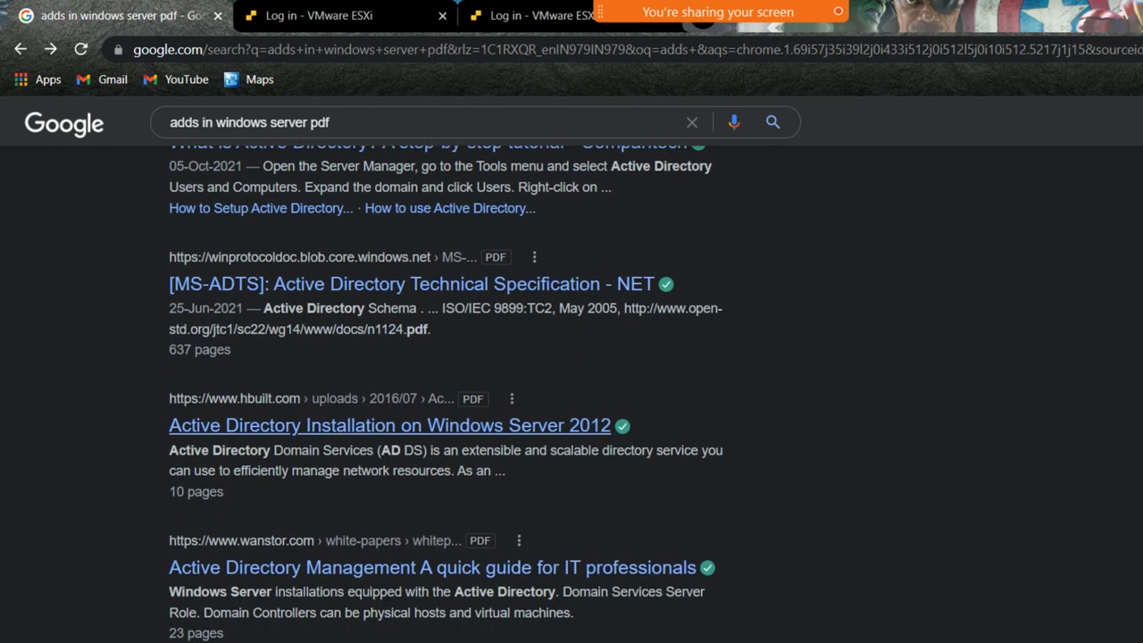
{"action": "left_click", "coordinate": [389, 425]}
Read the PDF's walkthrough of adding the AD DS role, from starting the Add Roles and Features Wizard to the installation progress page
{"action": "scroll", "coordinate": [447, 401], "scroll_direction": "down", "scroll_amount": 2}
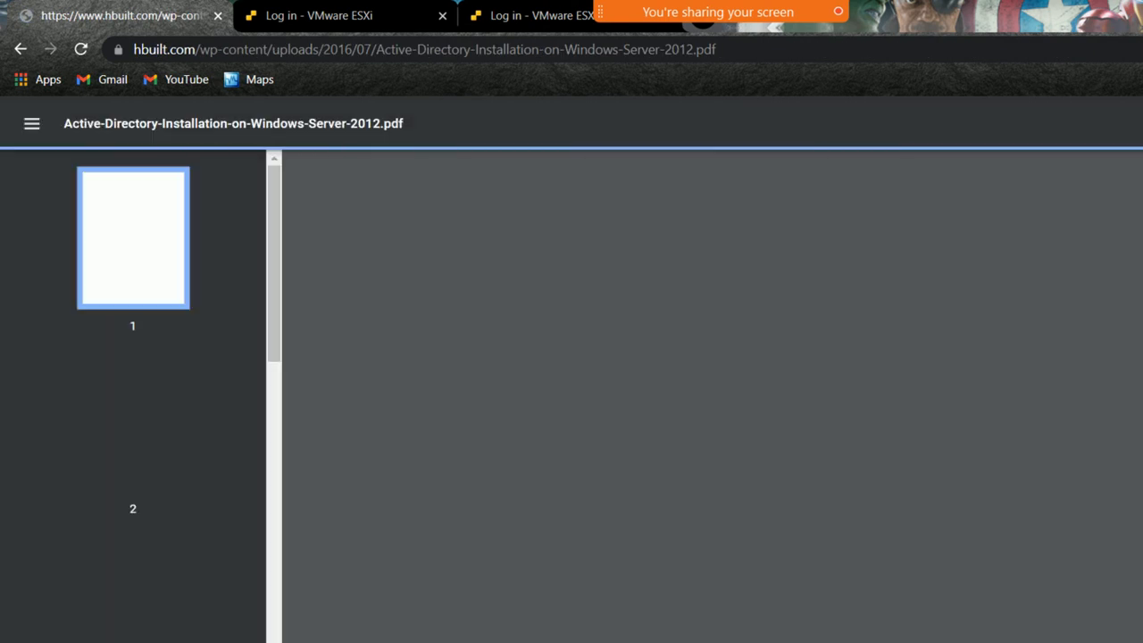
{"action": "scroll", "coordinate": [804, 402], "scroll_direction": "down", "scroll_amount": 10}
{"action": "scroll", "coordinate": [803, 401], "scroll_direction": "up", "scroll_amount": 4}
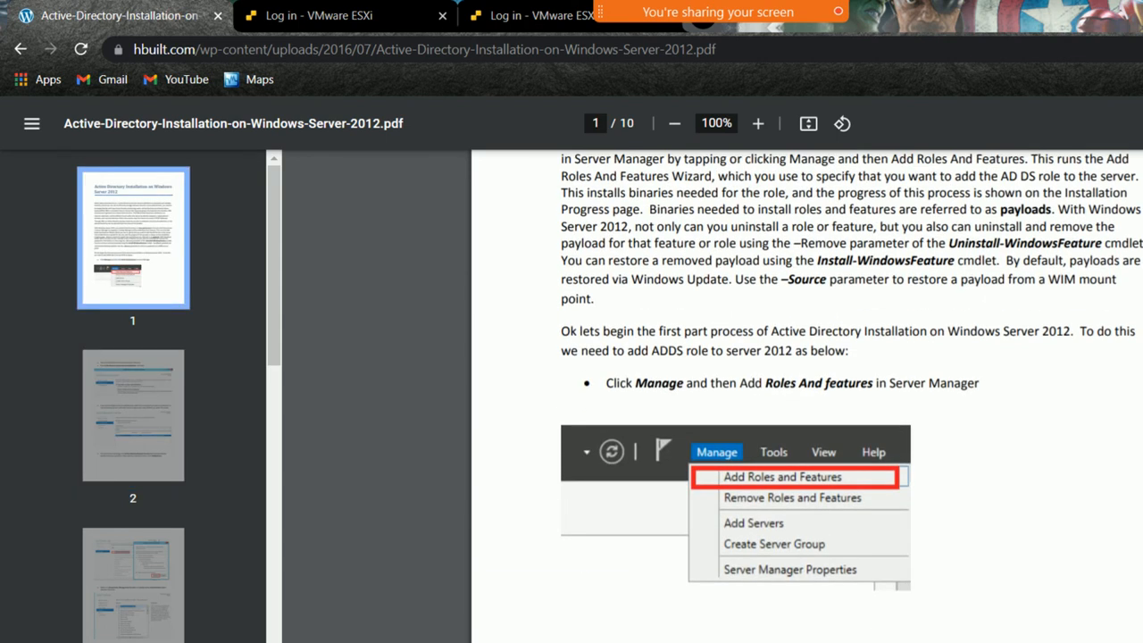
{"action": "scroll", "coordinate": [843, 533], "scroll_direction": "up", "scroll_amount": 3}
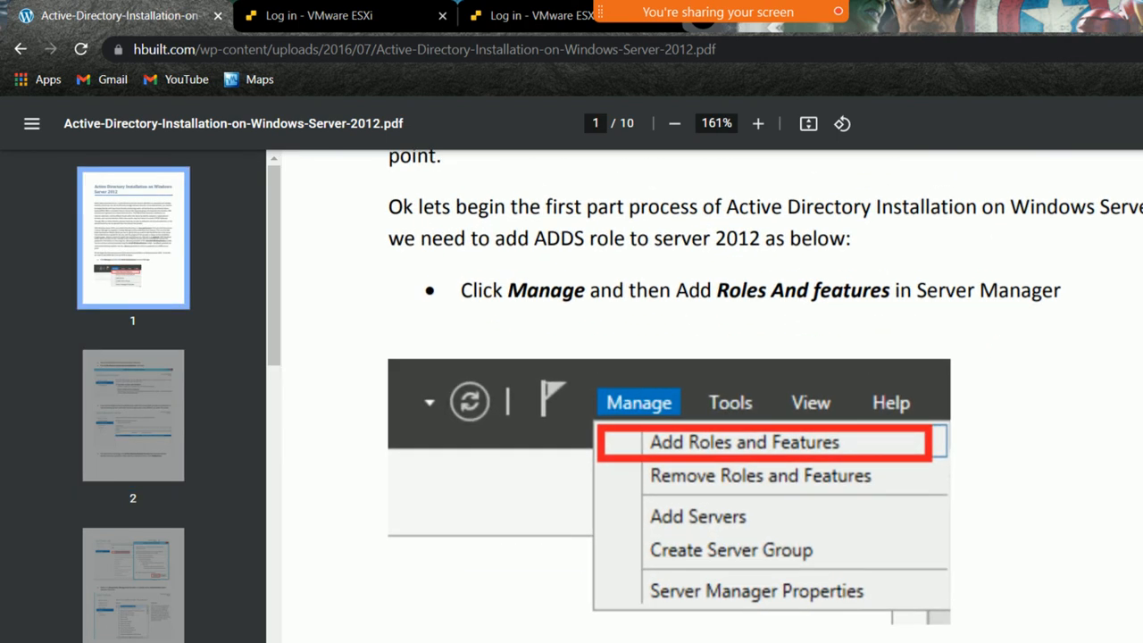
{"action": "scroll", "coordinate": [712, 396], "scroll_direction": "down", "scroll_amount": 8}
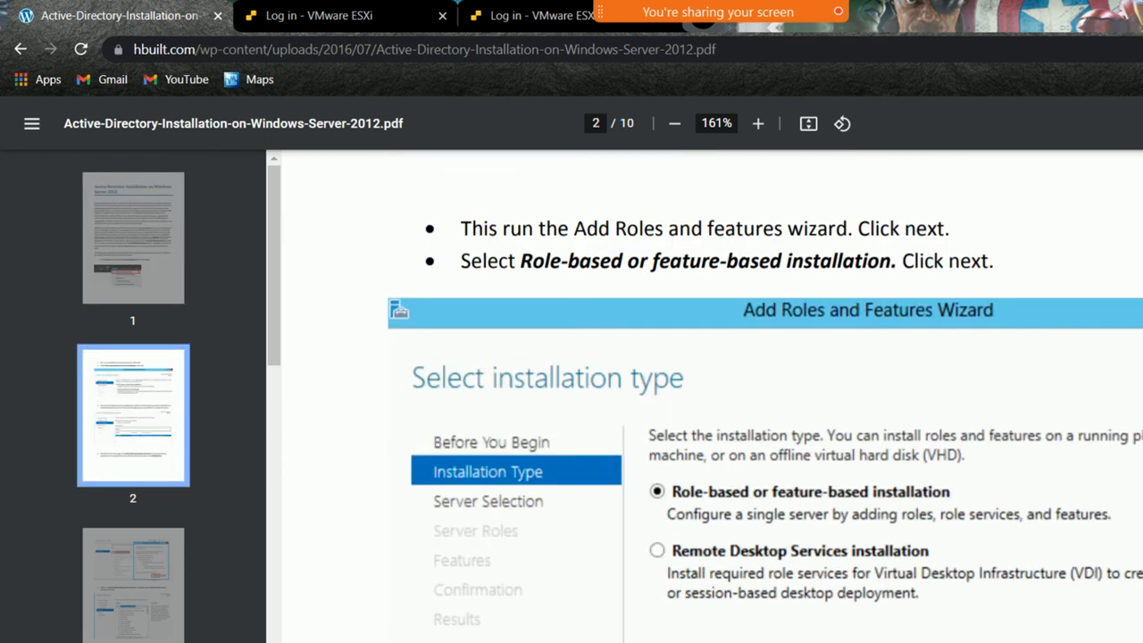
{"action": "scroll", "coordinate": [766, 411], "scroll_direction": "down", "scroll_amount": 5}
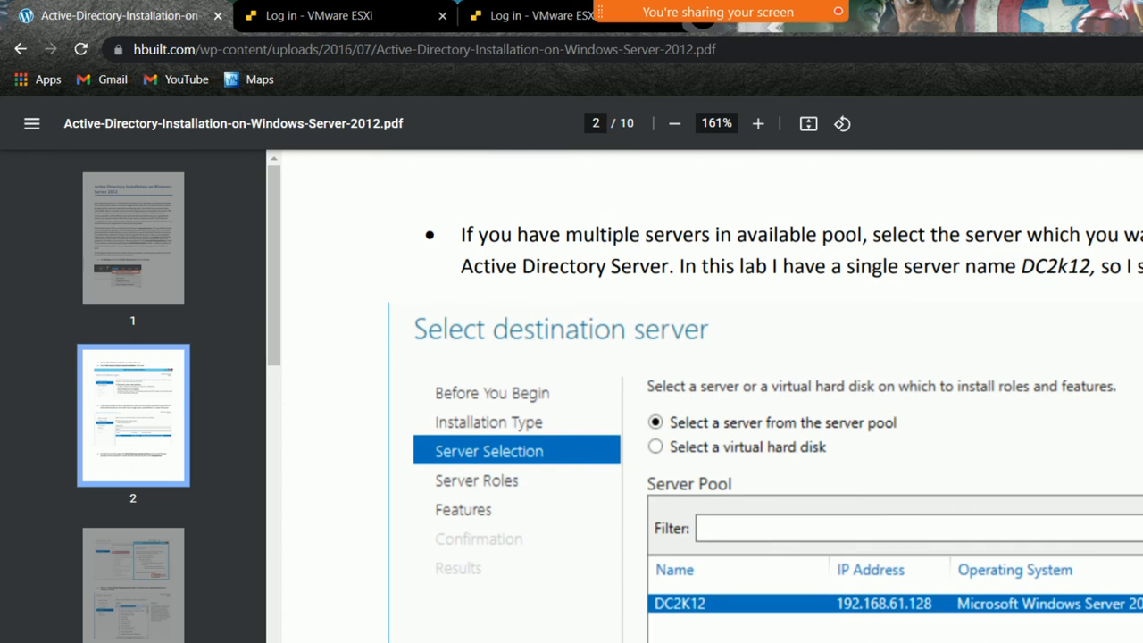
{"action": "scroll", "coordinate": [712, 396], "scroll_direction": "down", "scroll_amount": 5}
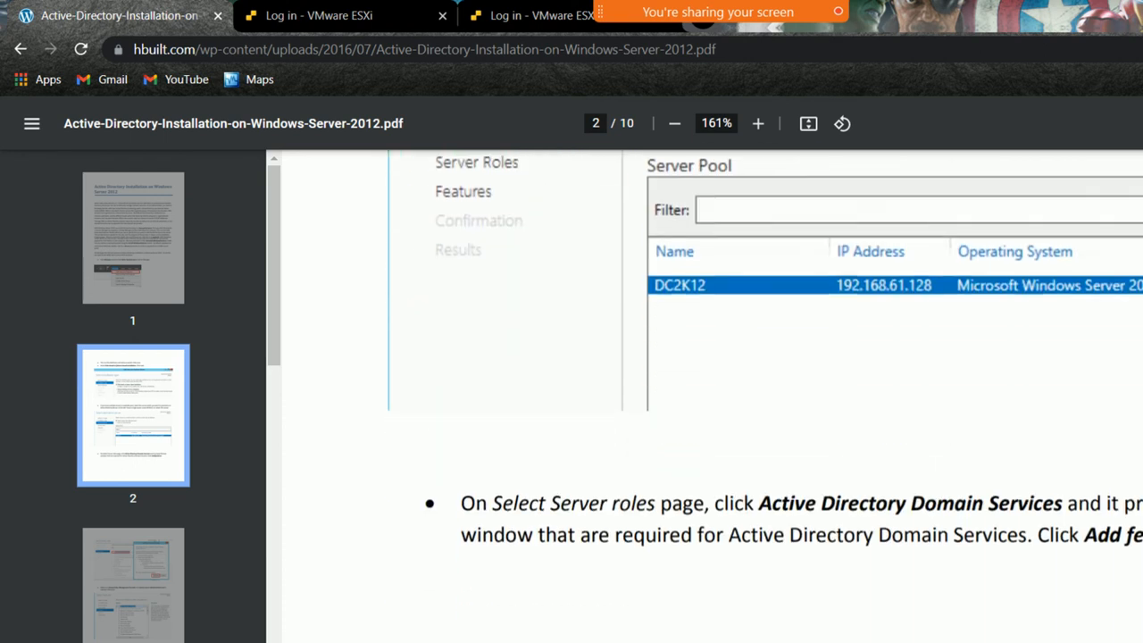
{"action": "scroll", "coordinate": [711, 396], "scroll_direction": "down", "scroll_amount": 5}
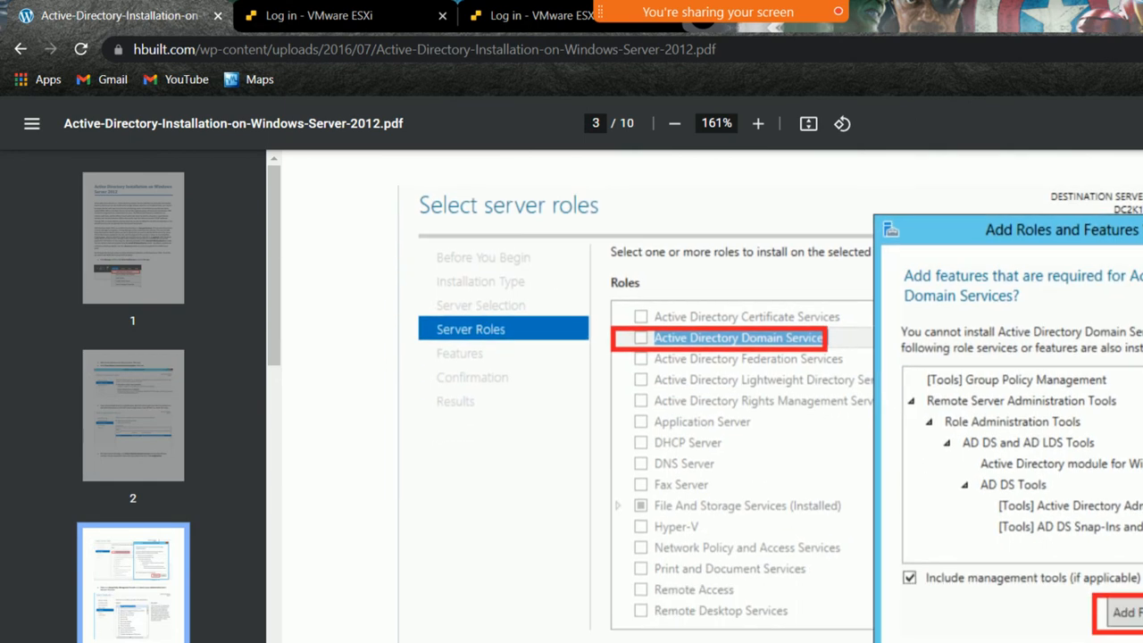
{"action": "scroll", "coordinate": [711, 395], "scroll_direction": "down", "scroll_amount": 5}
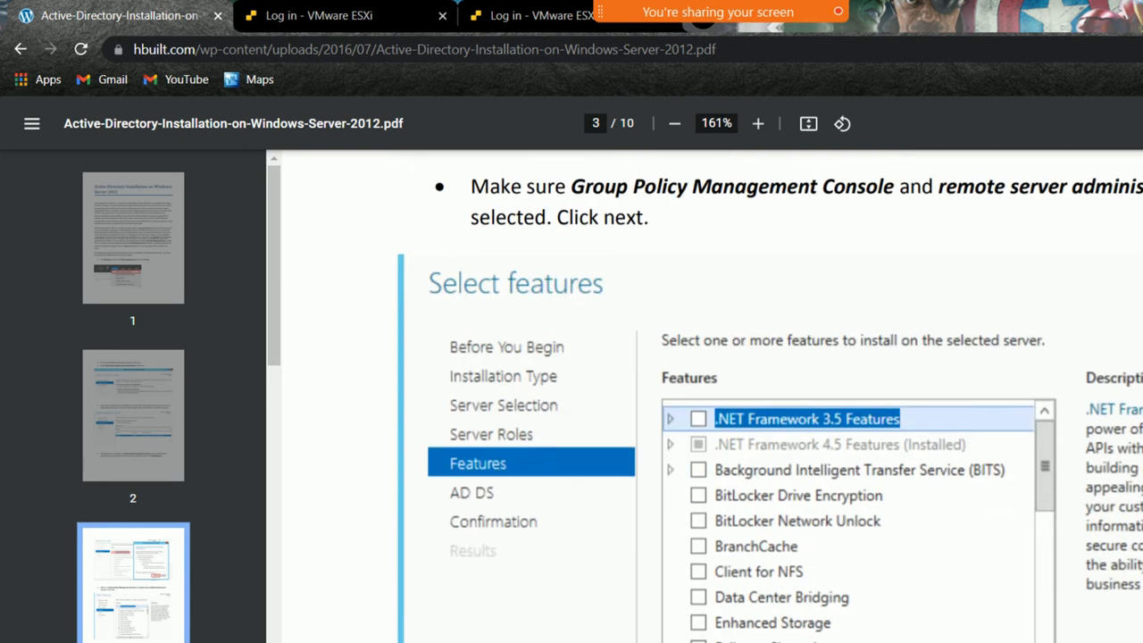
{"action": "scroll", "coordinate": [712, 395], "scroll_direction": "down", "scroll_amount": 10}
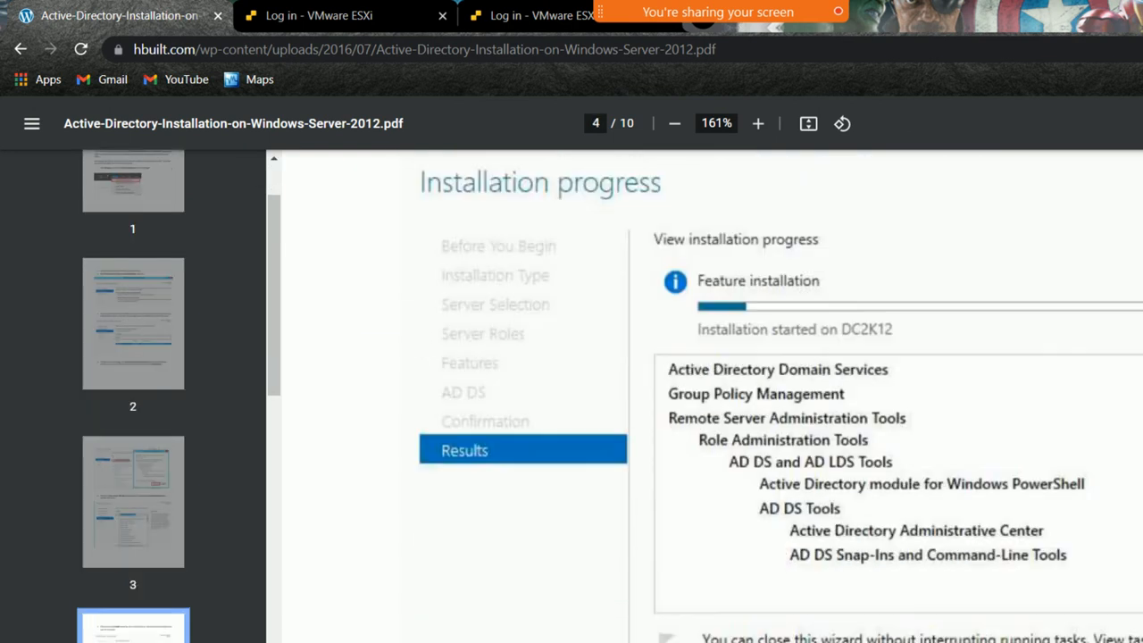
{"action": "scroll", "coordinate": [712, 396], "scroll_direction": "down", "scroll_amount": 1}
{"action": "scroll", "coordinate": [712, 395], "scroll_direction": "down", "scroll_amount": 10}
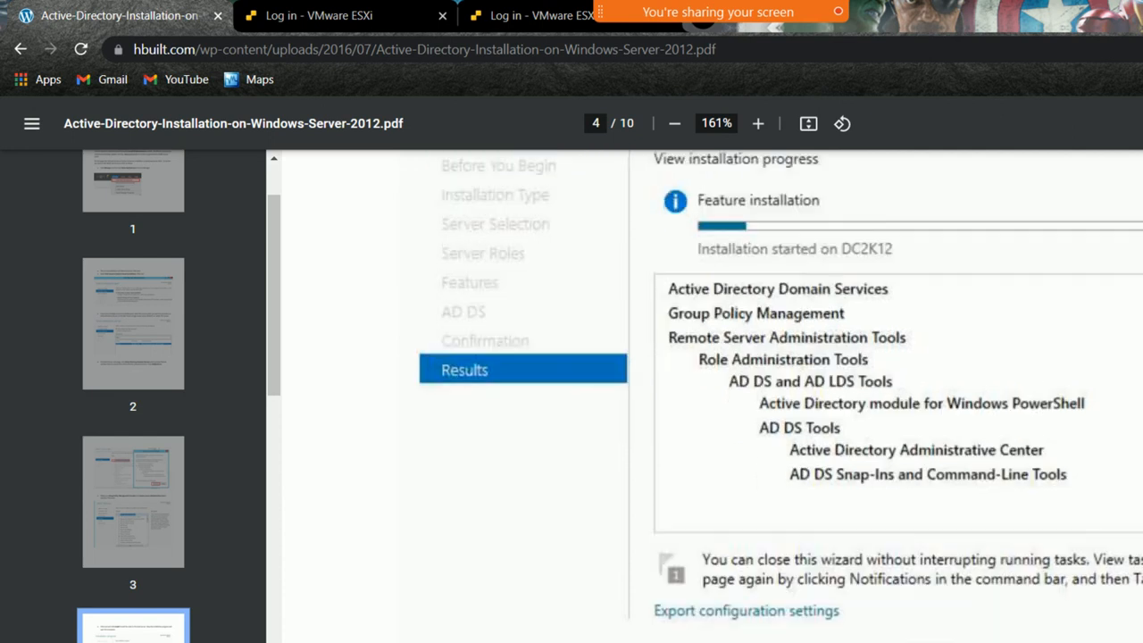
Read the PDF's sections on promoting the server to a domain controller and adding a new forest on the Deployment Configuration page
{"action": "scroll", "coordinate": [712, 395], "scroll_direction": "down", "scroll_amount": 10}
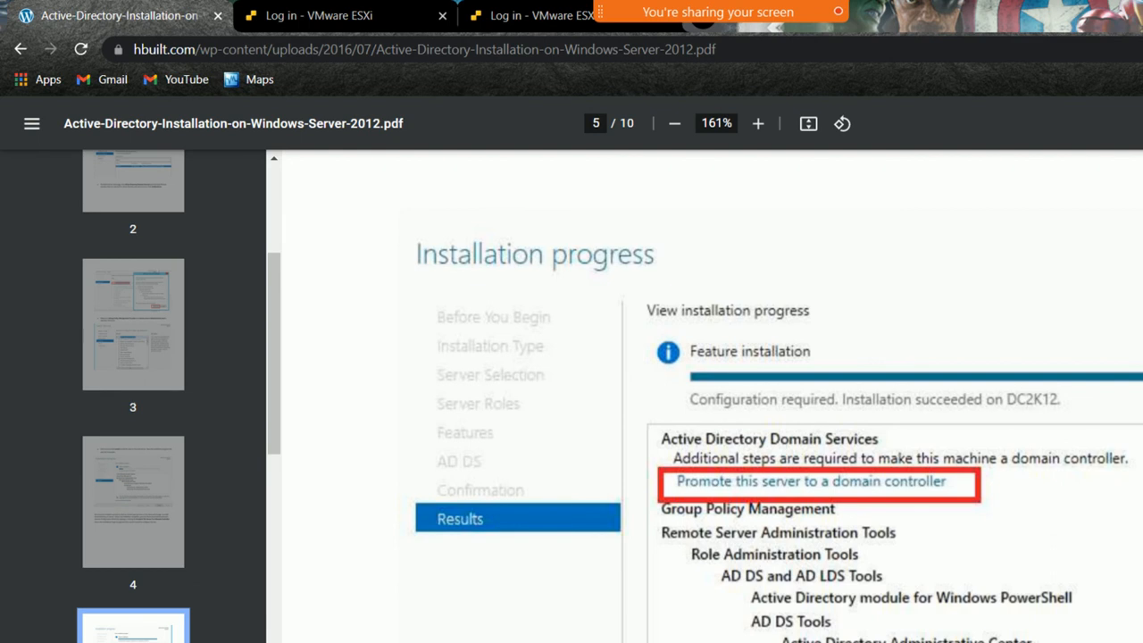
{"action": "scroll", "coordinate": [711, 395], "scroll_direction": "down", "scroll_amount": 10}
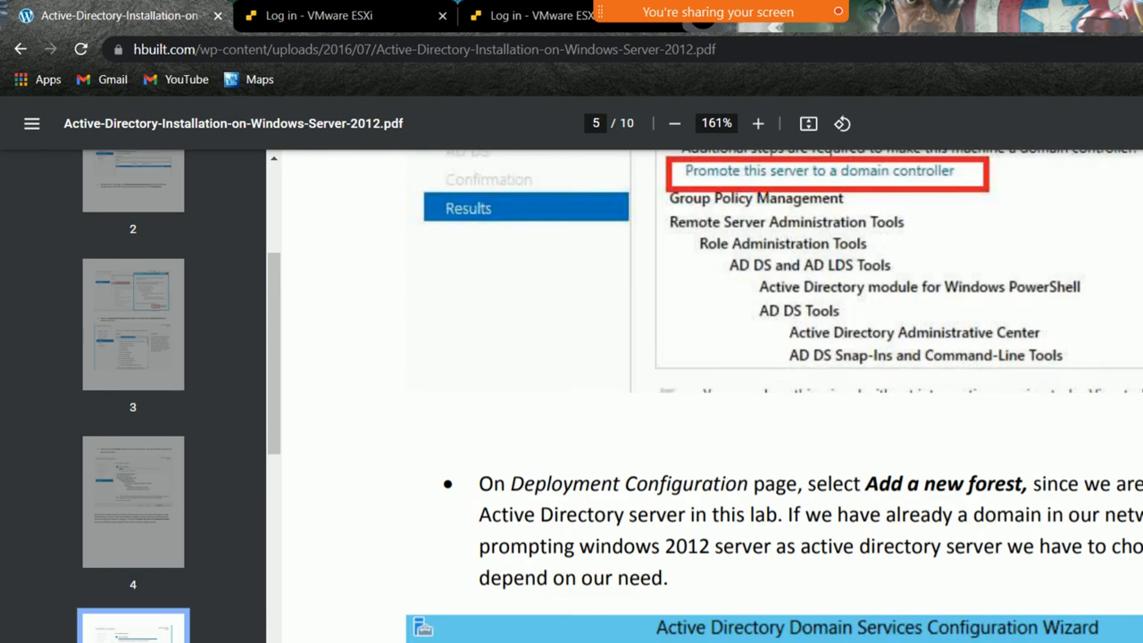
{"action": "scroll", "coordinate": [712, 396], "scroll_direction": "up", "scroll_amount": 8}
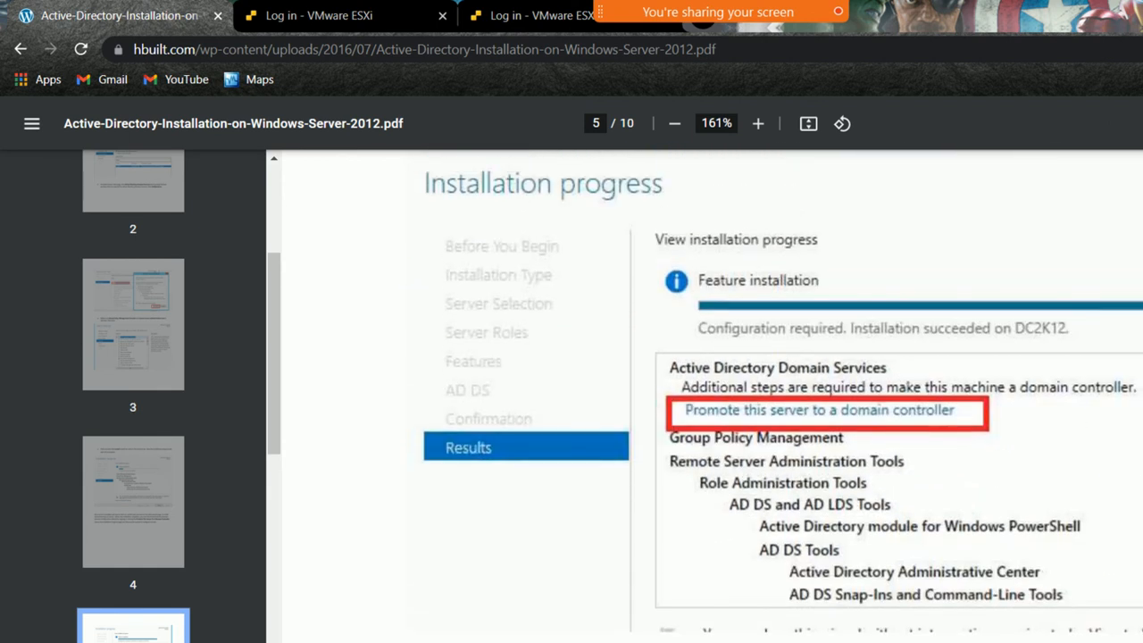
{"action": "scroll", "coordinate": [712, 396], "scroll_direction": "down", "scroll_amount": 10}
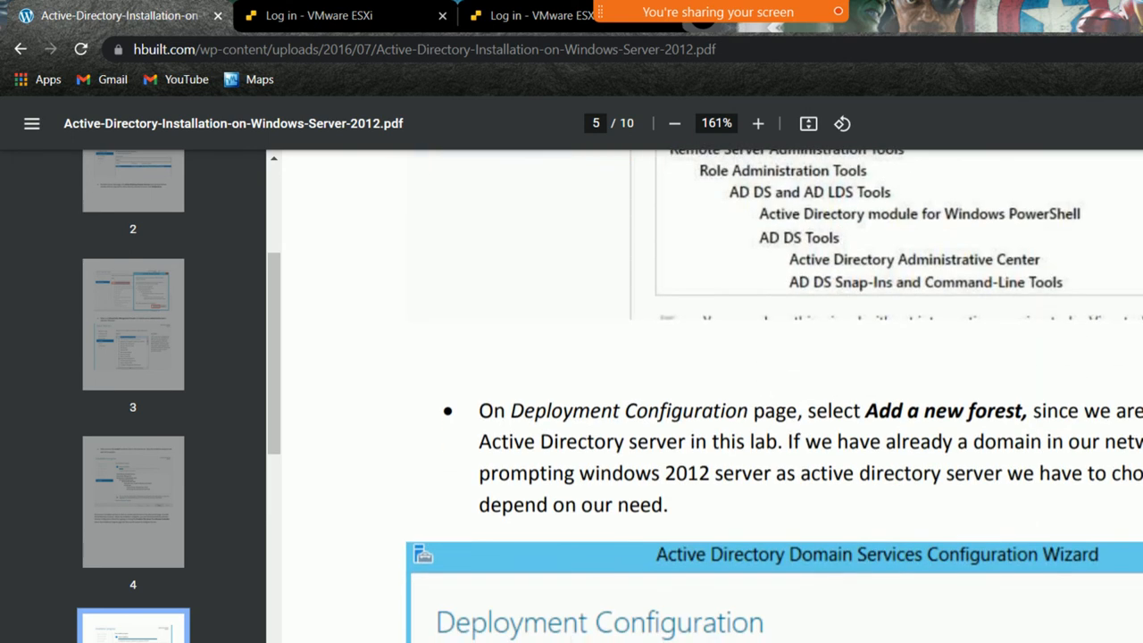
{"action": "scroll", "coordinate": [712, 396], "scroll_direction": "up", "scroll_amount": 10}
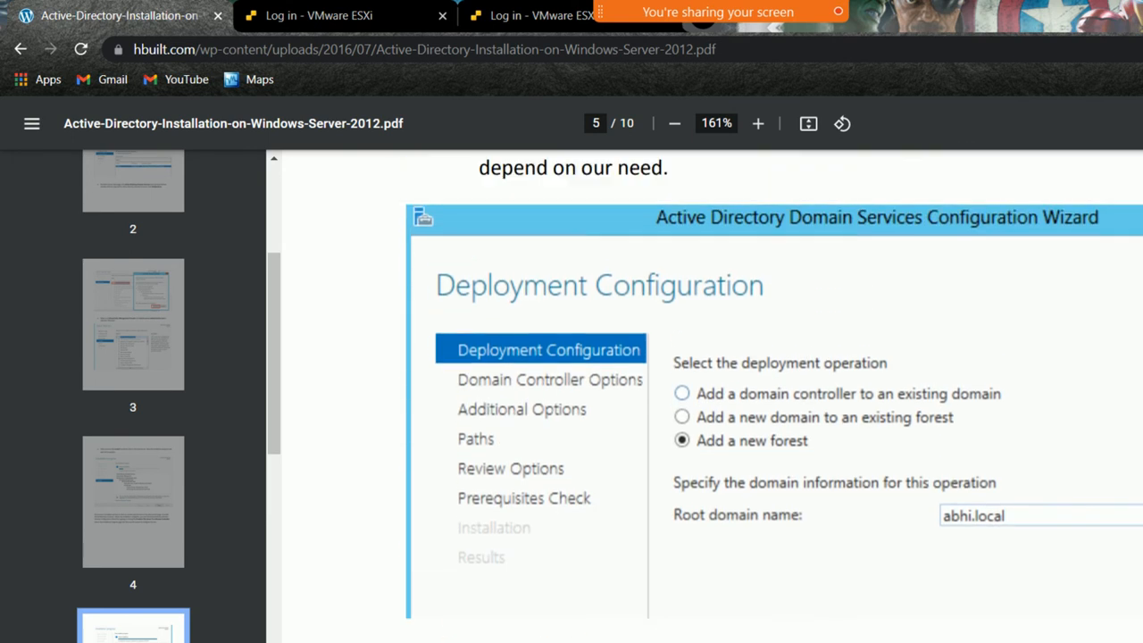
{"action": "scroll", "coordinate": [712, 396], "scroll_direction": "up", "scroll_amount": 3}
{"action": "scroll", "coordinate": [712, 396], "scroll_direction": "down", "scroll_amount": 5}
{"action": "scroll", "coordinate": [712, 396], "scroll_direction": "up", "scroll_amount": 4}
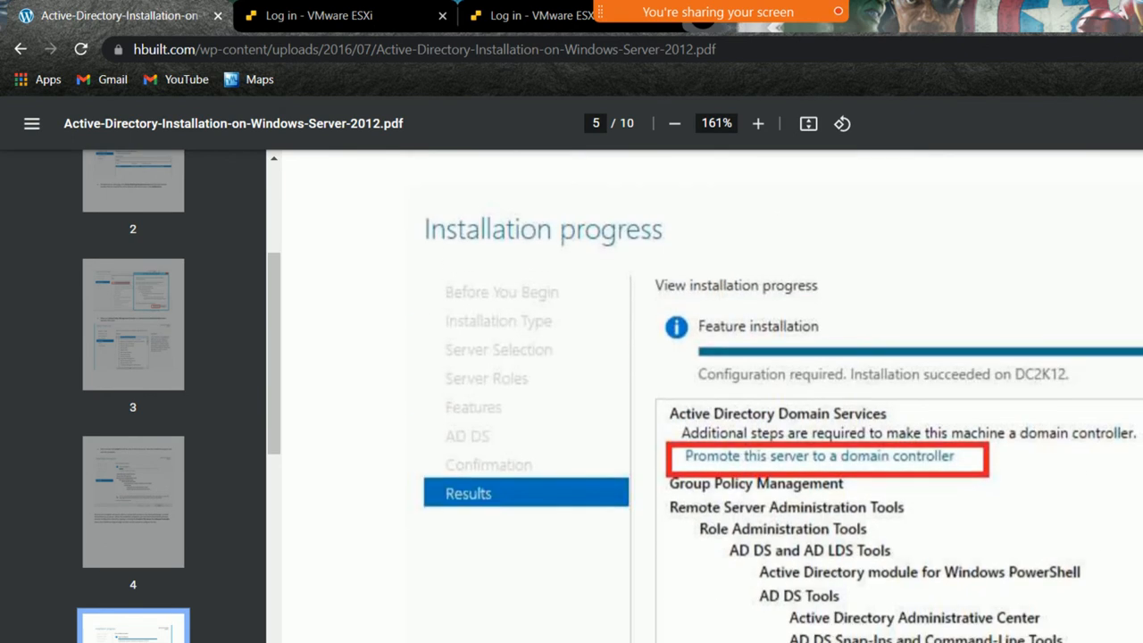
{"action": "scroll", "coordinate": [711, 395], "scroll_direction": "down", "scroll_amount": 8}
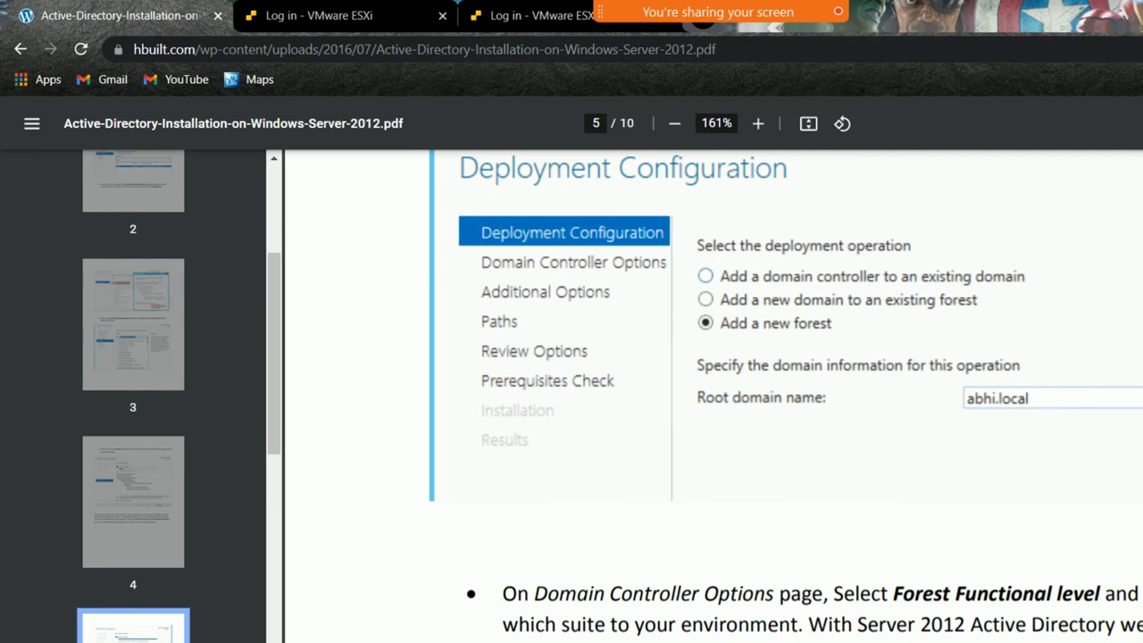
{"action": "scroll", "coordinate": [786, 396], "scroll_direction": "up", "scroll_amount": 4}
{"action": "scroll", "coordinate": [786, 396], "scroll_direction": "down", "scroll_amount": 3}
{"action": "scroll", "coordinate": [786, 395], "scroll_direction": "down", "scroll_amount": 3}
{"action": "scroll", "coordinate": [786, 396], "scroll_direction": "up", "scroll_amount": 4}
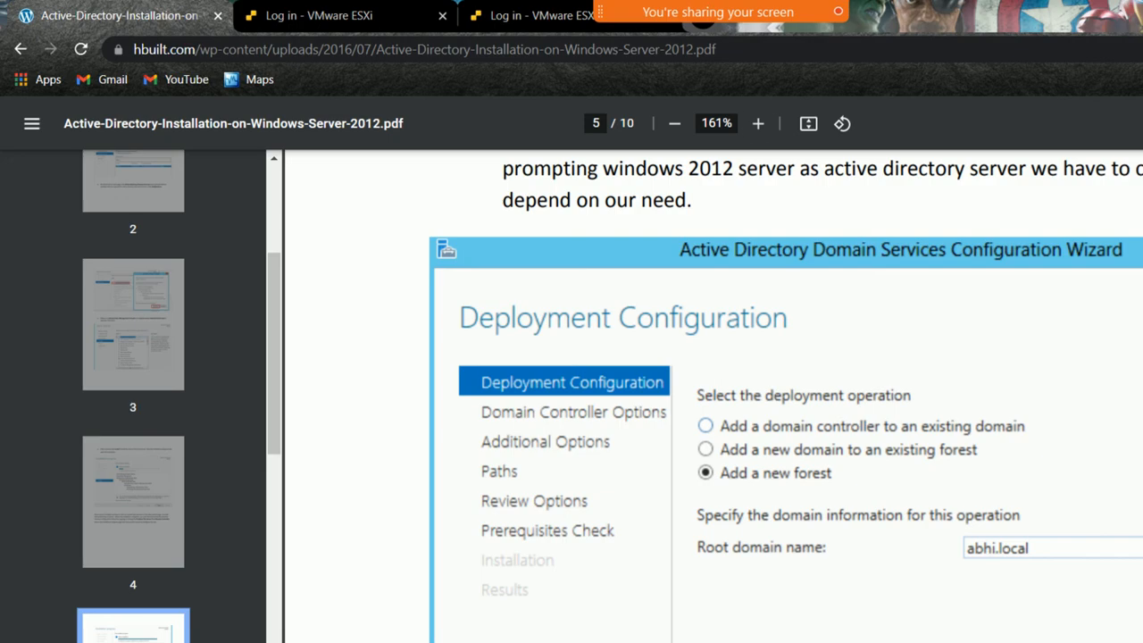
Switch to Microsoft Whiteboard, clear the old drawing and handwrite "AD-DS" as the new heading
{"action": "key", "text": "alt+Tab"}
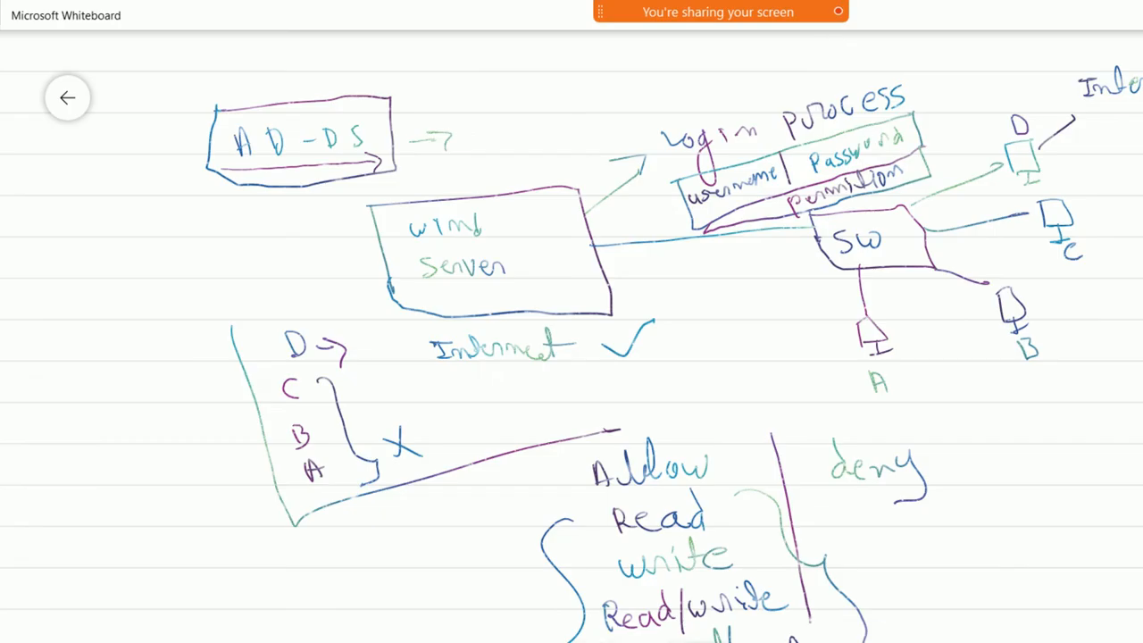
{"action": "key", "text": "Delete"}
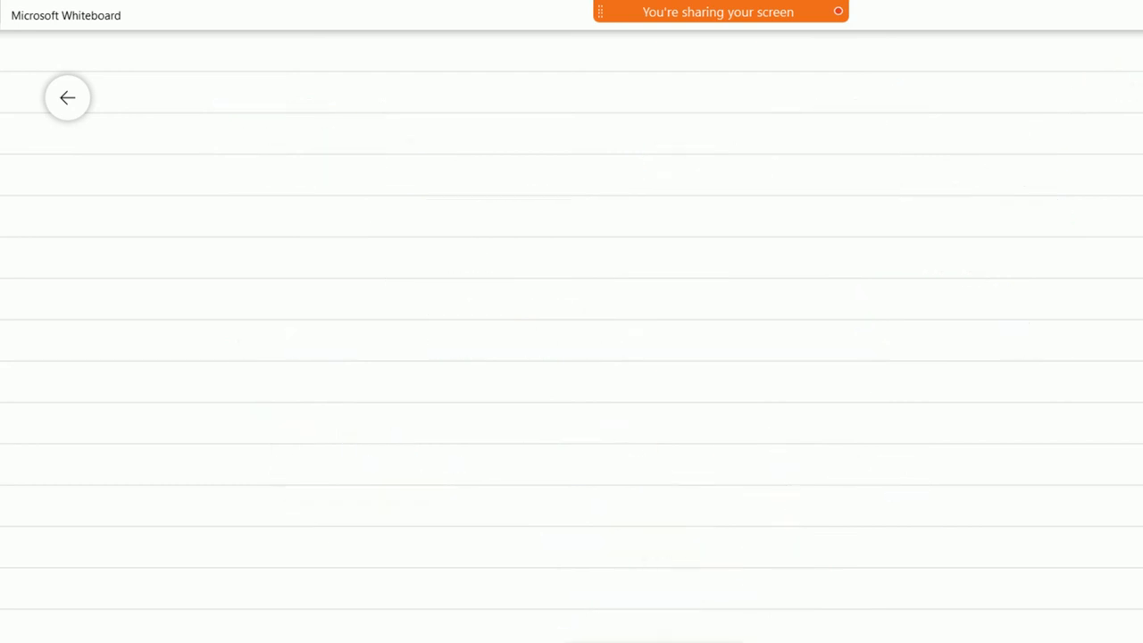
{"action": "left_click_drag", "start_coordinate": [307, 131], "coordinate": [310, 150]}
{"action": "mouse_move", "coordinate": [306, 135]}
{"action": "left_mouse_down"}
{"action": "mouse_move", "coordinate": [320, 132]}
{"action": "mouse_move", "coordinate": [322, 147]}
{"action": "left_mouse_up"}
{"action": "left_click_drag", "start_coordinate": [309, 140], "coordinate": [347, 149]}
{"action": "mouse_move", "coordinate": [346, 129]}
{"action": "left_mouse_down"}
{"action": "mouse_move", "coordinate": [351, 148]}
{"action": "mouse_move", "coordinate": [395, 150]}
{"action": "left_mouse_up"}
{"action": "left_click_drag", "start_coordinate": [436, 136], "coordinate": [411, 156]}
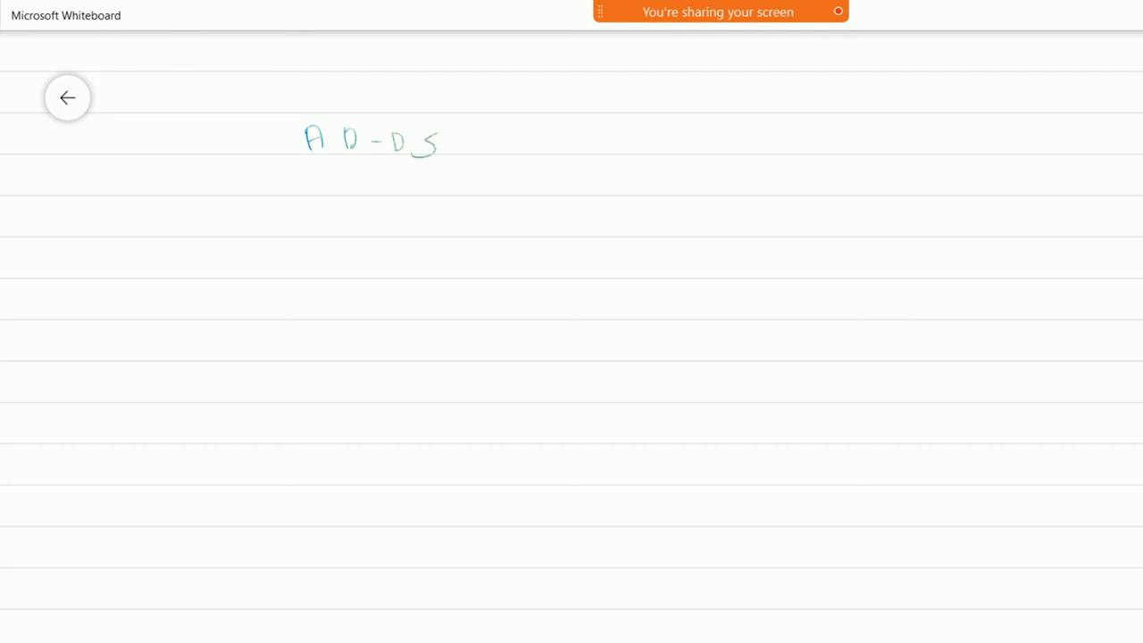
Draw an arrow after "AD-DS", handwrite "(users)" beyond it and add an arrow leading down from that word
{"action": "left_click_drag", "start_coordinate": [528, 143], "coordinate": [551, 142]}
{"action": "mouse_move", "coordinate": [552, 132]}
{"action": "left_mouse_down"}
{"action": "mouse_move", "coordinate": [574, 140]}
{"action": "mouse_move", "coordinate": [562, 150]}
{"action": "left_mouse_up"}
{"action": "left_click_drag", "start_coordinate": [715, 95], "coordinate": [737, 112]}
{"action": "left_click_drag", "start_coordinate": [758, 105], "coordinate": [770, 112]}
{"action": "mouse_move", "coordinate": [773, 110]}
{"action": "left_mouse_down"}
{"action": "mouse_move", "coordinate": [827, 108]}
{"action": "mouse_move", "coordinate": [809, 118]}
{"action": "left_mouse_up"}
{"action": "mouse_move", "coordinate": [701, 83]}
{"action": "left_mouse_down"}
{"action": "mouse_move", "coordinate": [692, 115]}
{"action": "mouse_move", "coordinate": [708, 121]}
{"action": "left_mouse_up"}
{"action": "mouse_move", "coordinate": [831, 109]}
{"action": "left_mouse_down"}
{"action": "mouse_move", "coordinate": [860, 160]}
{"action": "mouse_move", "coordinate": [814, 164]}
{"action": "left_mouse_up"}
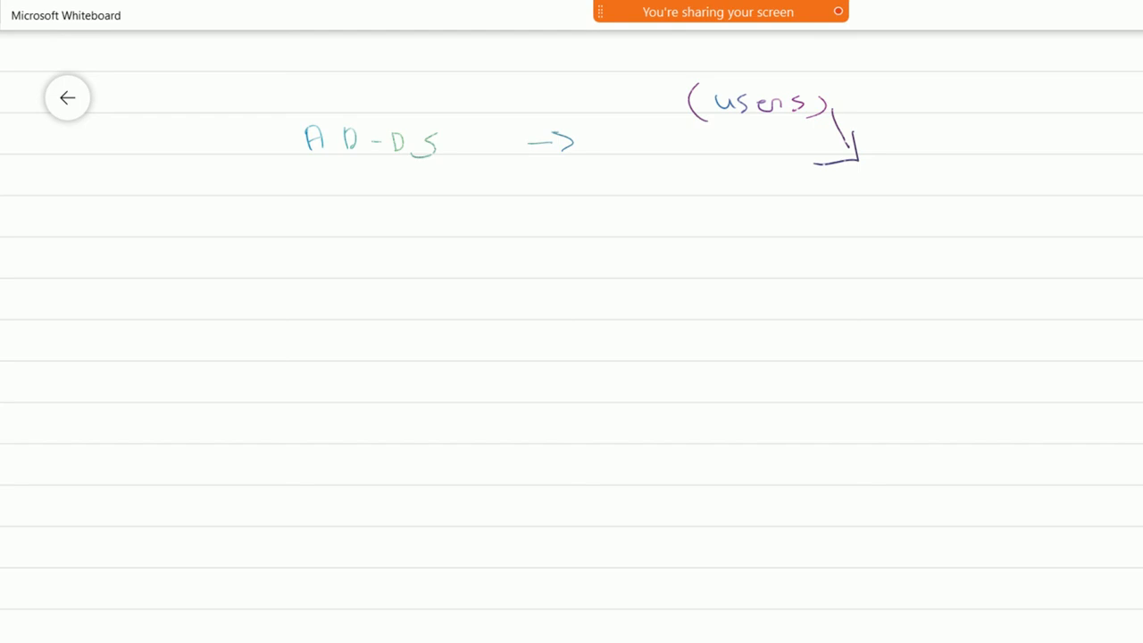
Handwrite "(D.N.S)" below the downward arrow and "forest" beside it
{"action": "left_click_drag", "start_coordinate": [831, 216], "coordinate": [832, 238]}
{"action": "mouse_move", "coordinate": [853, 241]}
{"action": "left_mouse_down"}
{"action": "mouse_move", "coordinate": [864, 218]}
{"action": "mouse_move", "coordinate": [879, 237]}
{"action": "left_mouse_up"}
{"action": "left_click_drag", "start_coordinate": [815, 212], "coordinate": [827, 254]}
{"action": "left_click_drag", "start_coordinate": [904, 215], "coordinate": [884, 254]}
{"action": "left_click_drag", "start_coordinate": [1056, 219], "coordinate": [1056, 237]}
{"action": "mouse_move", "coordinate": [1046, 242]}
{"action": "left_mouse_down"}
{"action": "mouse_move", "coordinate": [1084, 230]}
{"action": "mouse_move", "coordinate": [1122, 237]}
{"action": "left_mouse_up"}
{"action": "left_click_drag", "start_coordinate": [1129, 225], "coordinate": [1118, 232]}
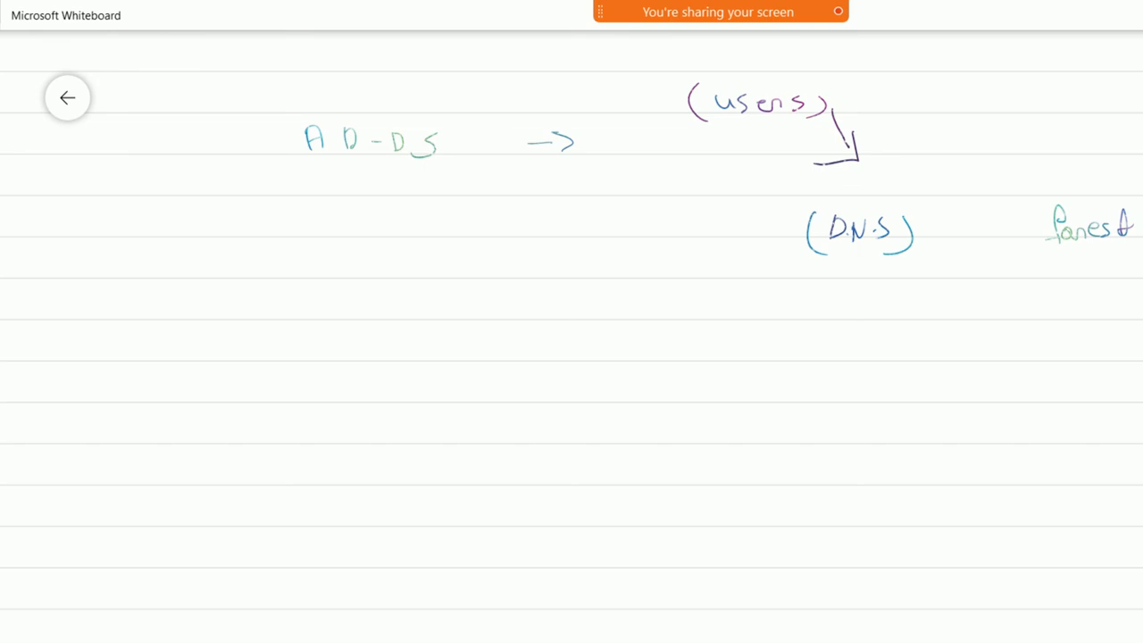
Handwrite "Domain name" below "(D.N.S)" and draw an arrow after it
{"action": "left_click_drag", "start_coordinate": [801, 301], "coordinate": [802, 323]}
{"action": "mouse_move", "coordinate": [802, 303]}
{"action": "left_mouse_down"}
{"action": "mouse_move", "coordinate": [804, 320]}
{"action": "mouse_move", "coordinate": [996, 305]}
{"action": "mouse_move", "coordinate": [1068, 313]}
{"action": "mouse_move", "coordinate": [1073, 327]}
{"action": "left_mouse_up"}
{"action": "left_click", "coordinate": [1008, 310]}
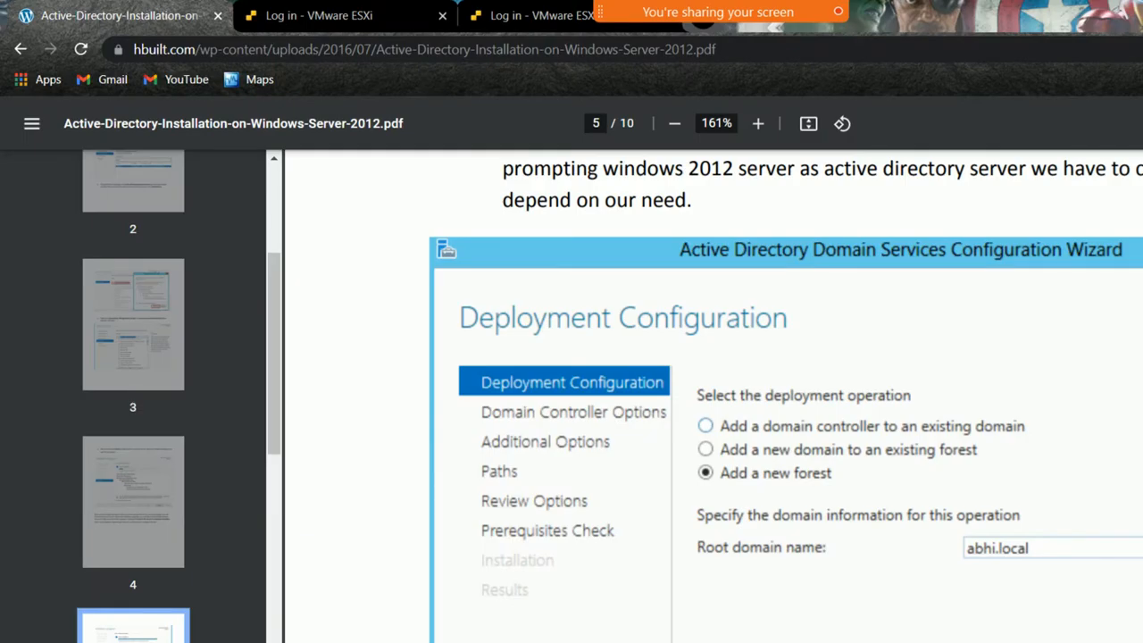
Switch back to the PDF in Chrome and read the Domain Controller Options page with its functional levels and DSRM password
{"action": "scroll", "coordinate": [714, 393], "scroll_direction": "down", "scroll_amount": 10}
{"action": "scroll", "coordinate": [714, 393], "scroll_direction": "up", "scroll_amount": 2}
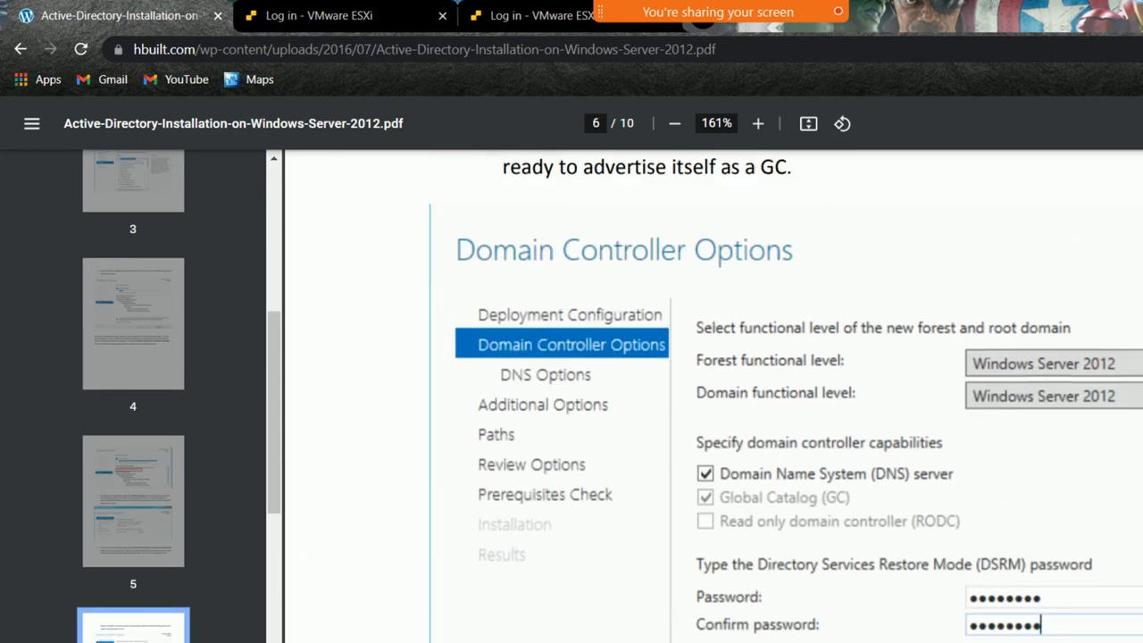
{"action": "scroll", "coordinate": [715, 393], "scroll_direction": "up", "scroll_amount": 1}
{"action": "scroll", "coordinate": [714, 392], "scroll_direction": "down", "scroll_amount": 3}
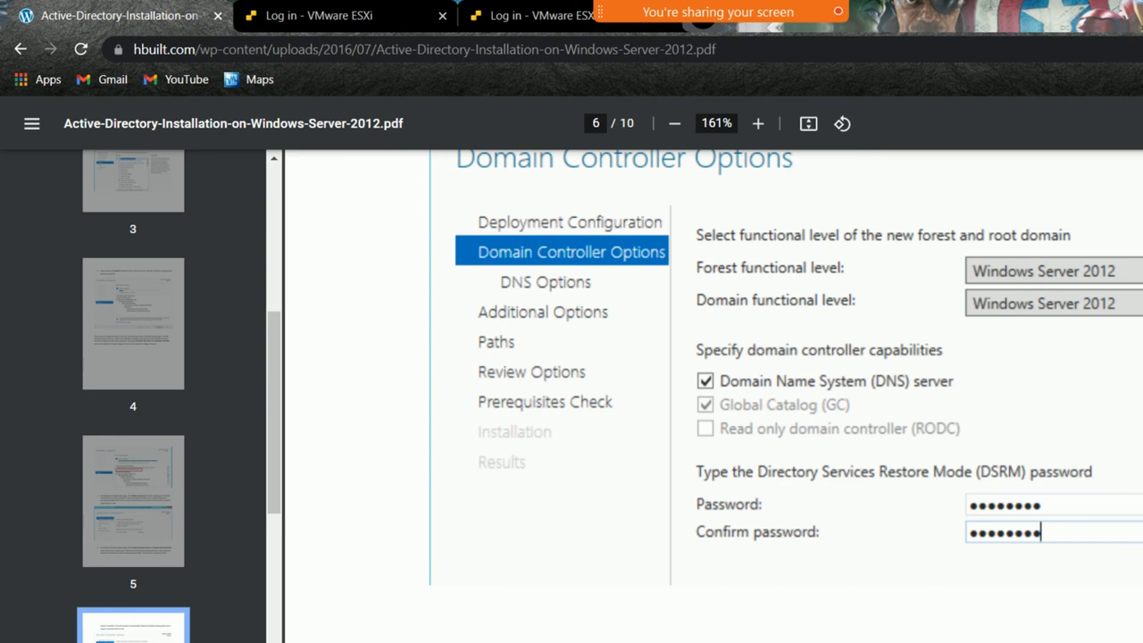
Switch to the whiteboard and handwrite "Admin" below the arrow that follows "Domain name"
{"action": "key", "text": "alt+Tab"}
{"action": "mouse_move", "coordinate": [1024, 381]}
{"action": "left_mouse_down"}
{"action": "mouse_move", "coordinate": [1024, 402]}
{"action": "mouse_move", "coordinate": [1039, 401]}
{"action": "left_mouse_up"}
{"action": "left_click_drag", "start_coordinate": [1026, 393], "coordinate": [1125, 400]}
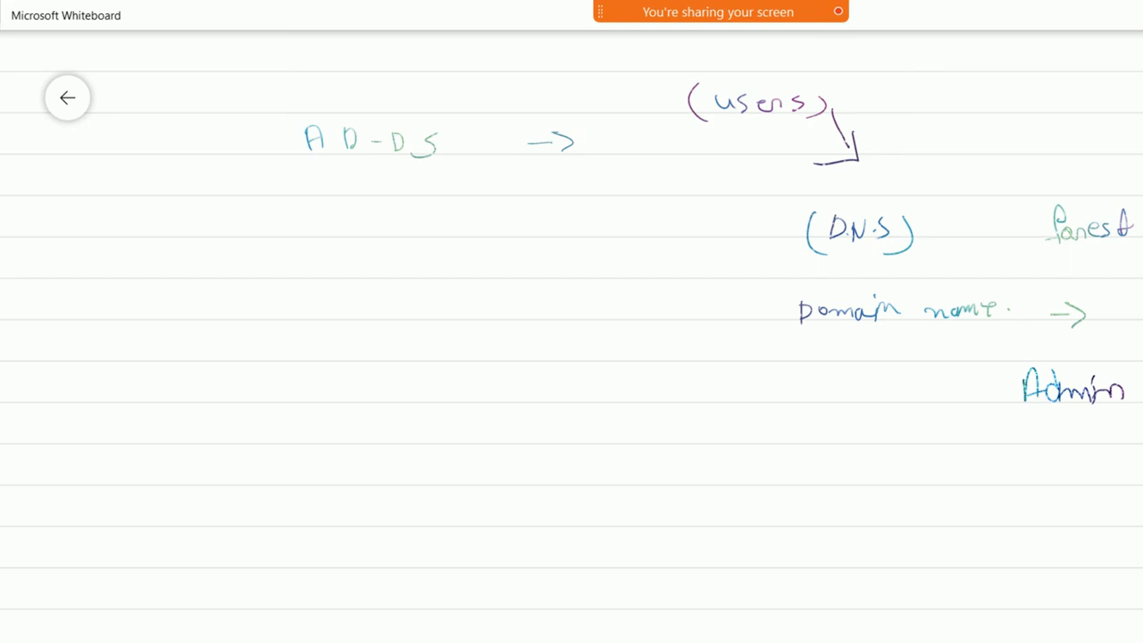
Return to the PDF and review the Deployment Configuration, Domain Controller Options and NetBIOS name pages
{"action": "key", "text": "alt+Tab"}
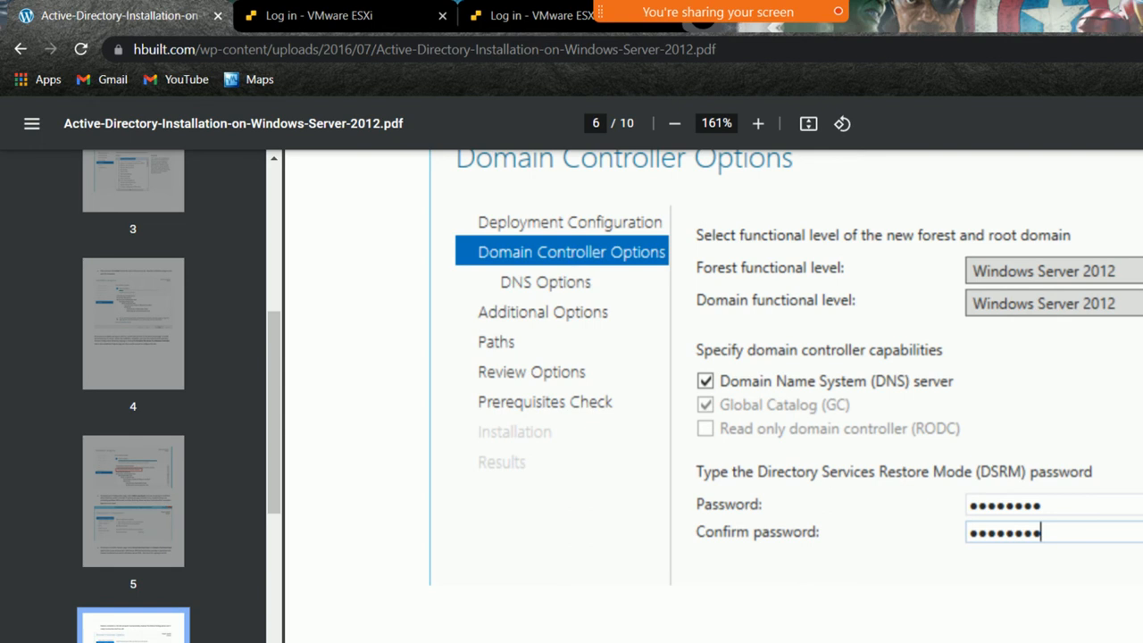
{"action": "scroll", "coordinate": [786, 396], "scroll_direction": "down", "scroll_amount": 6}
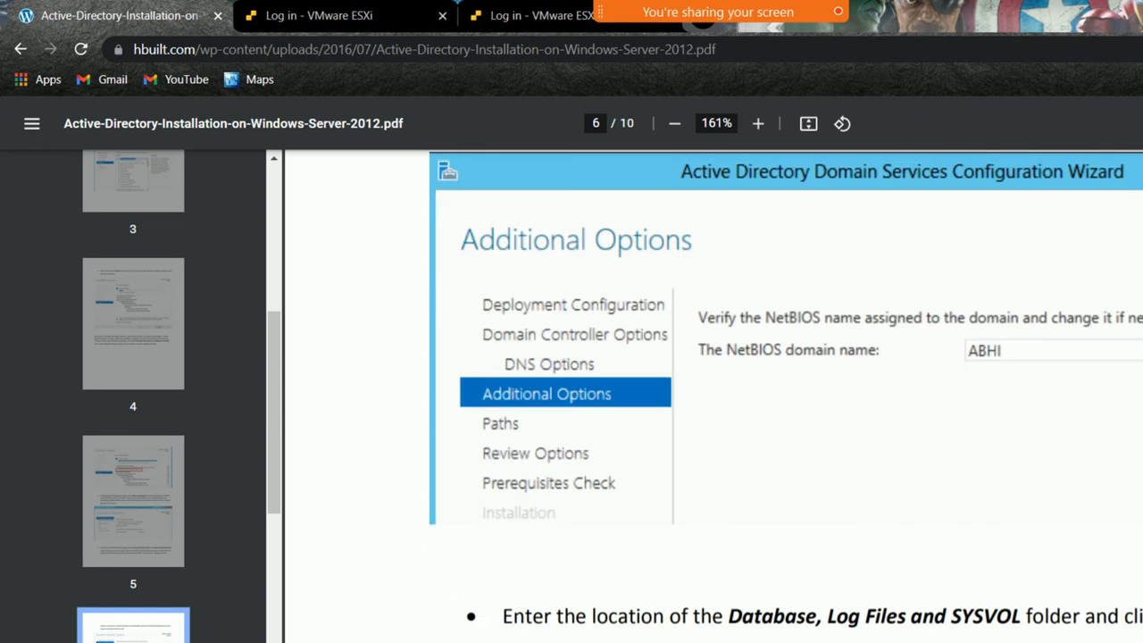
{"action": "scroll", "coordinate": [786, 396], "scroll_direction": "up", "scroll_amount": 2}
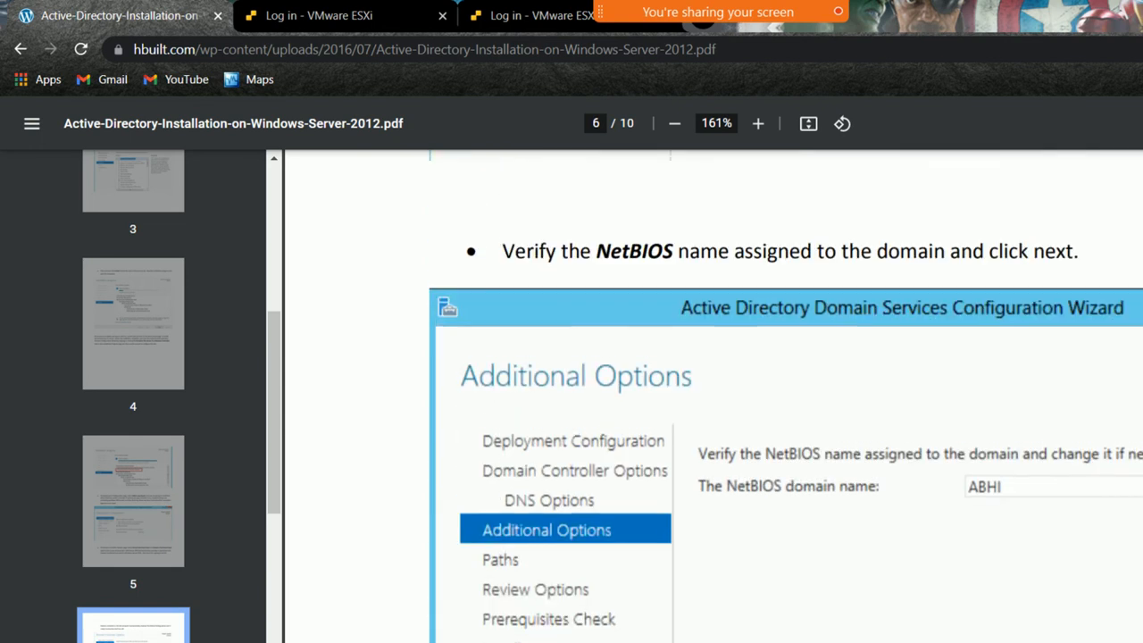
{"action": "scroll", "coordinate": [715, 396], "scroll_direction": "up", "scroll_amount": 8}
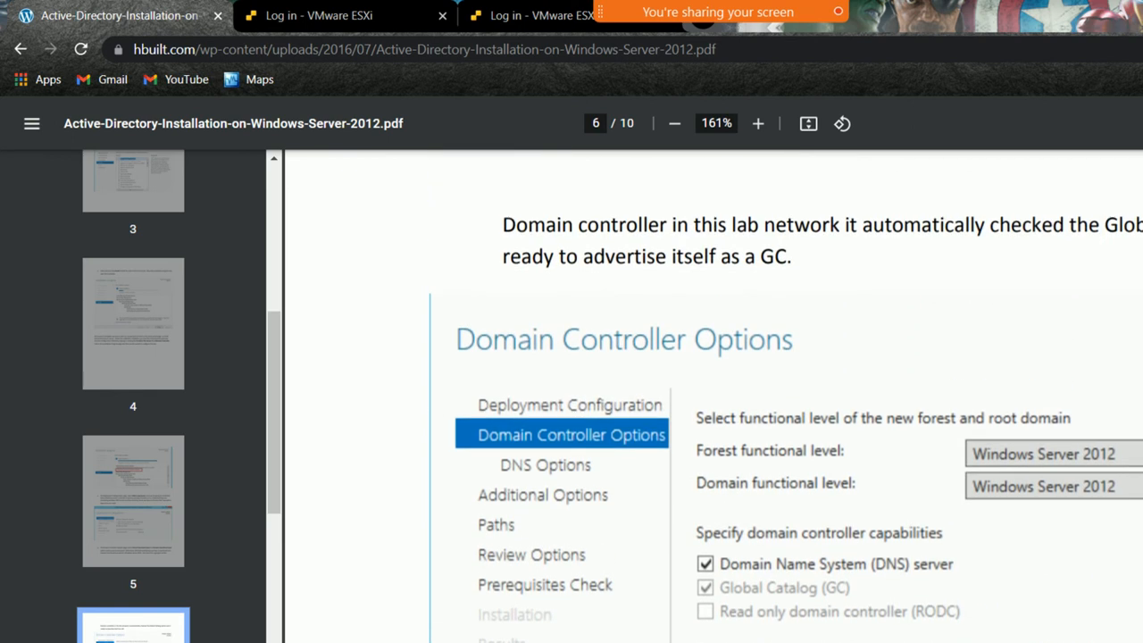
{"action": "scroll", "coordinate": [715, 395], "scroll_direction": "up", "scroll_amount": 5}
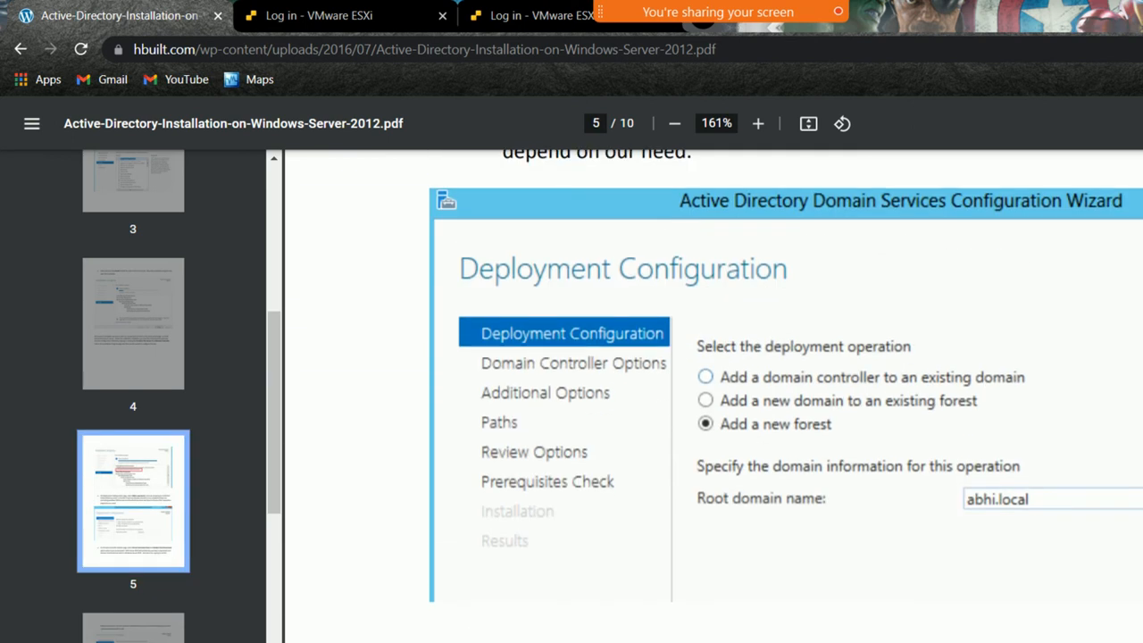
{"action": "scroll", "coordinate": [715, 396], "scroll_direction": "down", "scroll_amount": 10}
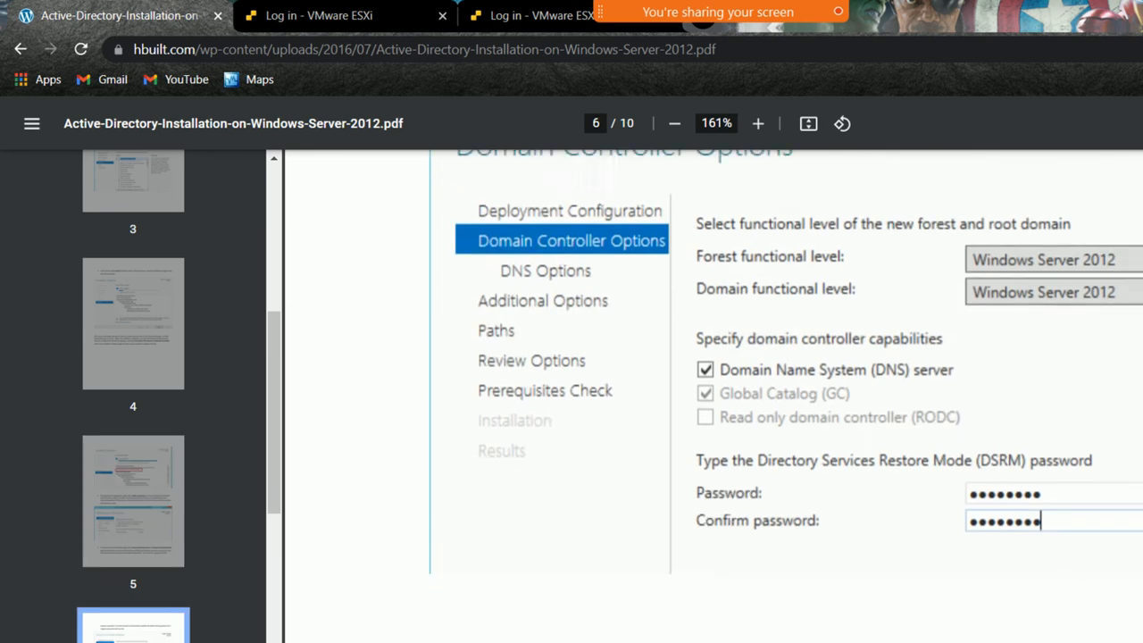
{"action": "scroll", "coordinate": [715, 396], "scroll_direction": "down", "scroll_amount": 1}
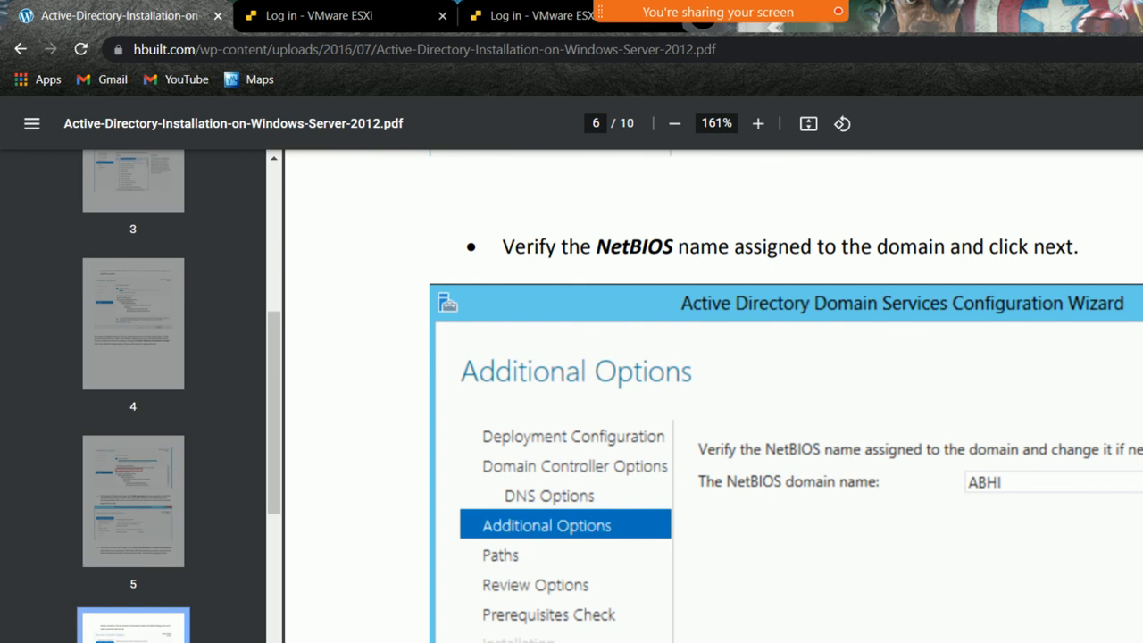
Switch to the whiteboard, handwrite "Net Bios" below the domain name notes and draw an arrow to a label starting with "HO"
{"action": "key", "text": "alt+Tab"}
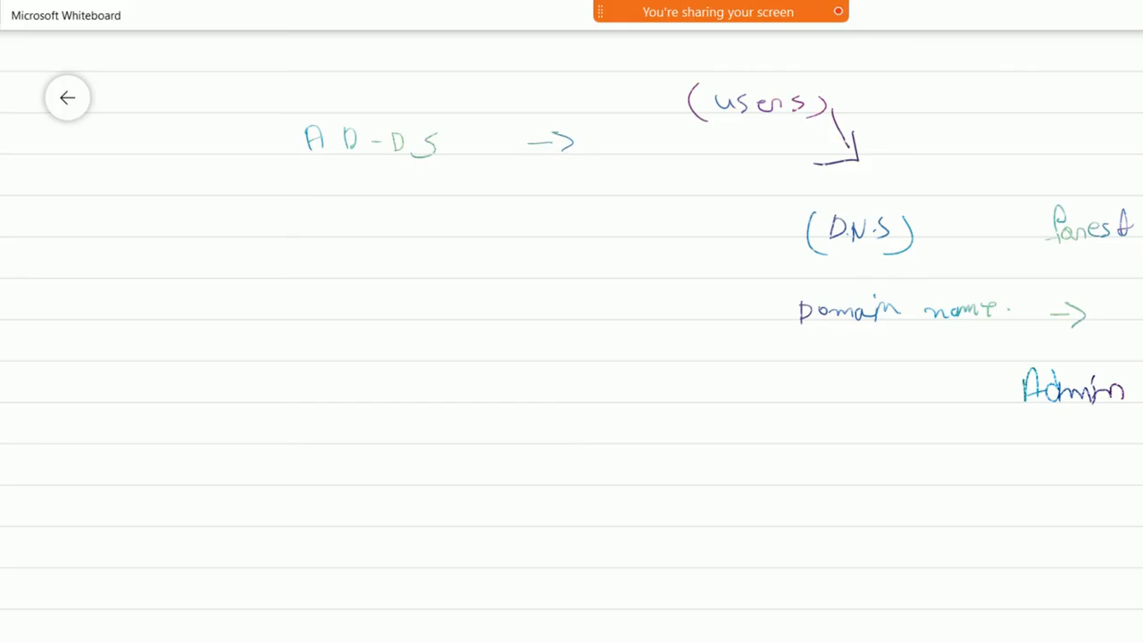
{"action": "mouse_move", "coordinate": [784, 464]}
{"action": "left_mouse_down"}
{"action": "mouse_move", "coordinate": [791, 484]}
{"action": "mouse_move", "coordinate": [797, 454]}
{"action": "left_mouse_up"}
{"action": "left_click_drag", "start_coordinate": [802, 479], "coordinate": [814, 485]}
{"action": "mouse_move", "coordinate": [818, 472]}
{"action": "left_mouse_down"}
{"action": "mouse_move", "coordinate": [870, 461]}
{"action": "mouse_move", "coordinate": [863, 481]}
{"action": "left_mouse_up"}
{"action": "mouse_move", "coordinate": [885, 470]}
{"action": "left_mouse_down"}
{"action": "mouse_move", "coordinate": [887, 482]}
{"action": "mouse_move", "coordinate": [909, 483]}
{"action": "left_mouse_up"}
{"action": "left_click_drag", "start_coordinate": [995, 473], "coordinate": [1033, 473]}
{"action": "left_click_drag", "start_coordinate": [1022, 462], "coordinate": [1023, 482]}
{"action": "mouse_move", "coordinate": [1111, 462]}
{"action": "left_mouse_down"}
{"action": "mouse_move", "coordinate": [1111, 483]}
{"action": "mouse_move", "coordinate": [1127, 483]}
{"action": "left_mouse_up"}
{"action": "left_click_drag", "start_coordinate": [1142, 463], "coordinate": [1138, 482]}
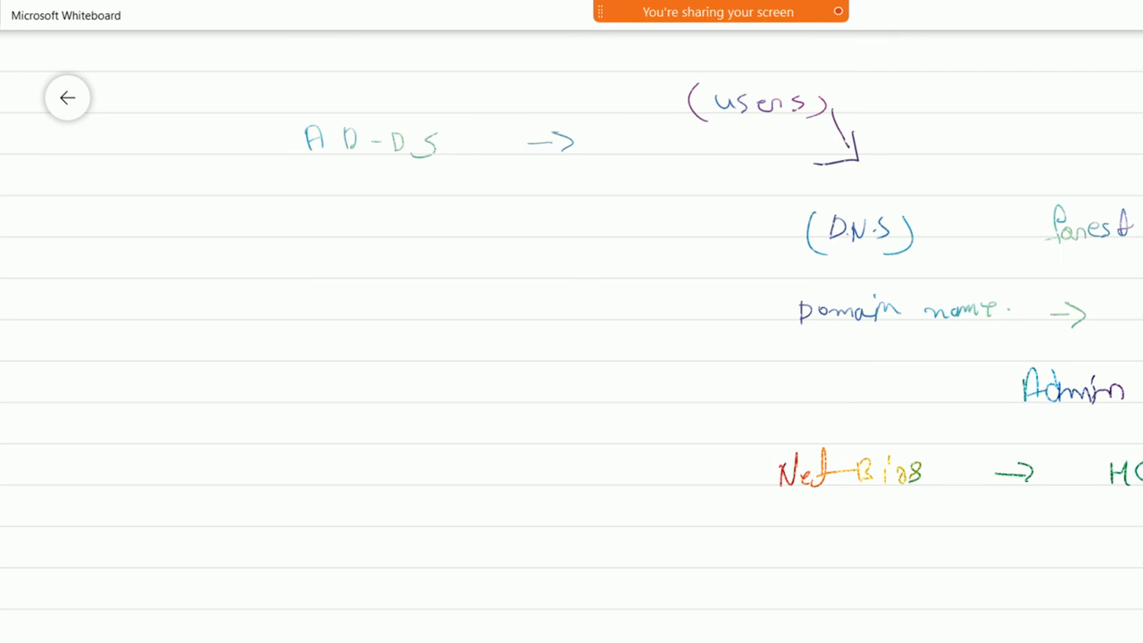
{"action": "left_click_drag", "start_coordinate": [1109, 495], "coordinate": [1142, 496]}
{"action": "mouse_move", "coordinate": [1142, 433]}
{"action": "left_mouse_down"}
{"action": "mouse_move", "coordinate": [1108, 436]}
{"action": "mouse_move", "coordinate": [1110, 490]}
{"action": "left_mouse_up"}
Return to the PDF and read on from the Paths page through the PowerShell script and prerequisites check to the post-installation login
{"action": "key", "text": "alt+Tab"}
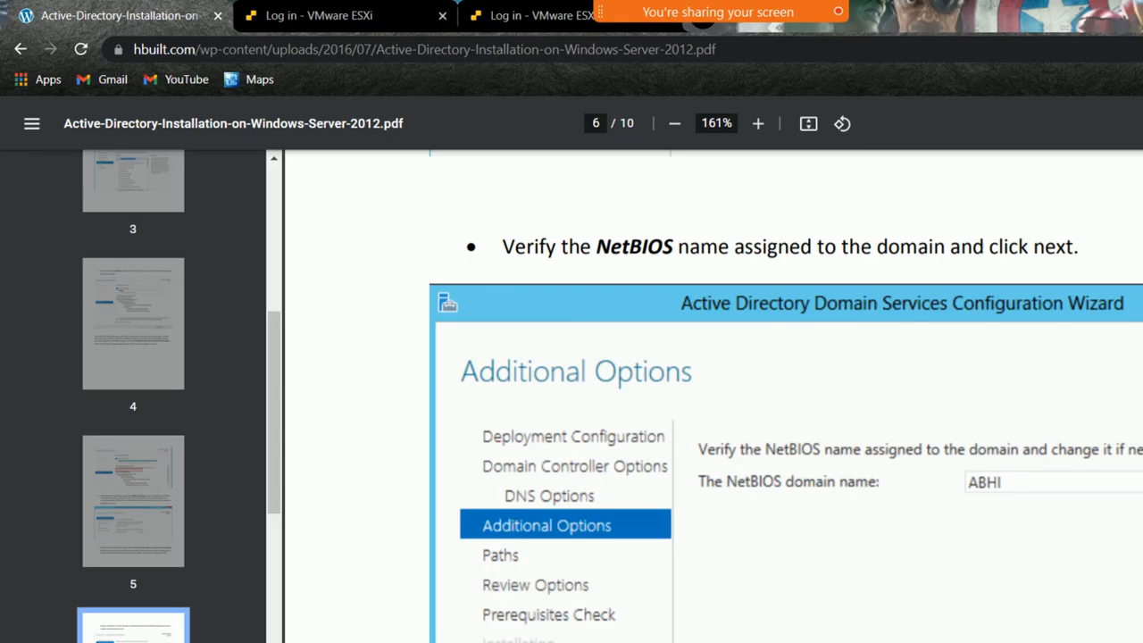
{"action": "scroll", "coordinate": [714, 393], "scroll_direction": "down", "scroll_amount": 10}
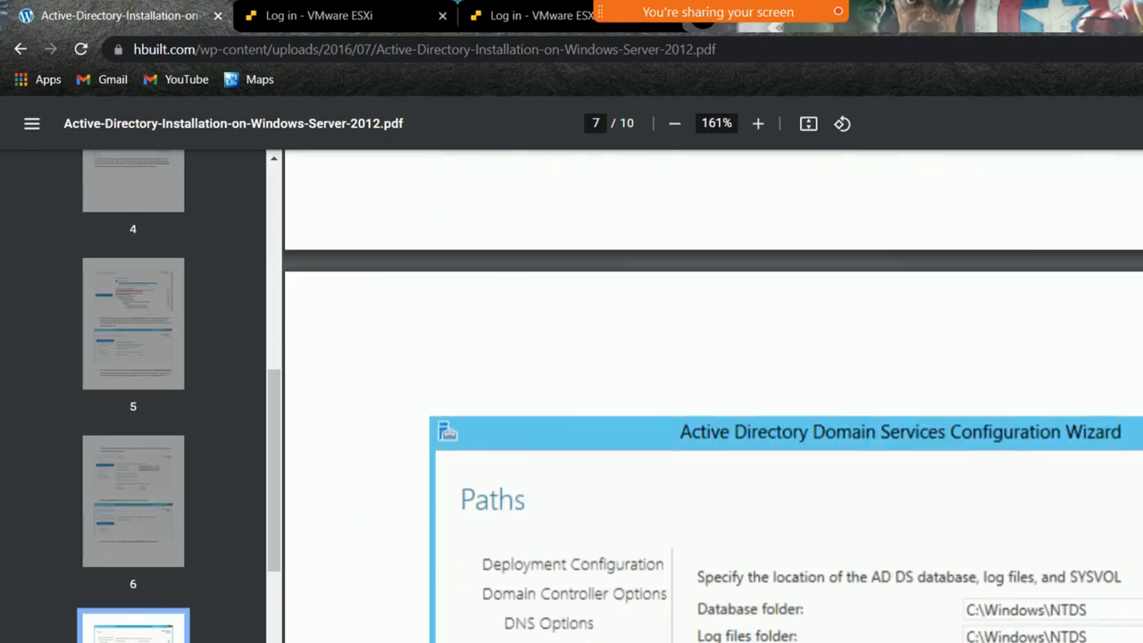
{"action": "scroll", "coordinate": [715, 393], "scroll_direction": "down", "scroll_amount": 10}
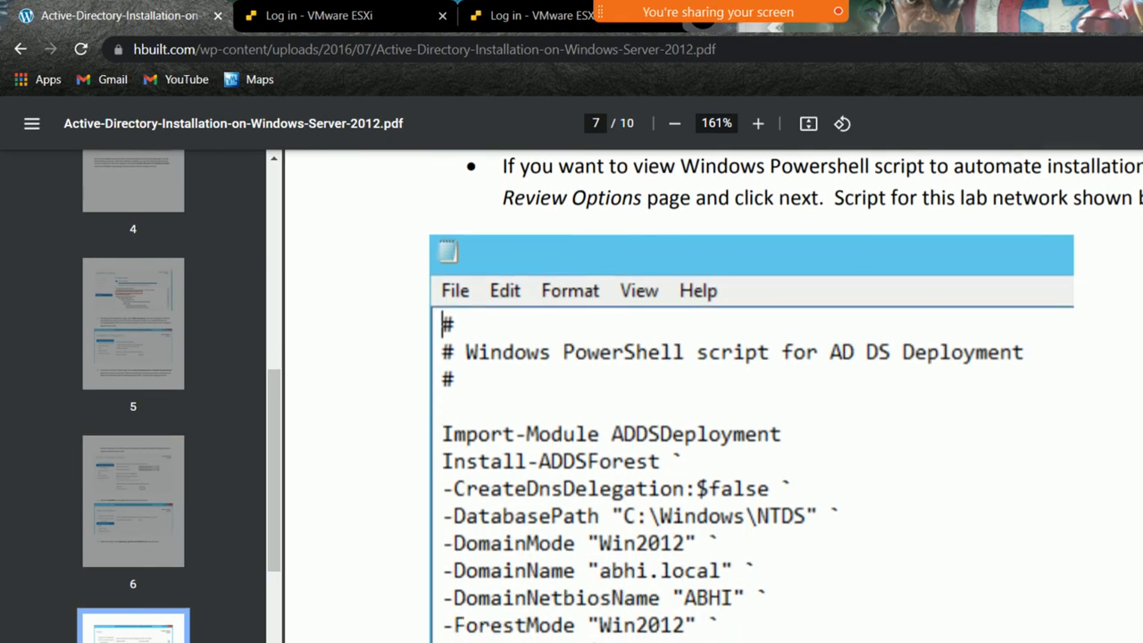
{"action": "scroll", "coordinate": [714, 393], "scroll_direction": "down", "scroll_amount": 10}
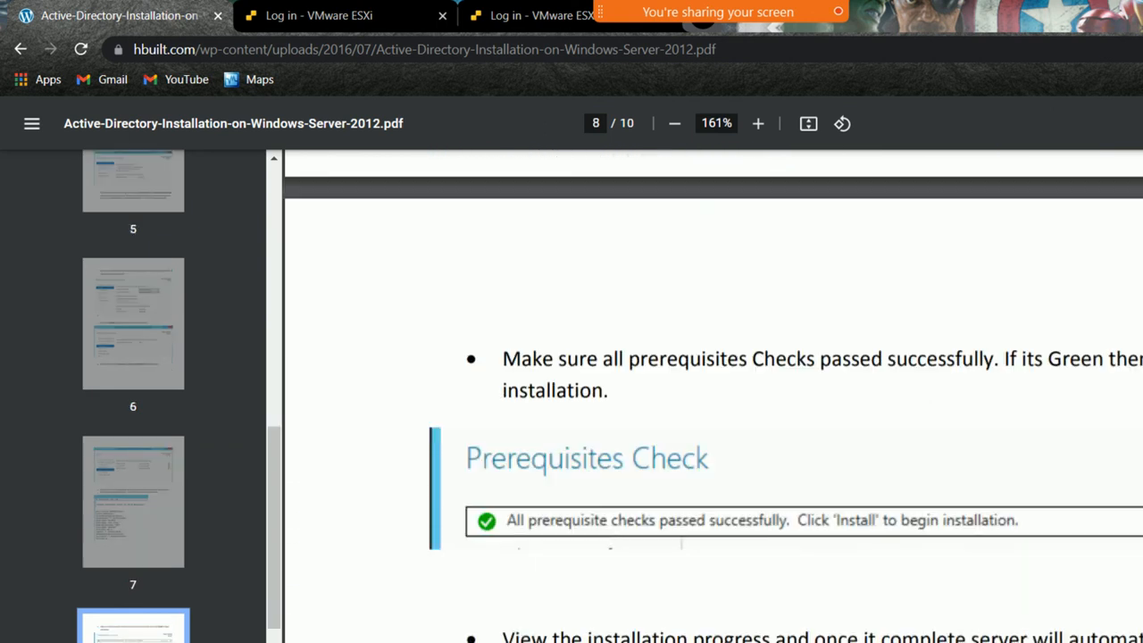
{"action": "scroll", "coordinate": [714, 393], "scroll_direction": "down", "scroll_amount": 5}
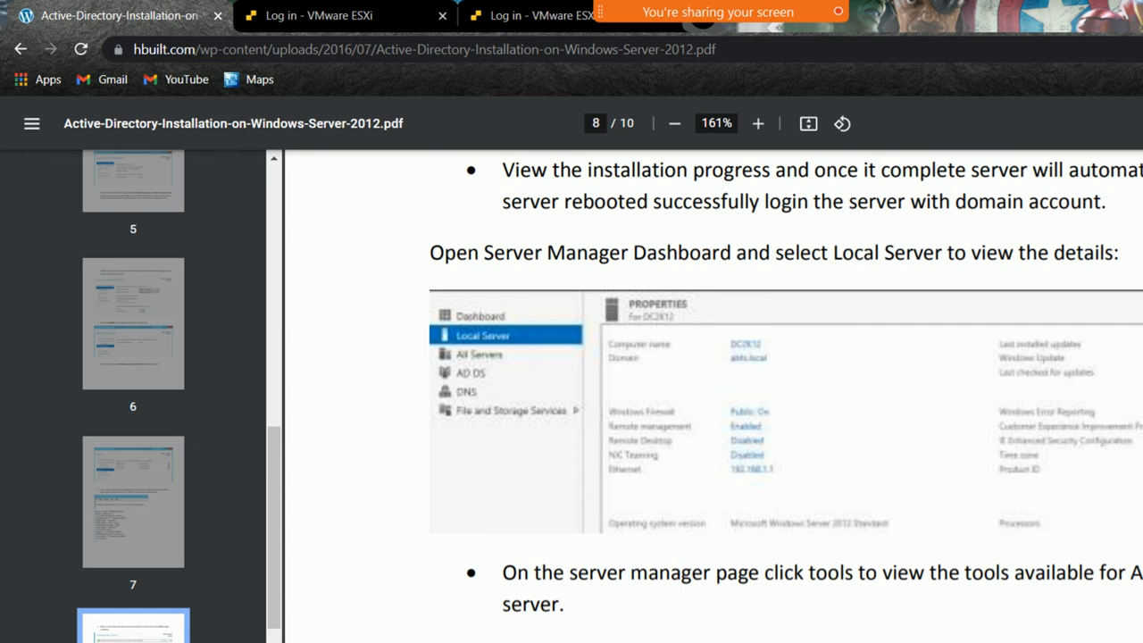
{"action": "scroll", "coordinate": [715, 393], "scroll_direction": "up", "scroll_amount": 2}
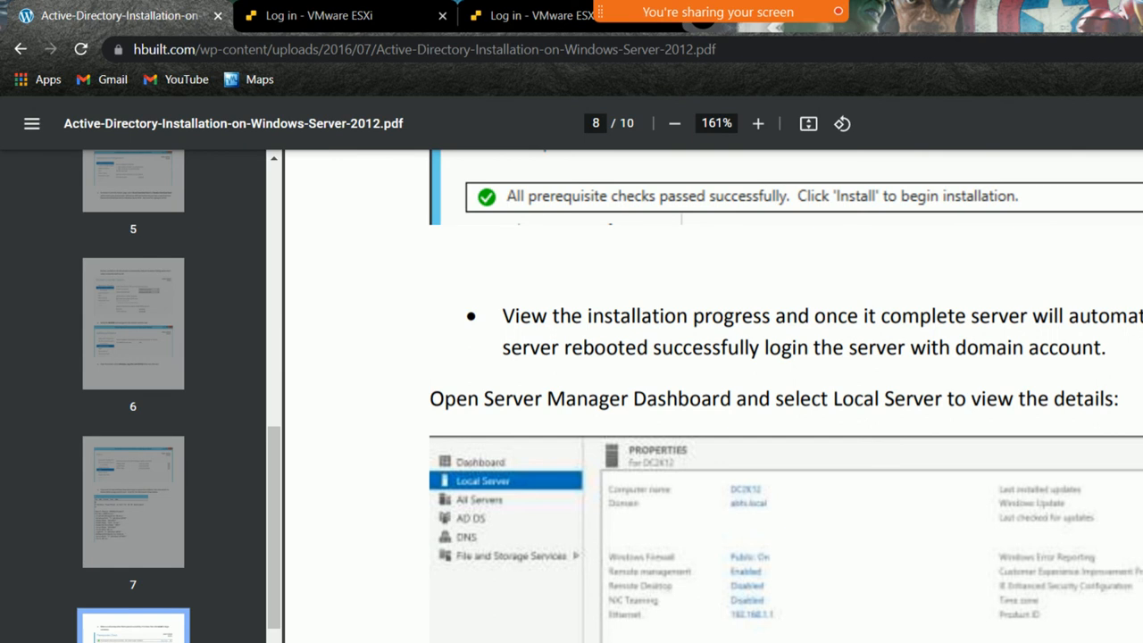
Switch to the ESXi browser window and dismiss the guest's open Start search to return to the Server Manager dashboard
{"action": "mouse_move", "coordinate": [867, 642]}
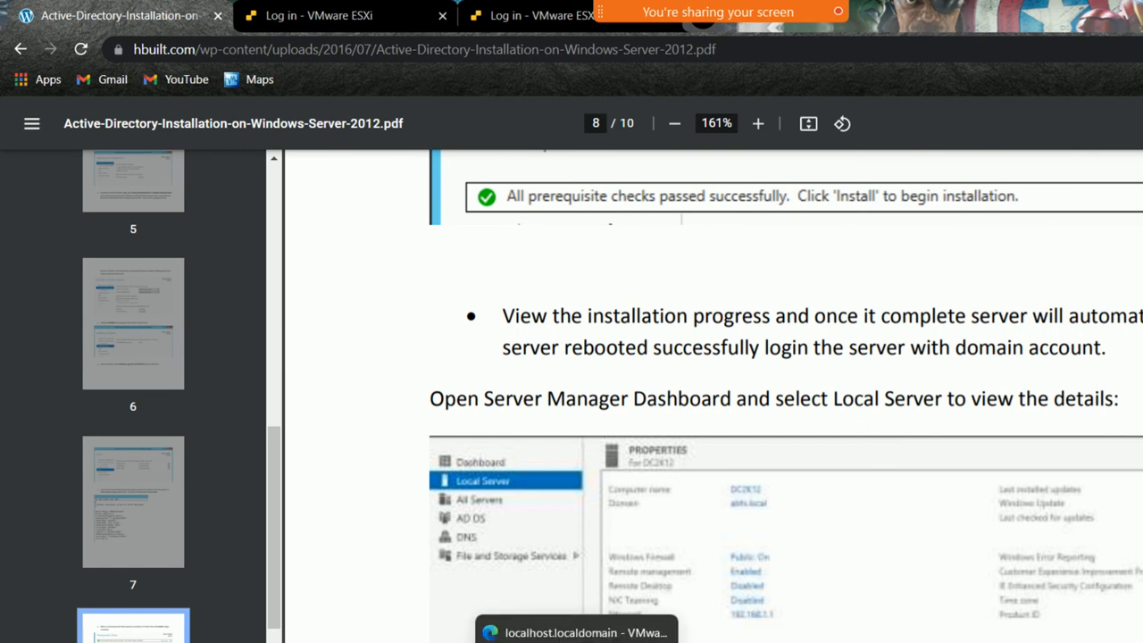
{"action": "left_click", "coordinate": [576, 640]}
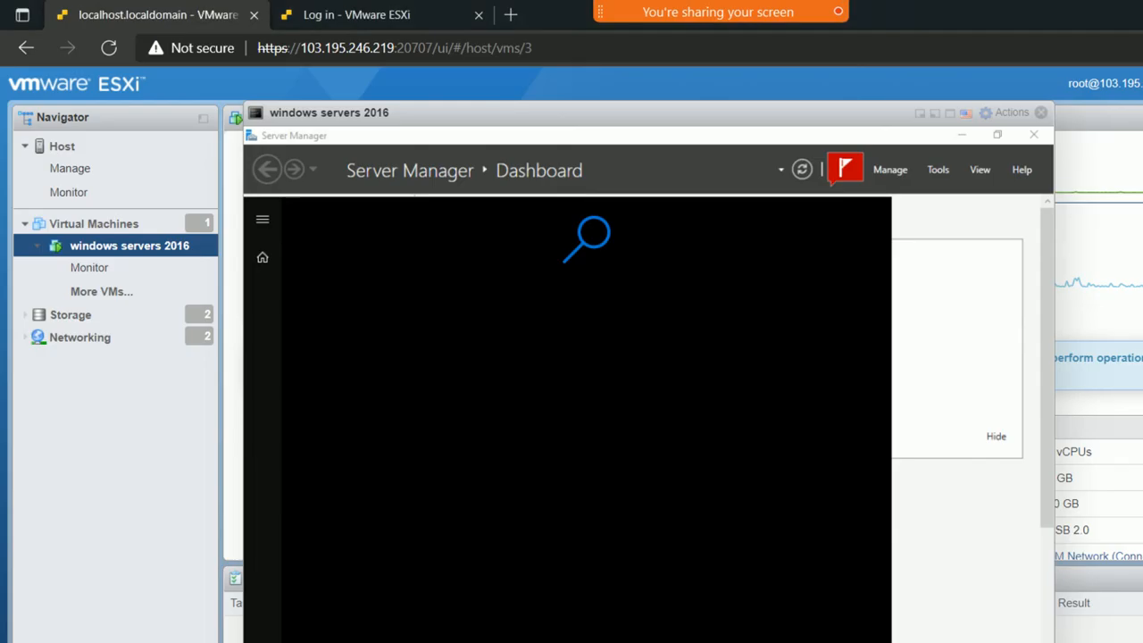
{"action": "scroll", "coordinate": [983, 203], "scroll_direction": "down", "scroll_amount": 2}
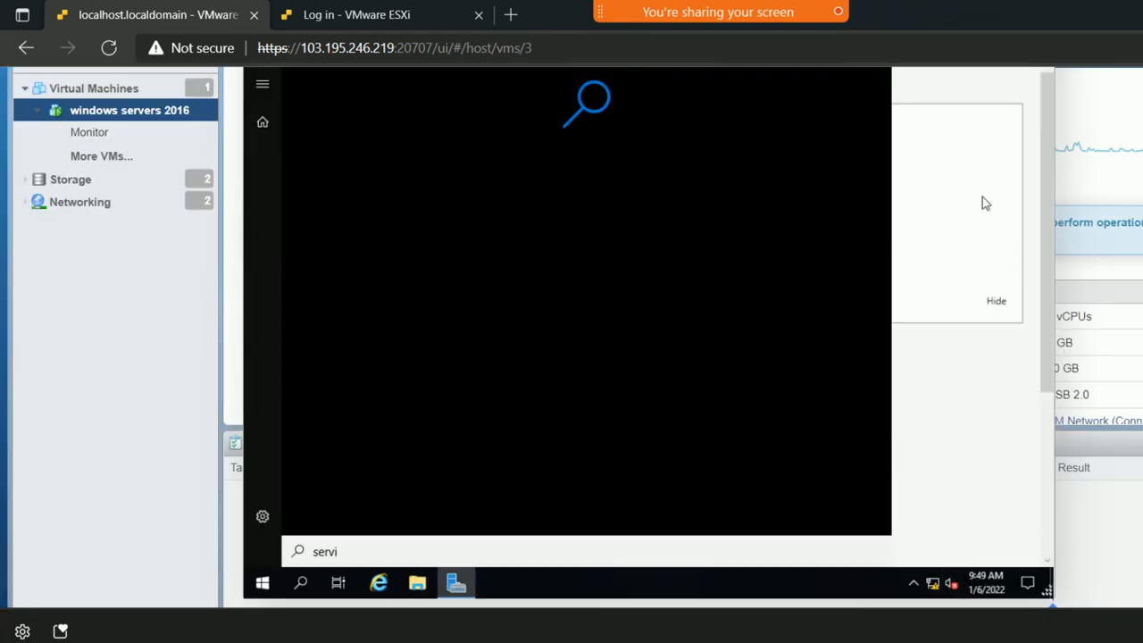
{"action": "left_click", "coordinate": [982, 203]}
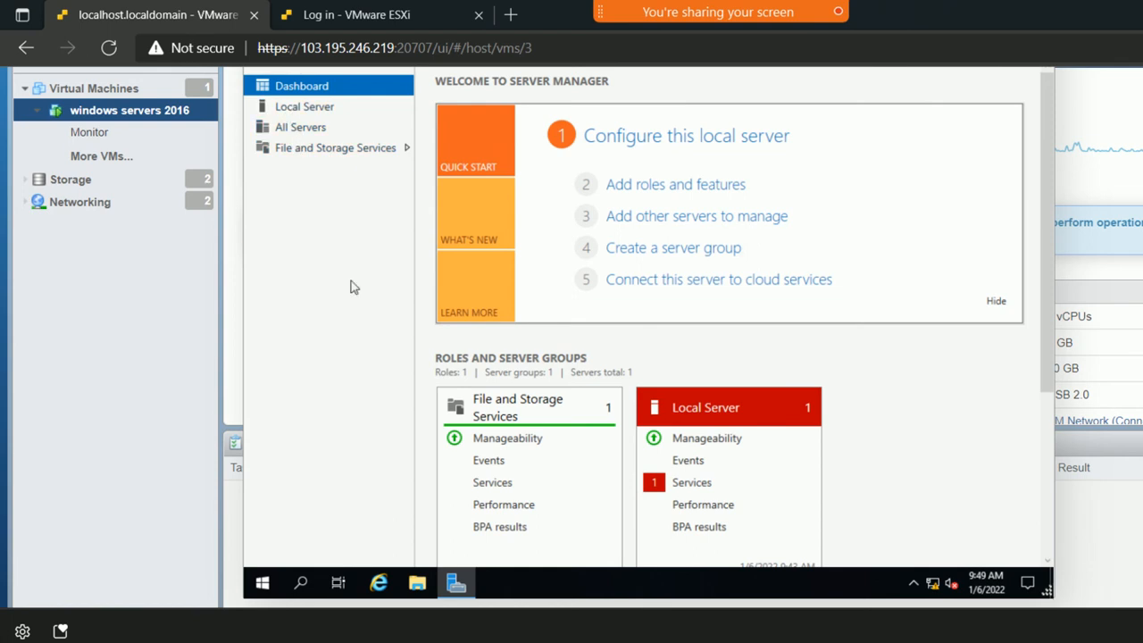
{"action": "scroll", "coordinate": [1050, 356], "scroll_direction": "up", "scroll_amount": 2}
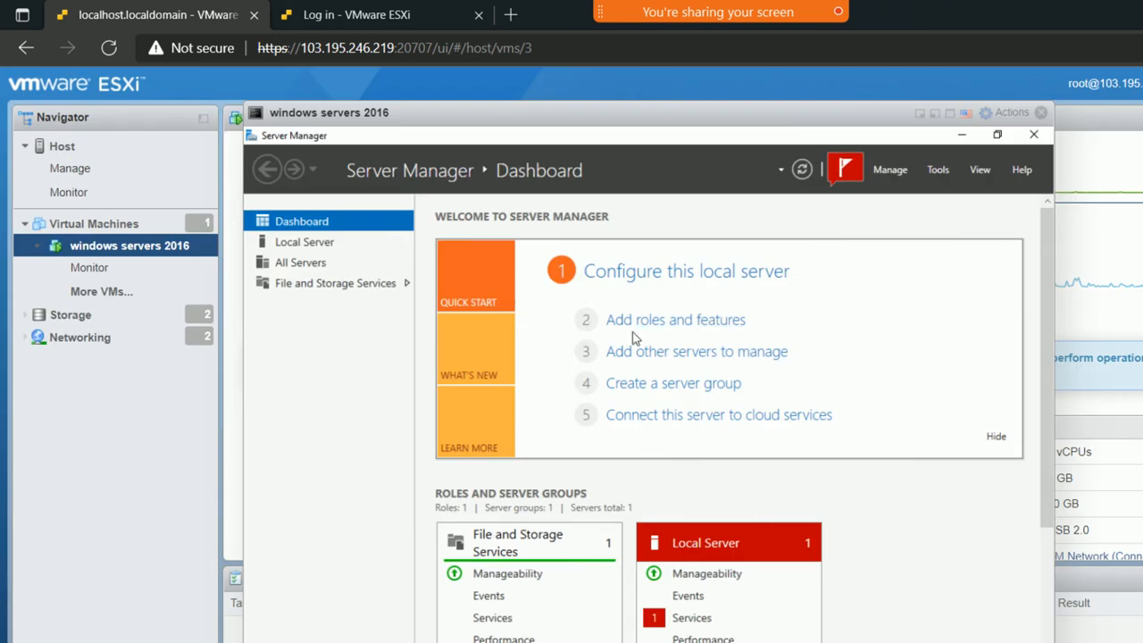
{"action": "left_click", "coordinate": [632, 322]}
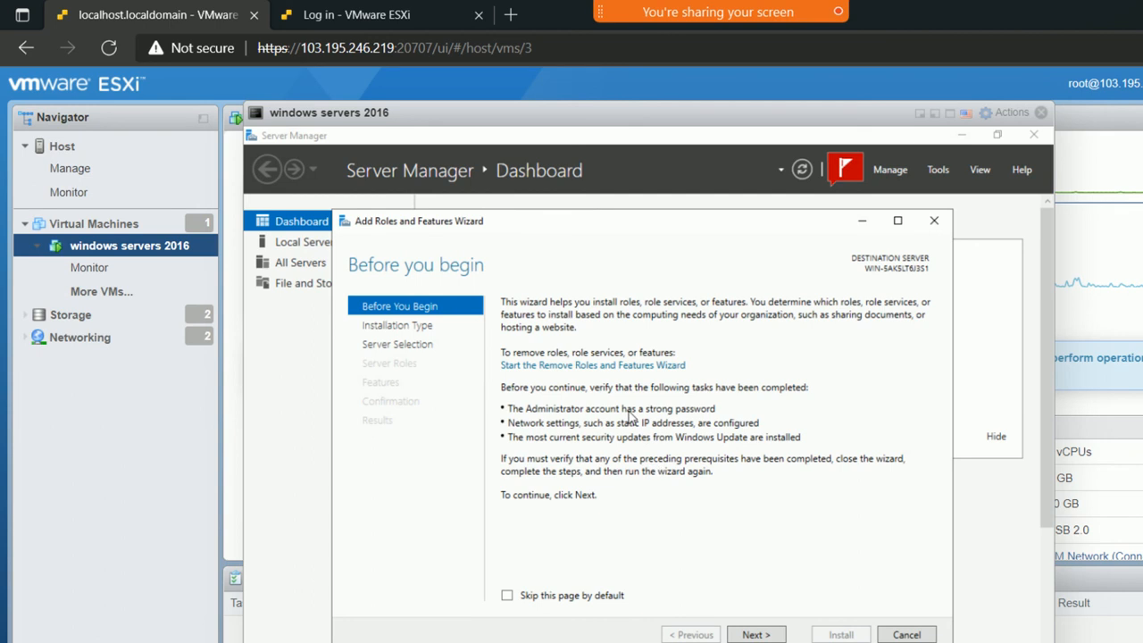
{"action": "left_click", "coordinate": [612, 369]}
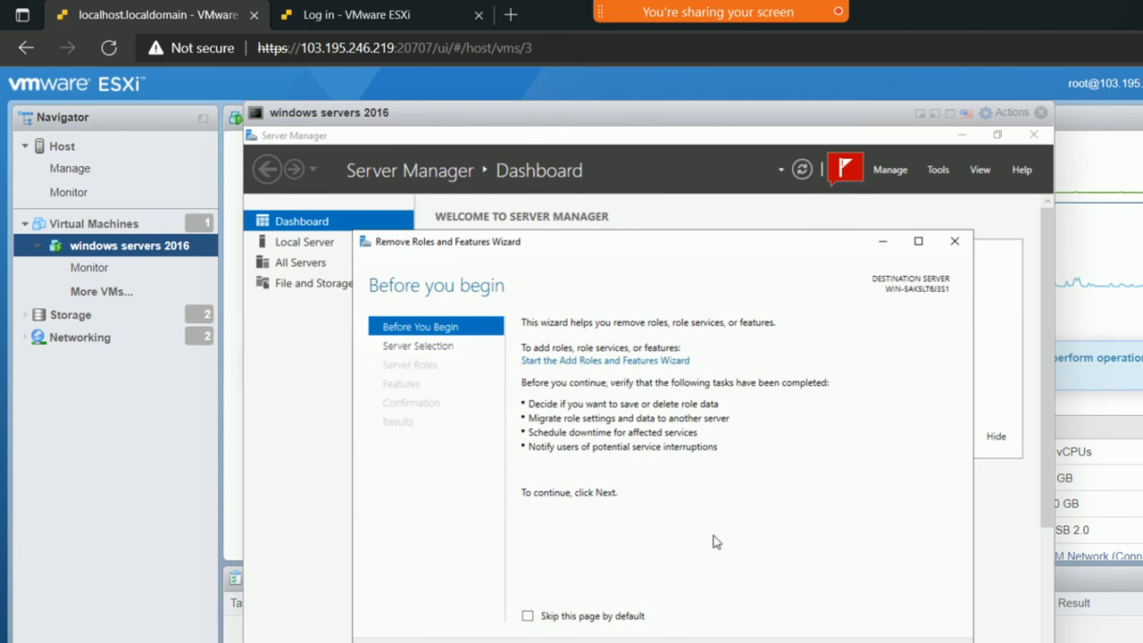
{"action": "left_click", "coordinate": [782, 642]}
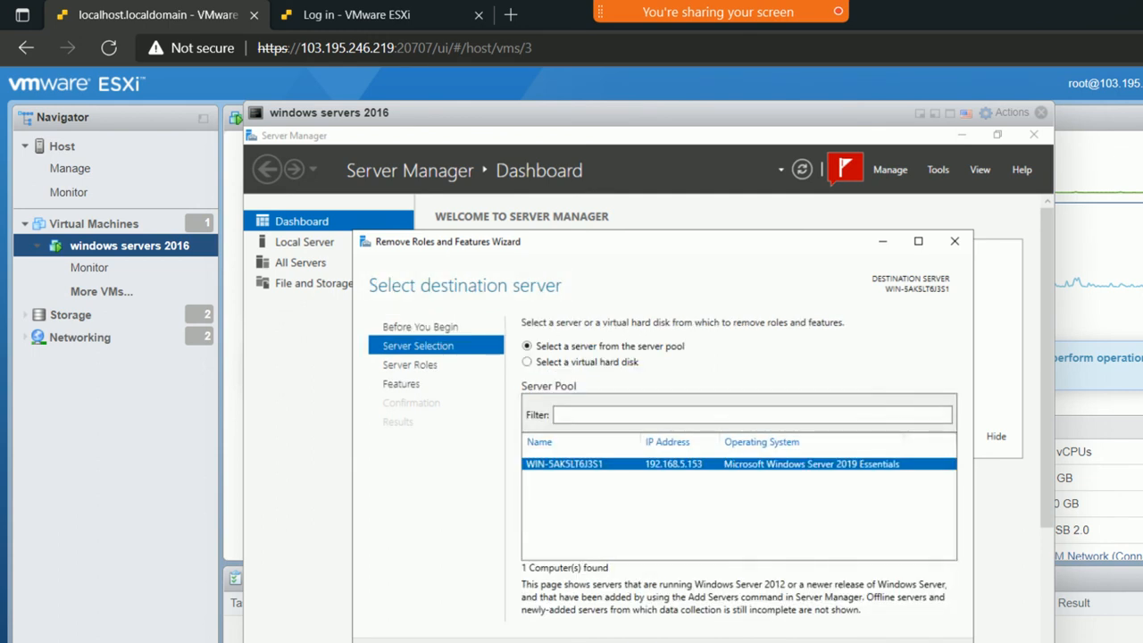
{"action": "left_click", "coordinate": [782, 642]}
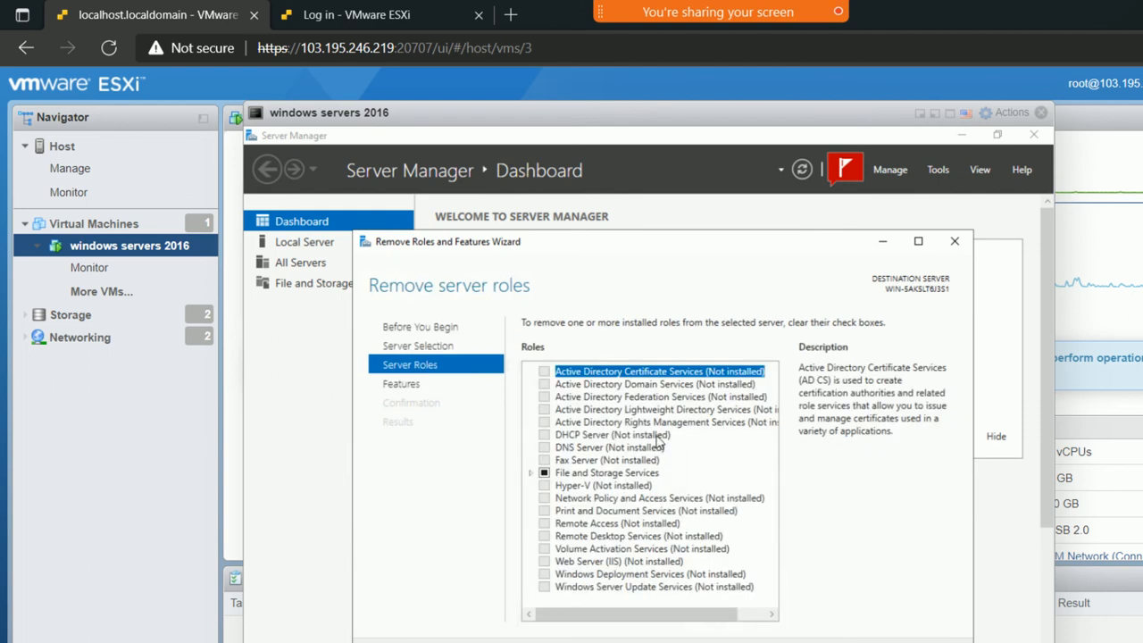
{"action": "left_click", "coordinate": [593, 385]}
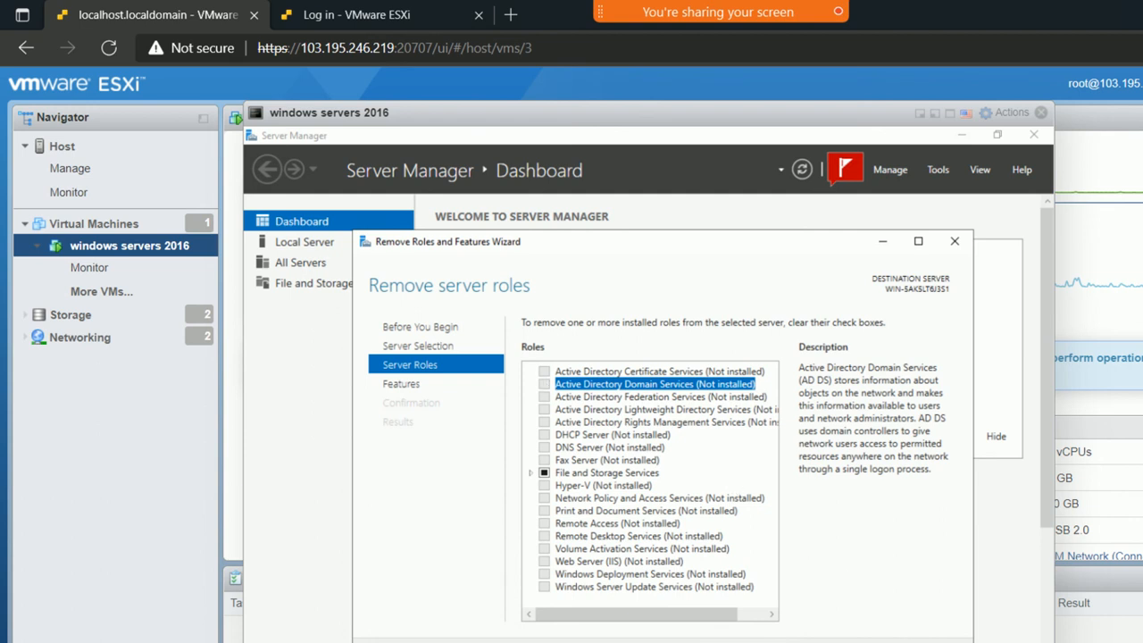
{"action": "left_click", "coordinate": [930, 642]}
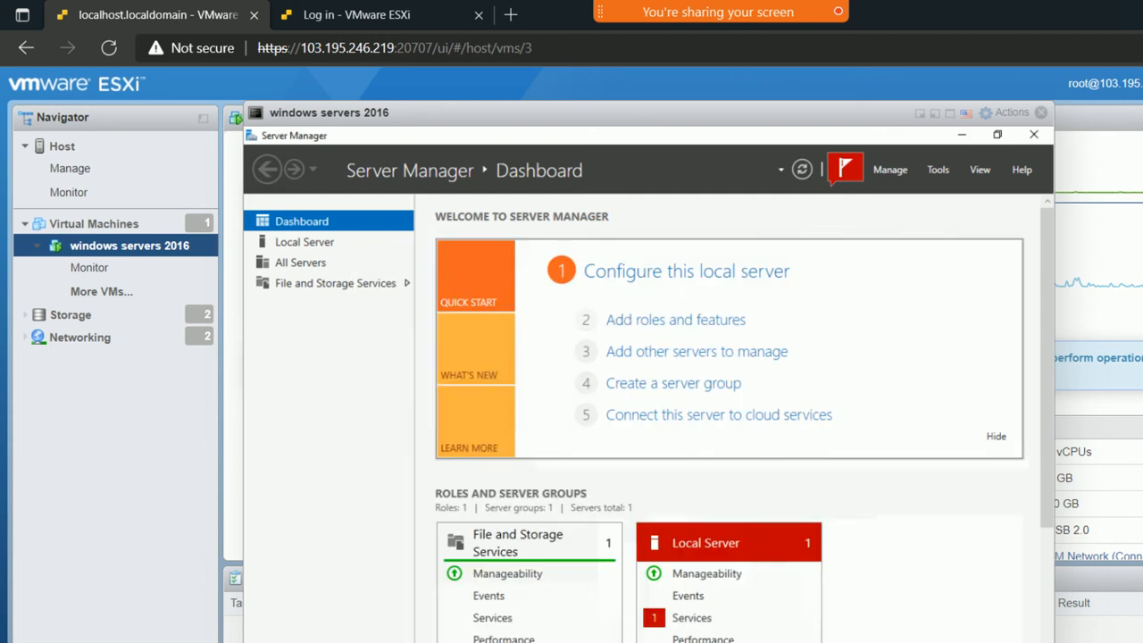
Start adding roles and features with role-based or feature-based installation on the Windows Server 2019 Essentials server from the server pool
{"action": "left_click", "coordinate": [702, 322]}
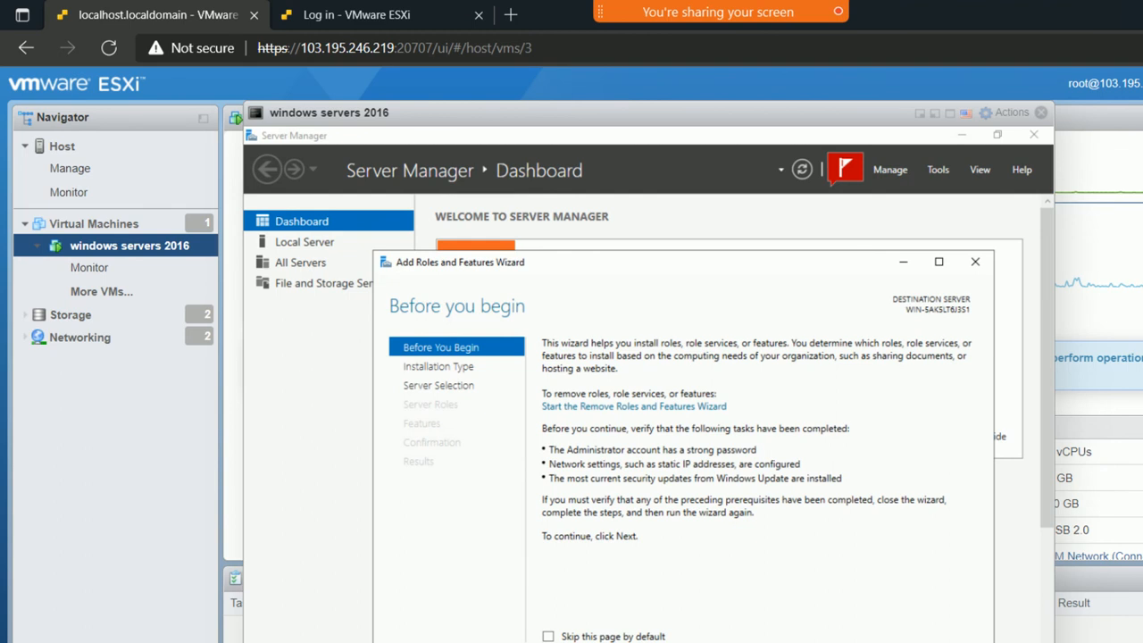
{"action": "left_click", "coordinate": [789, 642]}
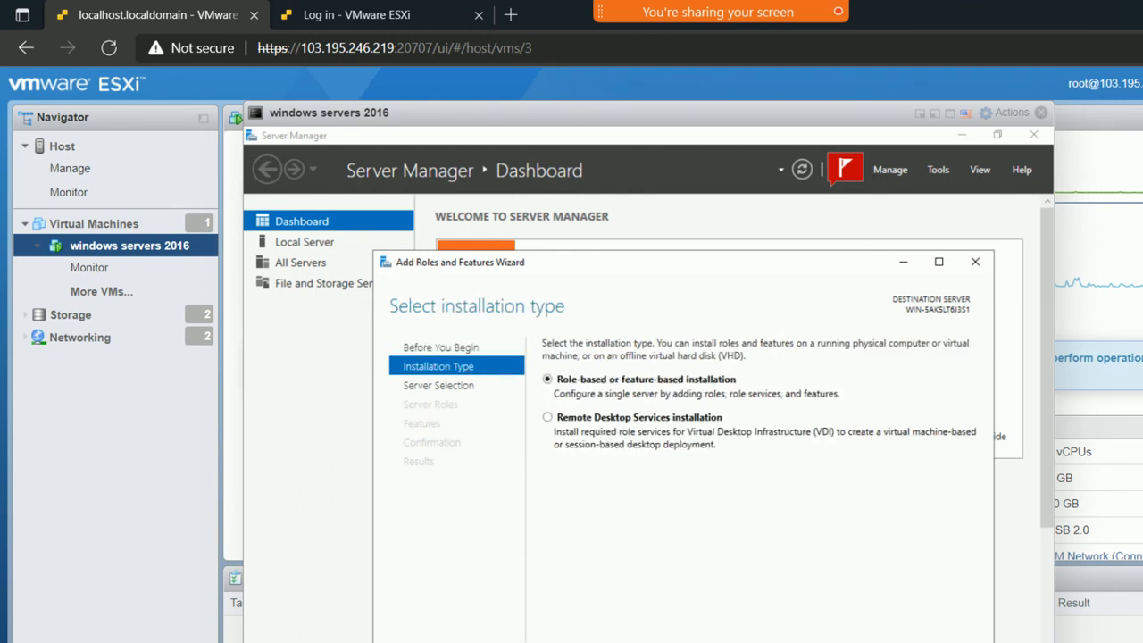
{"action": "left_click", "coordinate": [789, 642]}
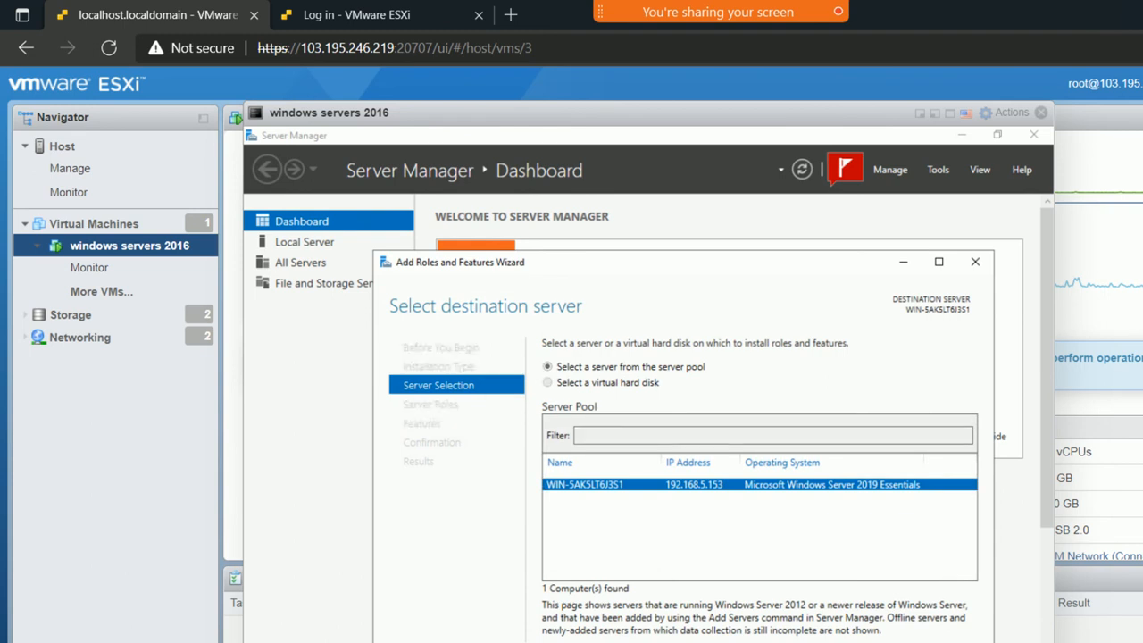
{"action": "left_click", "coordinate": [789, 642]}
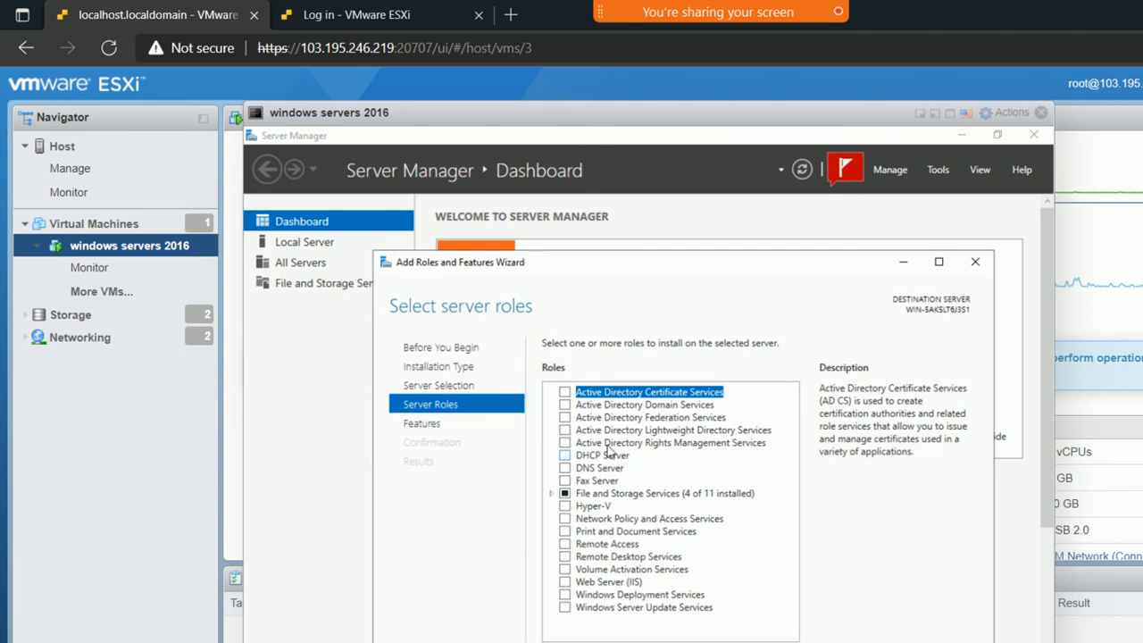
Select the Active Directory Domain Services role and add its required features with the management tools included
{"action": "left_click", "coordinate": [565, 395]}
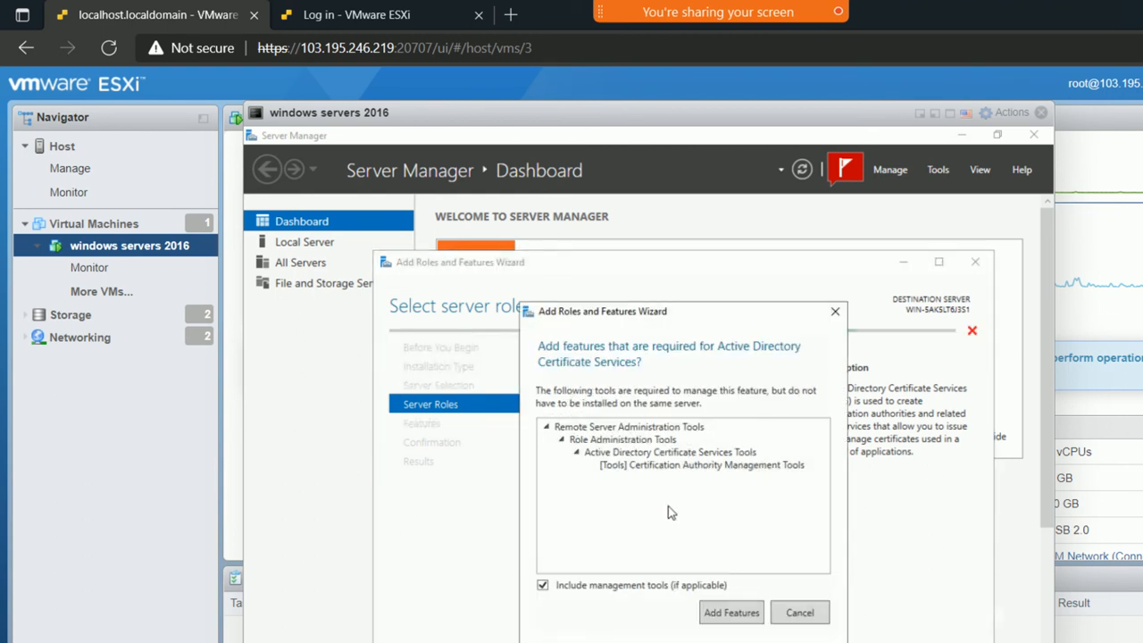
{"action": "left_click", "coordinate": [788, 613]}
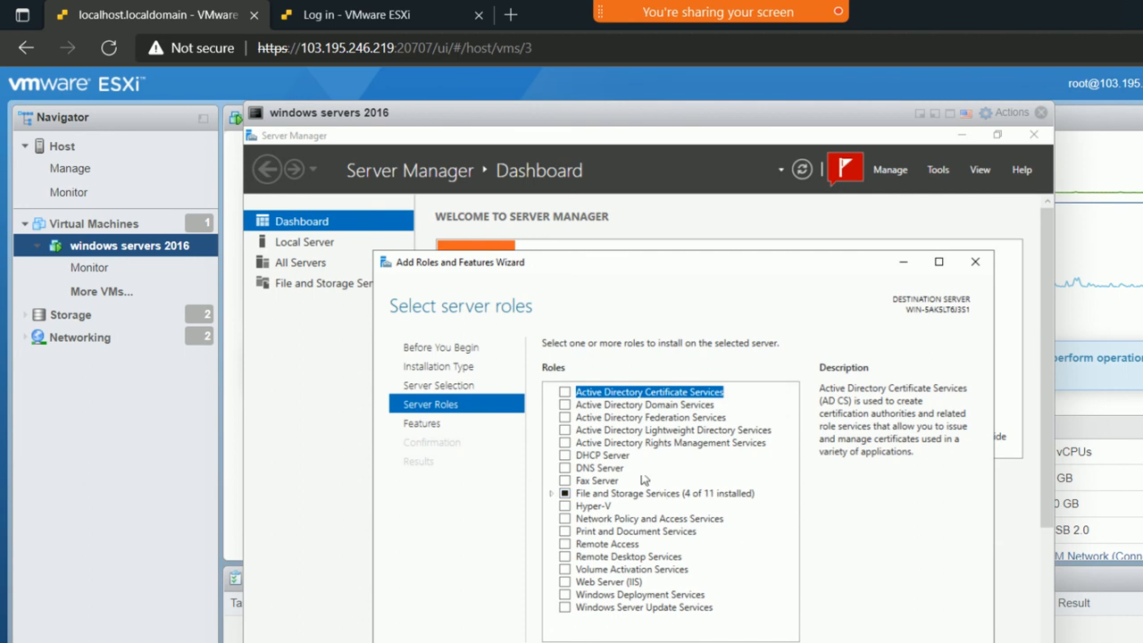
{"action": "left_click", "coordinate": [576, 406]}
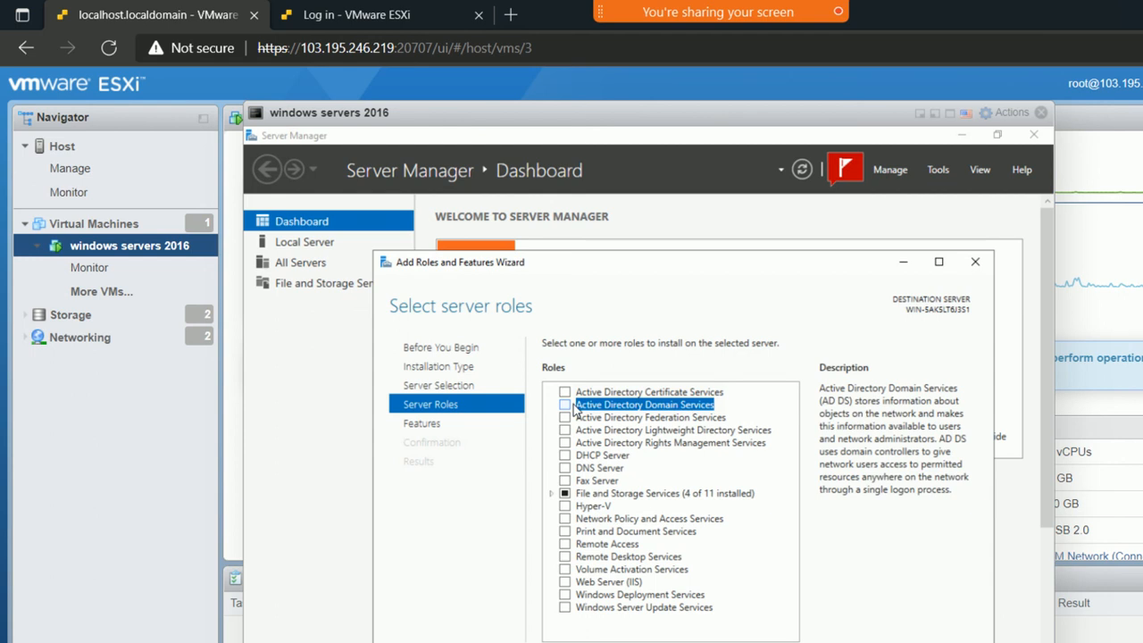
{"action": "left_click", "coordinate": [566, 406]}
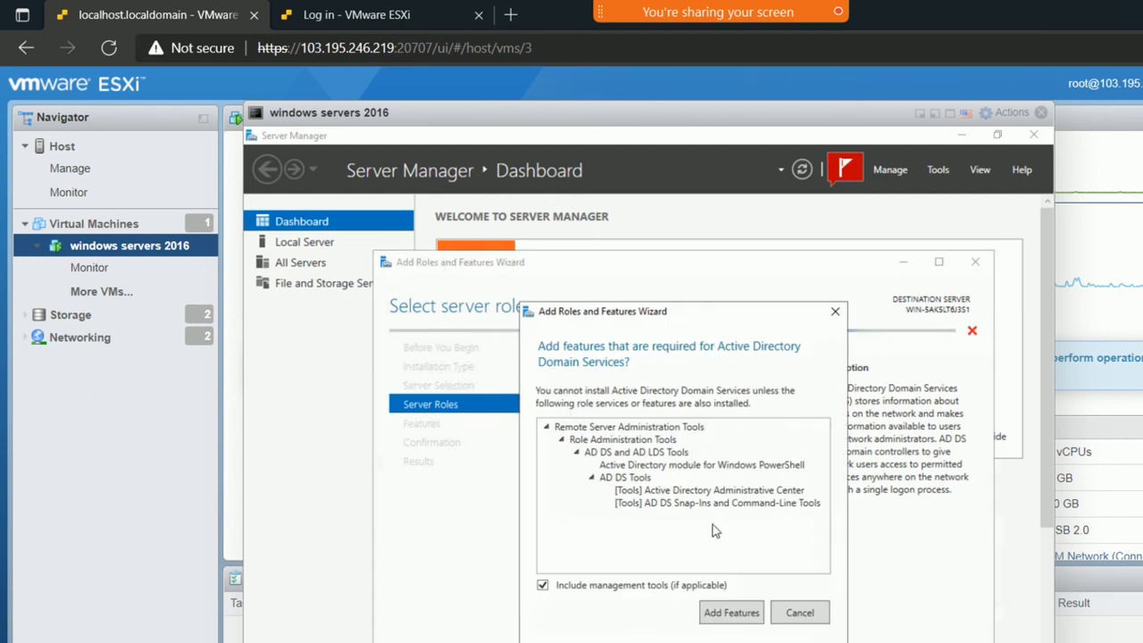
{"action": "left_click", "coordinate": [712, 589]}
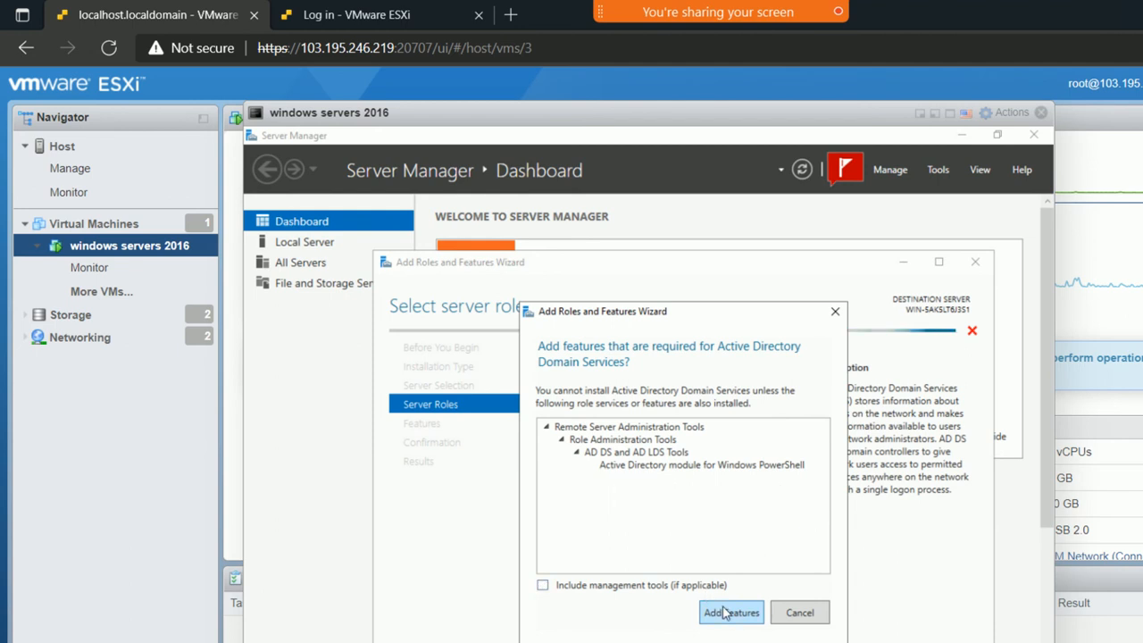
{"action": "left_click", "coordinate": [701, 585]}
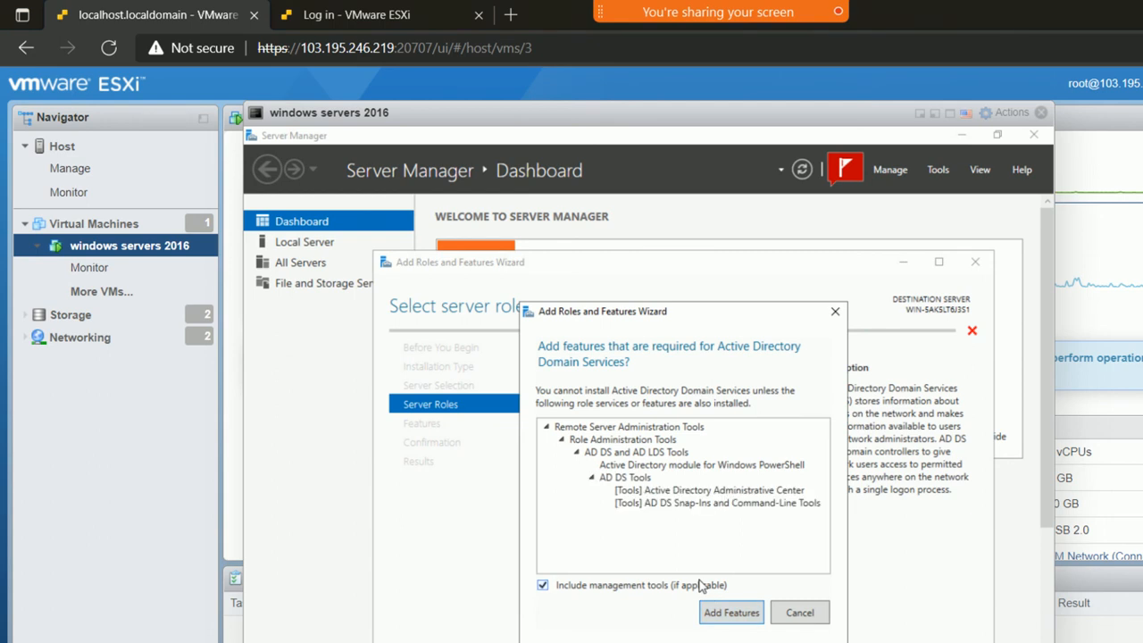
{"action": "left_click", "coordinate": [731, 613]}
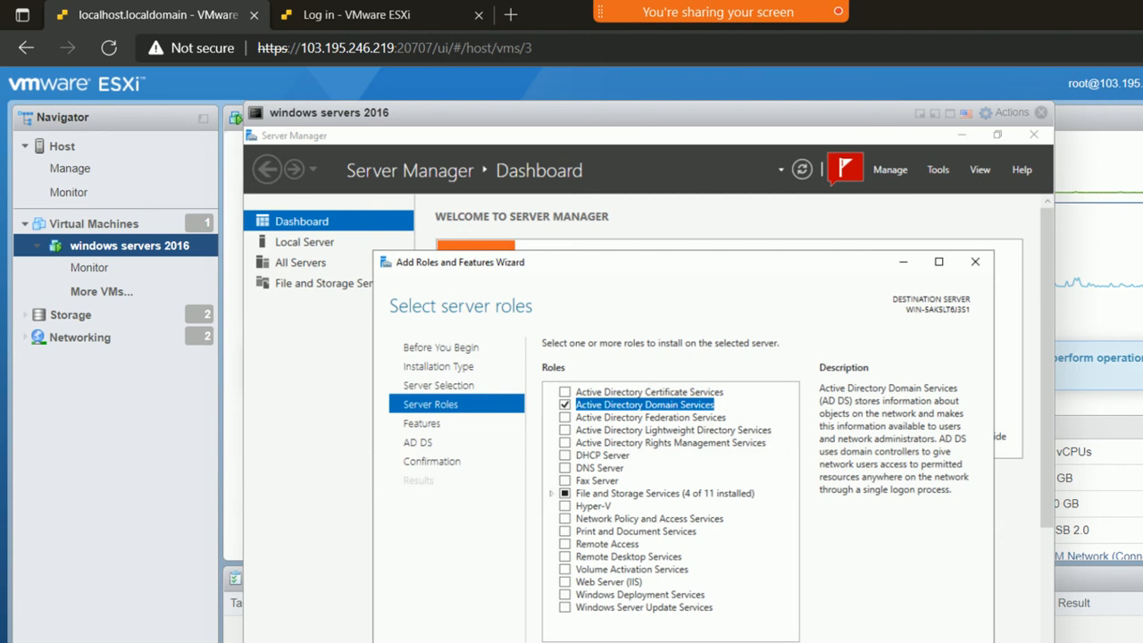
Keep the default features, allow automatic restart of the destination server if required, and start installing Active Directory Domain Services
{"action": "key", "text": "alt+n"}
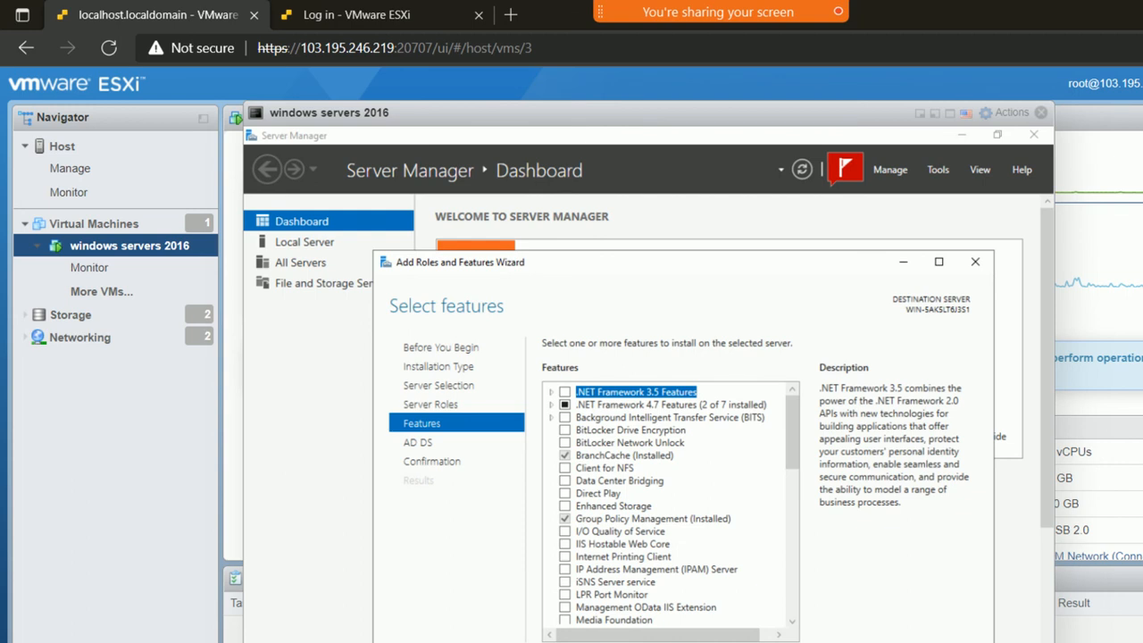
{"action": "key", "text": "alt+n"}
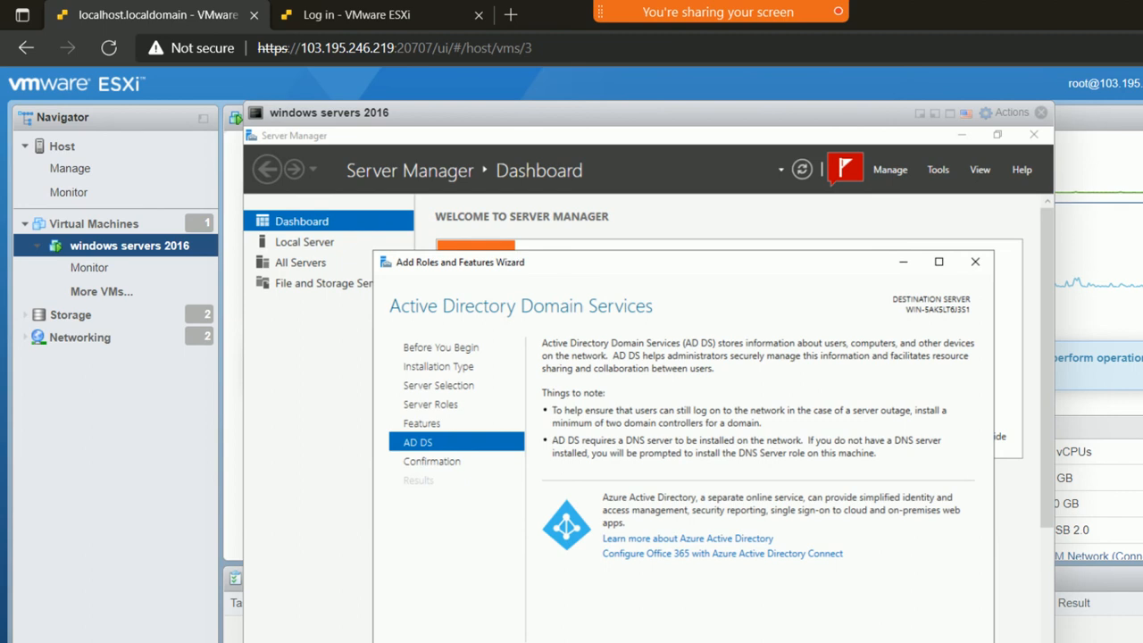
{"action": "key", "text": "alt+n"}
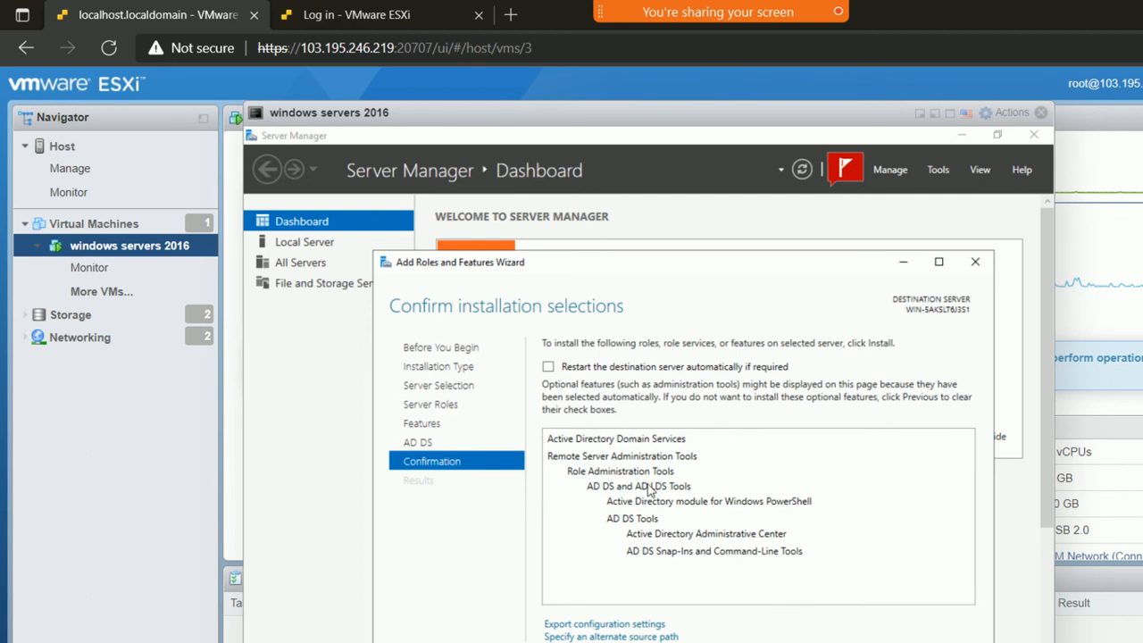
{"action": "left_click", "coordinate": [548, 368]}
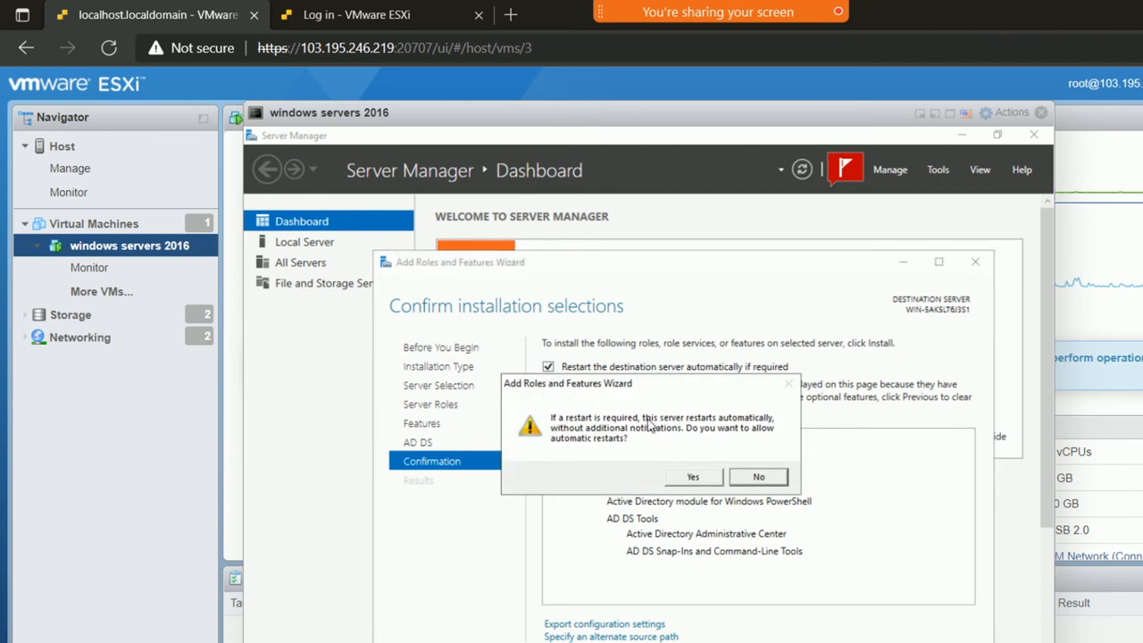
{"action": "left_click", "coordinate": [697, 480]}
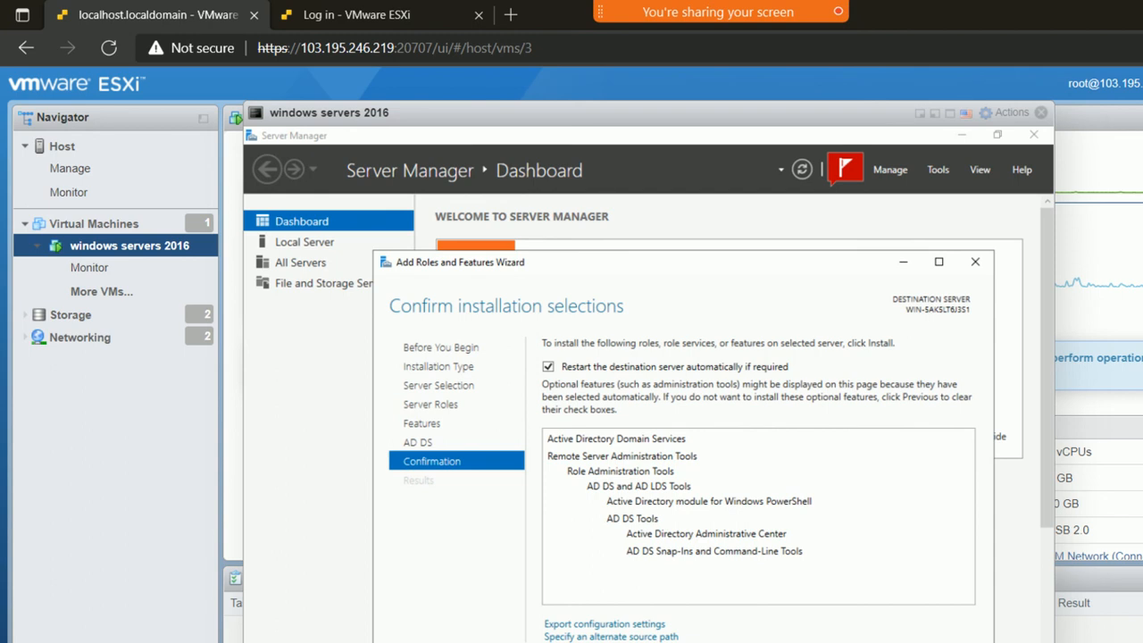
{"action": "left_click", "coordinate": [873, 642]}
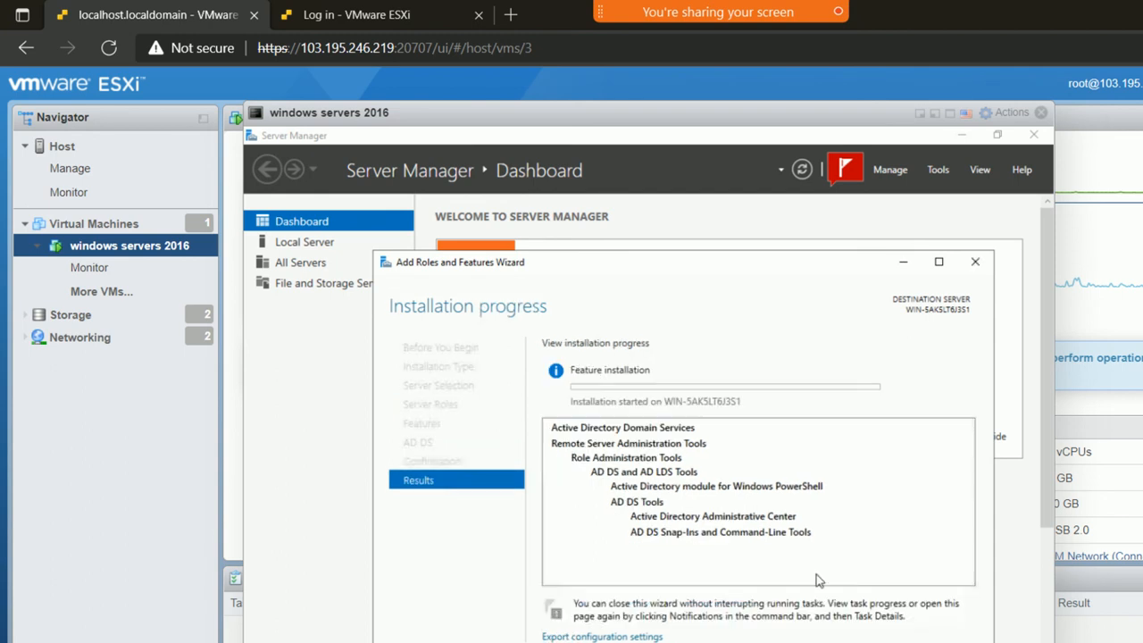
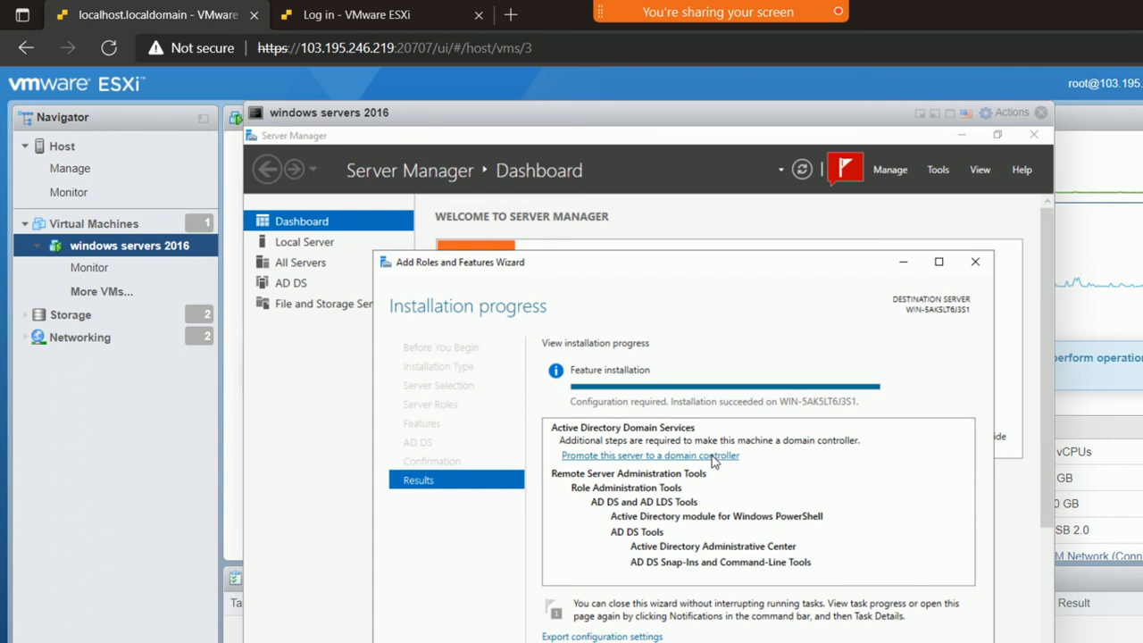
Start promoting the server to a domain controller by adding a new forest with the root domain name HCL.com
{"action": "left_click", "coordinate": [712, 456]}
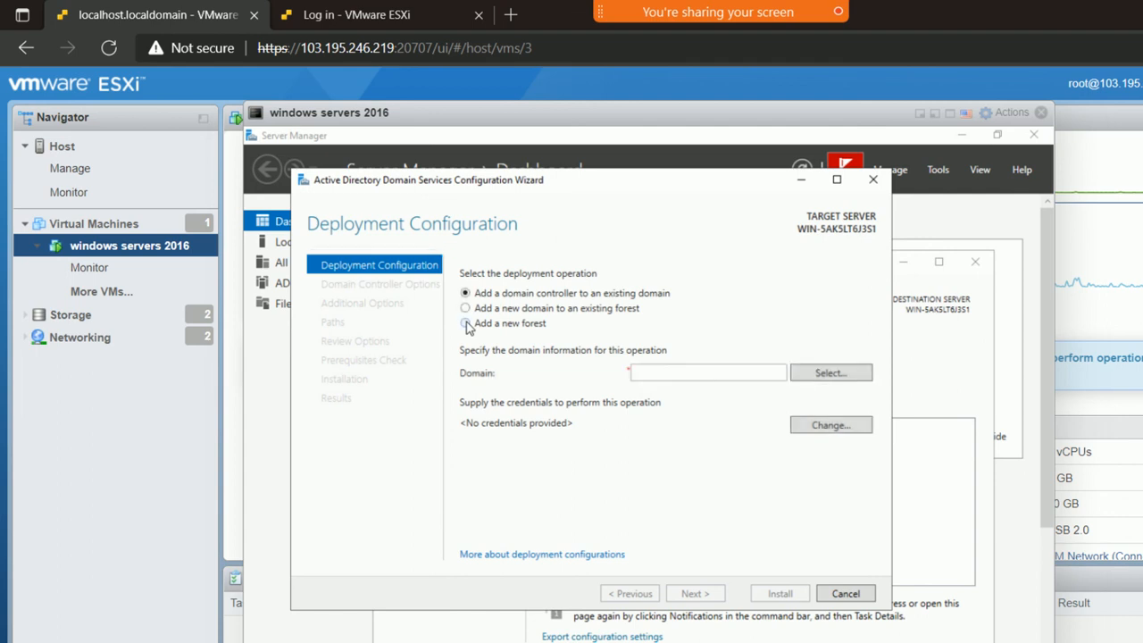
{"action": "left_click", "coordinate": [465, 324]}
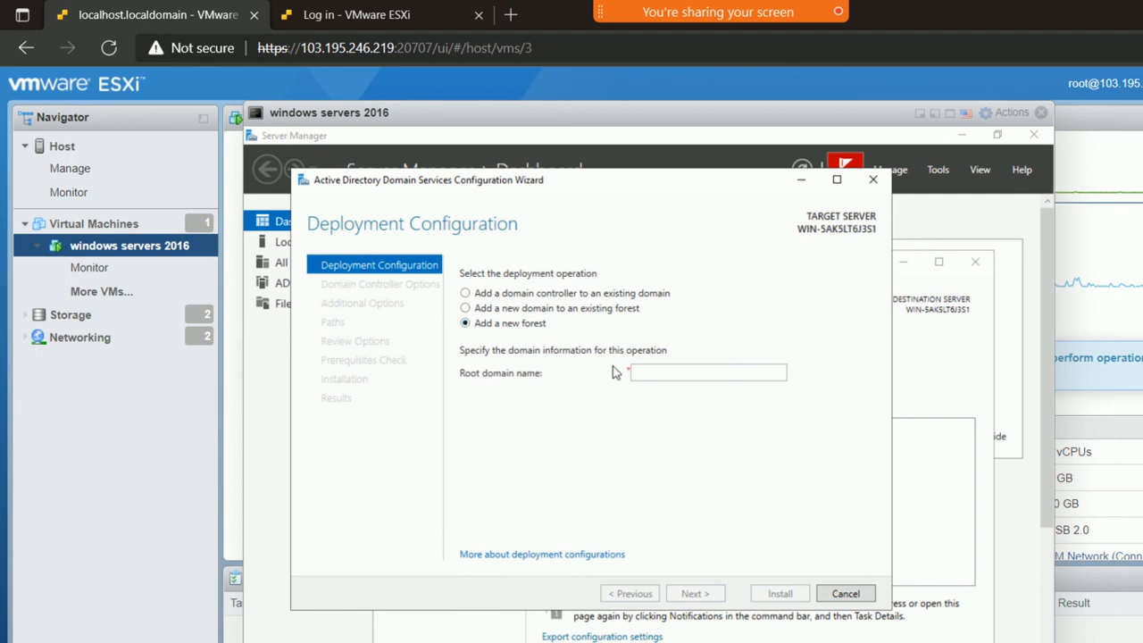
{"action": "left_click", "coordinate": [661, 373]}
{"action": "type", "text": "HC"}
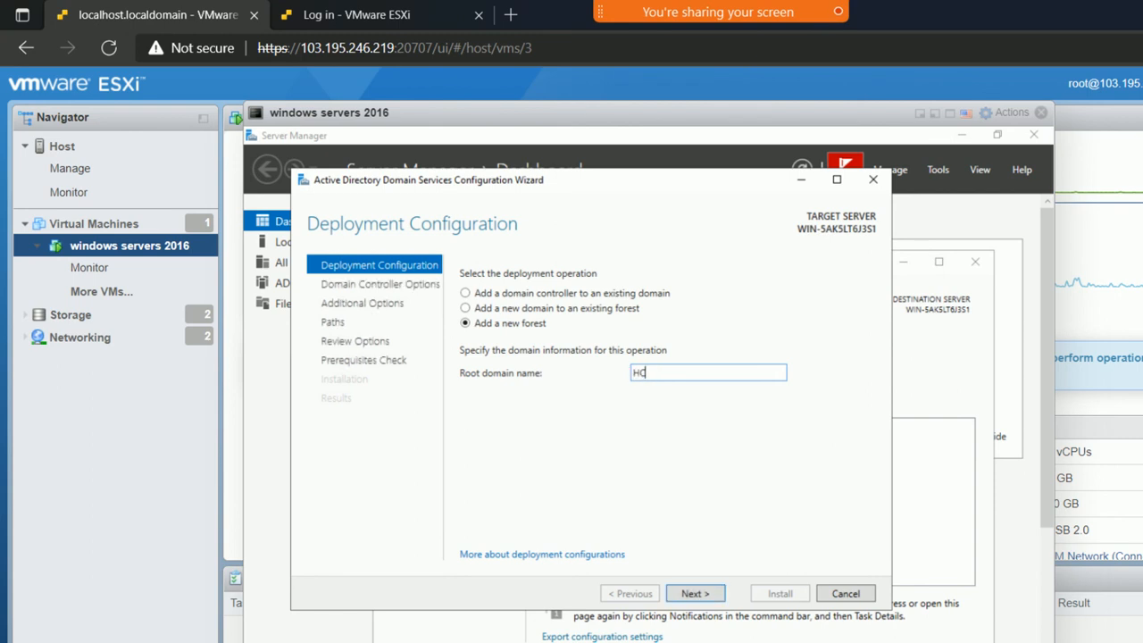
{"action": "type", "text": "L.com"}
{"action": "left_click", "coordinate": [710, 590]}
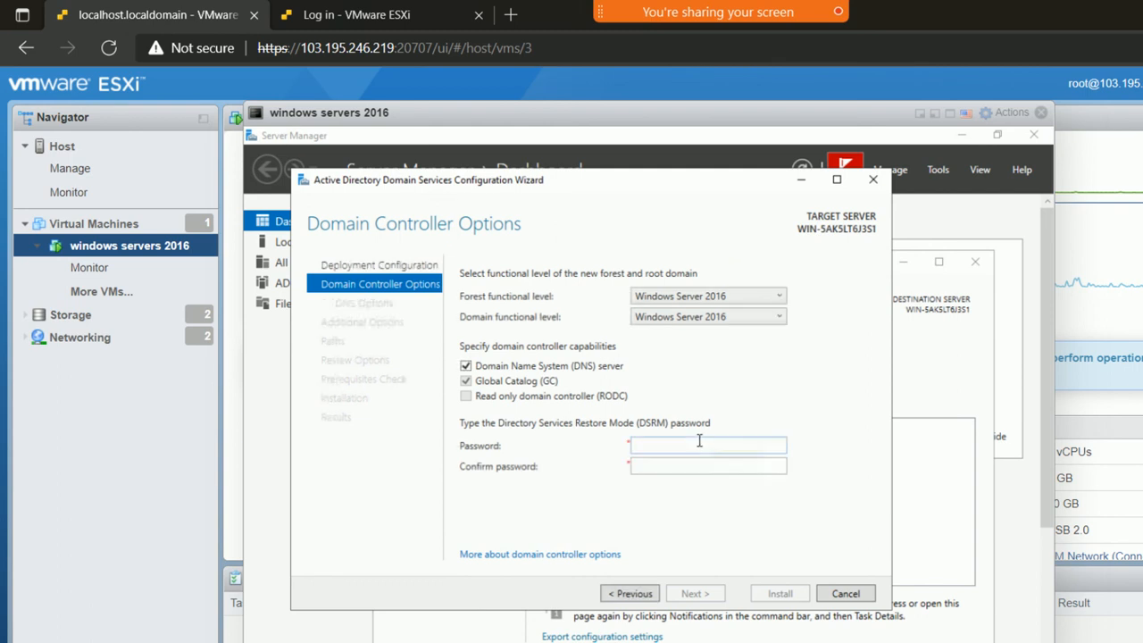
Enter the Directory Services Restore Mode (DSRM) password and its confirmation in the domain controller options
{"action": "left_click", "coordinate": [700, 444]}
{"action": "type", "text": "•••••••••"}
{"action": "key", "text": "Tab"}
{"action": "type", "text": "•••••••"}
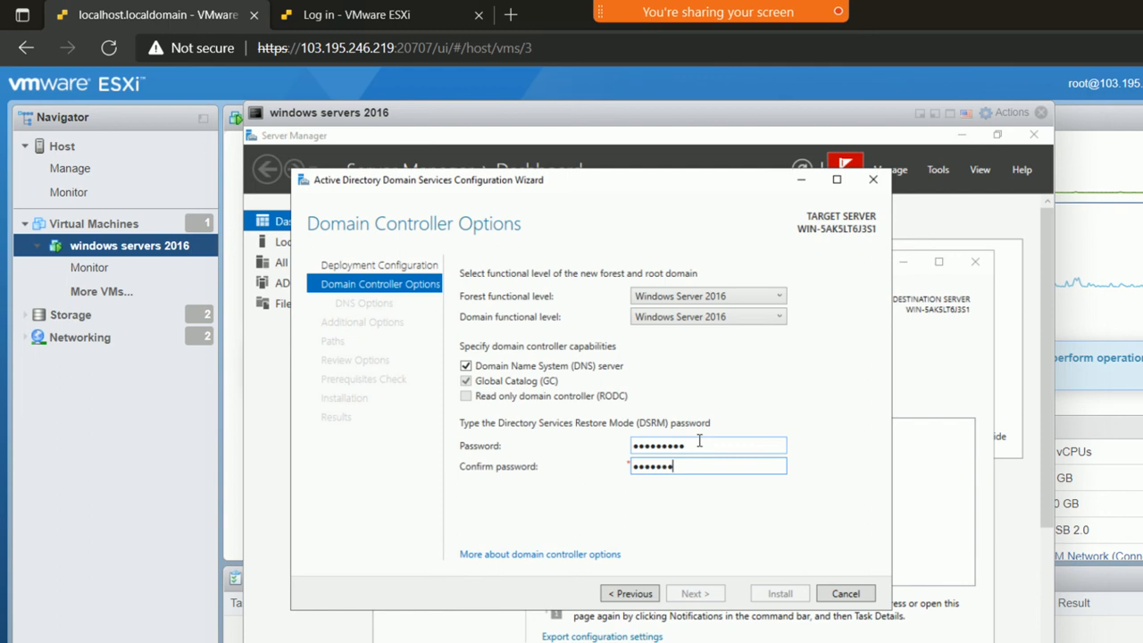
{"action": "type", "text": "••"}
Turn the Domain Name System (DNS) server capability off and back on in the domain controller options
{"action": "left_click", "coordinate": [476, 411]}
{"action": "left_click", "coordinate": [467, 367]}
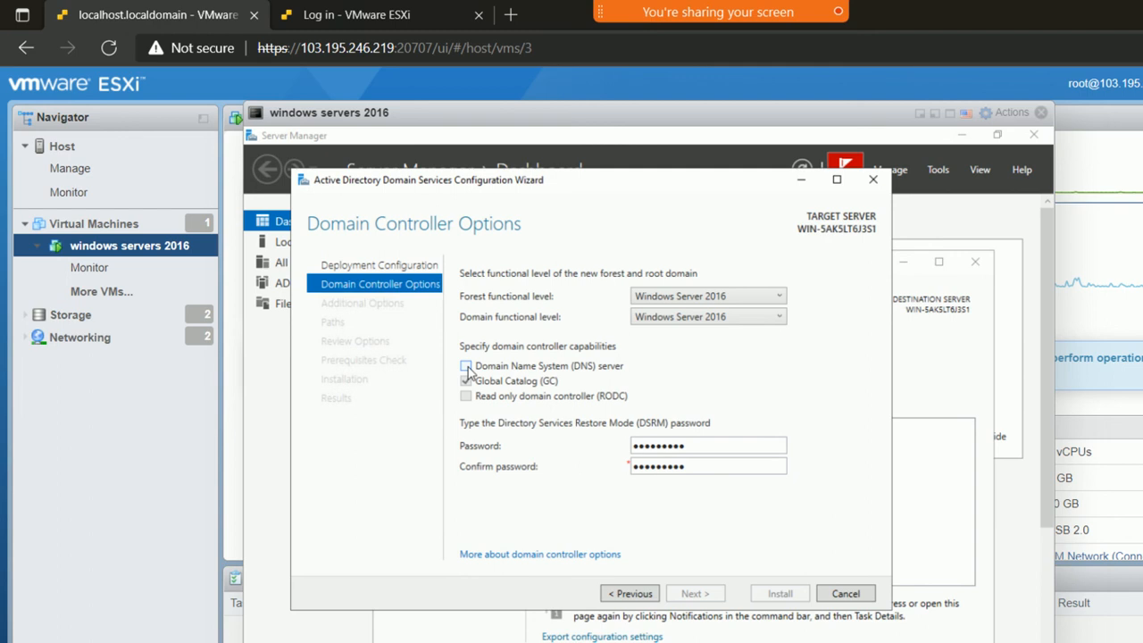
{"action": "left_click", "coordinate": [466, 367]}
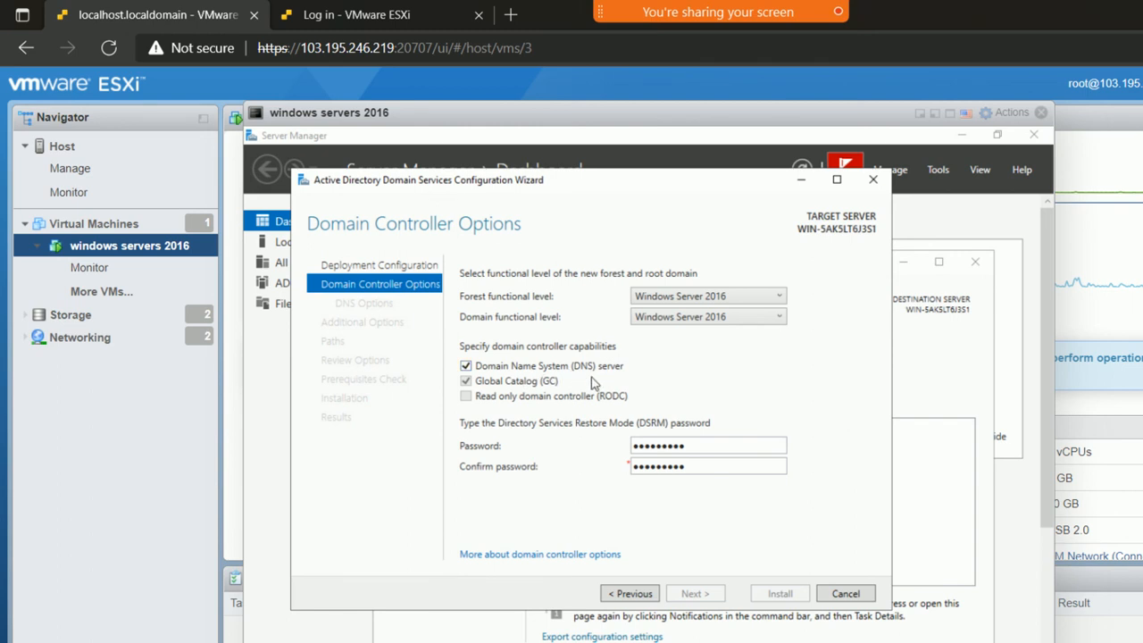
{"action": "mouse_move", "coordinate": [668, 461]}
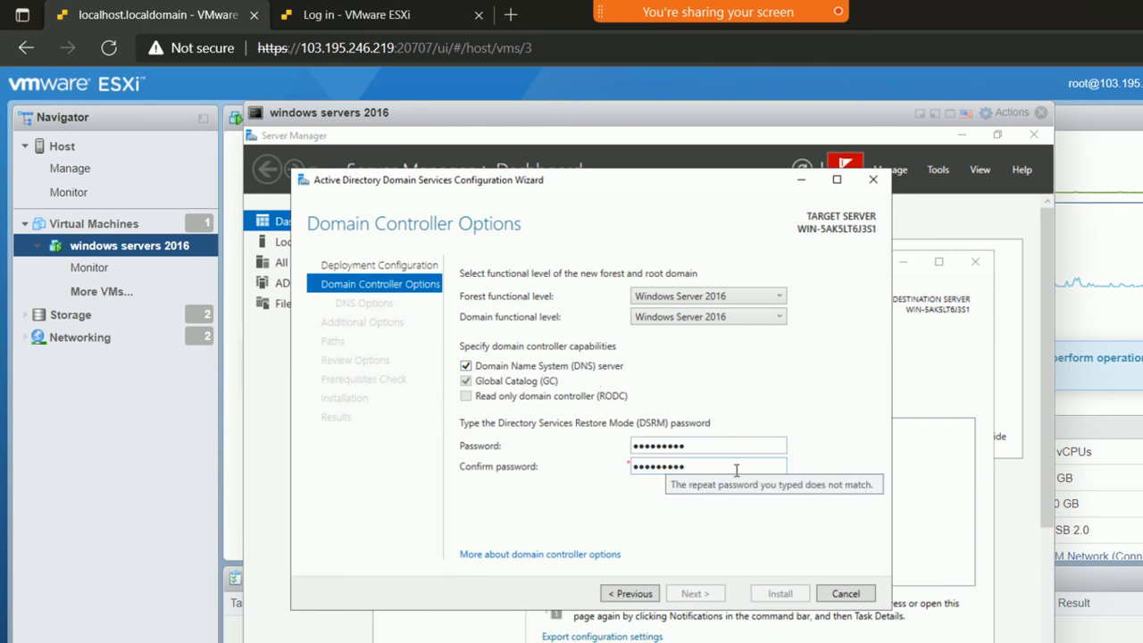
{"action": "left_click", "coordinate": [583, 555]}
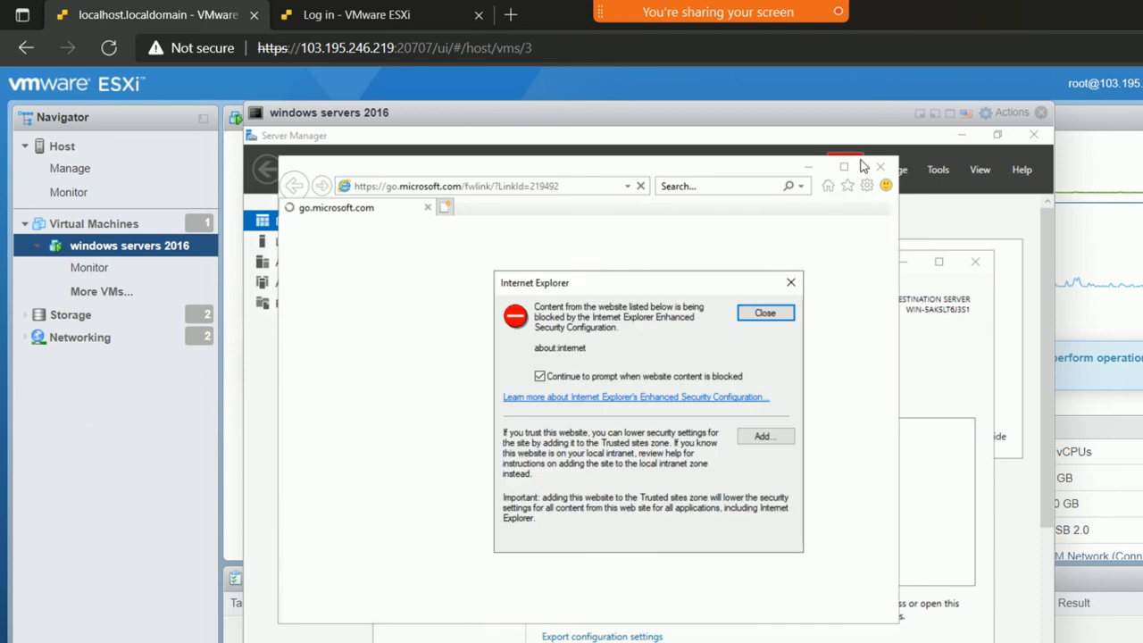
{"action": "left_click", "coordinate": [798, 283]}
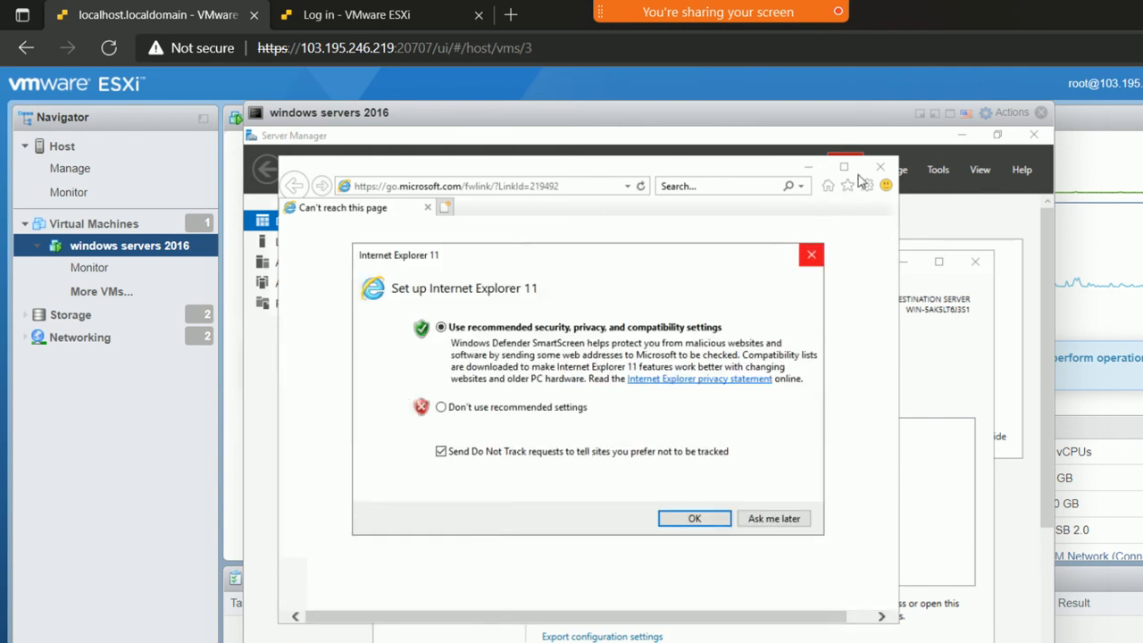
{"action": "left_click", "coordinate": [810, 258]}
{"action": "left_click", "coordinate": [880, 168]}
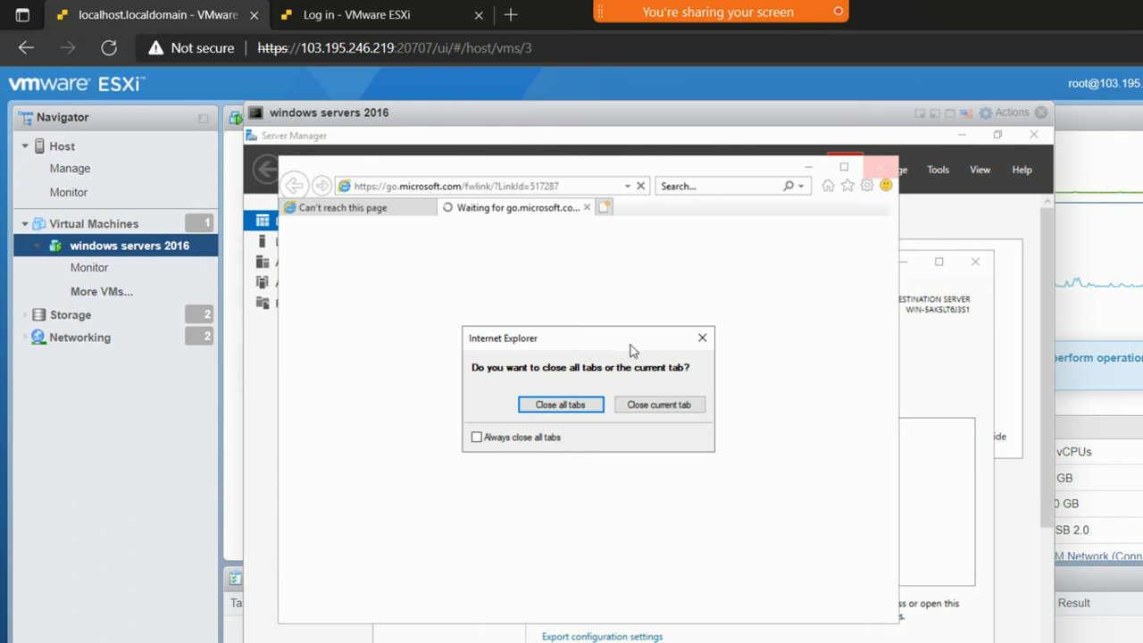
{"action": "left_click", "coordinate": [581, 407]}
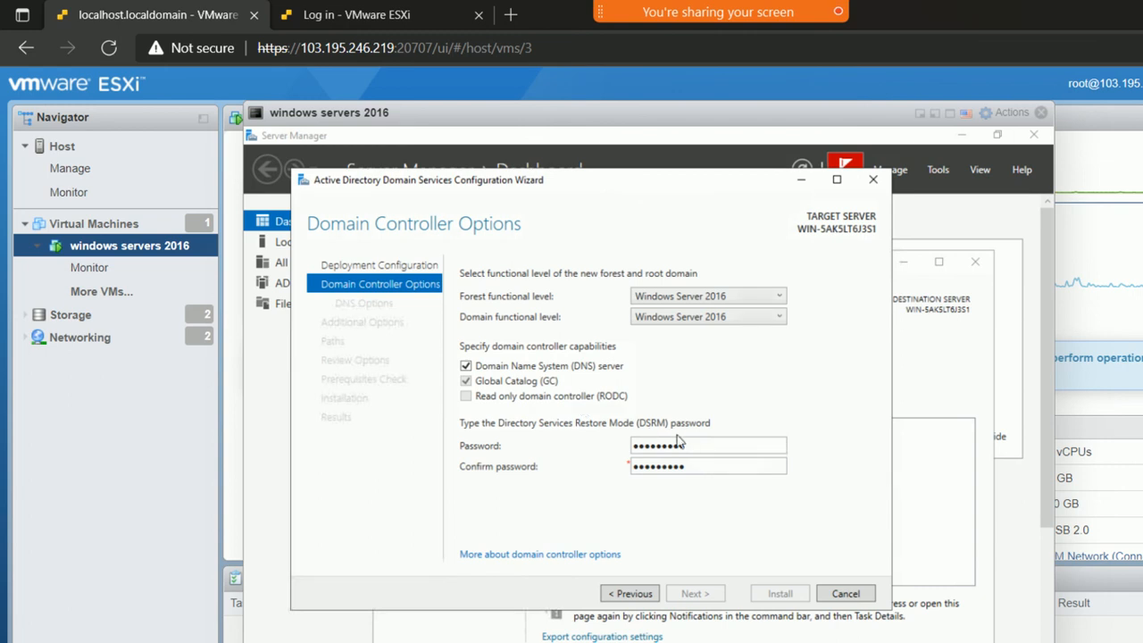
Recheck the deployment configuration, then cancel the domain controller configuration and close the finished Add Roles and Features Wizard
{"action": "left_click", "coordinate": [699, 466]}
{"action": "left_click", "coordinate": [626, 599]}
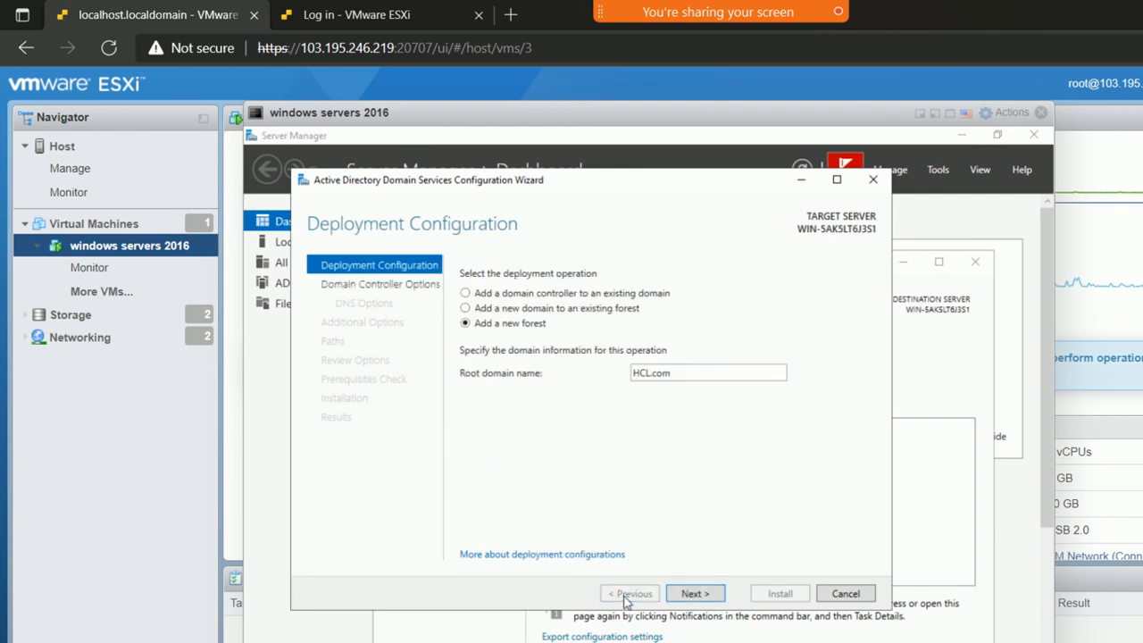
{"action": "left_click", "coordinate": [697, 595]}
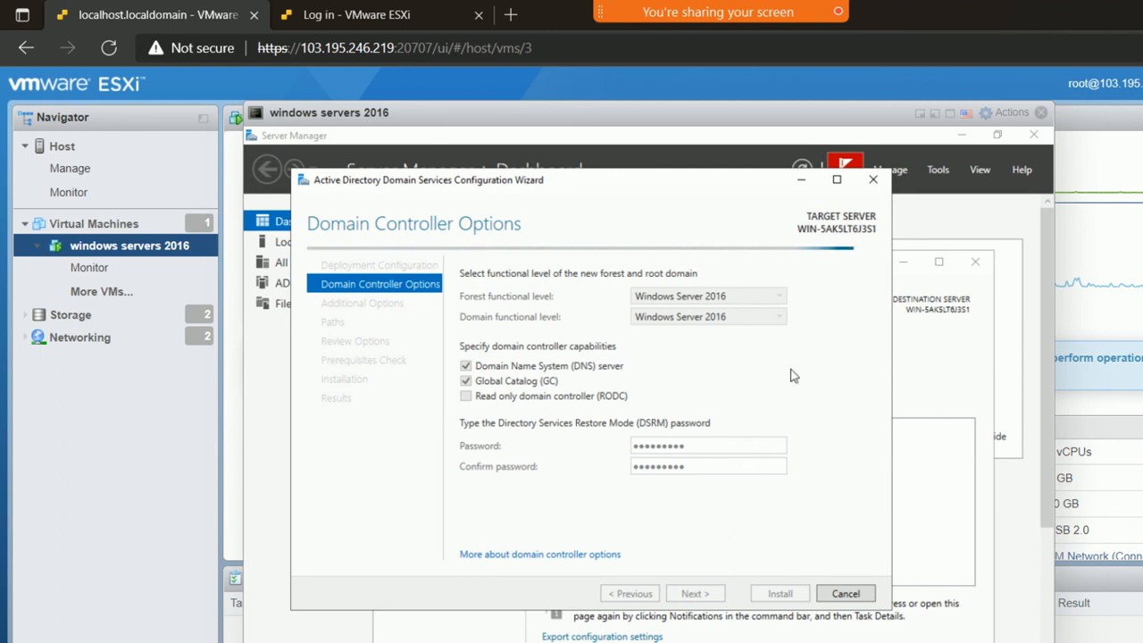
{"action": "left_click", "coordinate": [872, 184]}
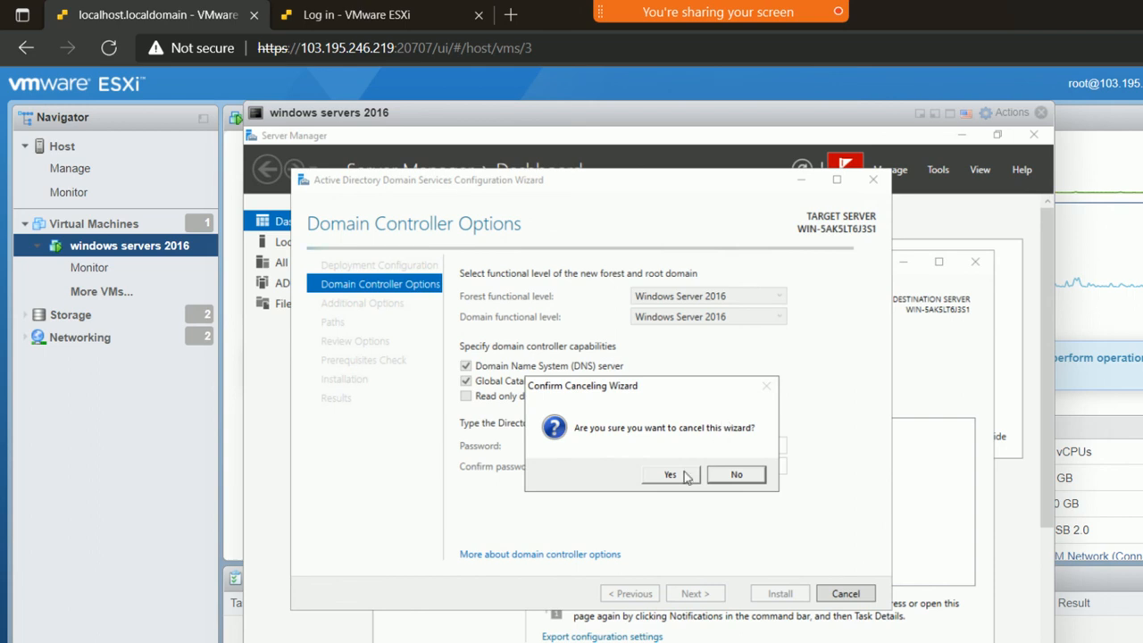
{"action": "left_click", "coordinate": [671, 474]}
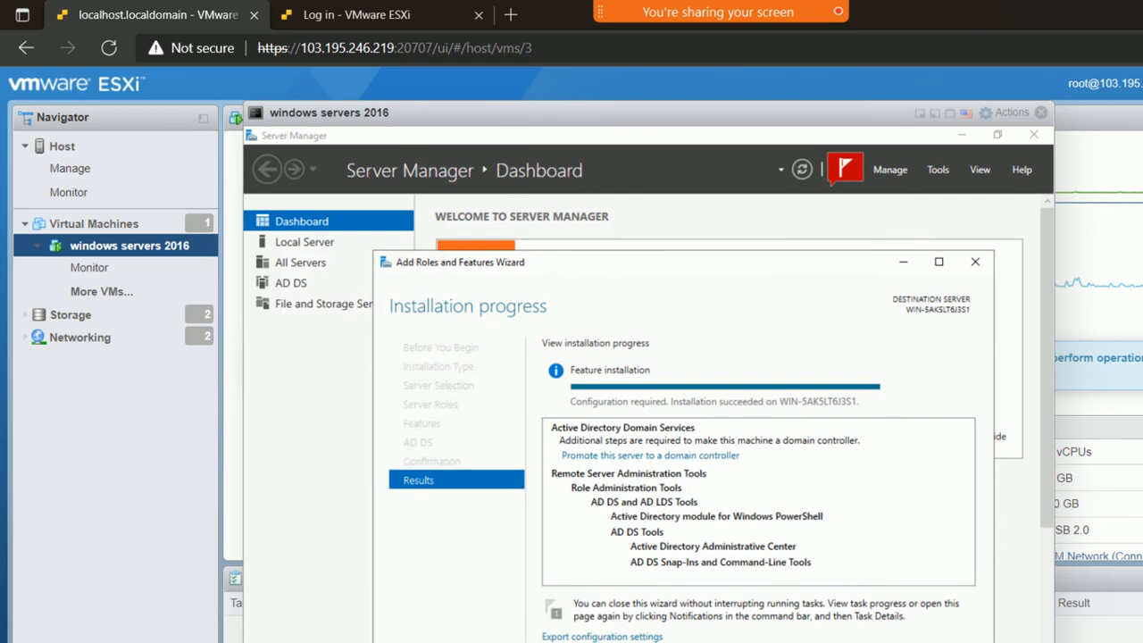
{"action": "left_click", "coordinate": [887, 642]}
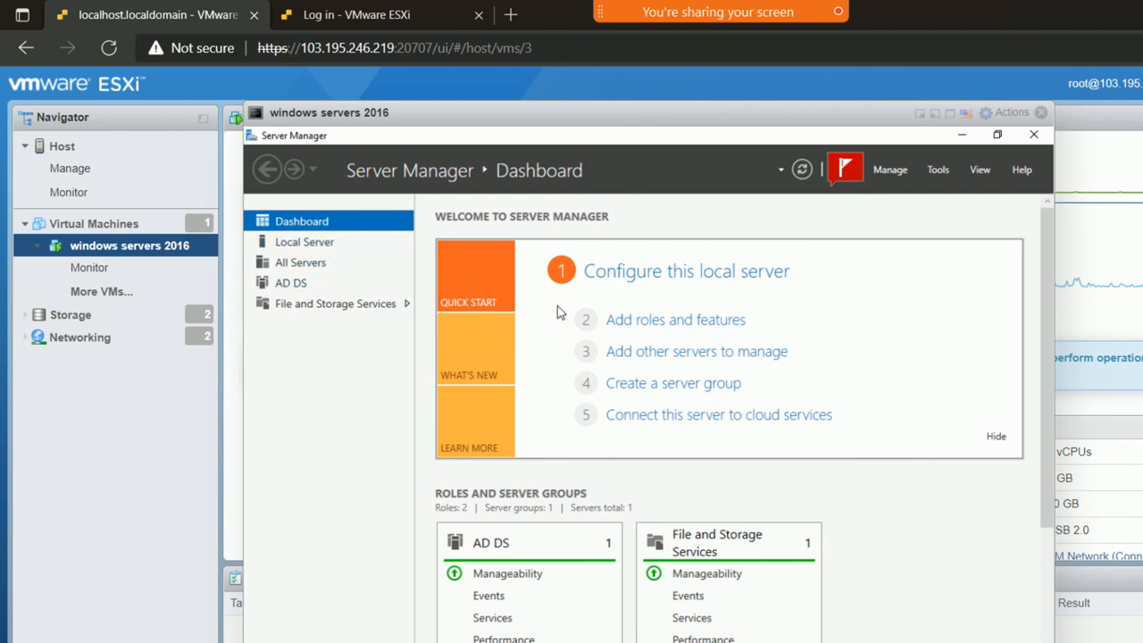
Start adding roles and features again with role-based or feature-based installation on the Windows Server 2019 Essentials server from the server pool
{"action": "left_click", "coordinate": [629, 330]}
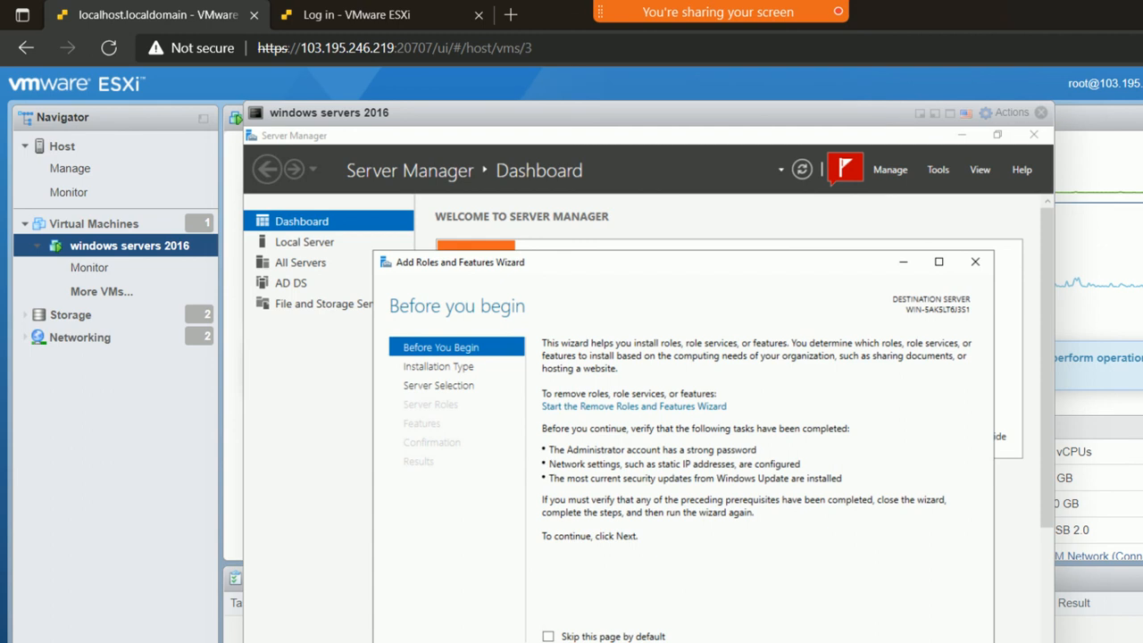
{"action": "key", "text": "alt+n"}
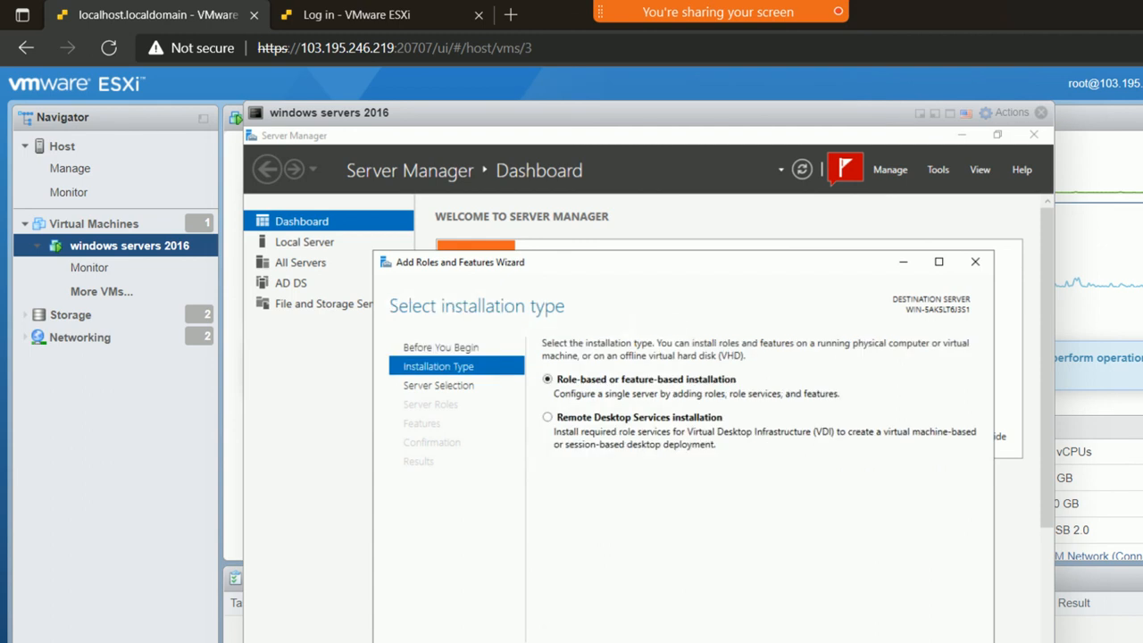
{"action": "key", "text": "alt+n"}
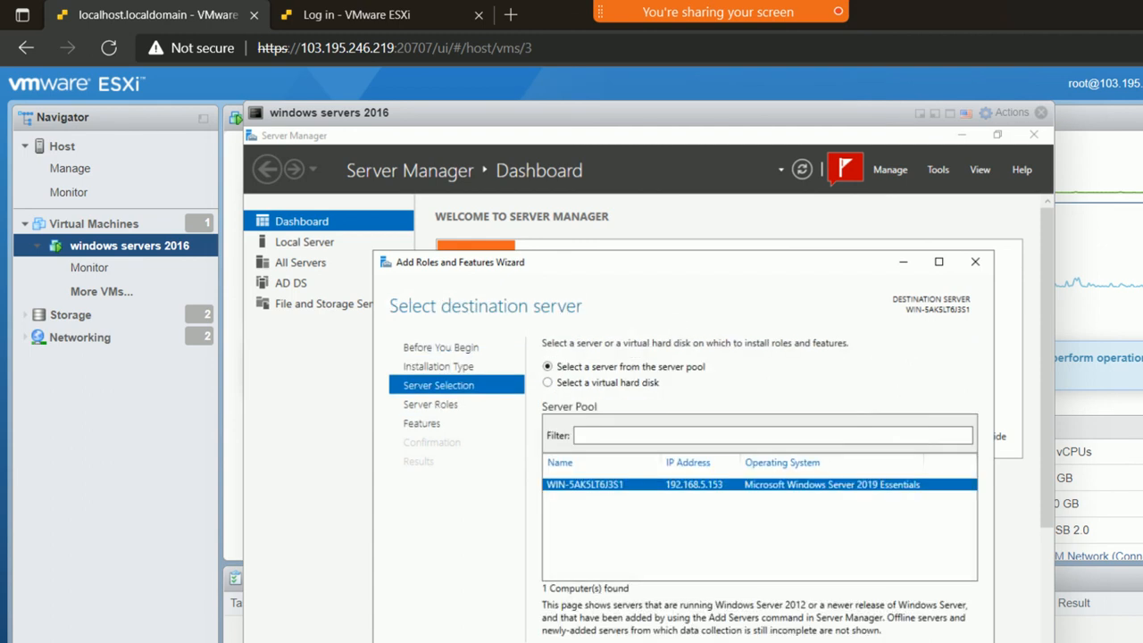
{"action": "key", "text": "alt+n"}
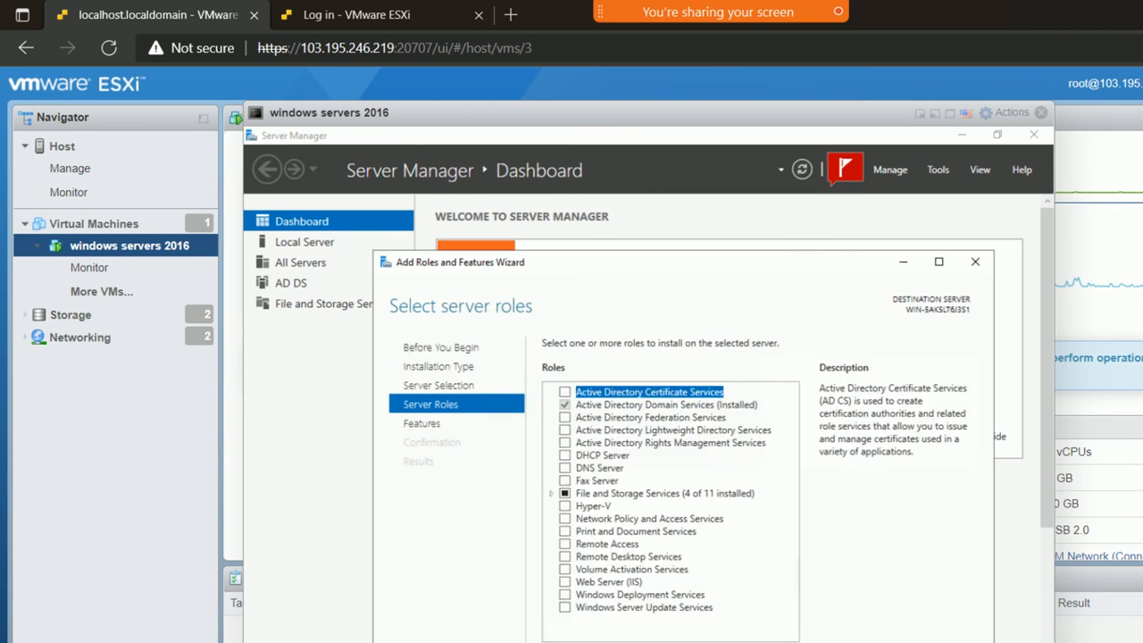
Select the DNS Server role with its required features and management tools, continuing past the validation results
{"action": "left_click", "coordinate": [564, 470]}
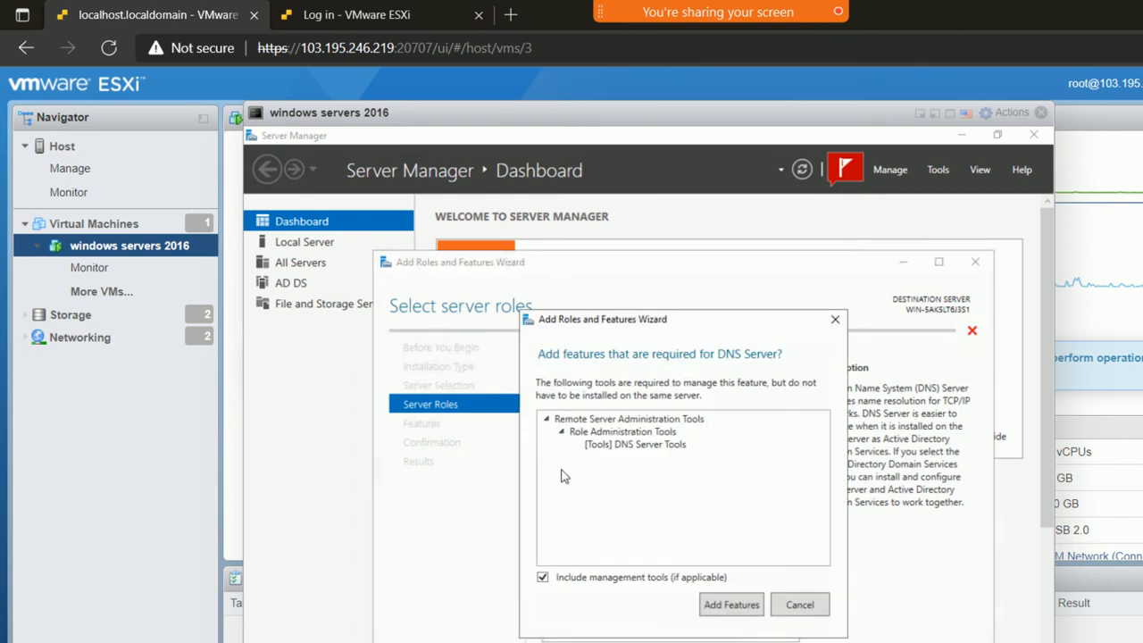
{"action": "left_click", "coordinate": [743, 606]}
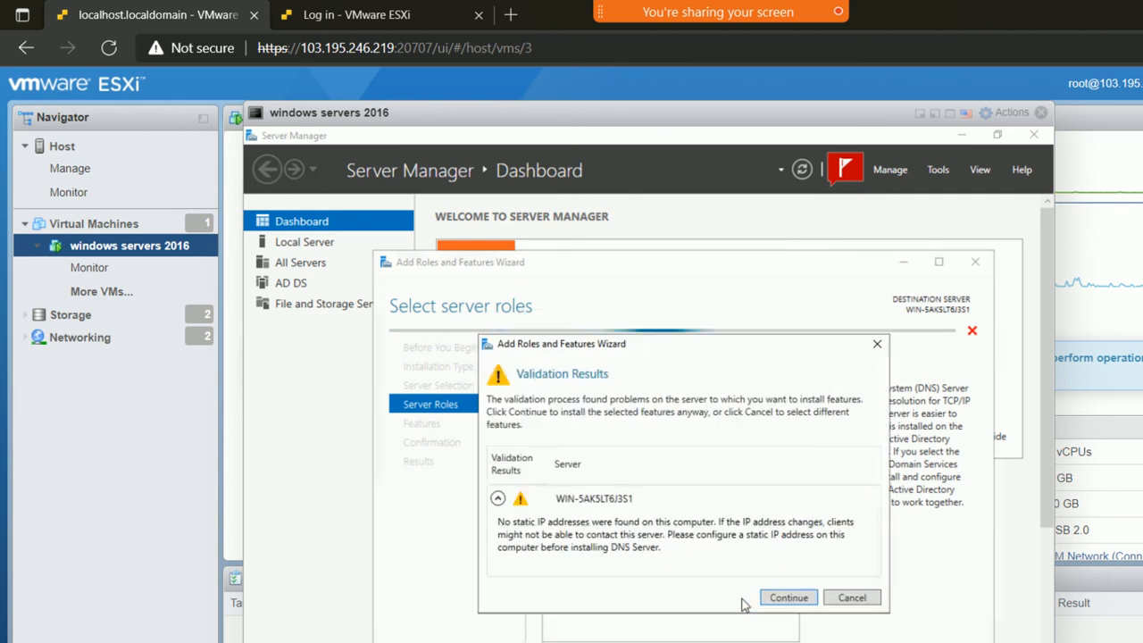
{"action": "left_click", "coordinate": [789, 598]}
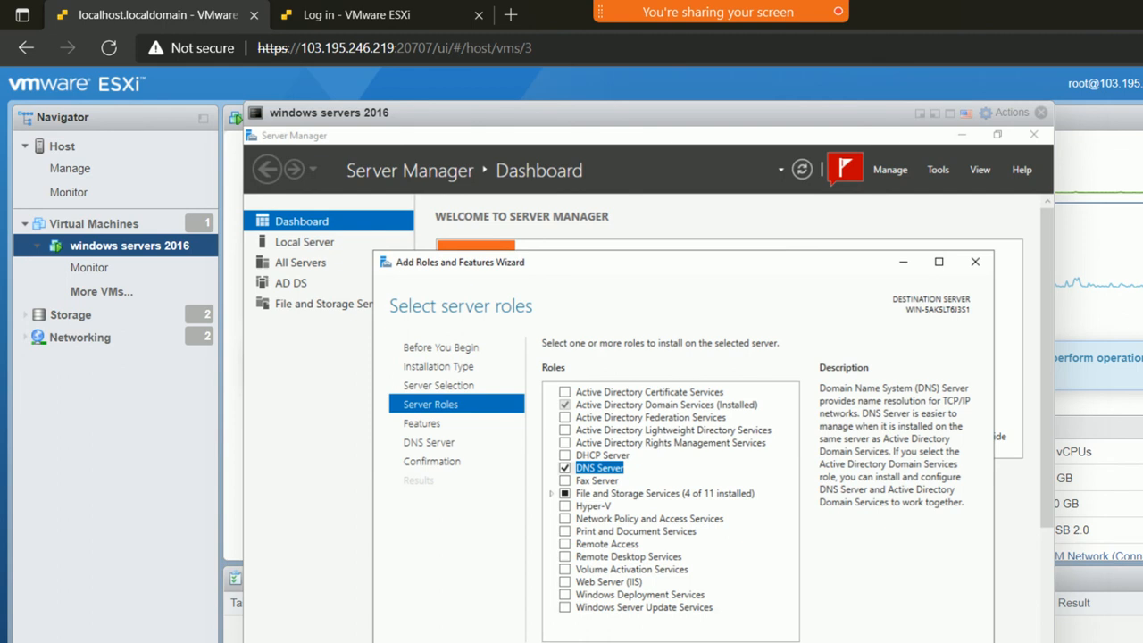
Add .NET Framework 3.5 Features to the DNS Server installation and proceed to the confirmation of the selections
{"action": "key", "text": "alt+n"}
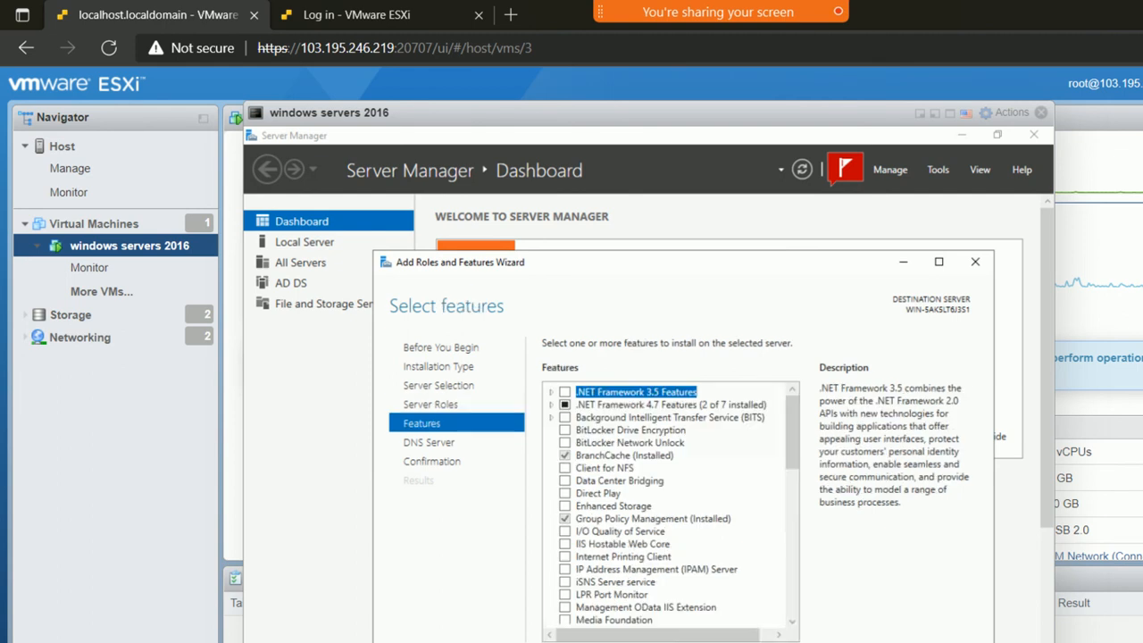
{"action": "left_click", "coordinate": [564, 392]}
{"action": "key", "text": "alt+n"}
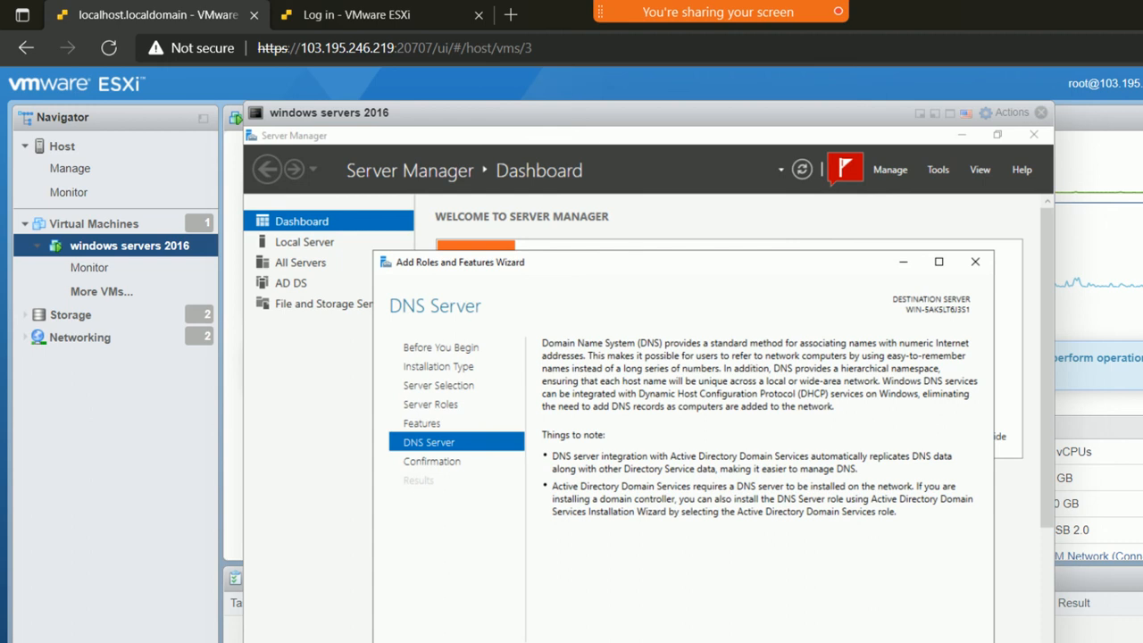
{"action": "key", "text": "alt+n"}
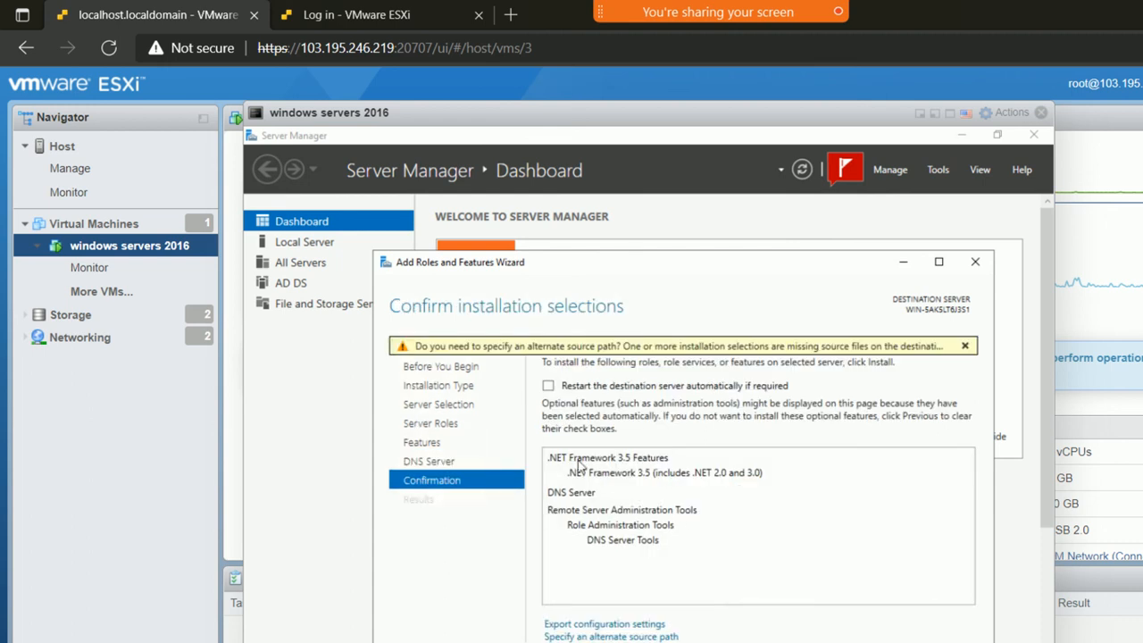
Allow automatic restart of the destination server if required and try to install DNS Server with .NET Framework 3.5 Features
{"action": "left_click", "coordinate": [548, 385]}
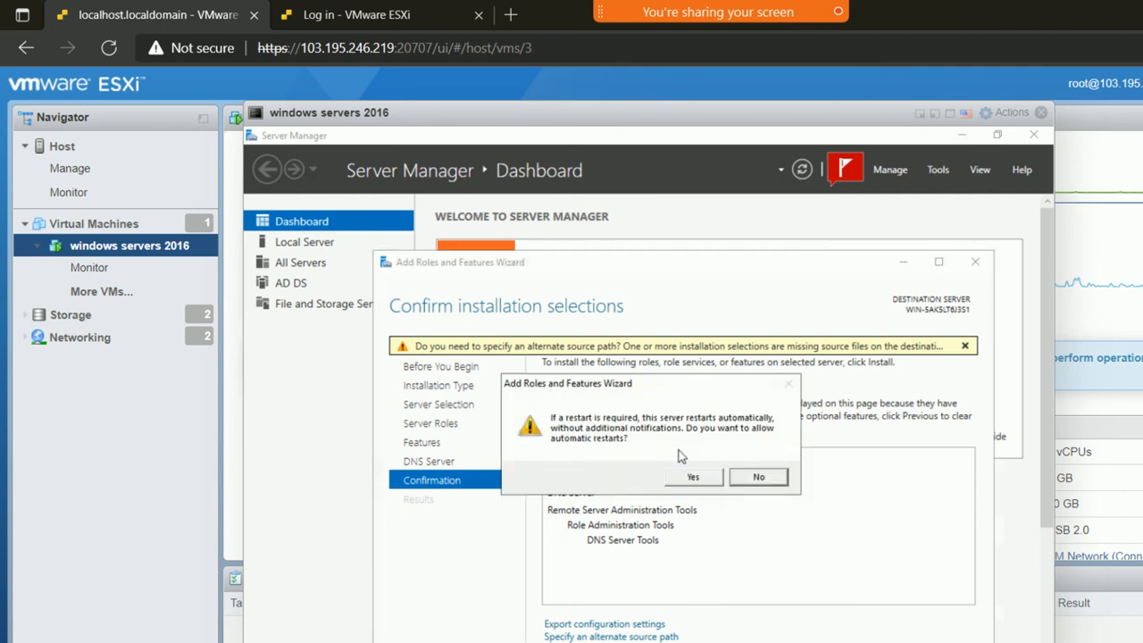
{"action": "left_click", "coordinate": [694, 477]}
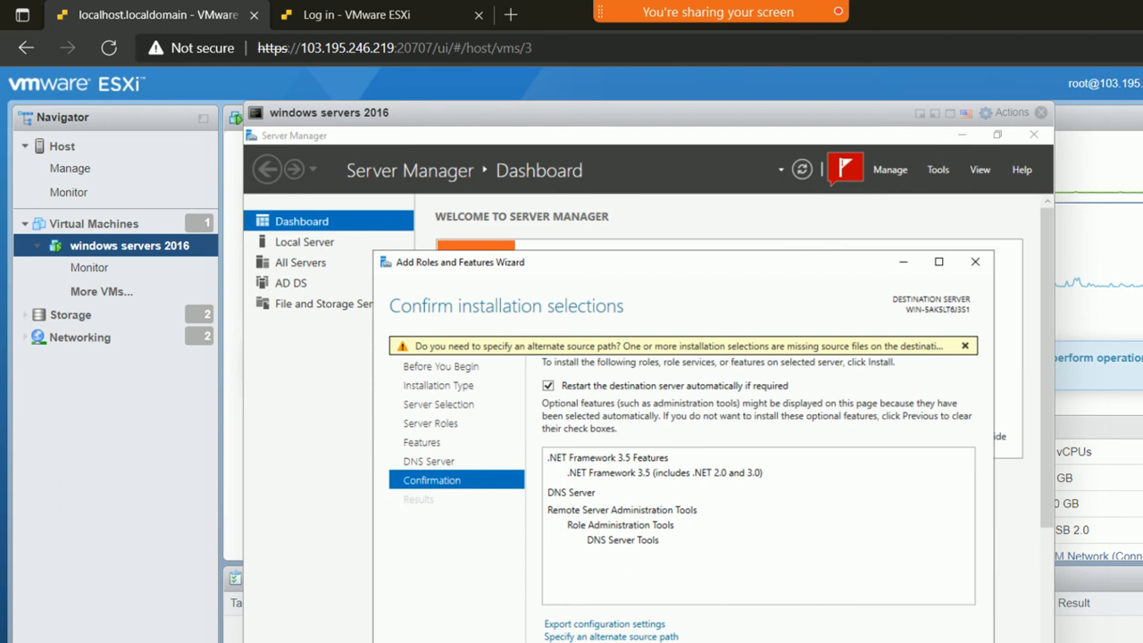
{"action": "left_click", "coordinate": [879, 642]}
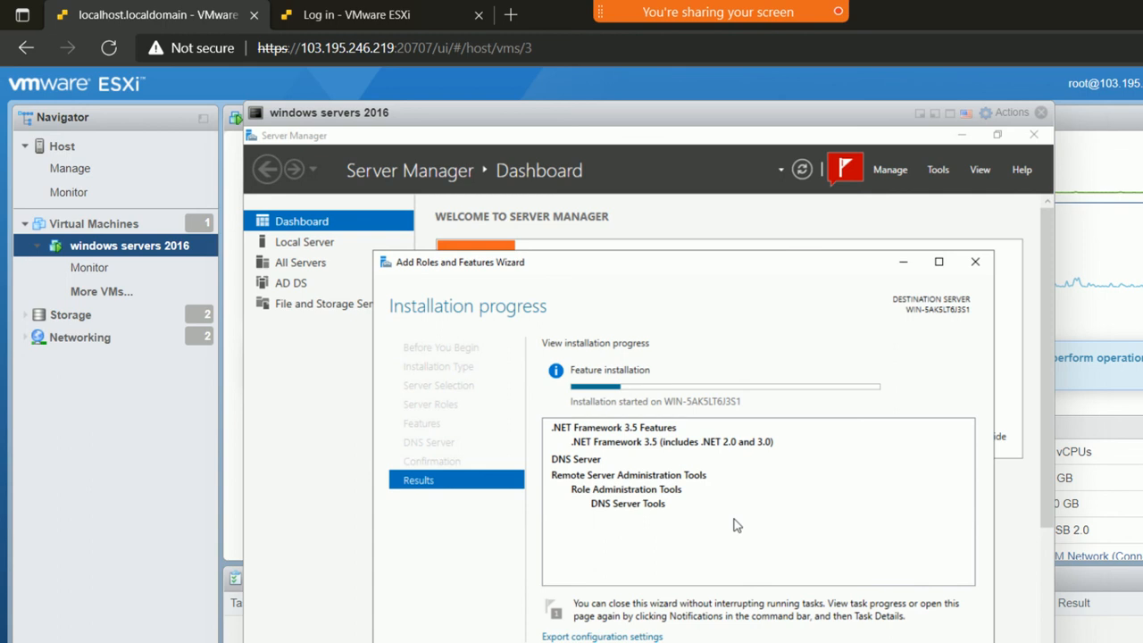
{"action": "mouse_move", "coordinate": [748, 16]}
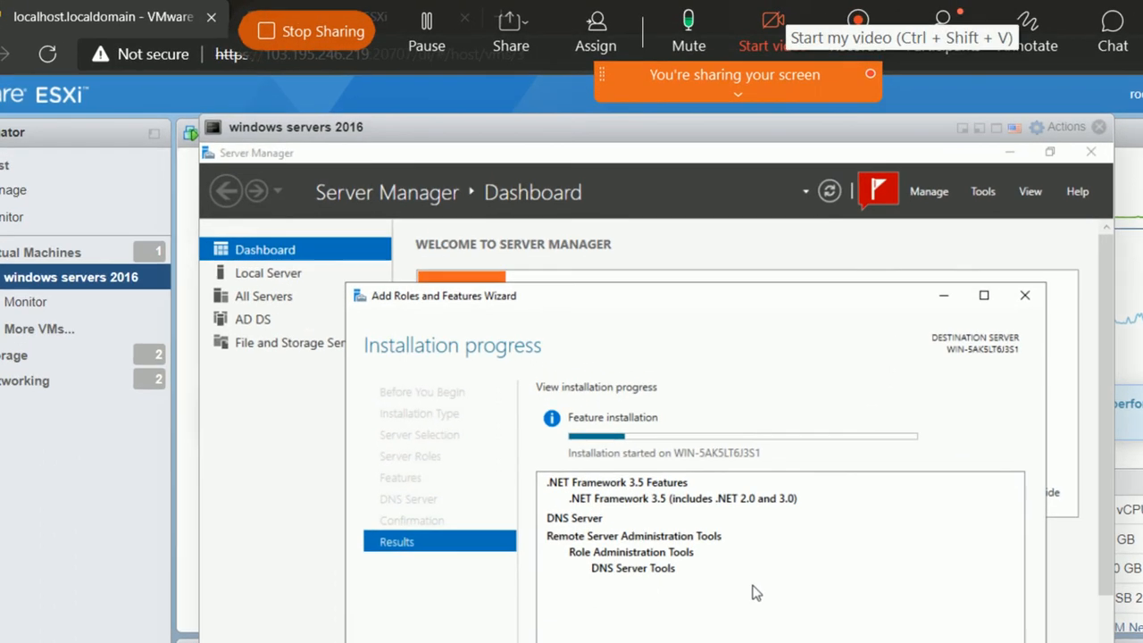
{"action": "left_click", "coordinate": [678, 24]}
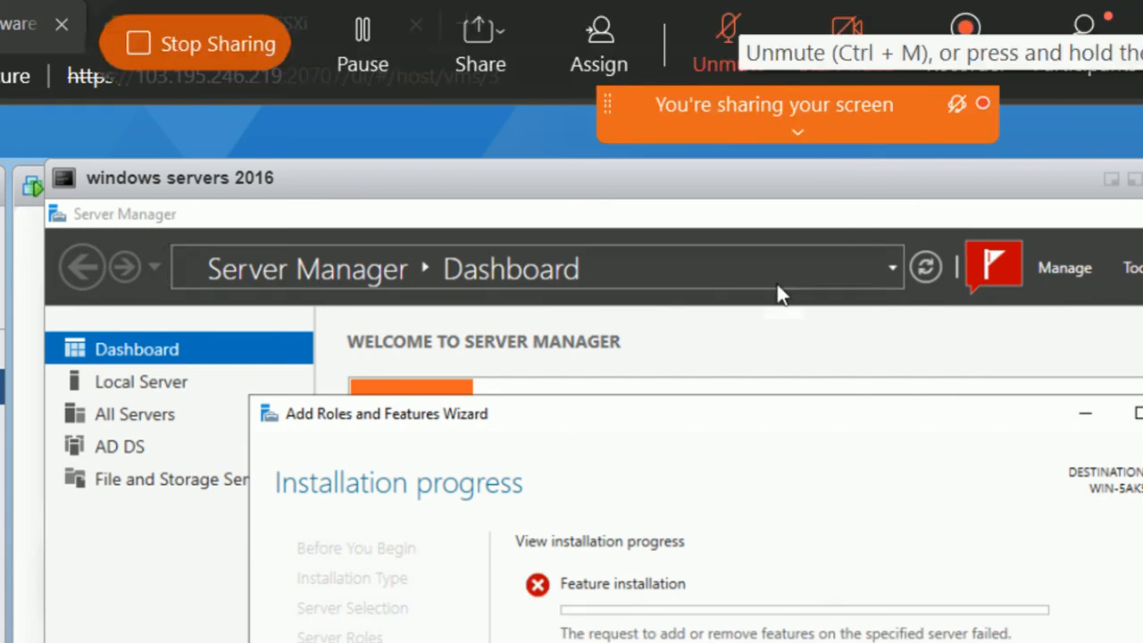
{"action": "key", "text": "ctrl+m"}
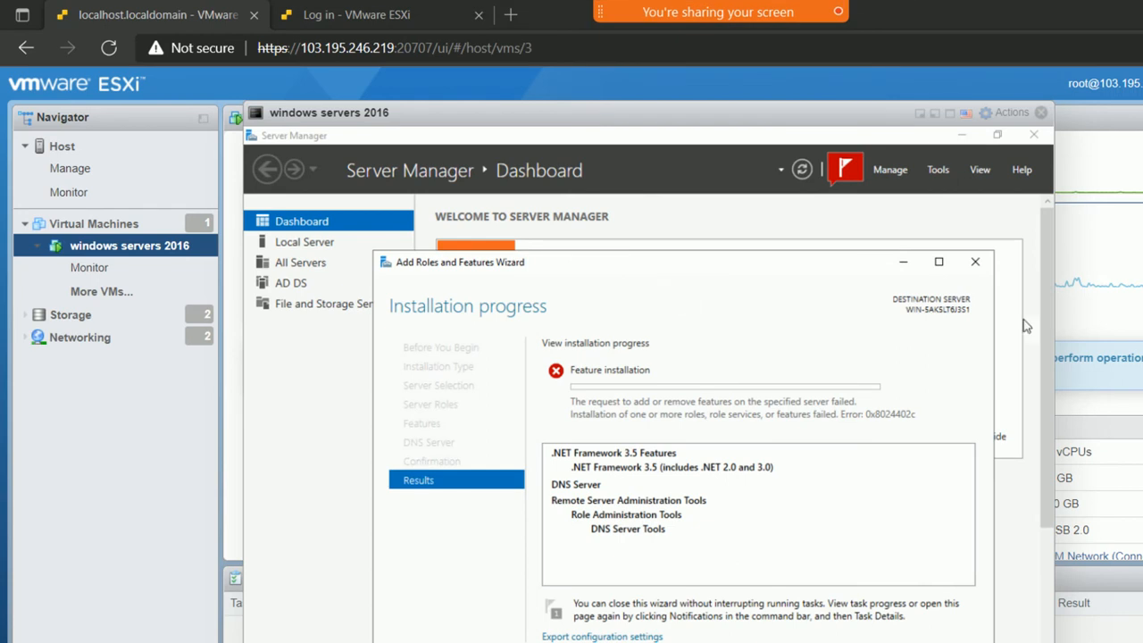
Close the Add Roles and Features Wizard to return to the Server Manager dashboard
{"action": "left_click", "coordinate": [970, 263]}
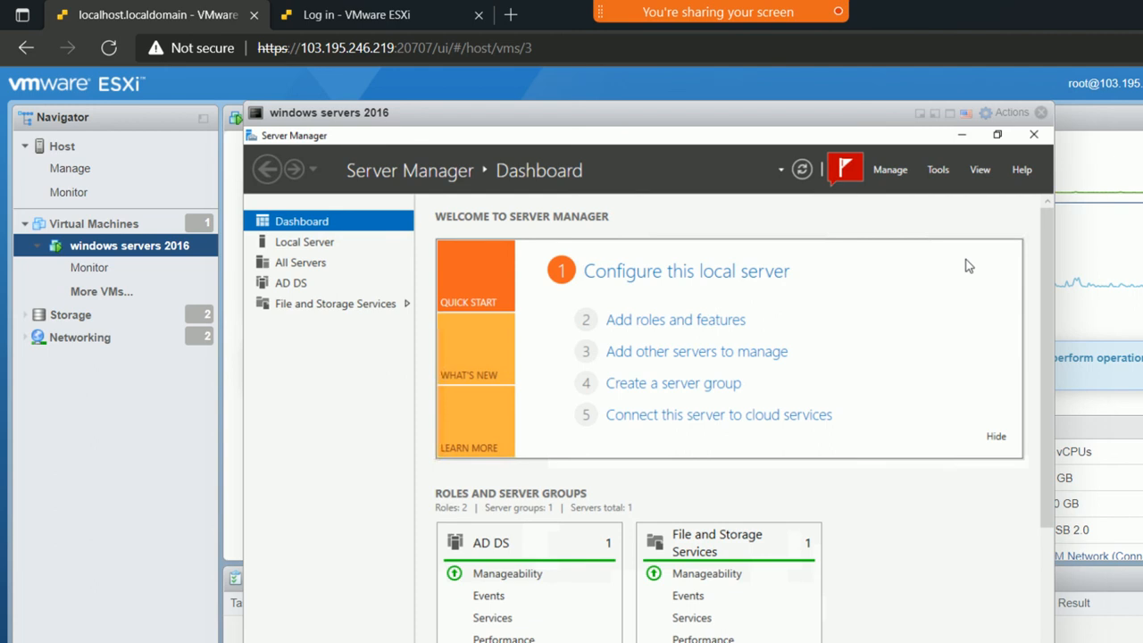
Minimize Server Manager in the guest and clear the open Whiteboard, Excel and Snipping Tool windows to reach the host desktop
{"action": "left_click", "coordinate": [961, 134]}
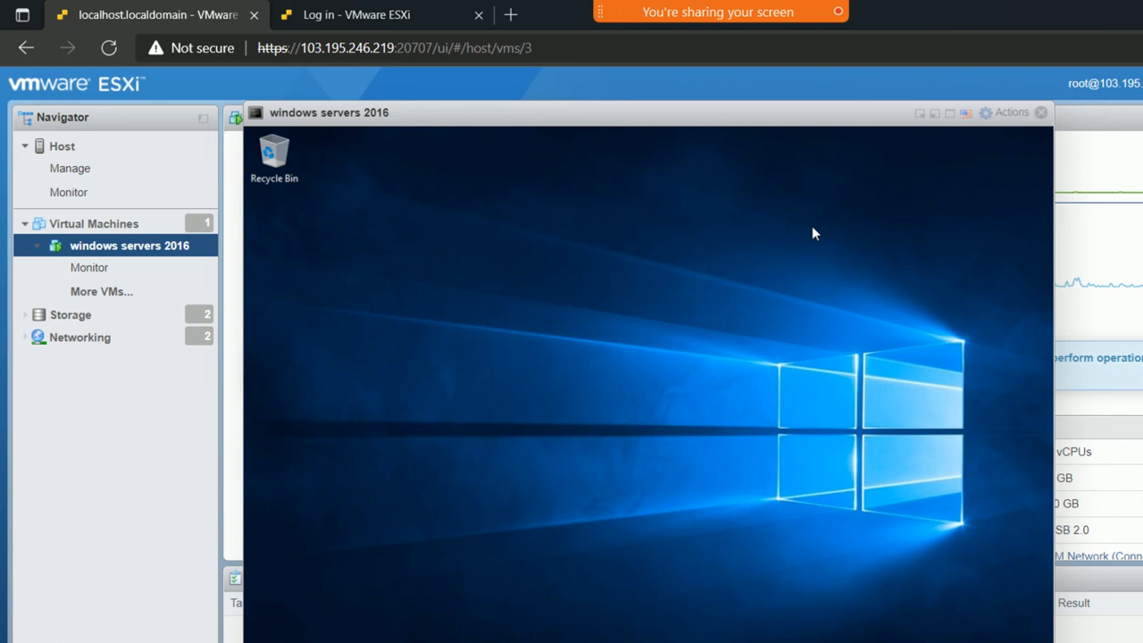
{"action": "key", "text": "alt+Tab"}
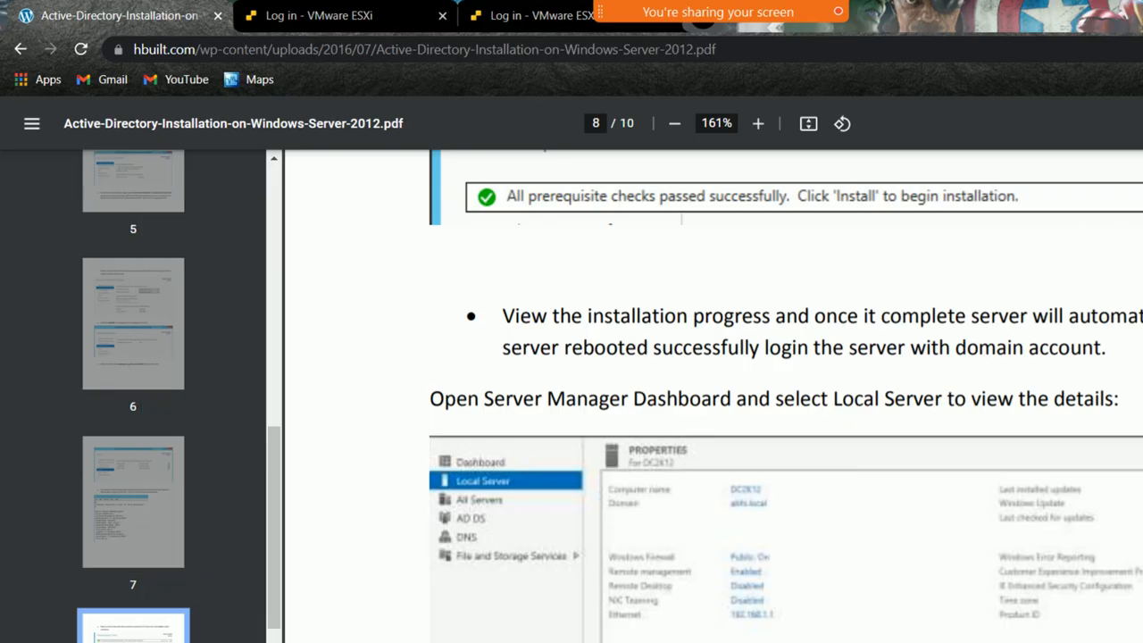
{"action": "left_click", "coordinate": [1142, 12]}
{"action": "left_click", "coordinate": [1142, 12]}
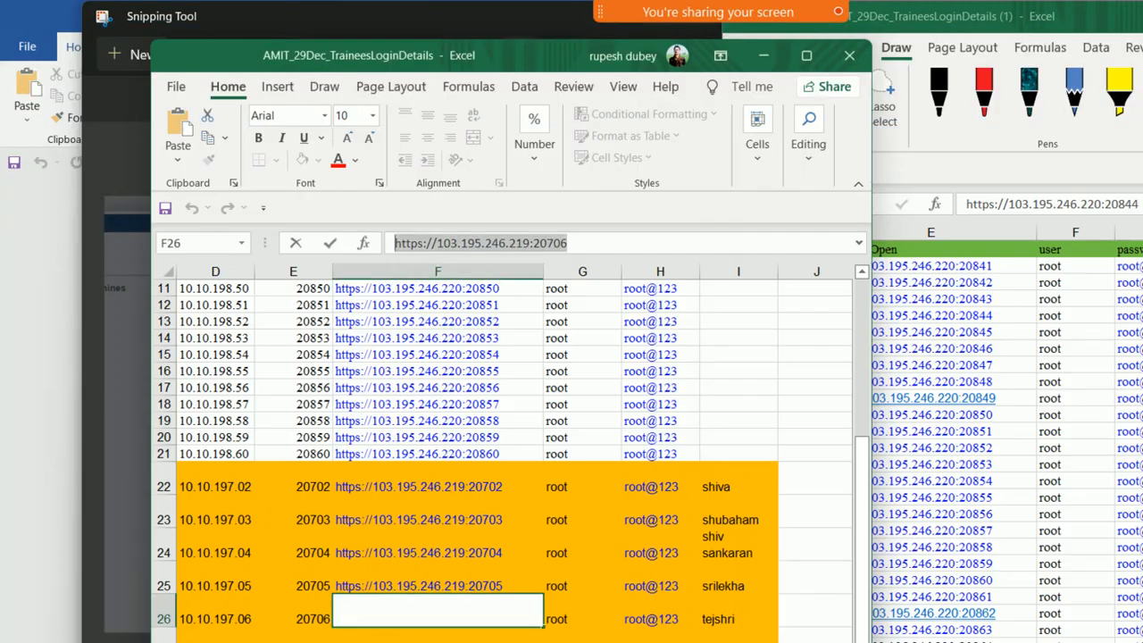
{"action": "left_click", "coordinate": [1142, 16]}
{"action": "left_click", "coordinate": [764, 56]}
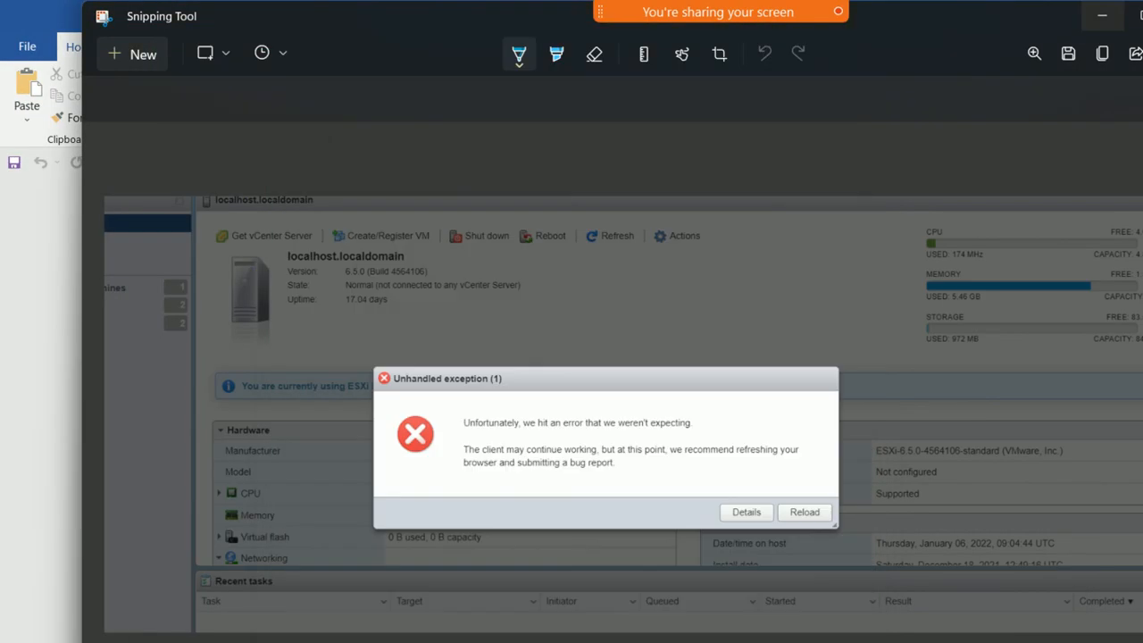
{"action": "left_click", "coordinate": [1103, 16]}
{"action": "left_click", "coordinate": [1142, 16]}
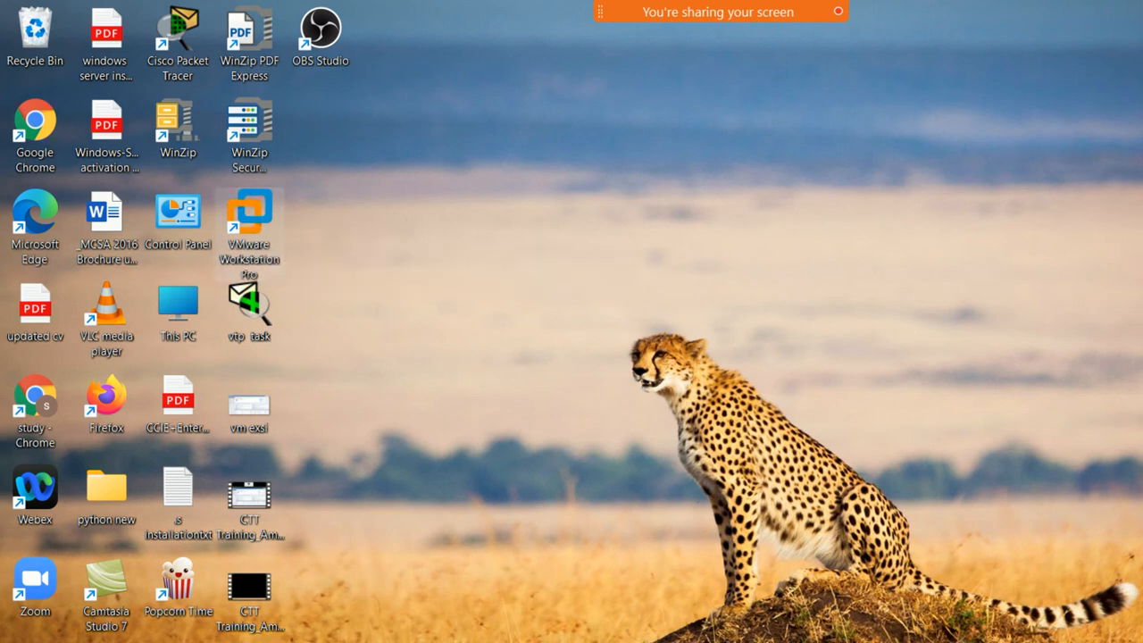
Open VMware Workstation to view the Windows Server 2008 R2 x64 and Windows 10 virtual machines, and close it
{"action": "double_click", "coordinate": [249, 223]}
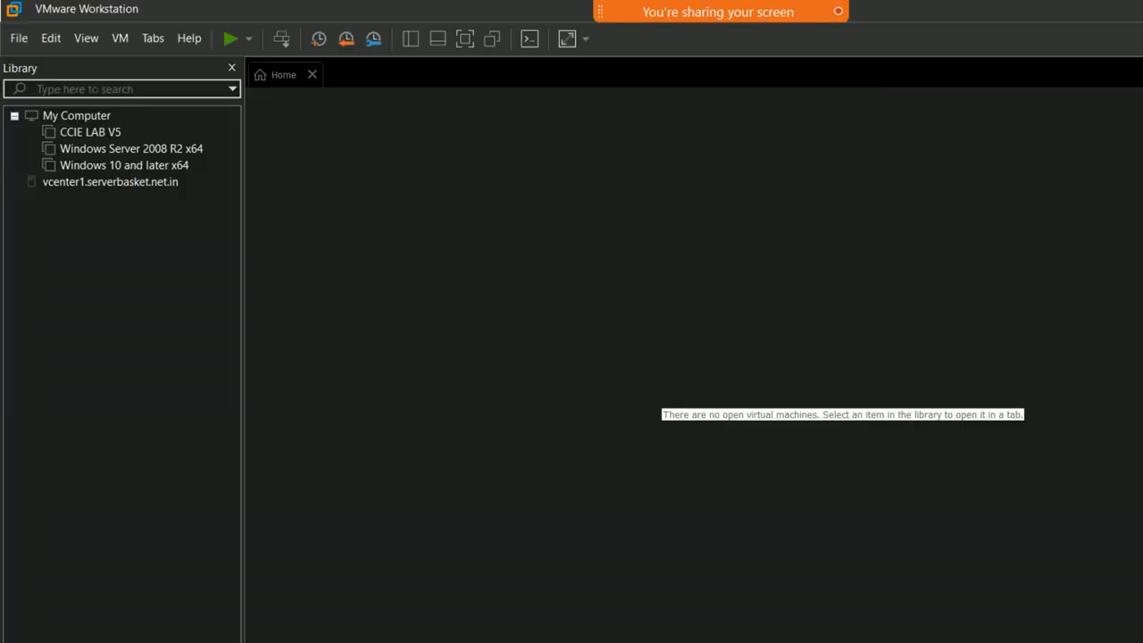
{"action": "left_click", "coordinate": [124, 165]}
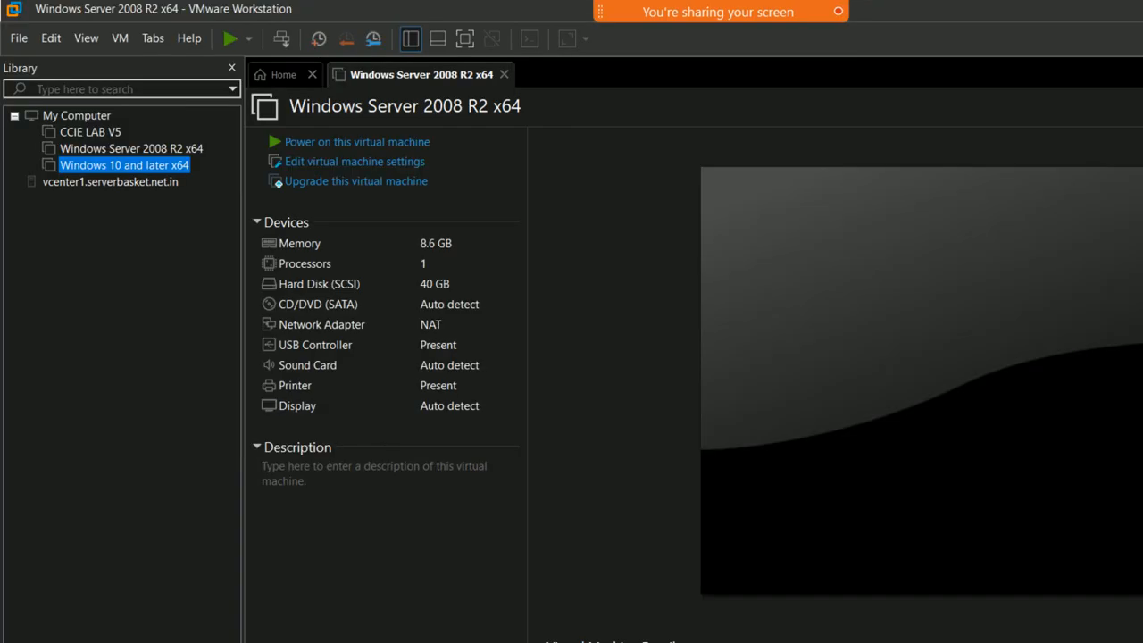
{"action": "key", "text": "alt+F4"}
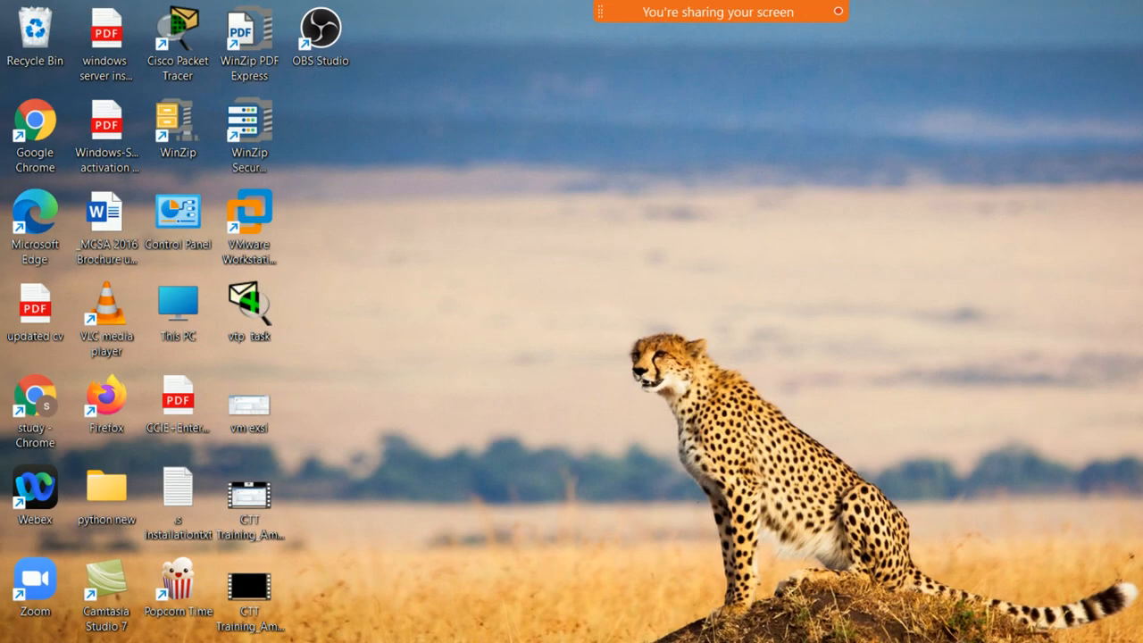
Switch to Chrome and search Google for gns3vm in a new tab
{"action": "key", "text": "alt+Tab"}
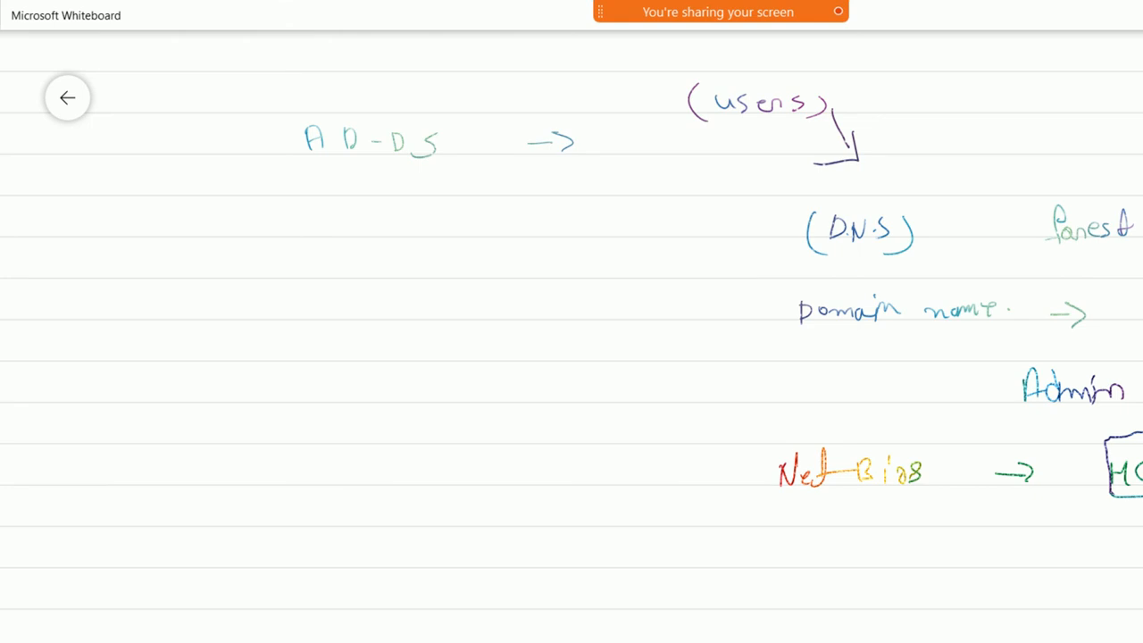
{"action": "key", "text": "alt+Tab"}
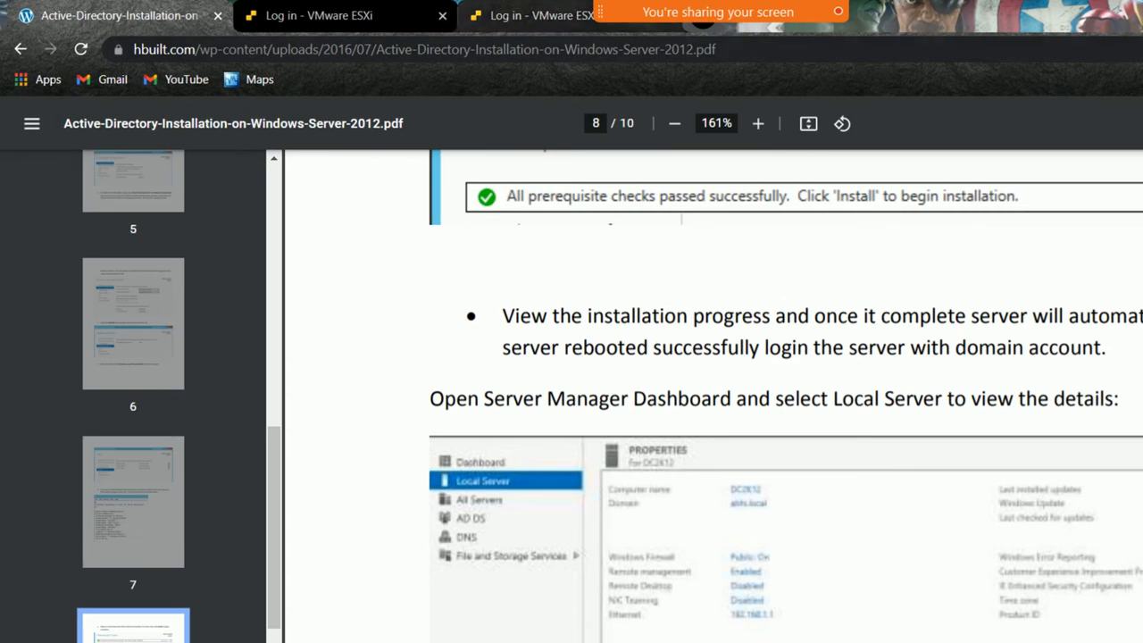
{"action": "key", "text": "ctrl+t"}
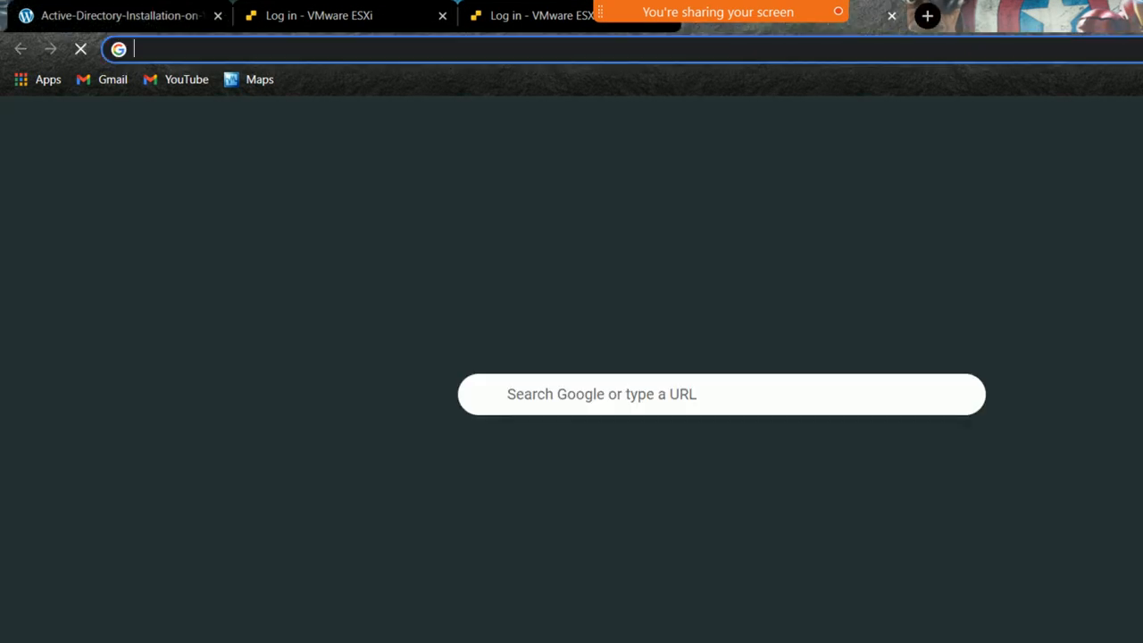
{"action": "left_click", "coordinate": [509, 394]}
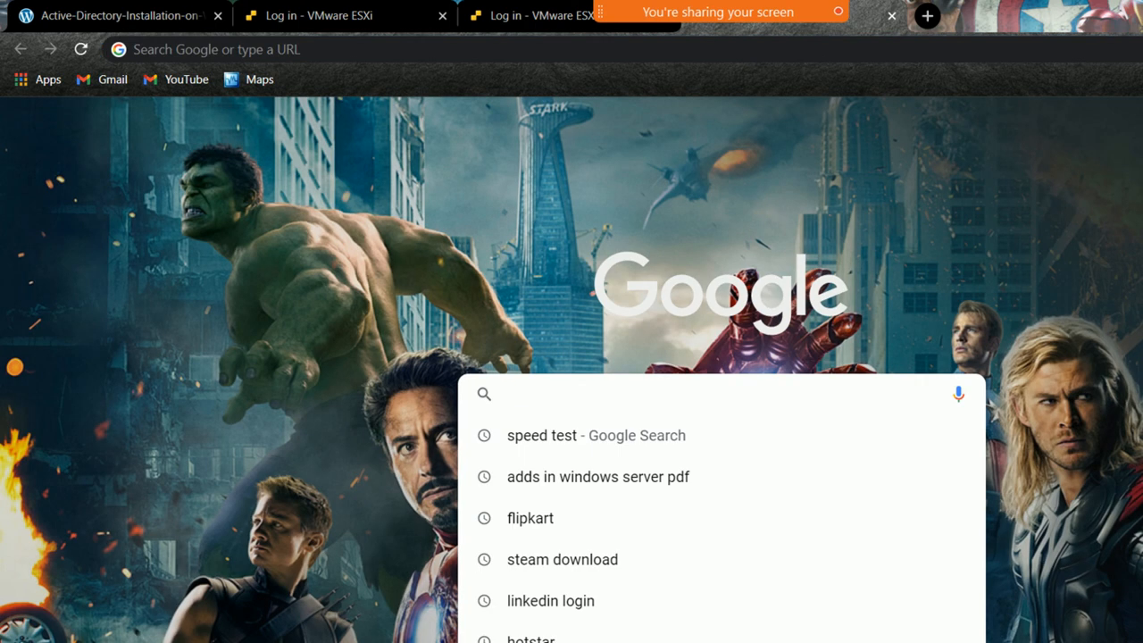
{"action": "type", "text": "gns3vm"}
{"action": "key", "text": "Return"}
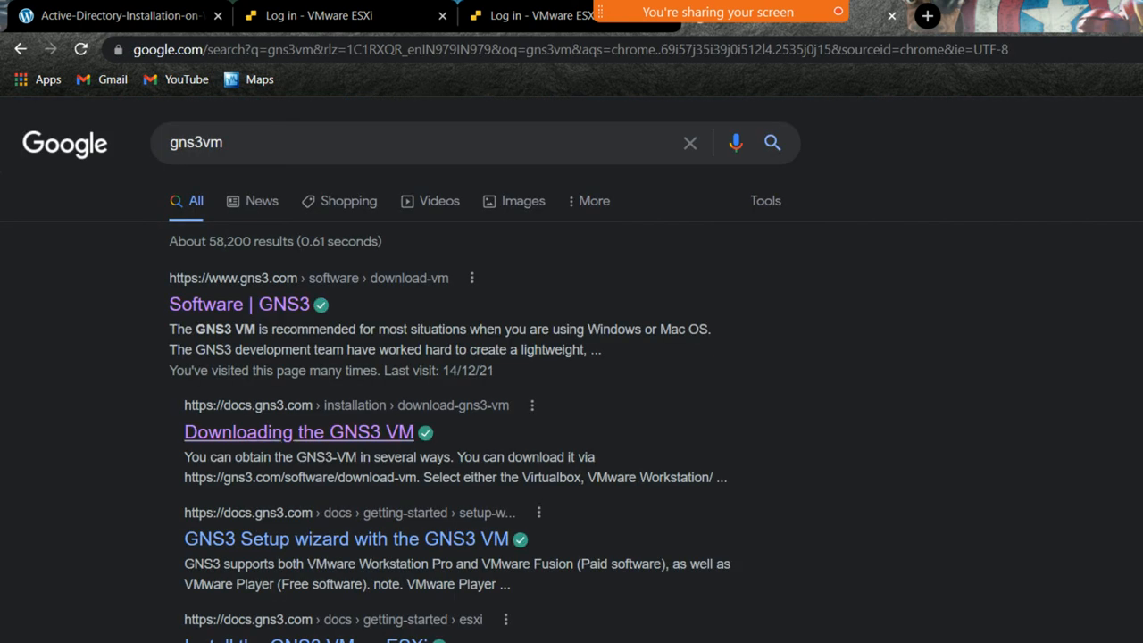
Try to open the "Downloading the GNS3 VM" documentation page from the search results, retrying it from the results list
{"action": "left_click", "coordinate": [299, 432]}
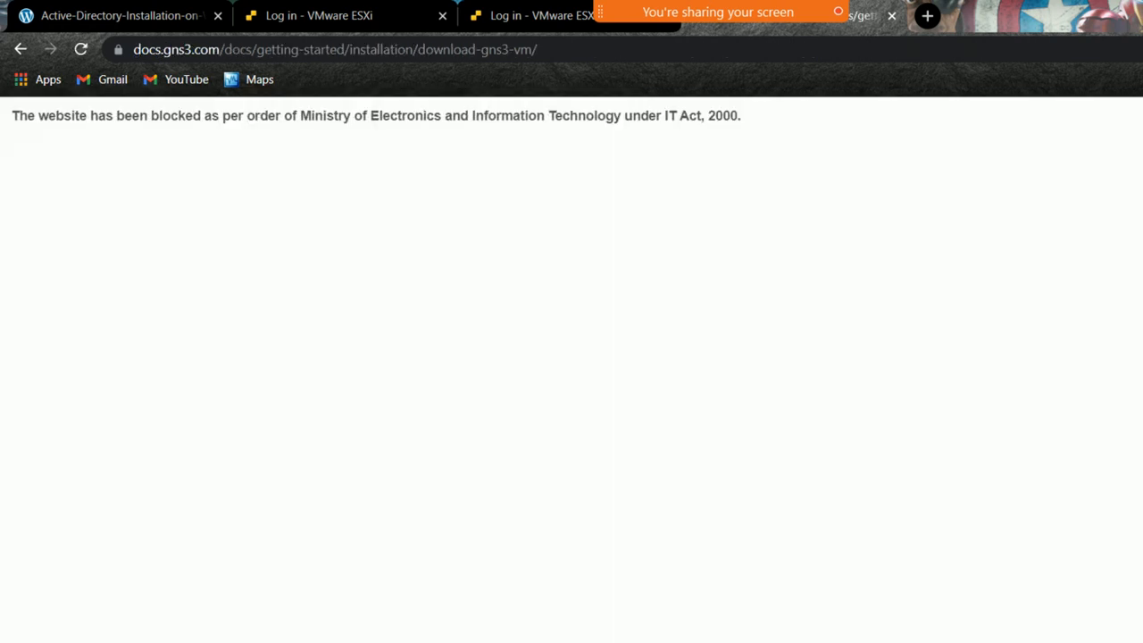
{"action": "key", "text": "alt+Left"}
{"action": "left_click", "coordinate": [299, 432]}
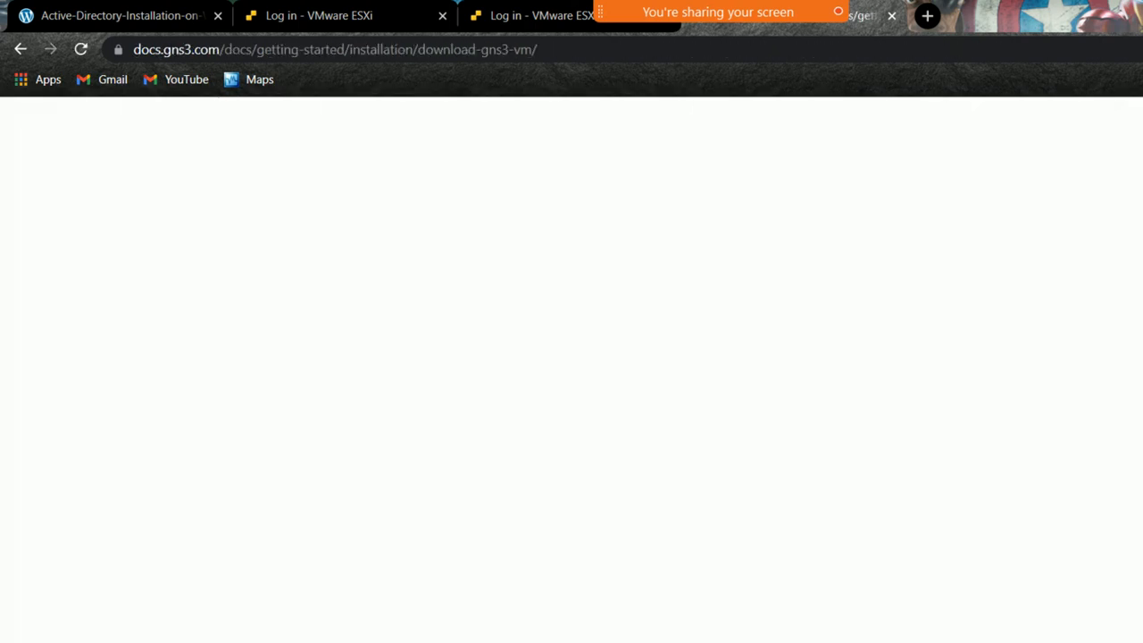
{"action": "key", "text": "alt+Left"}
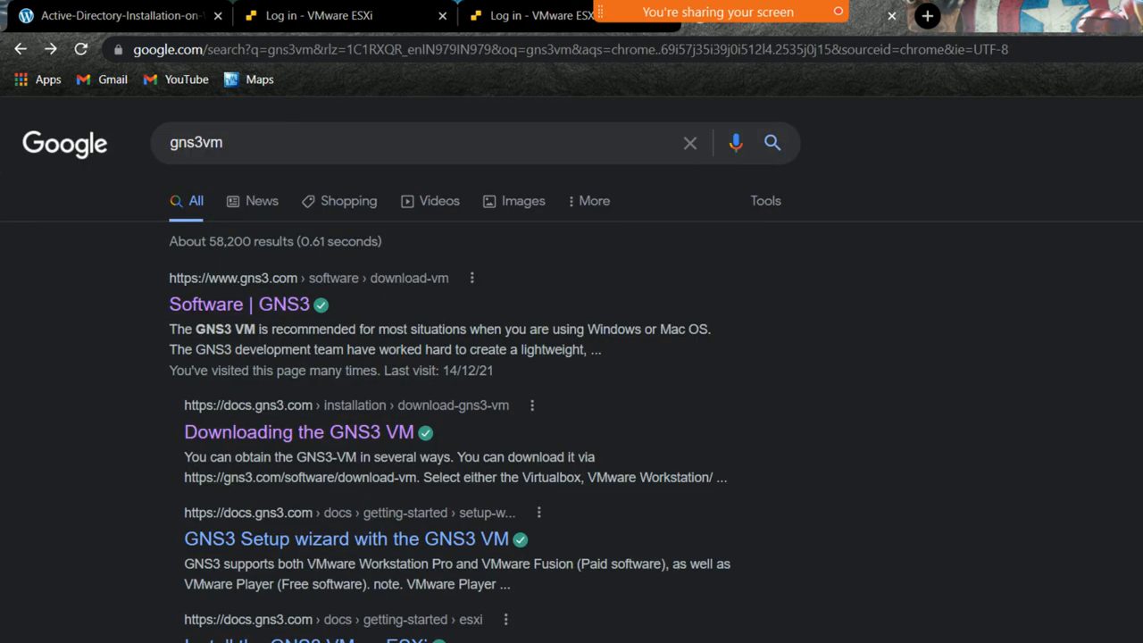
{"action": "left_click", "coordinate": [300, 432]}
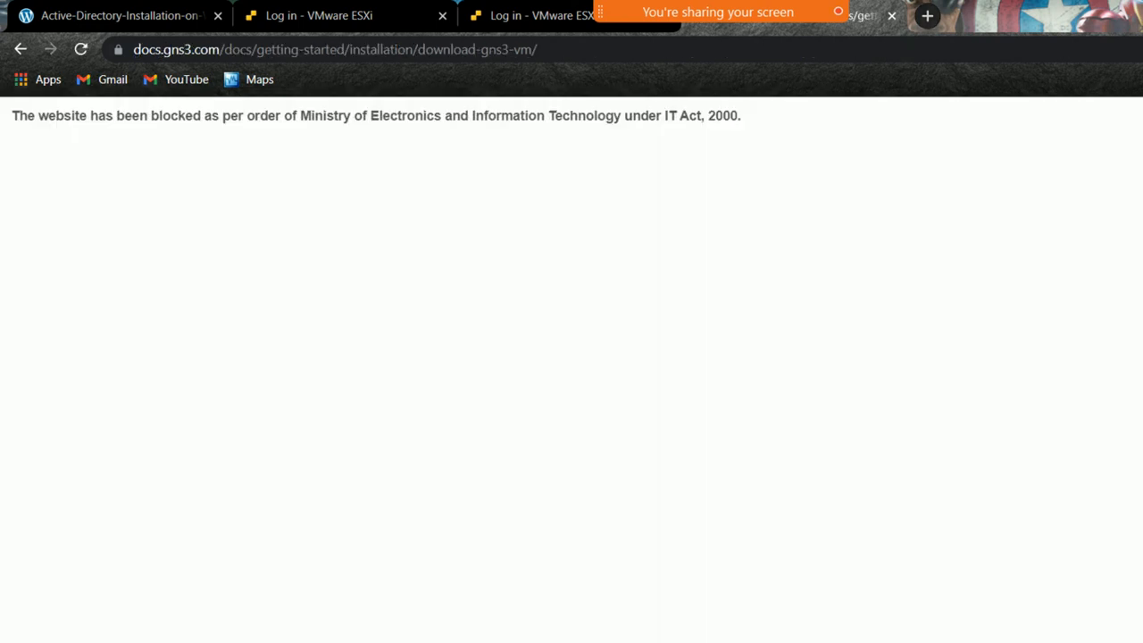
Search for gns3vm again in a new tab and open the "Software | GNS3" result
{"action": "key", "text": "ctrl+t"}
{"action": "left_click", "coordinate": [685, 394]}
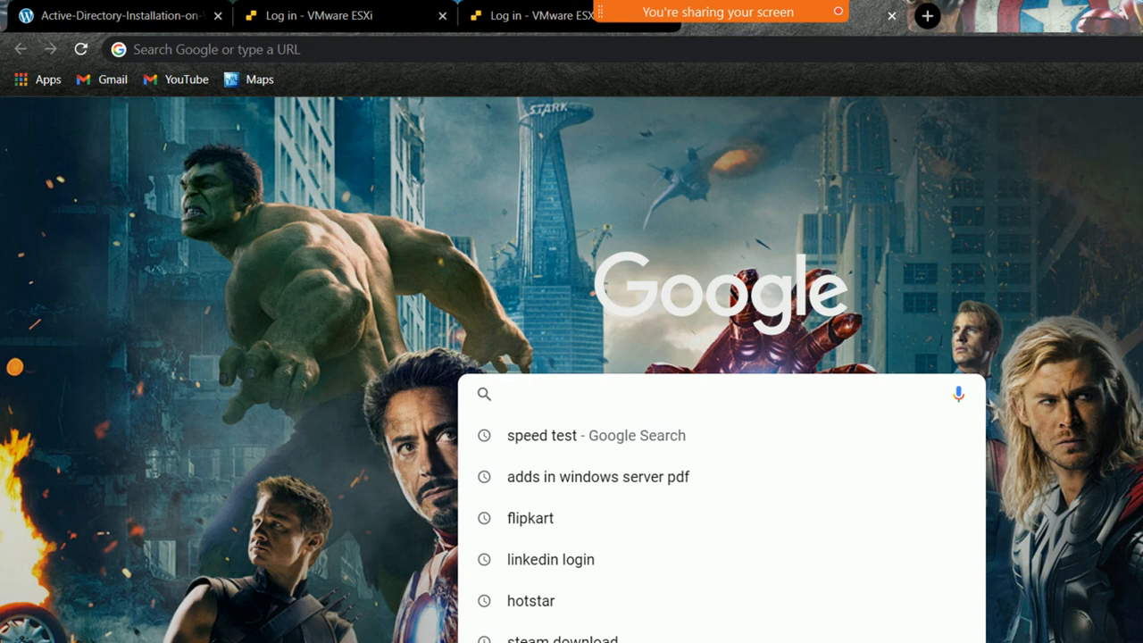
{"action": "type", "text": "gns3vm"}
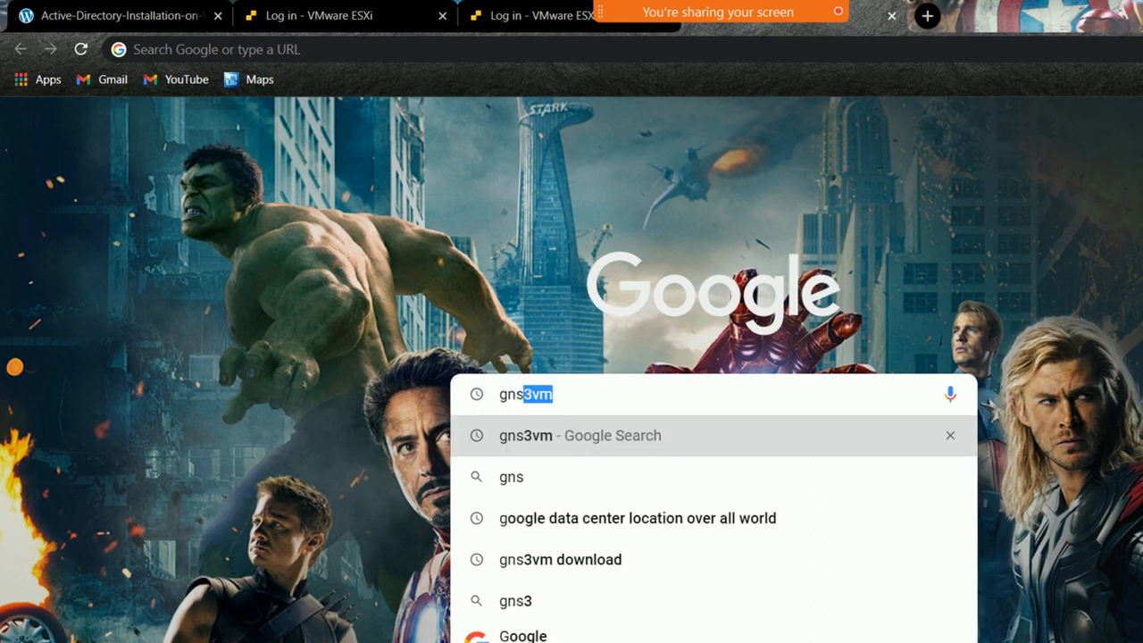
{"action": "key", "text": "Return"}
{"action": "left_click", "coordinate": [239, 304]}
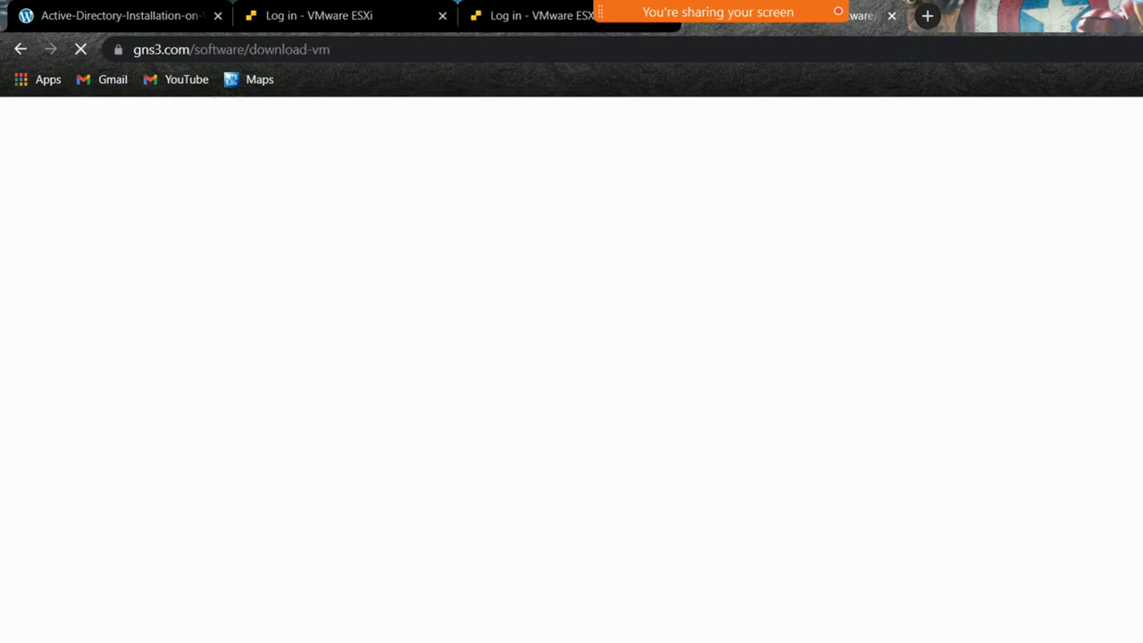
Retry the GNS3 documentation result, then go back and open the GNS3 software page to view the VM downloads per hypervisor
{"action": "left_click", "coordinate": [21, 49]}
{"action": "left_click", "coordinate": [299, 432]}
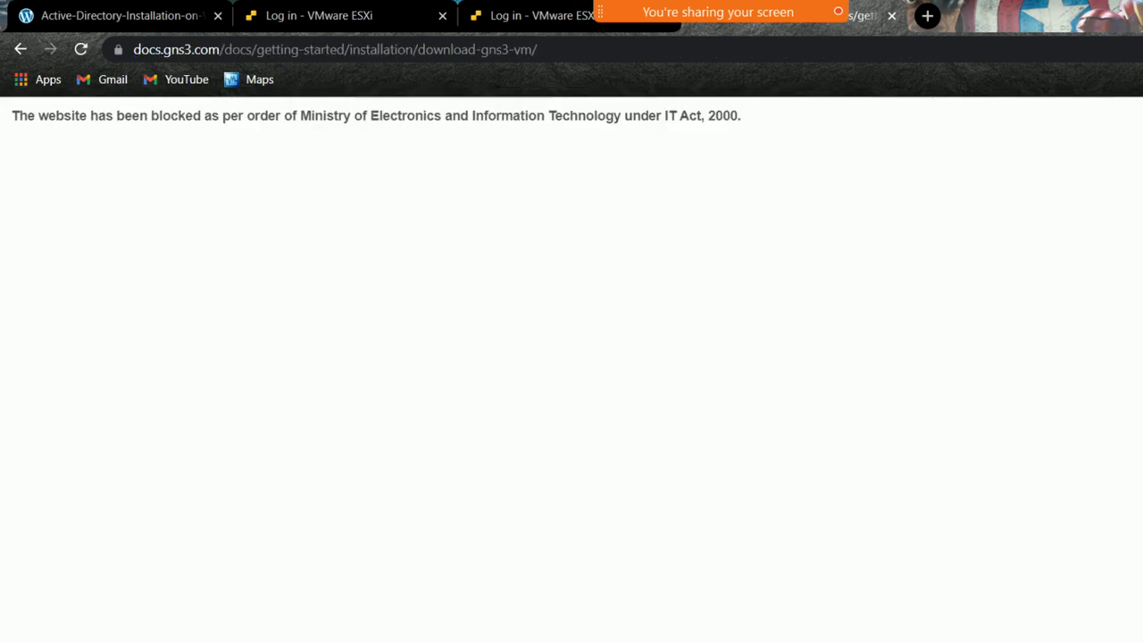
{"action": "left_click", "coordinate": [20, 49]}
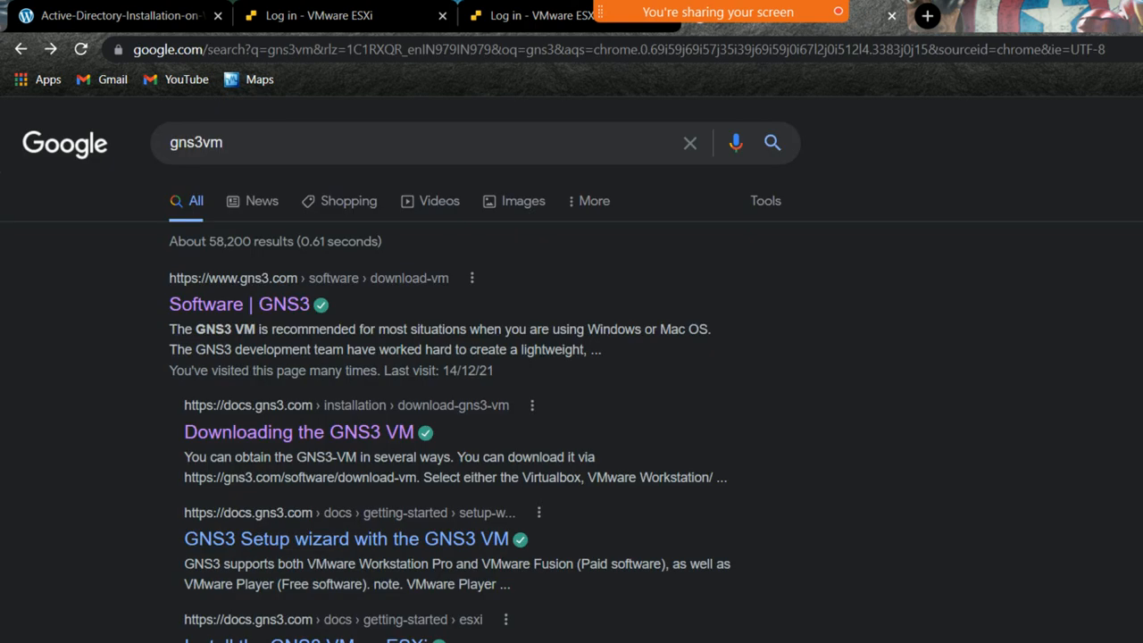
{"action": "left_click", "coordinate": [240, 304]}
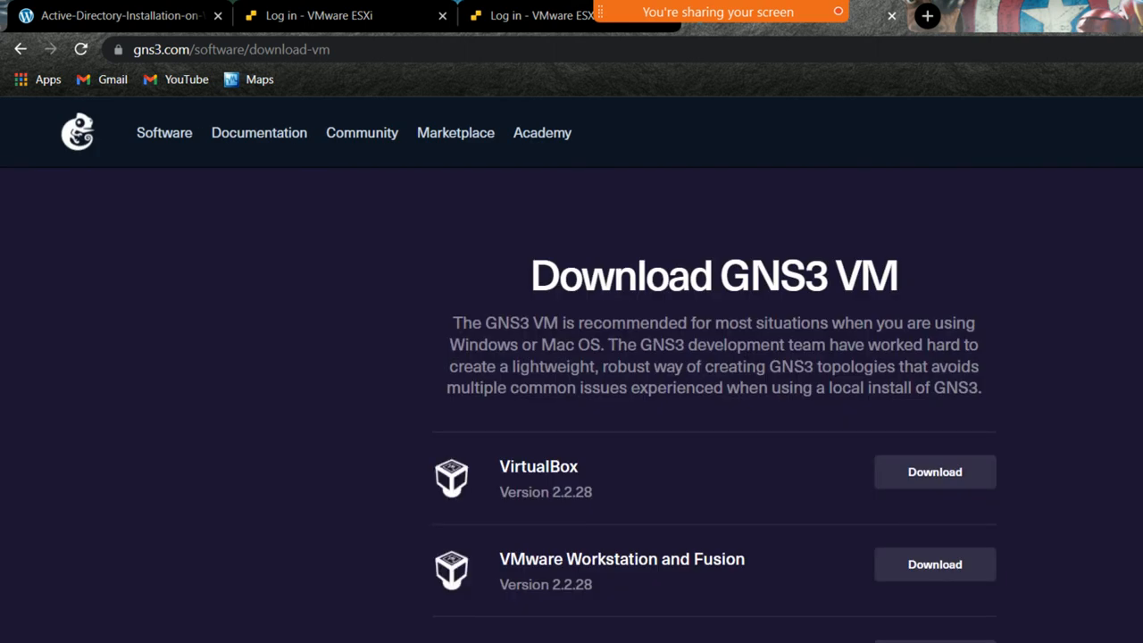
{"action": "scroll", "coordinate": [714, 435], "scroll_direction": "down", "scroll_amount": 2}
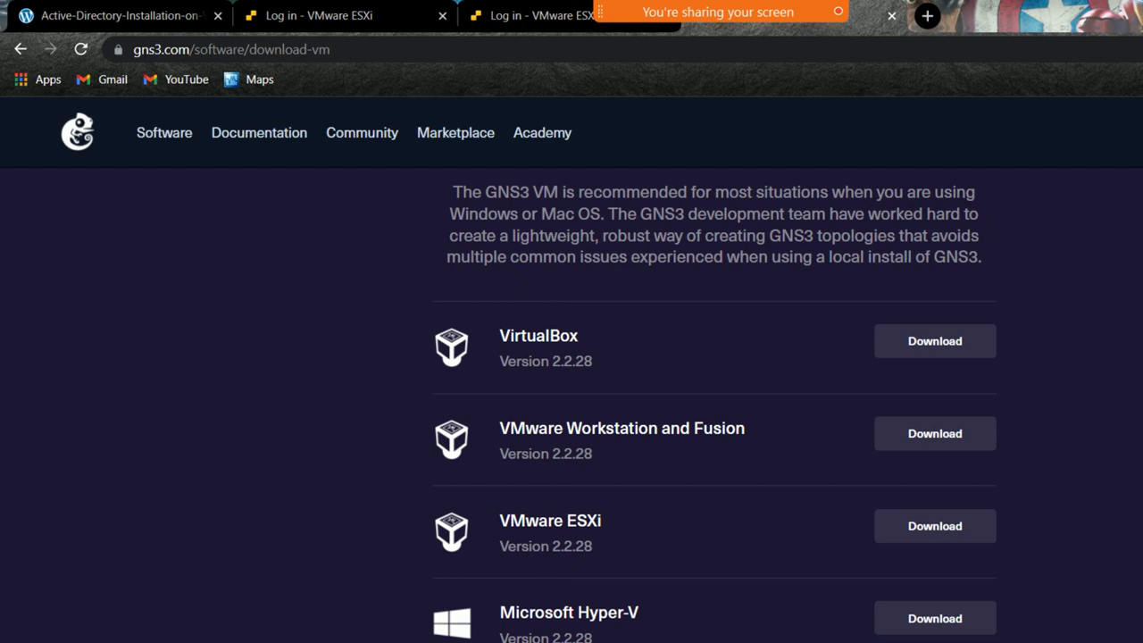
View the open VMware ESXi login page and return to the GNS3 VM download page
{"action": "left_click", "coordinate": [319, 15]}
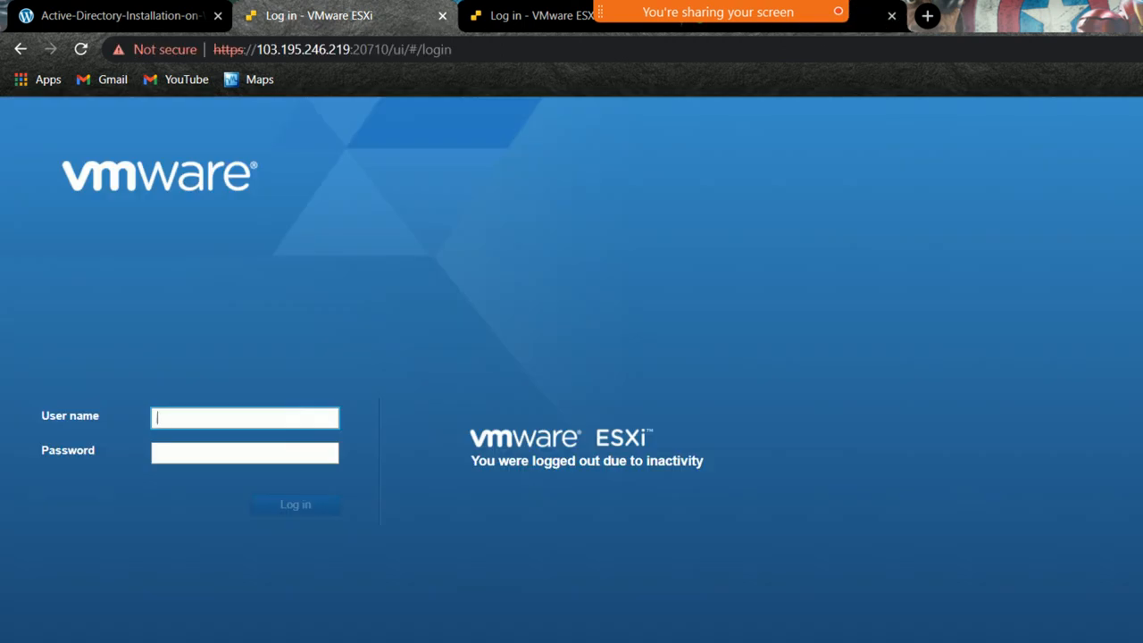
{"action": "key", "text": "super+Down"}
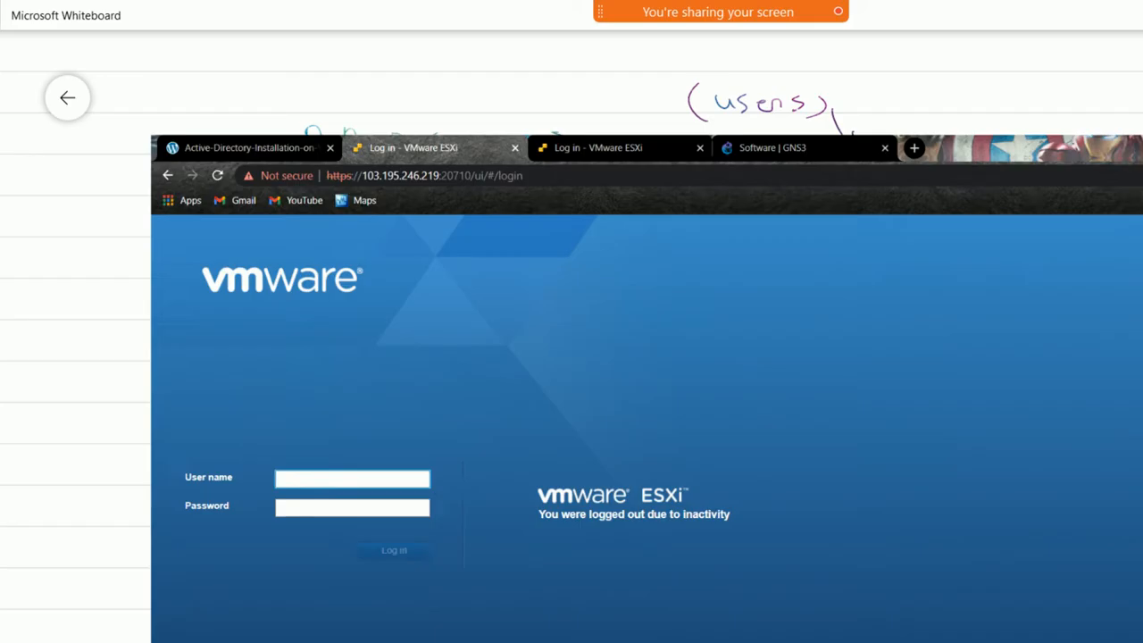
{"action": "key", "text": "alt+Tab"}
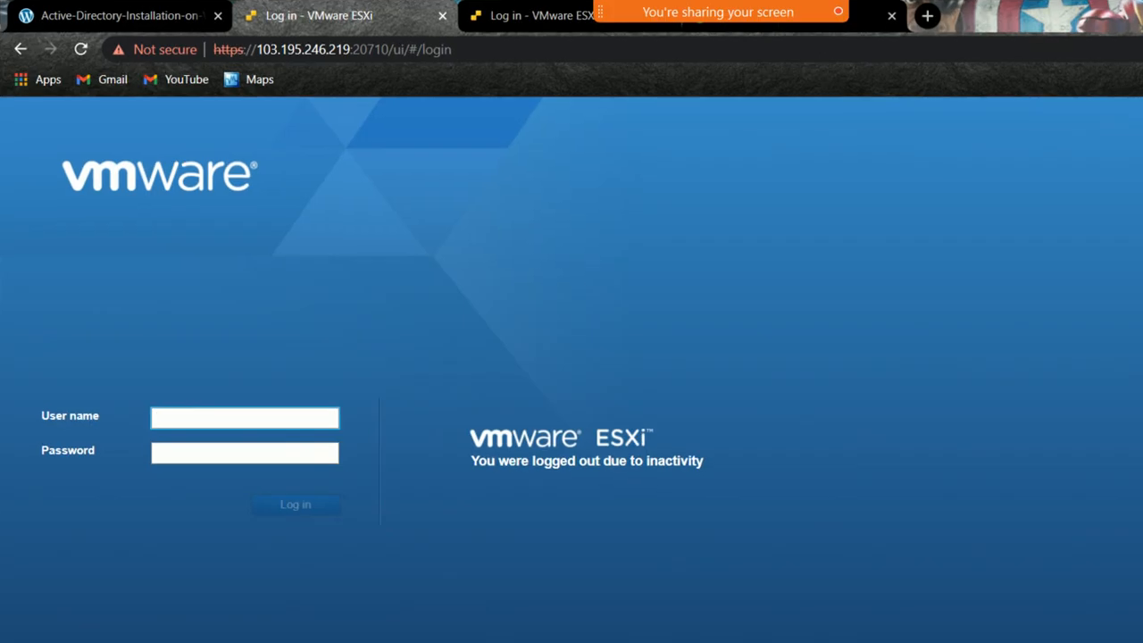
{"action": "left_click", "coordinate": [865, 15]}
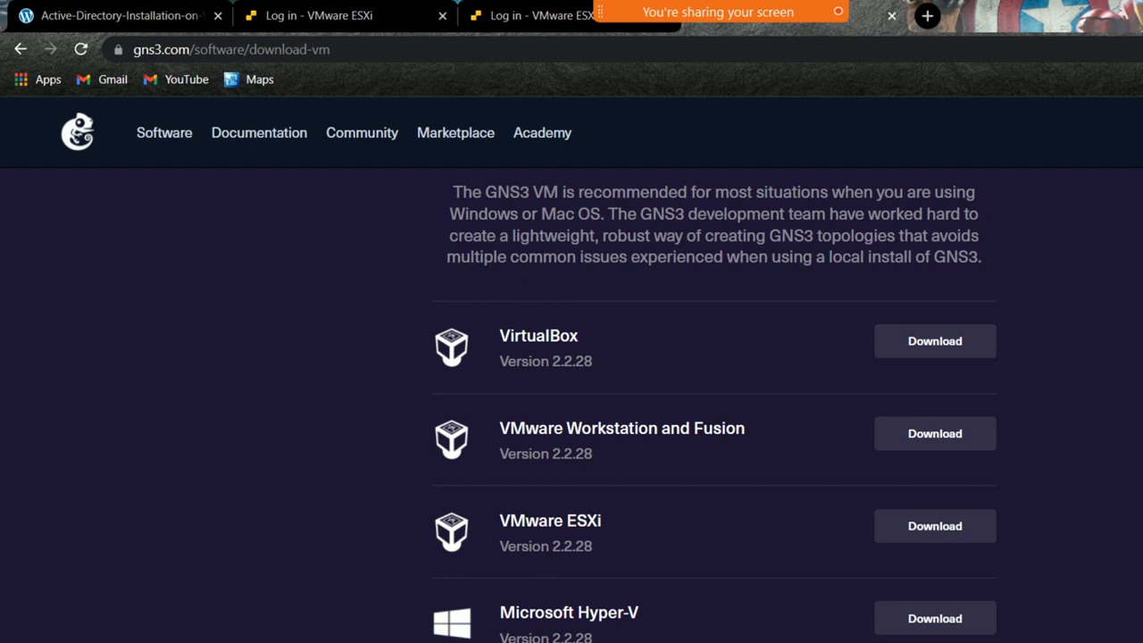
Search Google for "hyper v download" in a new tab and open the Microsoft Docs page on enabling Hyper-V on Windows 10
{"action": "left_click", "coordinate": [928, 16]}
{"action": "left_click", "coordinate": [645, 394]}
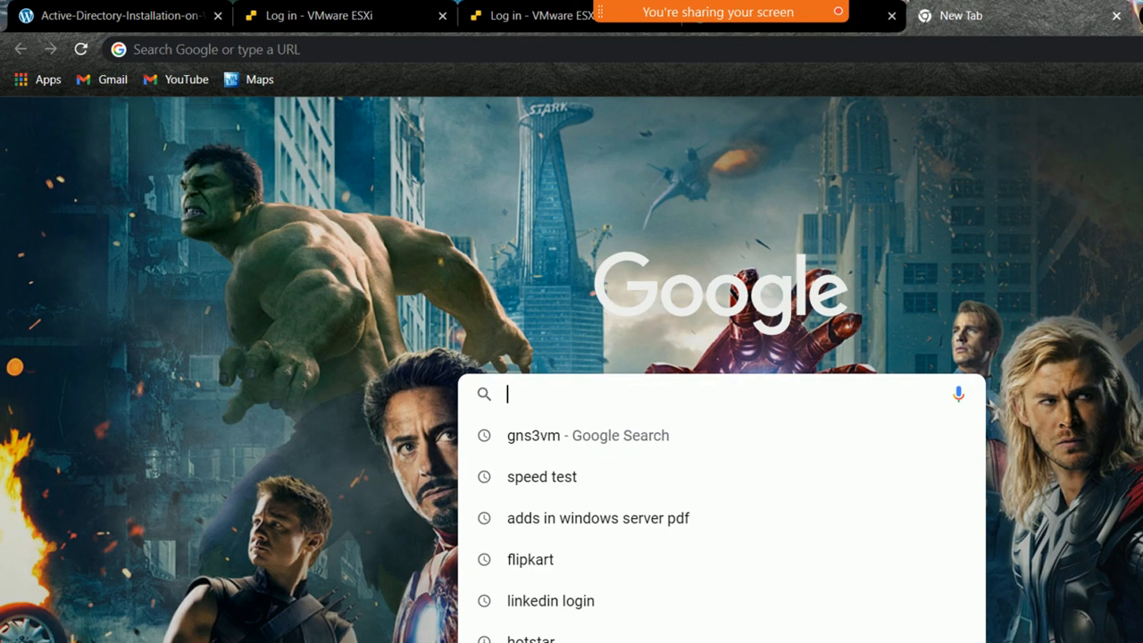
{"action": "type", "text": "h"}
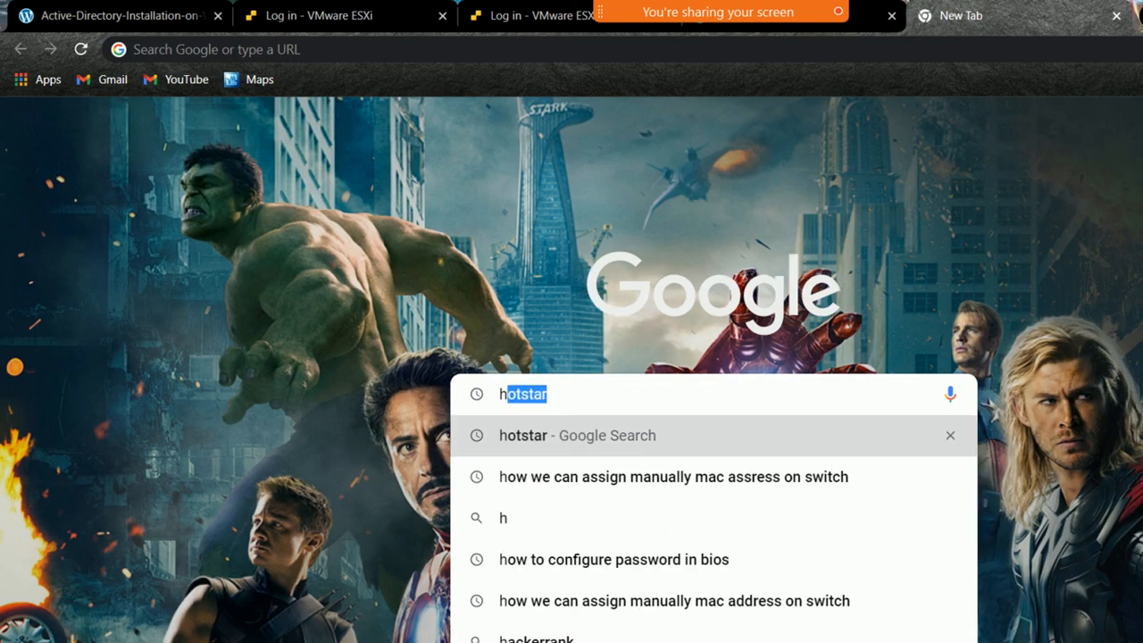
{"action": "type", "text": "yperv"}
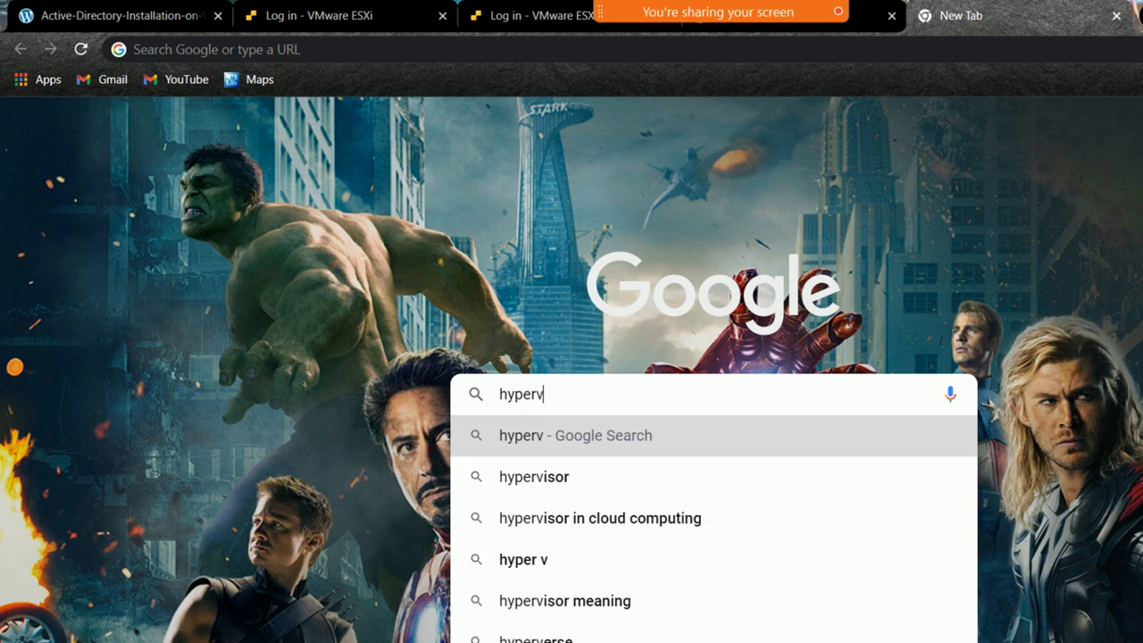
{"action": "type", "text": " do"}
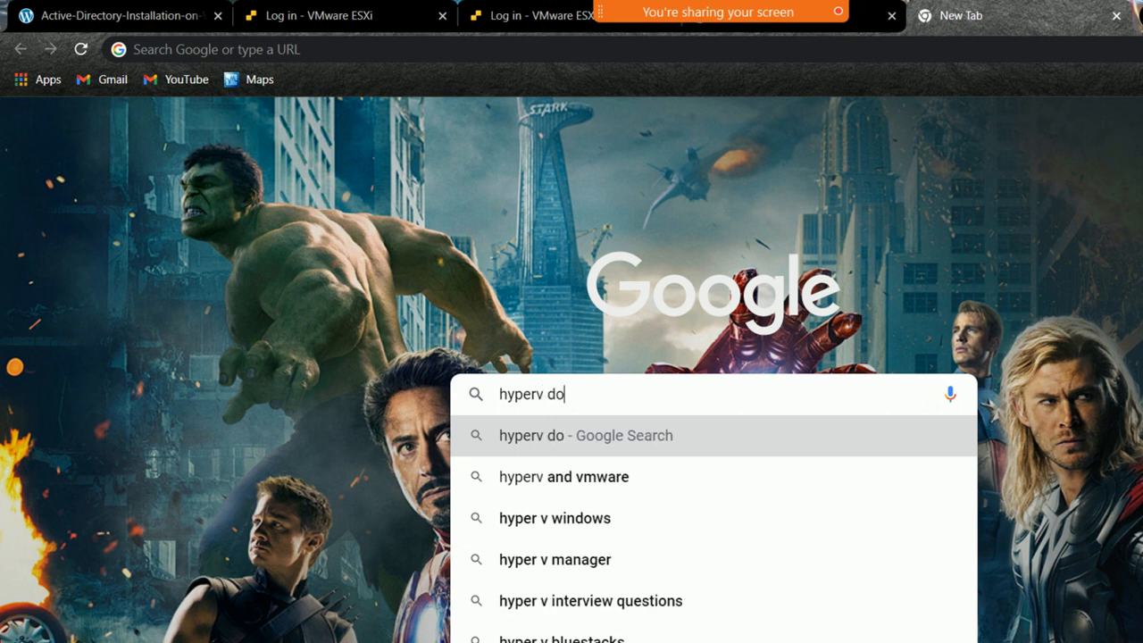
{"action": "key", "text": "Down"}
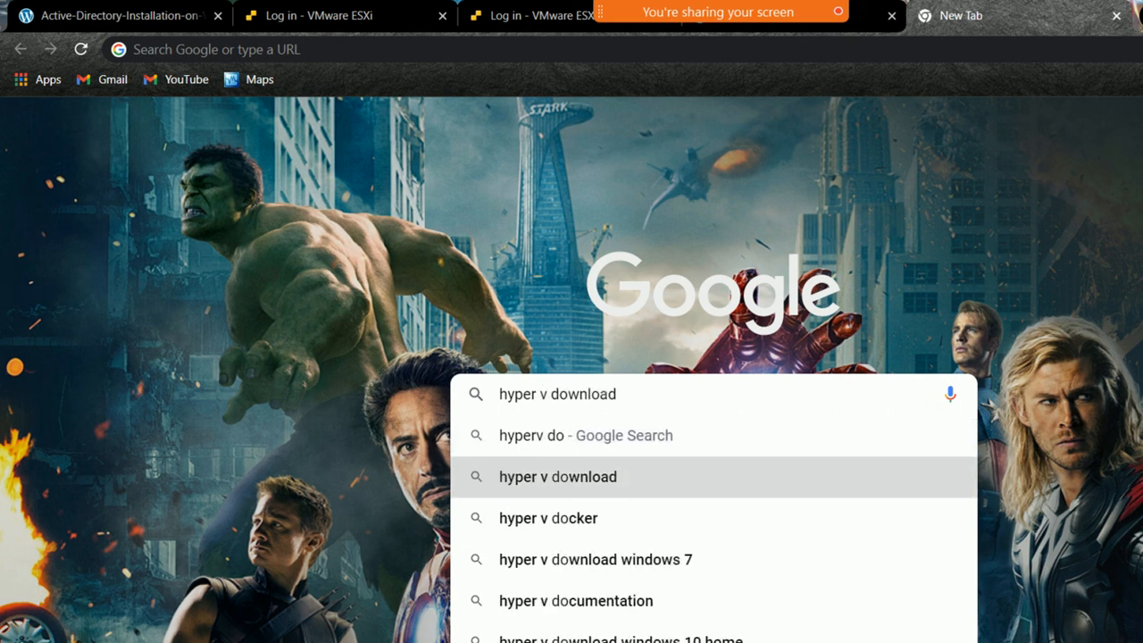
{"action": "key", "text": "Return"}
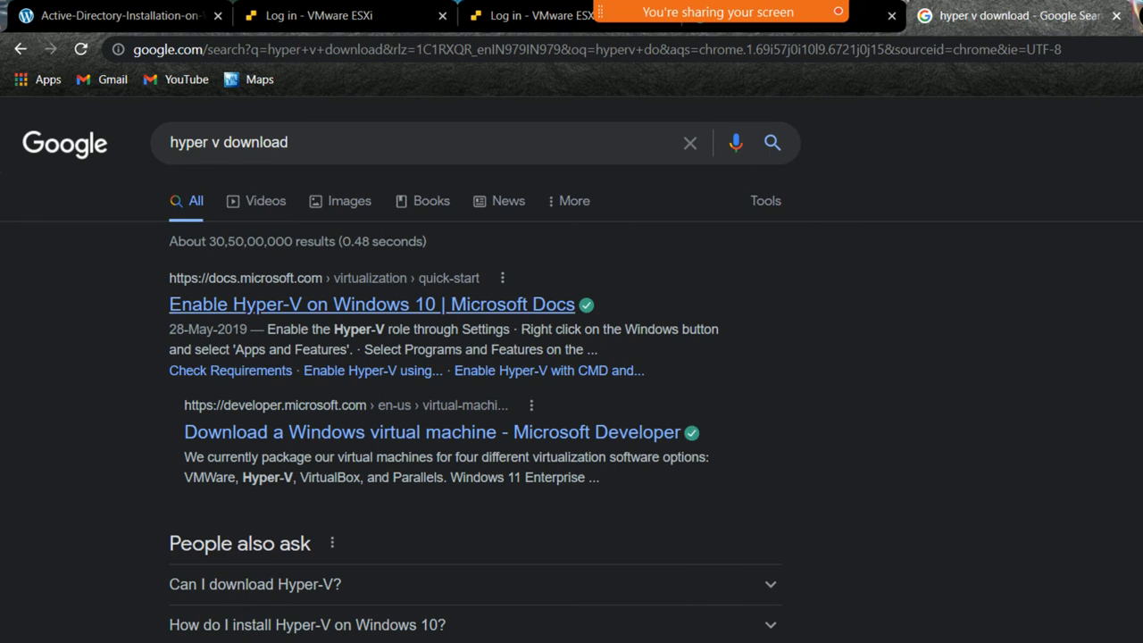
{"action": "left_click", "coordinate": [372, 304]}
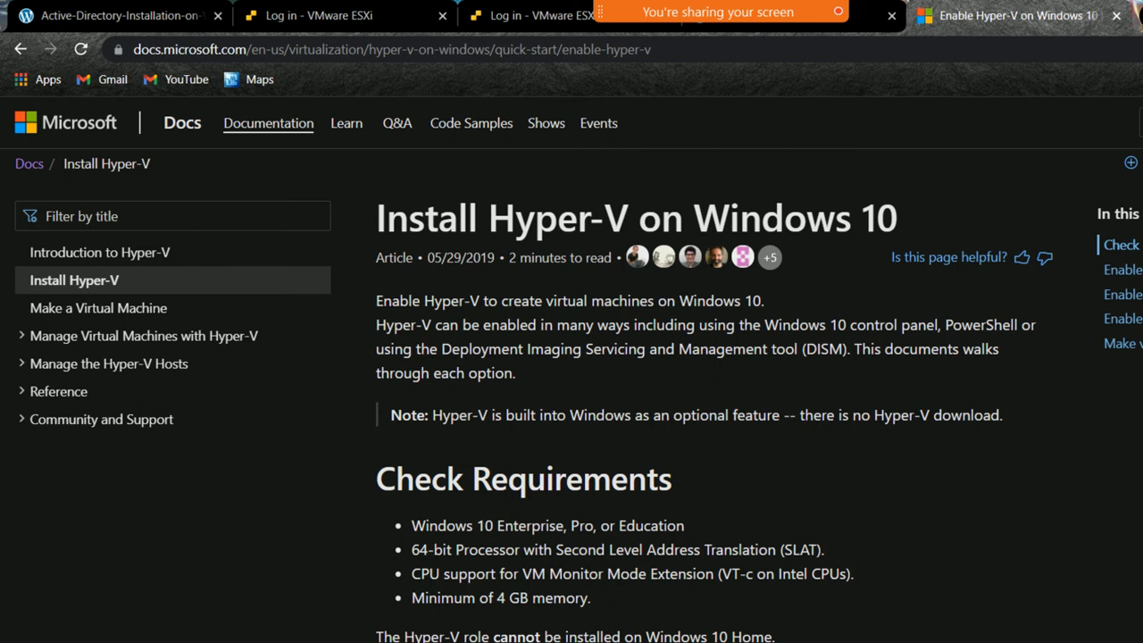
Read through the Microsoft Docs methods for enabling Hyper-V: PowerShell, DISM and the Windows Features settings
{"action": "scroll", "coordinate": [713, 369], "scroll_direction": "down", "scroll_amount": 8}
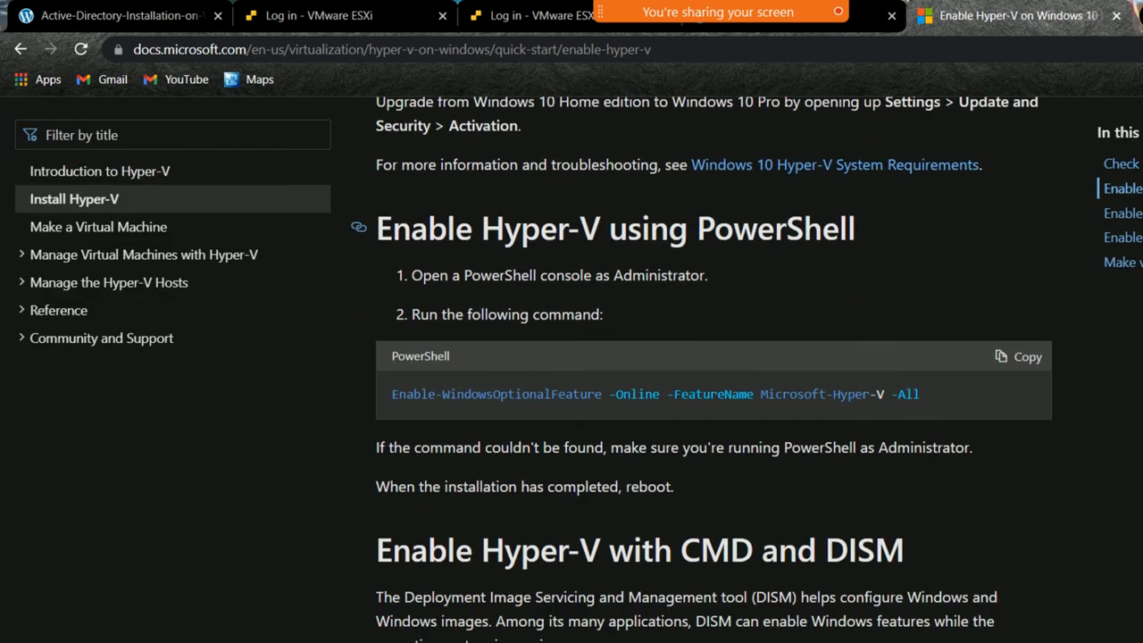
{"action": "scroll", "coordinate": [714, 369], "scroll_direction": "down", "scroll_amount": 5}
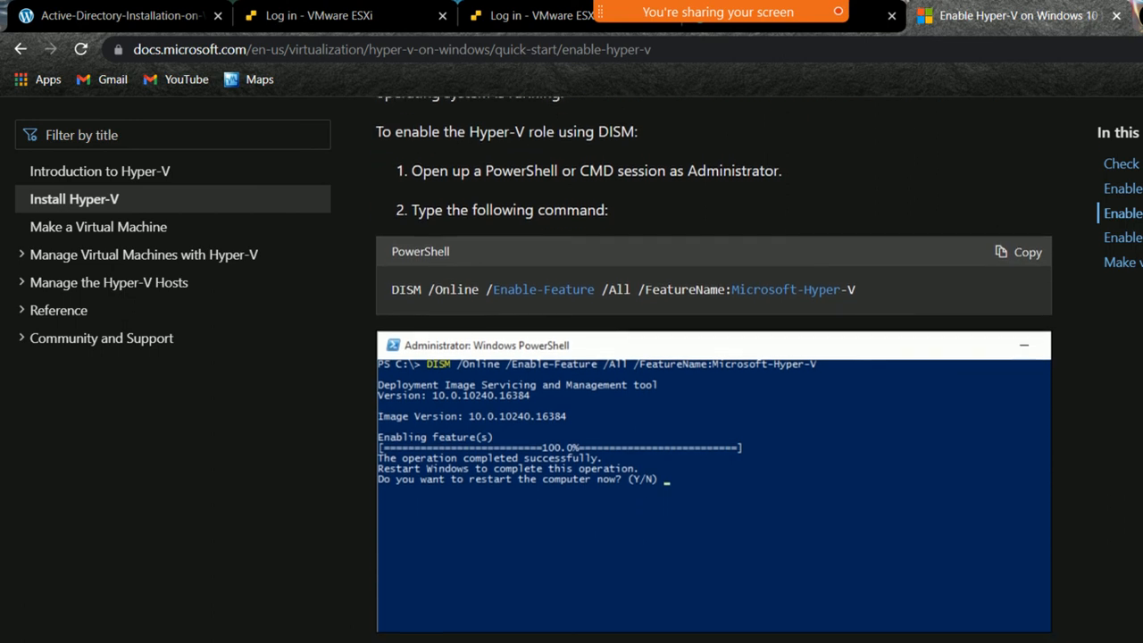
{"action": "scroll", "coordinate": [713, 369], "scroll_direction": "down", "scroll_amount": 7}
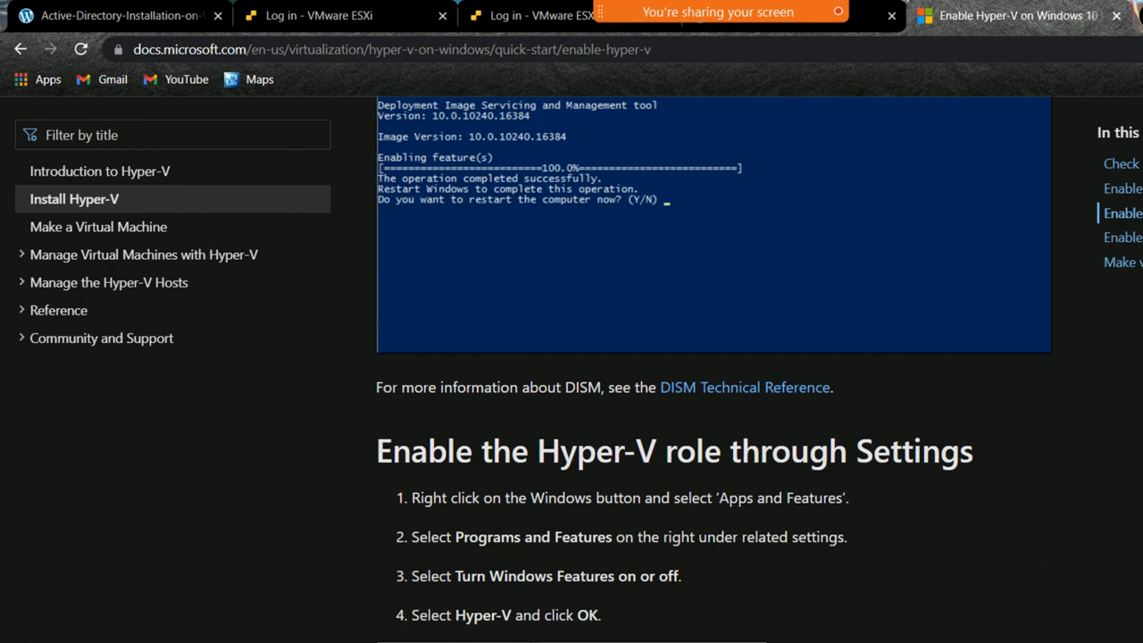
{"action": "scroll", "coordinate": [713, 369], "scroll_direction": "down", "scroll_amount": 1}
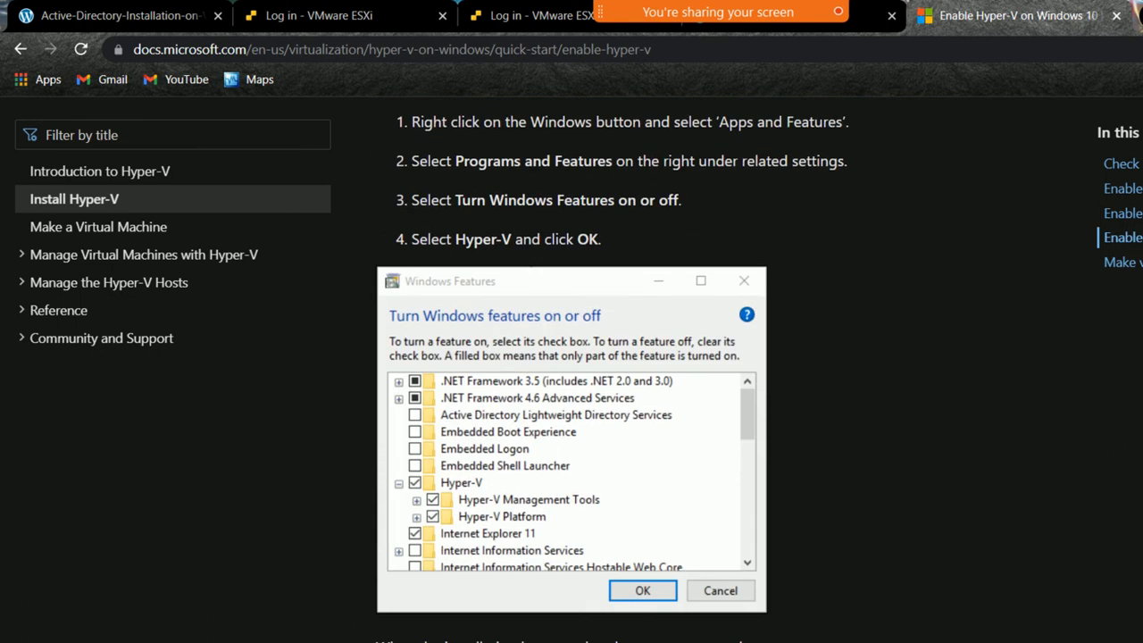
{"action": "scroll", "coordinate": [643, 369], "scroll_direction": "down", "scroll_amount": 1}
{"action": "scroll", "coordinate": [643, 369], "scroll_direction": "up", "scroll_amount": 1}
{"action": "scroll", "coordinate": [643, 369], "scroll_direction": "down", "scroll_amount": 1}
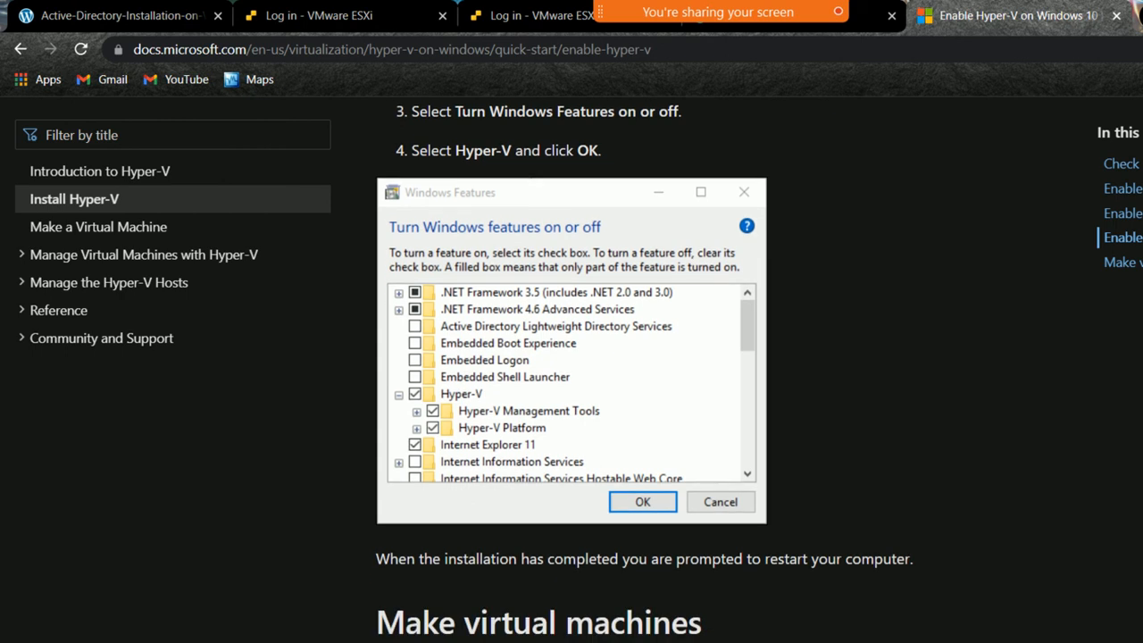
{"action": "scroll", "coordinate": [714, 369], "scroll_direction": "down", "scroll_amount": 5}
{"action": "scroll", "coordinate": [714, 369], "scroll_direction": "up", "scroll_amount": 8}
{"action": "scroll", "coordinate": [714, 369], "scroll_direction": "up", "scroll_amount": 2}
{"action": "scroll", "coordinate": [714, 369], "scroll_direction": "down", "scroll_amount": 5}
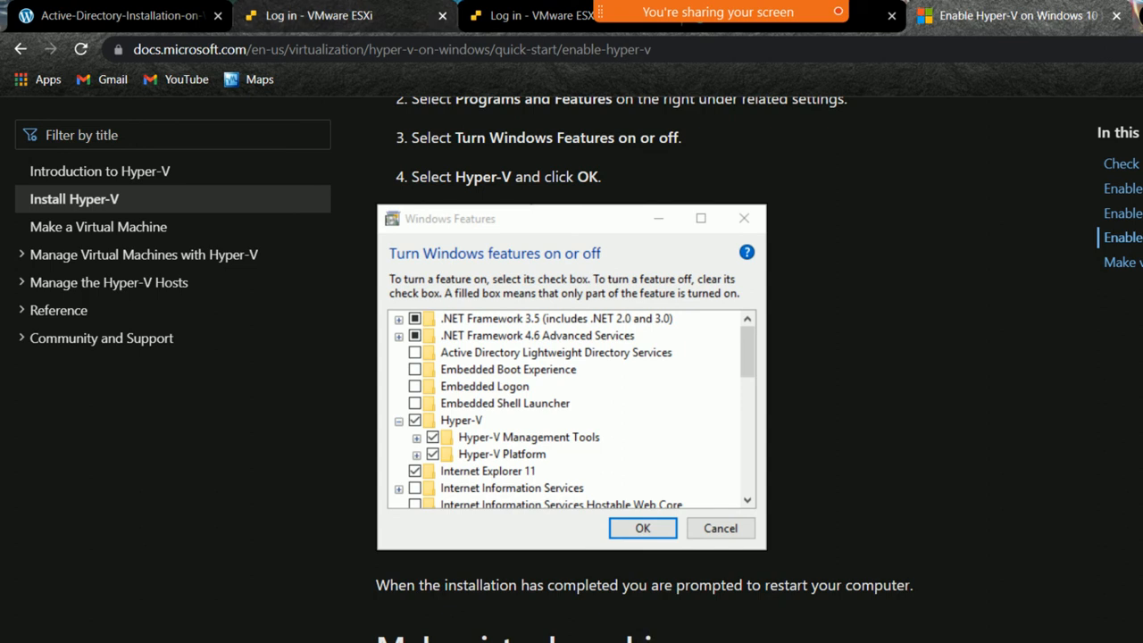
Check the two open VMware ESXi login pages, glancing at the whiteboard and the desktop in between
{"action": "left_click", "coordinate": [319, 15]}
{"action": "left_click", "coordinate": [541, 15]}
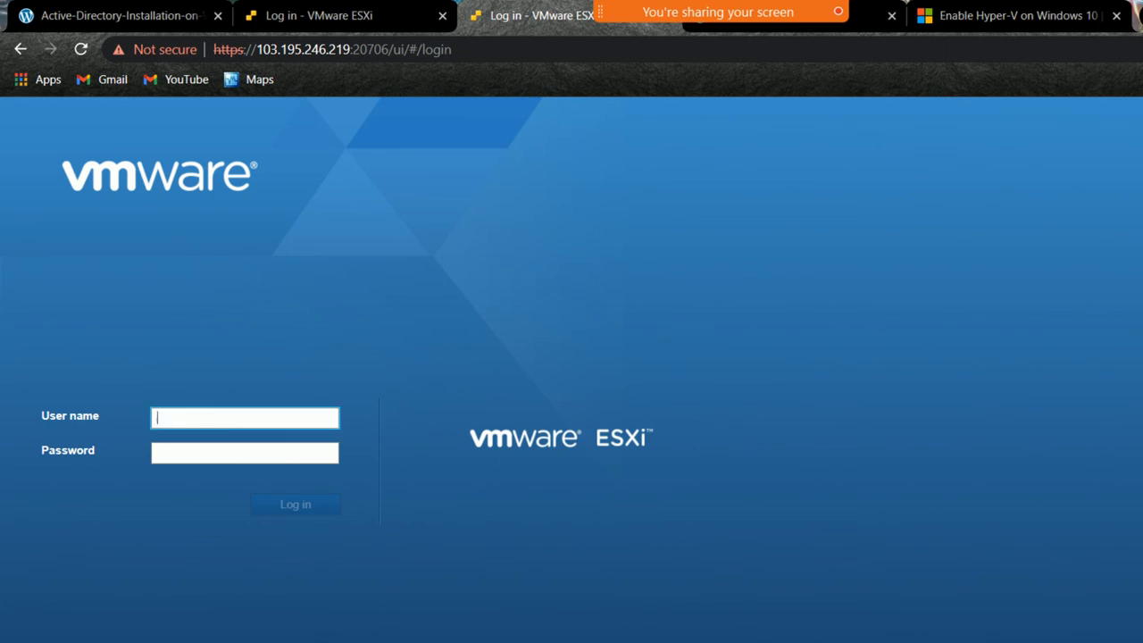
{"action": "key", "text": "alt+Tab"}
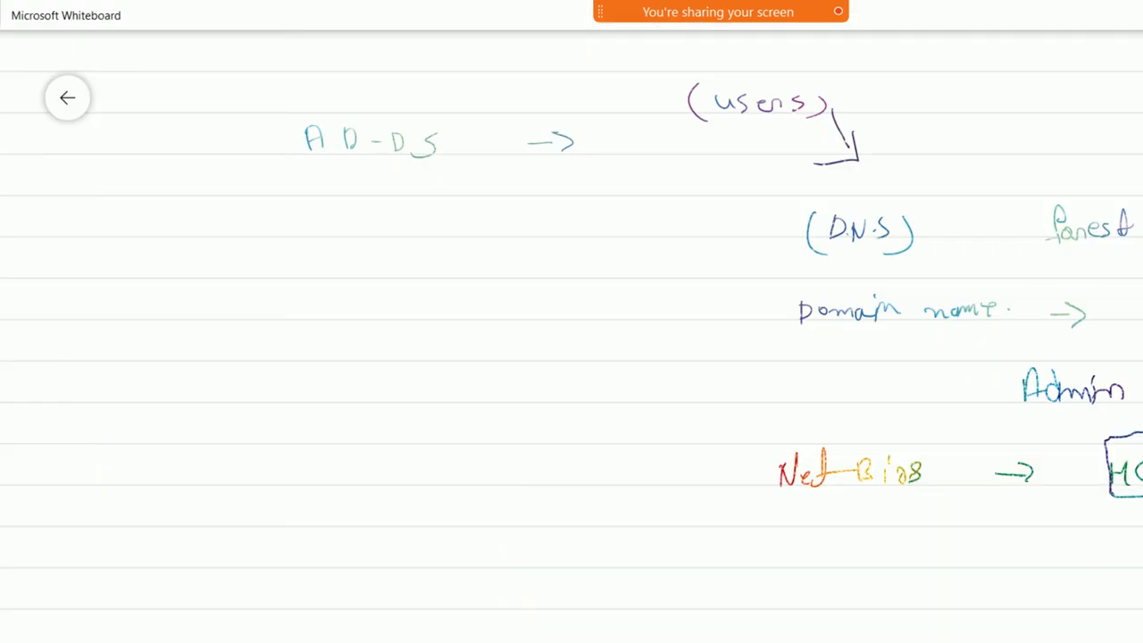
{"action": "key", "text": "super+d"}
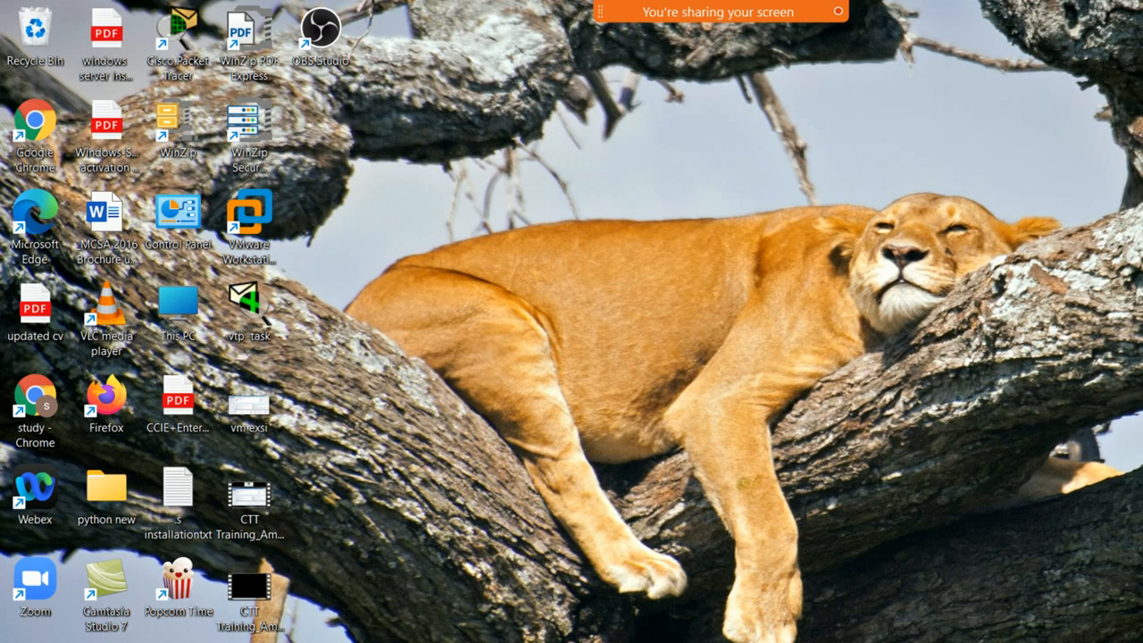
{"action": "key", "text": "alt+Tab"}
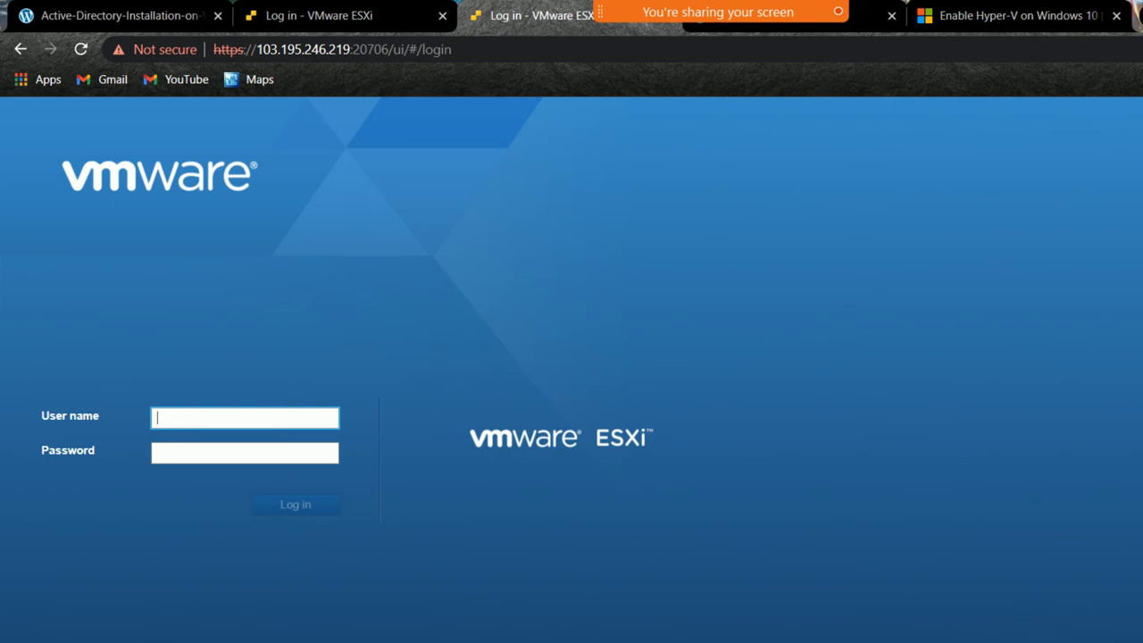
{"action": "key", "text": "ctrl+shift+Tab"}
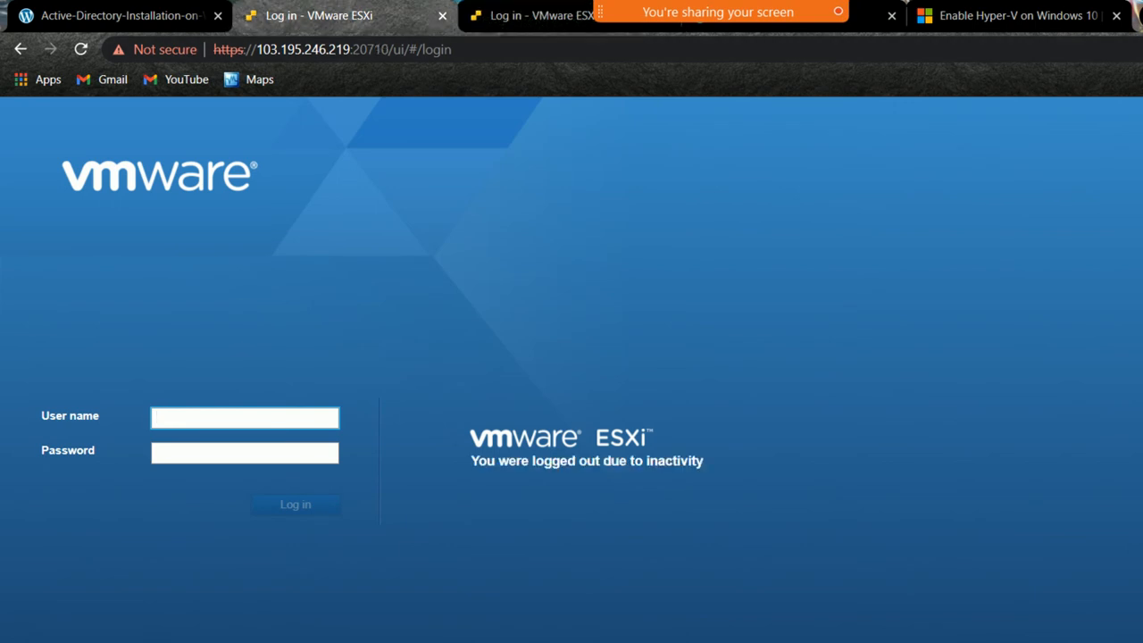
Switch to the Edge window with the windows servers 2016 VM console and open Server Manager in the guest
{"action": "key", "text": "alt+Tab"}
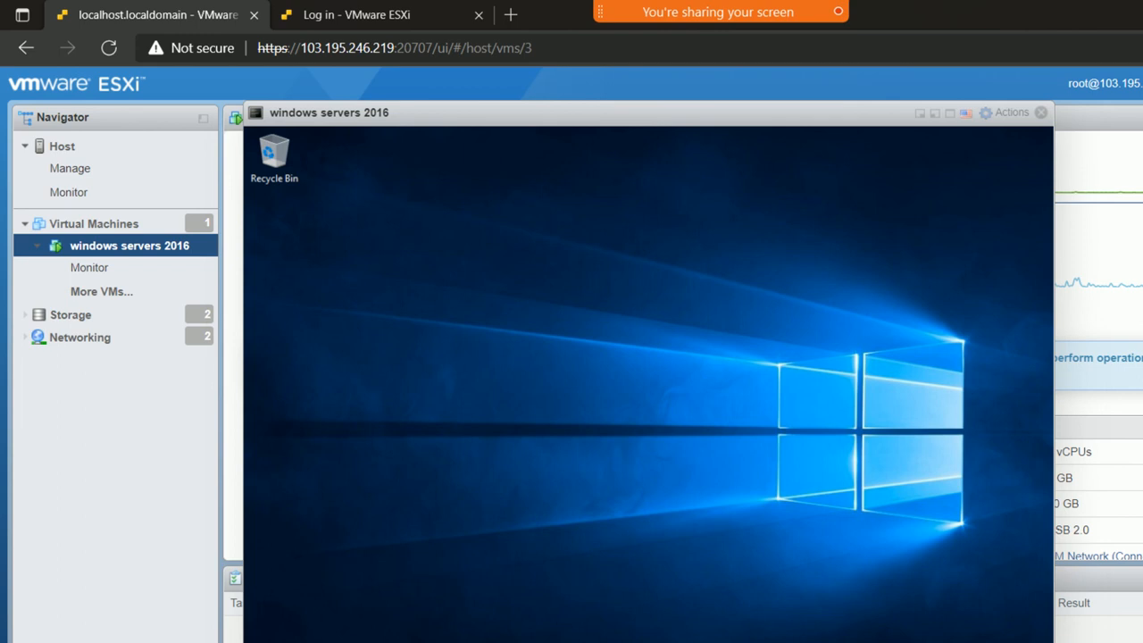
{"action": "left_click", "coordinate": [262, 642]}
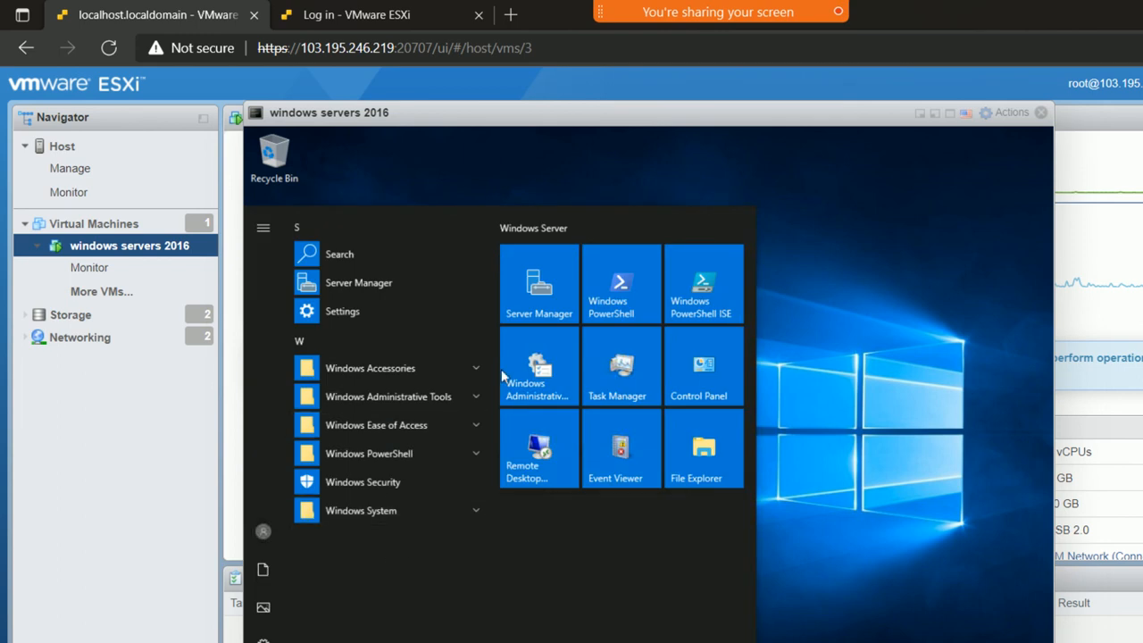
{"action": "left_click", "coordinate": [540, 301]}
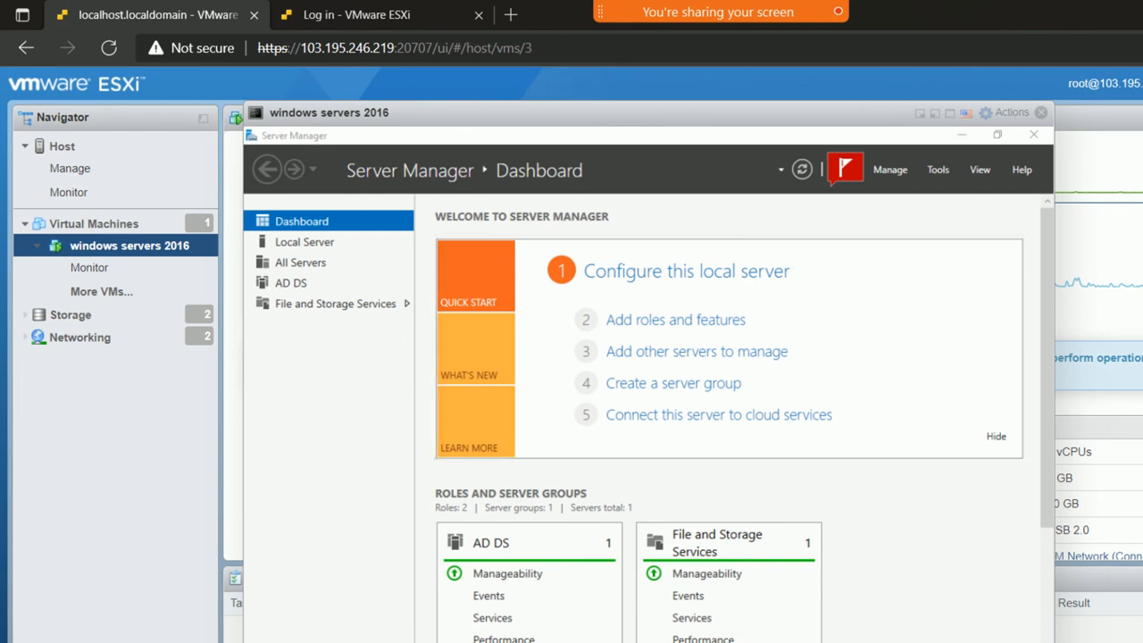
Open the guest's Windows Administrative Tools folder and view the options for the Active Directory Users and Computers shortcut
{"action": "left_click", "coordinate": [262, 641]}
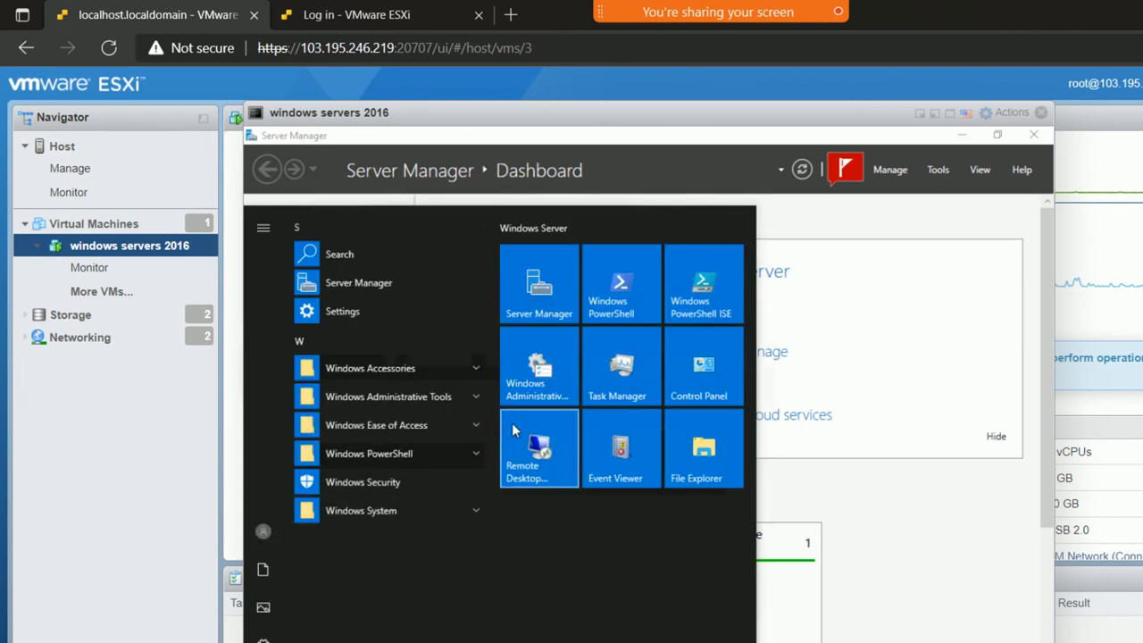
{"action": "left_click", "coordinate": [555, 386]}
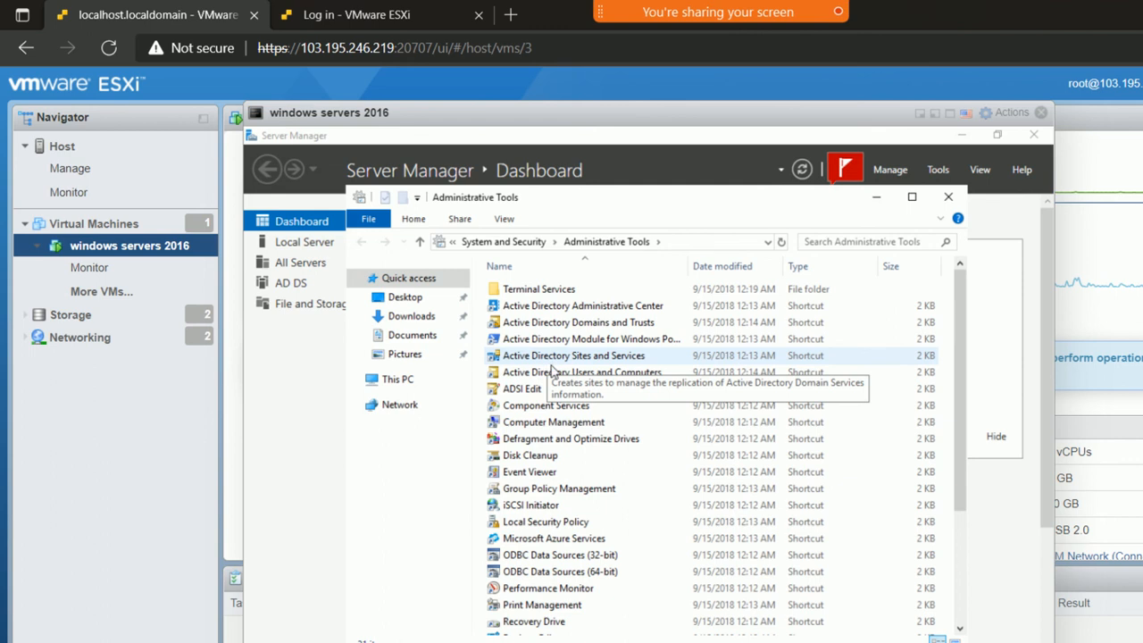
{"action": "left_click", "coordinate": [557, 375]}
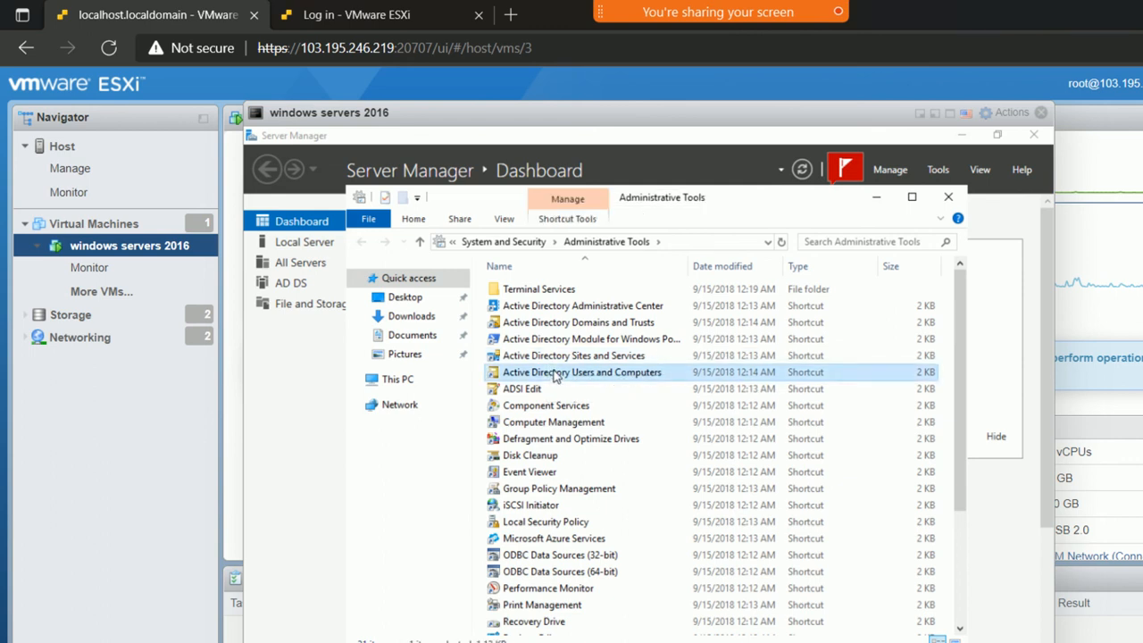
{"action": "right_click", "coordinate": [555, 376]}
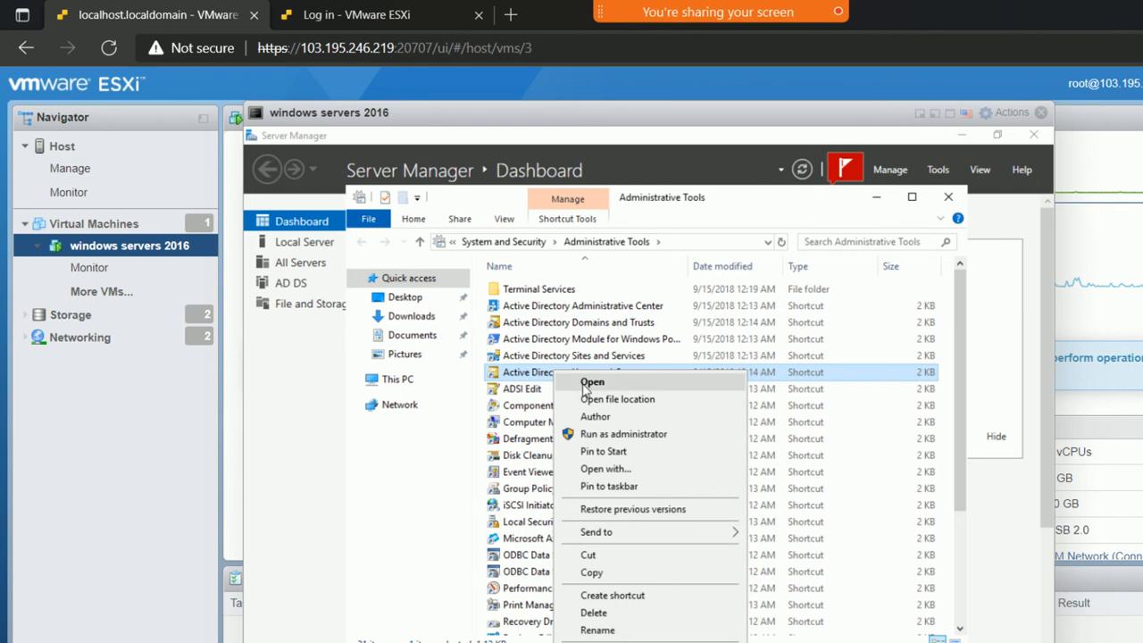
{"action": "left_click", "coordinate": [528, 379]}
Open the Services console from the Administrative Tools folder
{"action": "scroll", "coordinate": [527, 379], "scroll_direction": "down", "scroll_amount": 3}
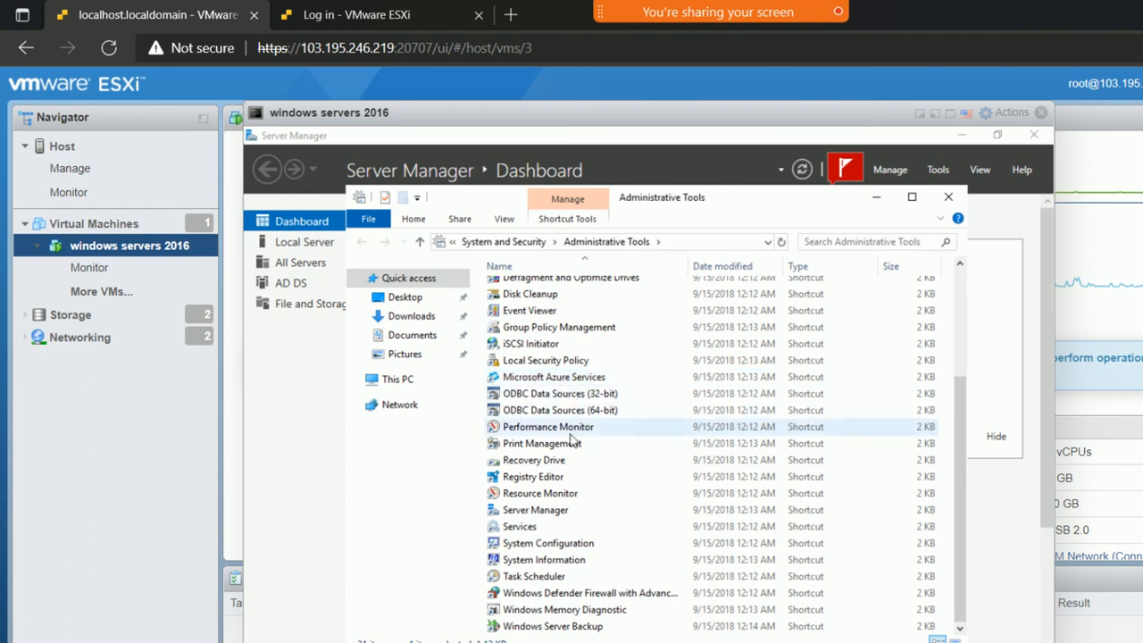
{"action": "left_click", "coordinate": [533, 527]}
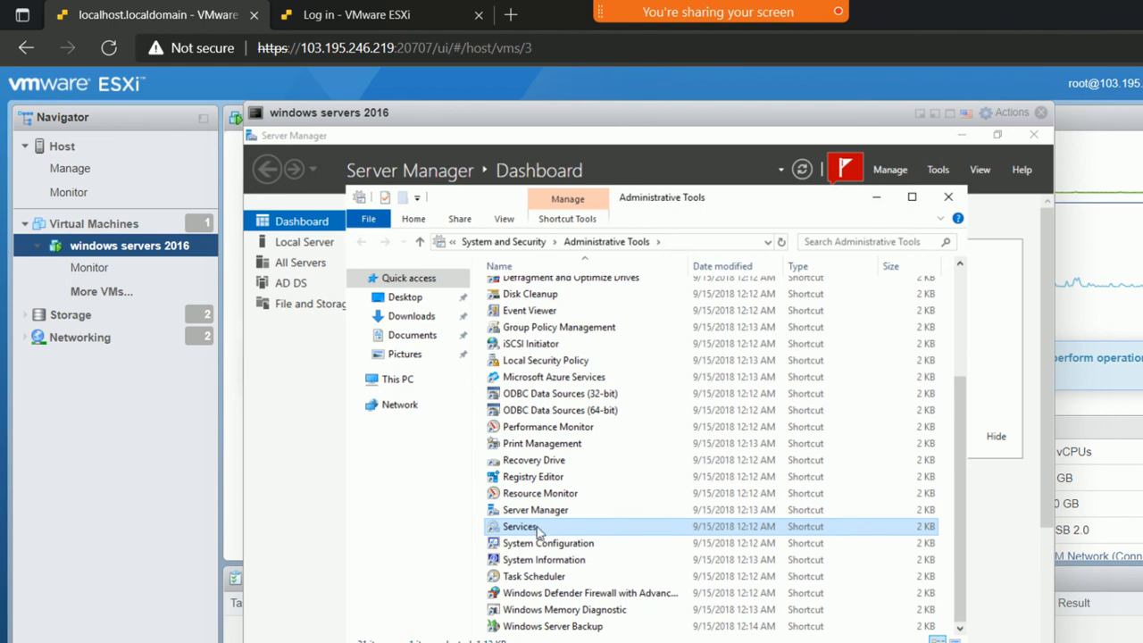
{"action": "double_click", "coordinate": [538, 528]}
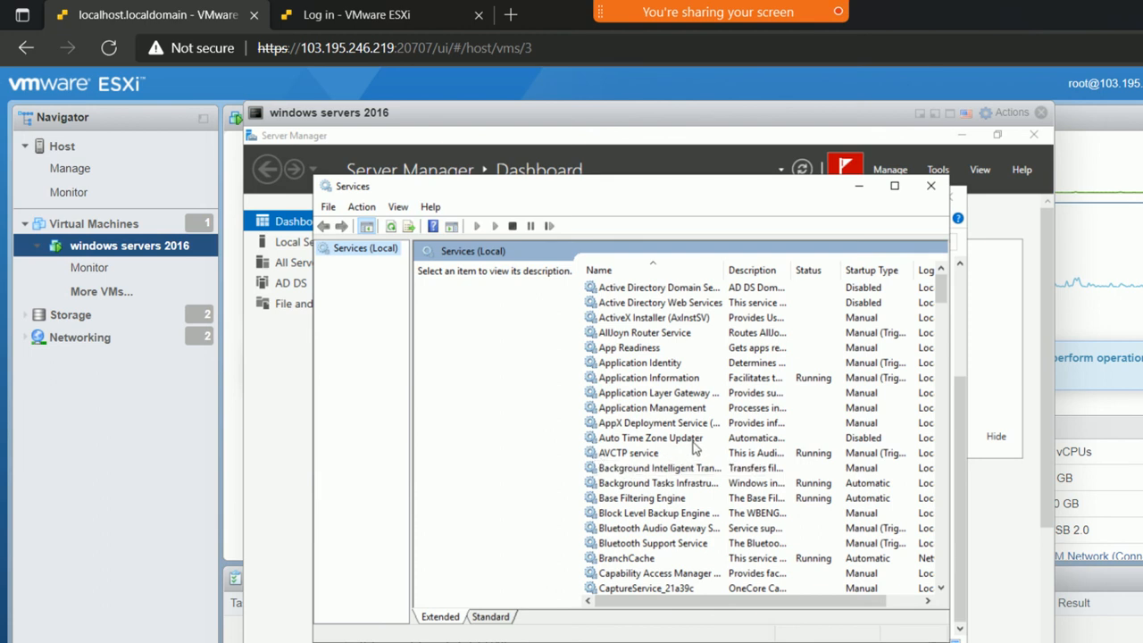
Examine the list of local services with their status and startup type, including the remote access and Hyper-V services
{"action": "scroll", "coordinate": [695, 447], "scroll_direction": "down", "scroll_amount": 11}
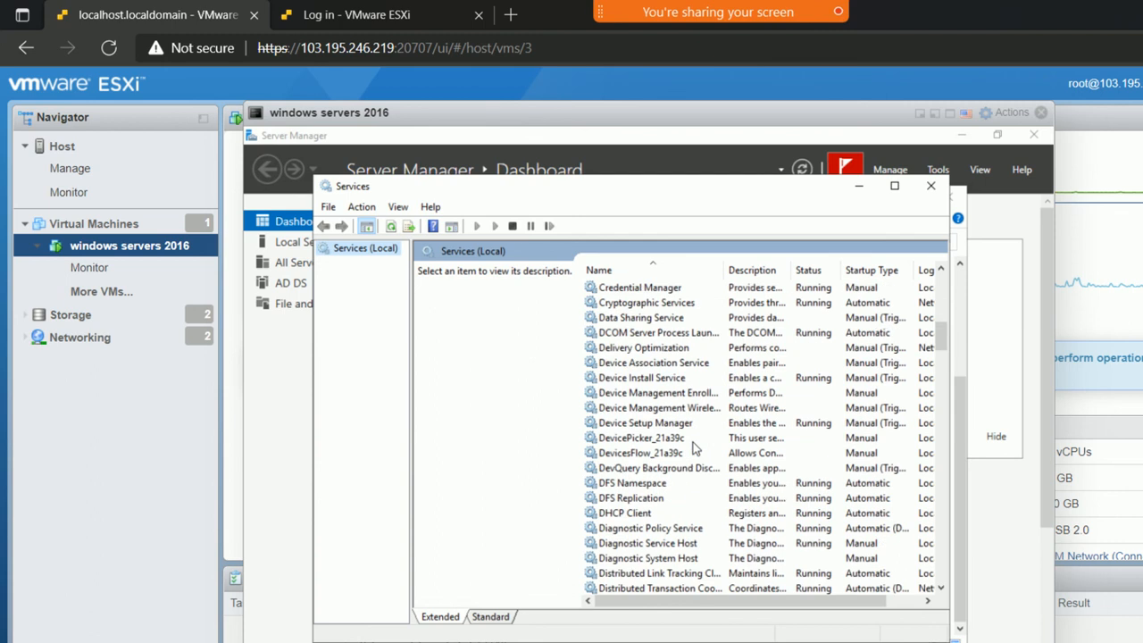
{"action": "scroll", "coordinate": [693, 442], "scroll_direction": "down", "scroll_amount": 12}
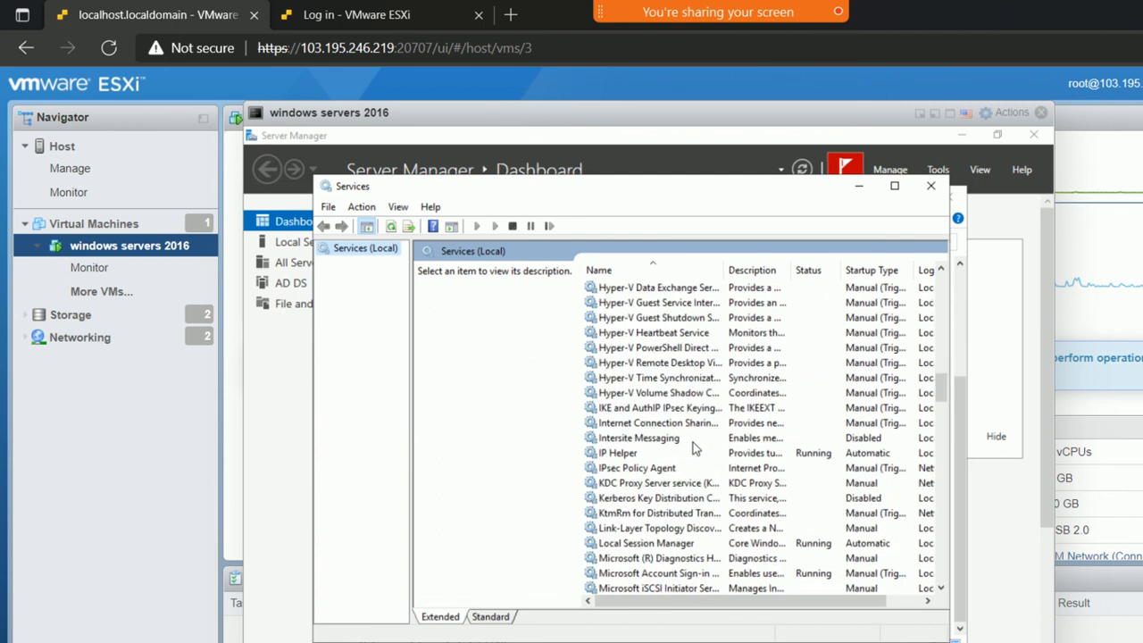
{"action": "scroll", "coordinate": [693, 442], "scroll_direction": "down", "scroll_amount": 3}
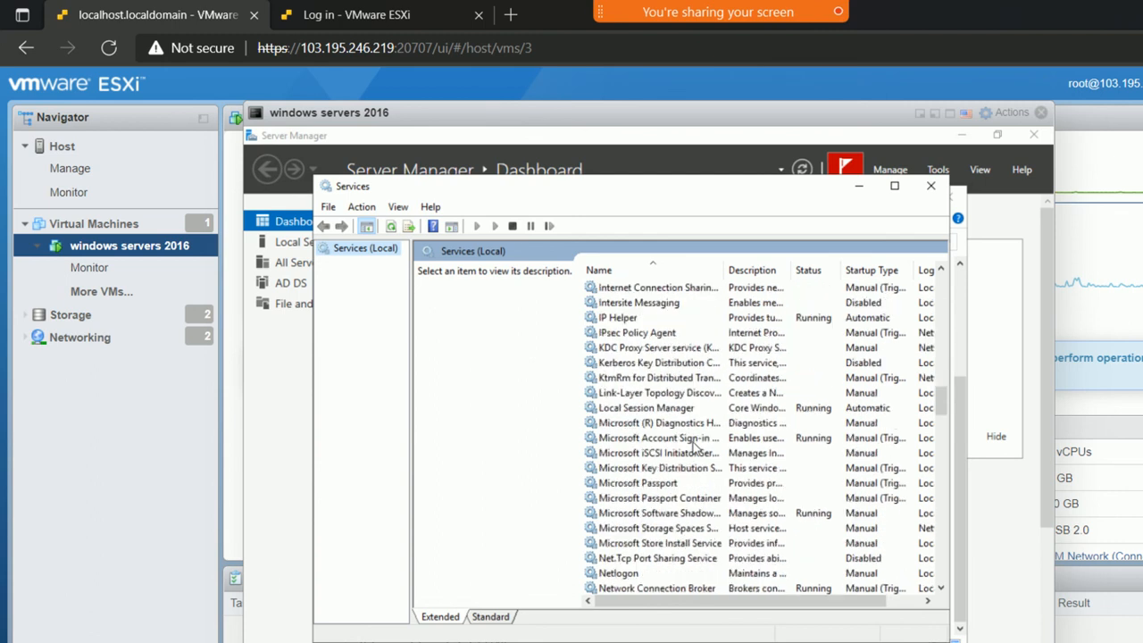
{"action": "scroll", "coordinate": [695, 446], "scroll_direction": "down", "scroll_amount": 10}
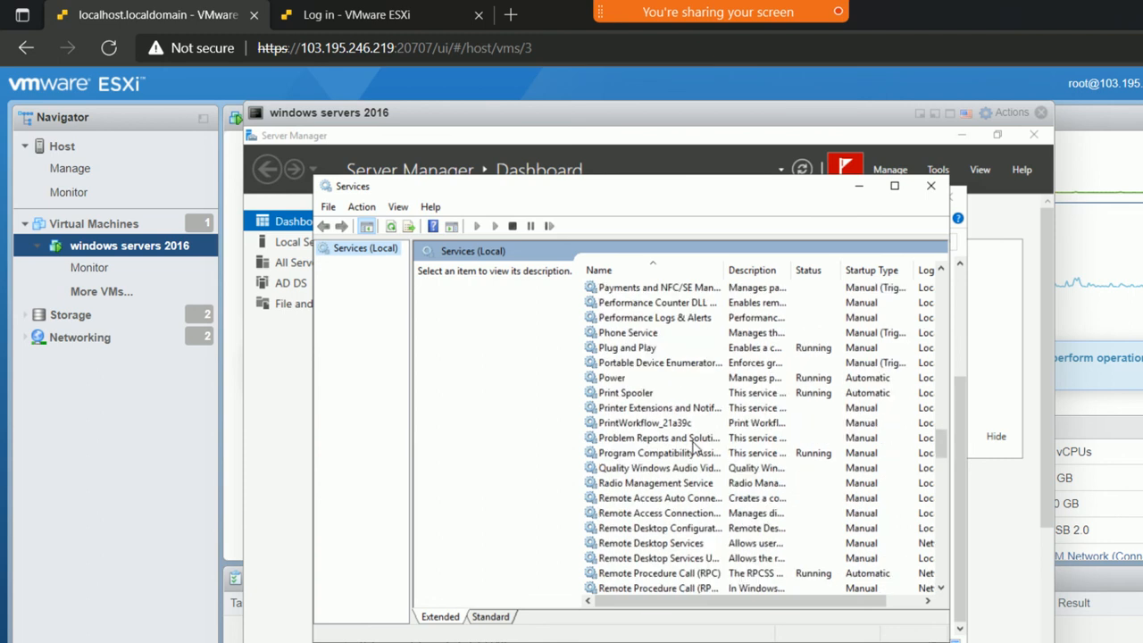
{"action": "scroll", "coordinate": [694, 447], "scroll_direction": "up", "scroll_amount": 1}
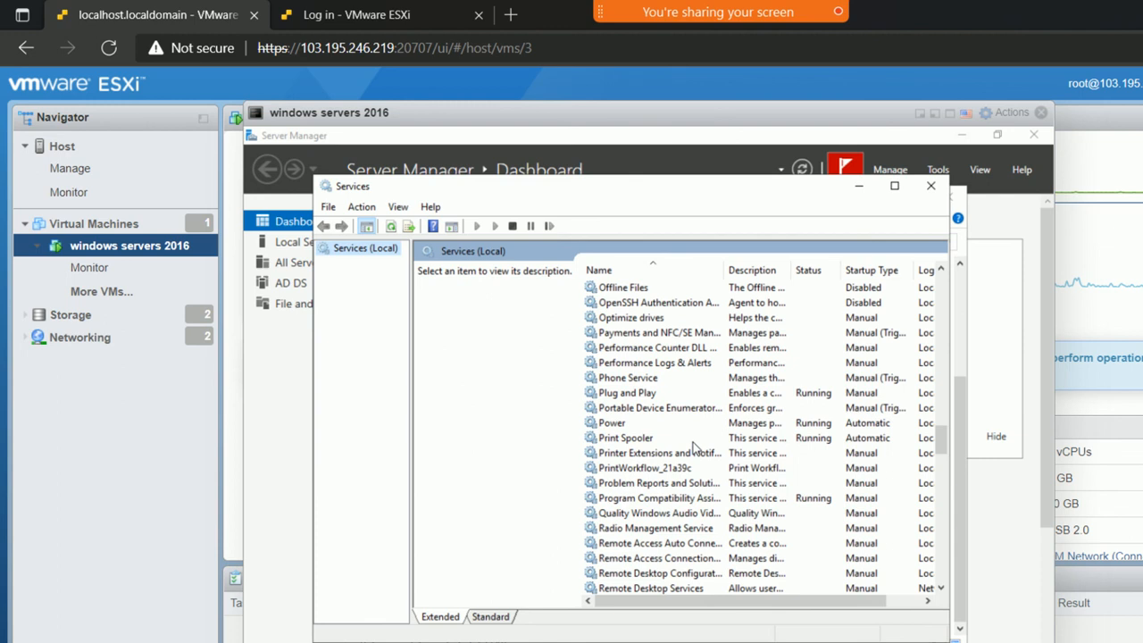
{"action": "scroll", "coordinate": [694, 446], "scroll_direction": "down", "scroll_amount": 2}
{"action": "scroll", "coordinate": [694, 446], "scroll_direction": "down", "scroll_amount": 8}
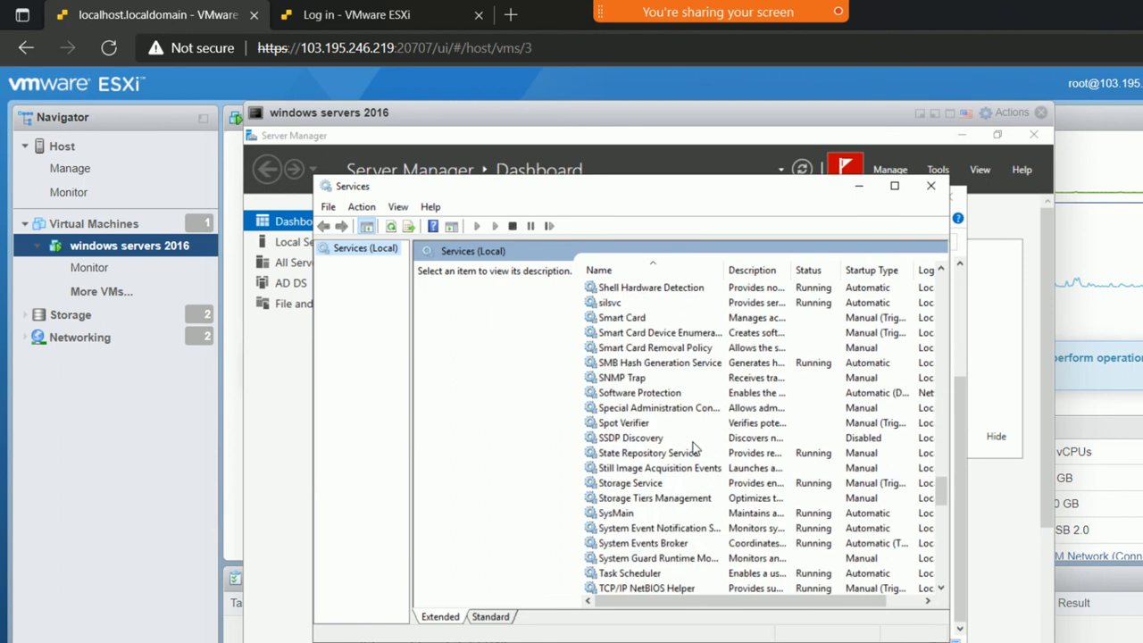
{"action": "scroll", "coordinate": [694, 447], "scroll_direction": "down", "scroll_amount": 9}
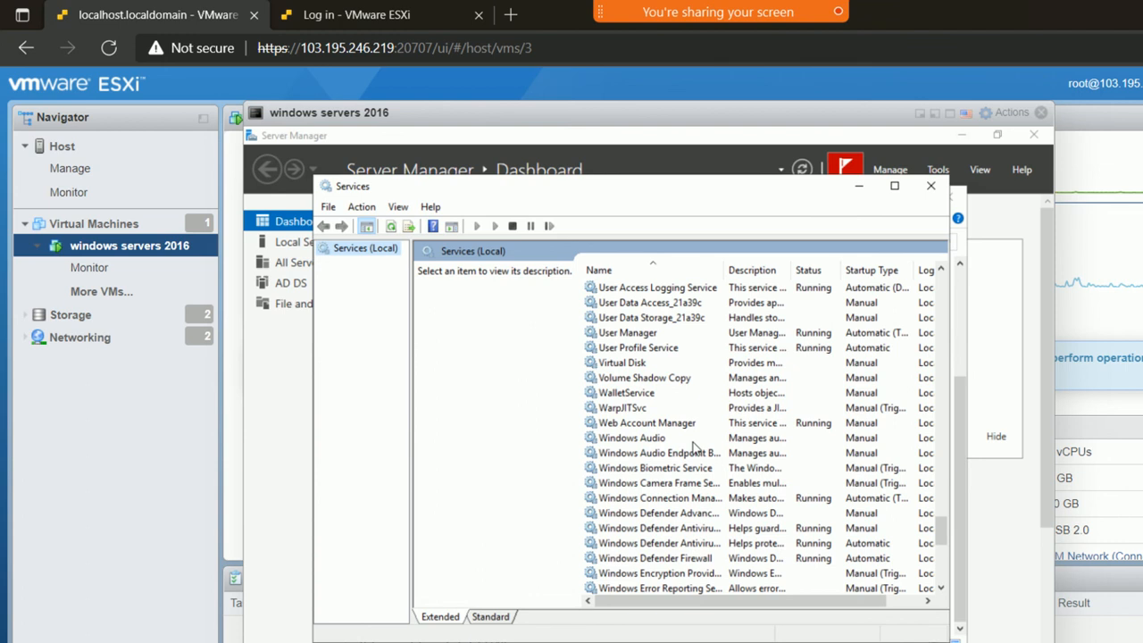
{"action": "scroll", "coordinate": [693, 446], "scroll_direction": "up", "scroll_amount": 1}
{"action": "scroll", "coordinate": [693, 446], "scroll_direction": "down", "scroll_amount": 5}
{"action": "scroll", "coordinate": [693, 447], "scroll_direction": "down", "scroll_amount": 5}
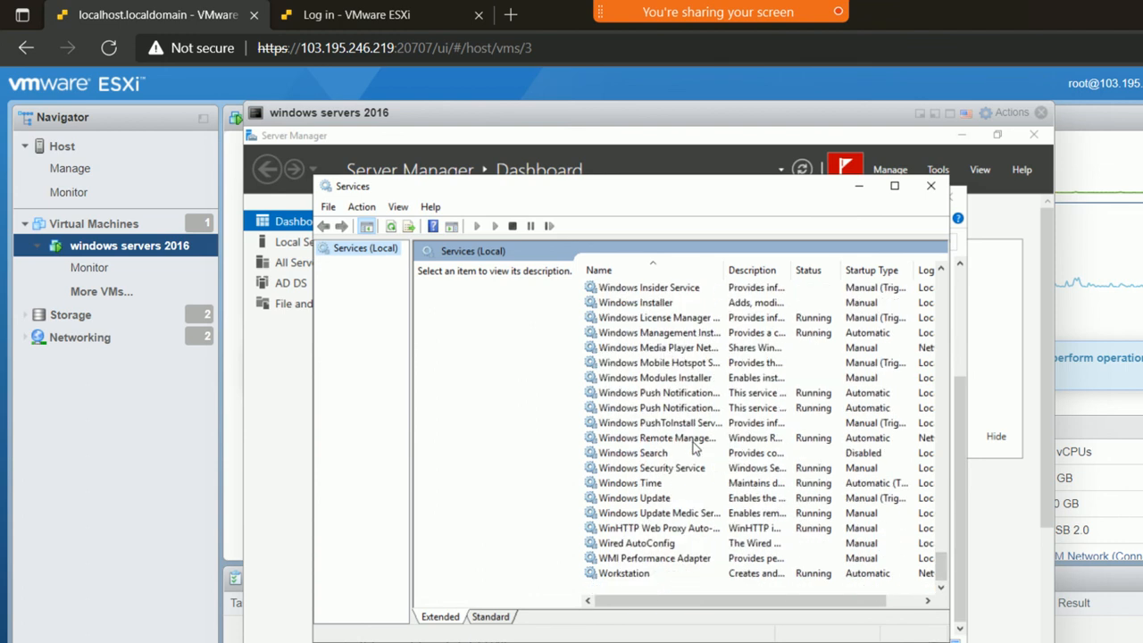
{"action": "scroll", "coordinate": [693, 442], "scroll_direction": "up", "scroll_amount": 13}
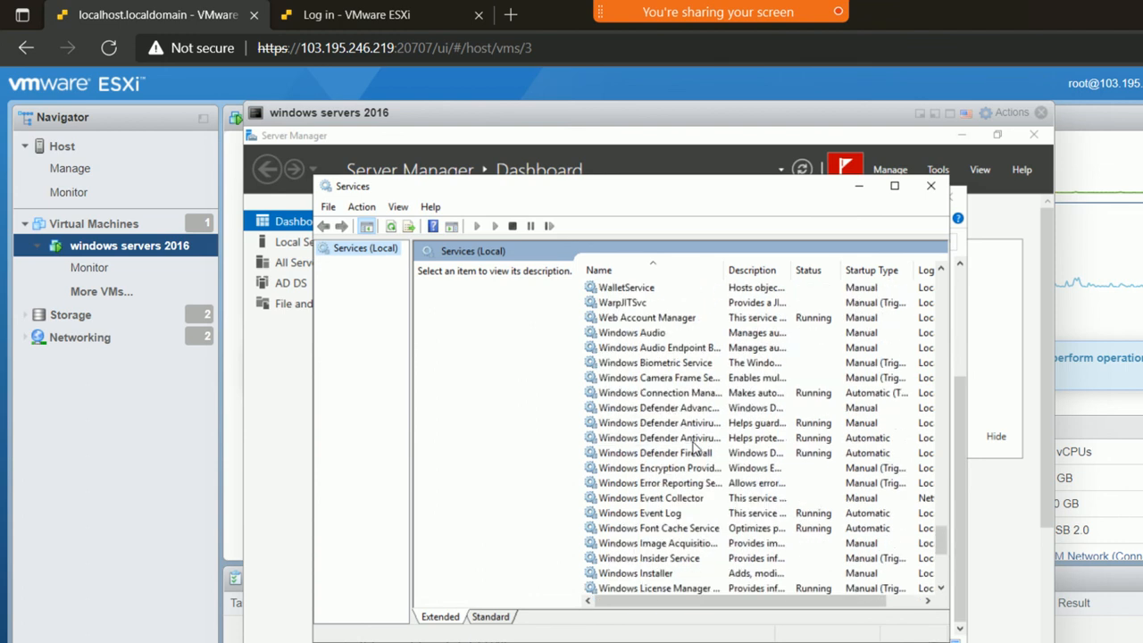
{"action": "scroll", "coordinate": [693, 444], "scroll_direction": "up", "scroll_amount": 10}
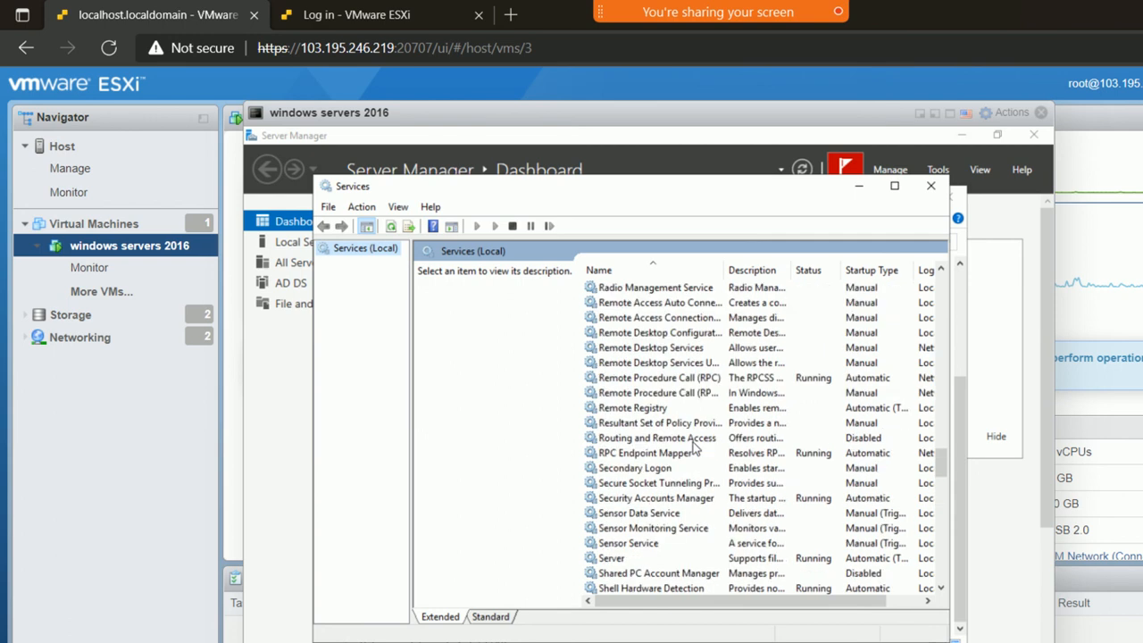
{"action": "scroll", "coordinate": [694, 446], "scroll_direction": "up", "scroll_amount": 7}
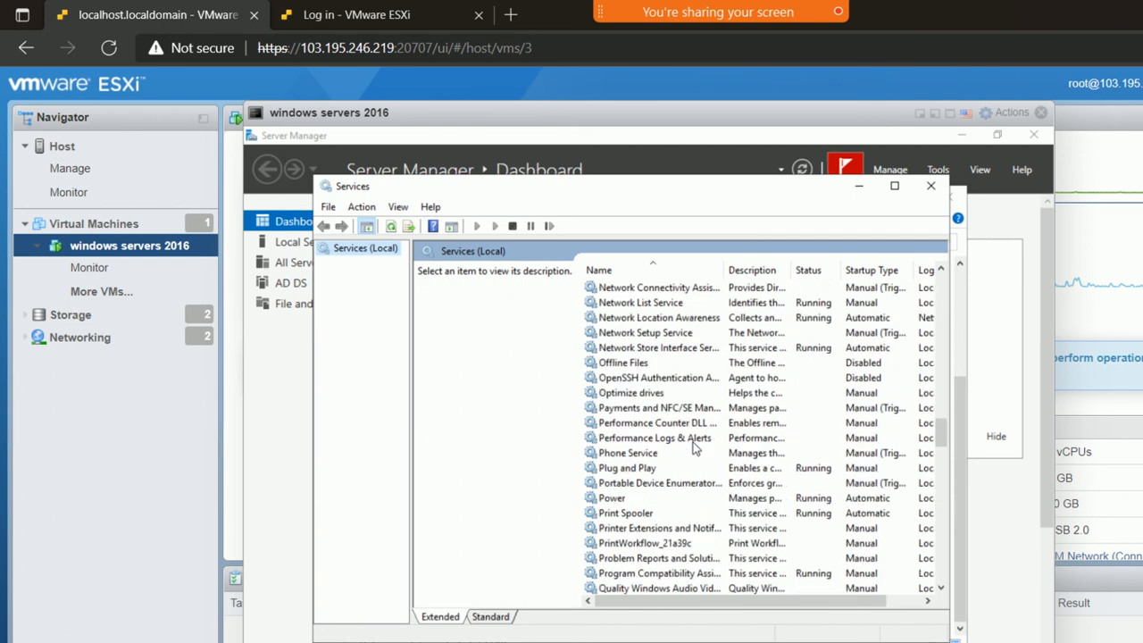
{"action": "scroll", "coordinate": [693, 442], "scroll_direction": "up", "scroll_amount": 5}
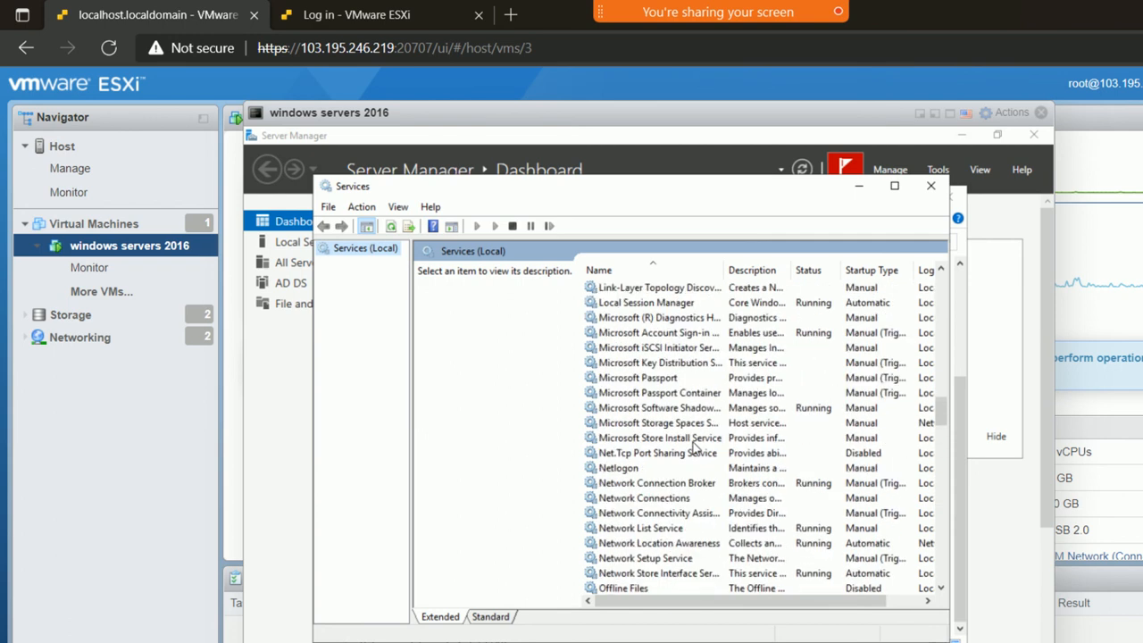
{"action": "scroll", "coordinate": [693, 442], "scroll_direction": "down", "scroll_amount": 5}
{"action": "scroll", "coordinate": [693, 442], "scroll_direction": "down", "scroll_amount": 4}
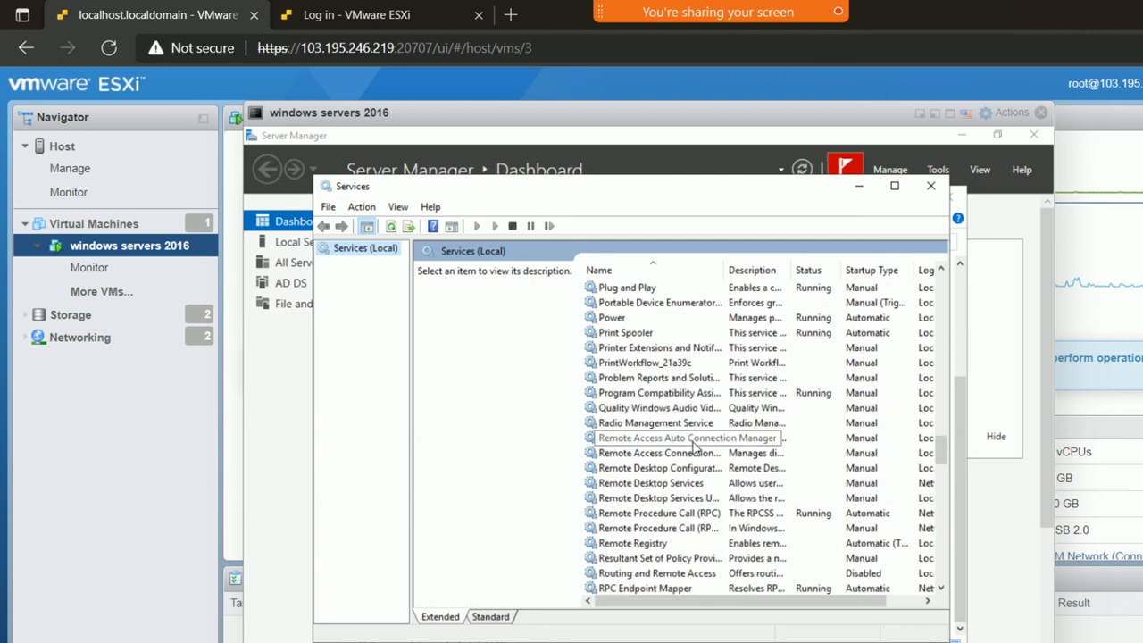
{"action": "scroll", "coordinate": [693, 442], "scroll_direction": "up", "scroll_amount": 8}
{"action": "scroll", "coordinate": [693, 442], "scroll_direction": "up", "scroll_amount": 8}
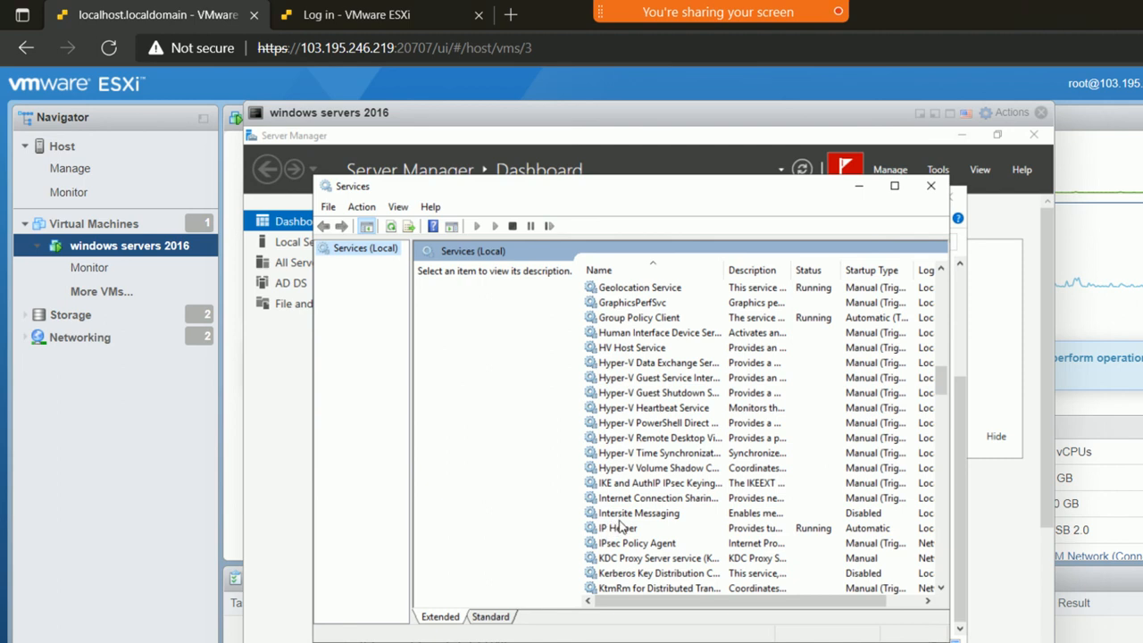
Start the Hyper-V PowerShell Direct Service on the guest
{"action": "right_click", "coordinate": [651, 428]}
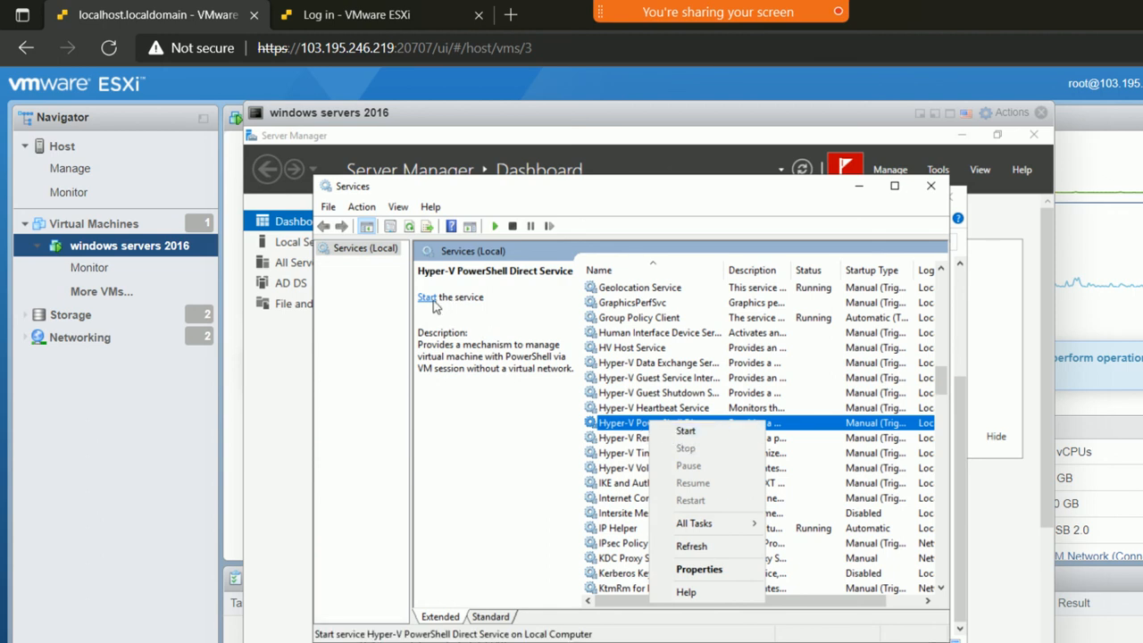
{"action": "left_click", "coordinate": [406, 306]}
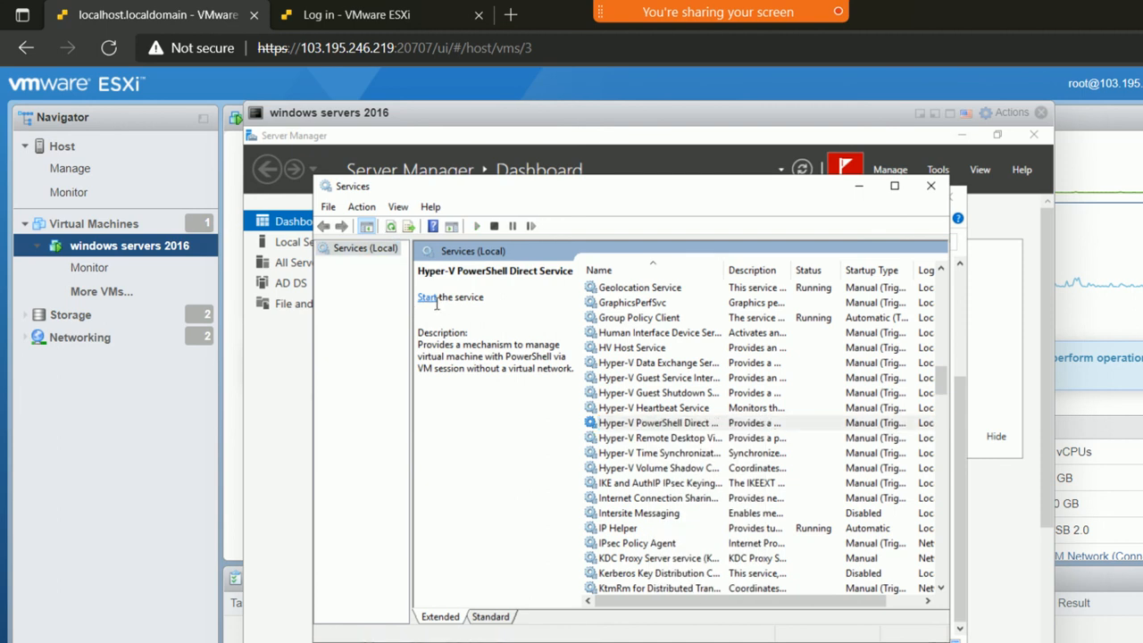
{"action": "left_click", "coordinate": [428, 297]}
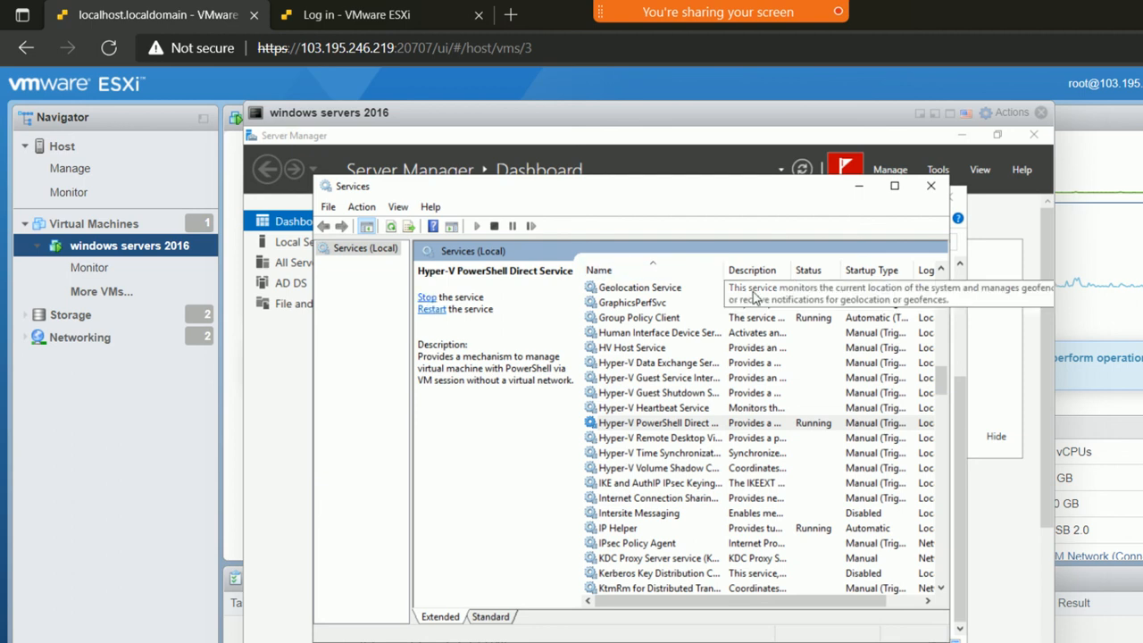
Close the Services console, the Administrative Tools folder and Server Manager in the guest
{"action": "left_click", "coordinate": [929, 195]}
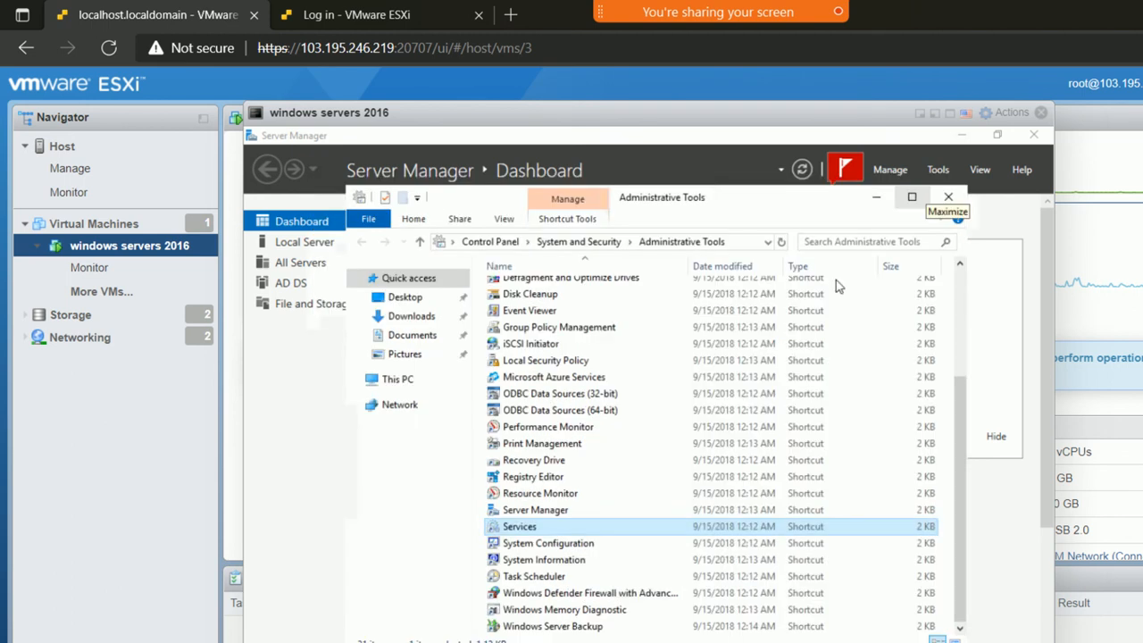
{"action": "left_click", "coordinate": [950, 196]}
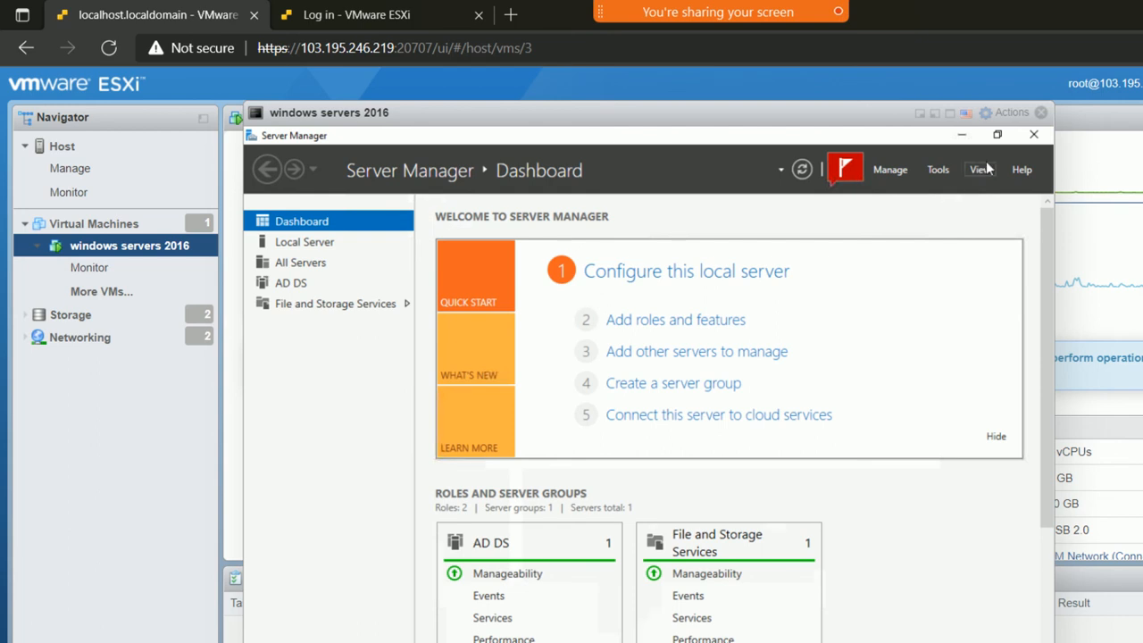
{"action": "left_click", "coordinate": [1033, 135]}
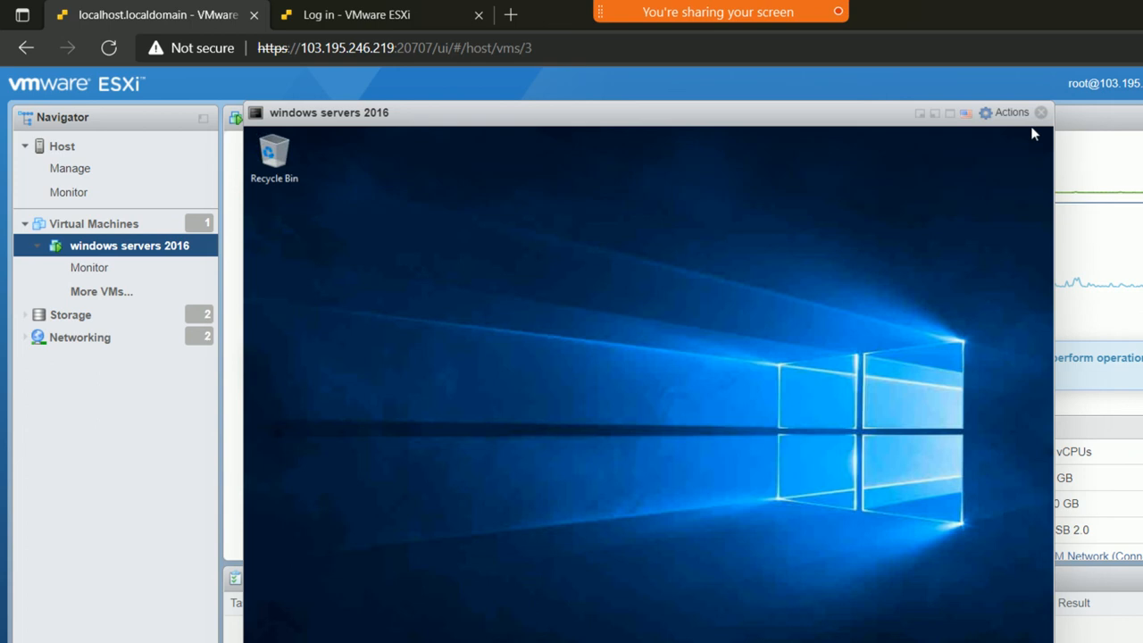
Power off the windows servers 2016 virtual machine, accepting the possible data loss, and show the host's list of virtual machines
{"action": "left_click", "coordinate": [1031, 126]}
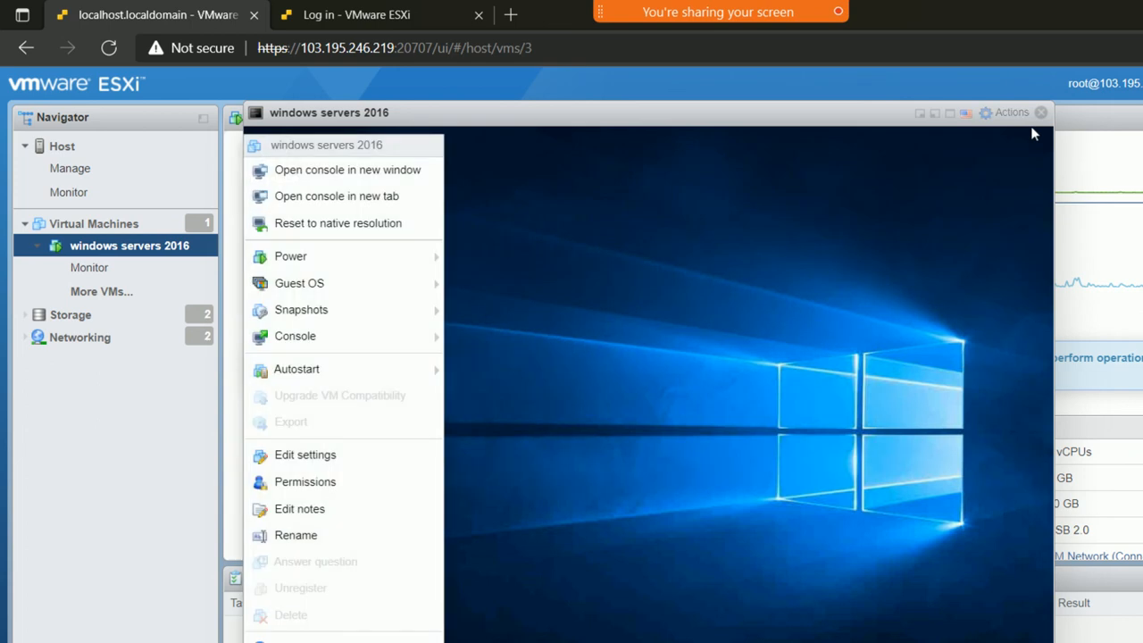
{"action": "mouse_move", "coordinate": [419, 258]}
{"action": "left_click", "coordinate": [479, 279]}
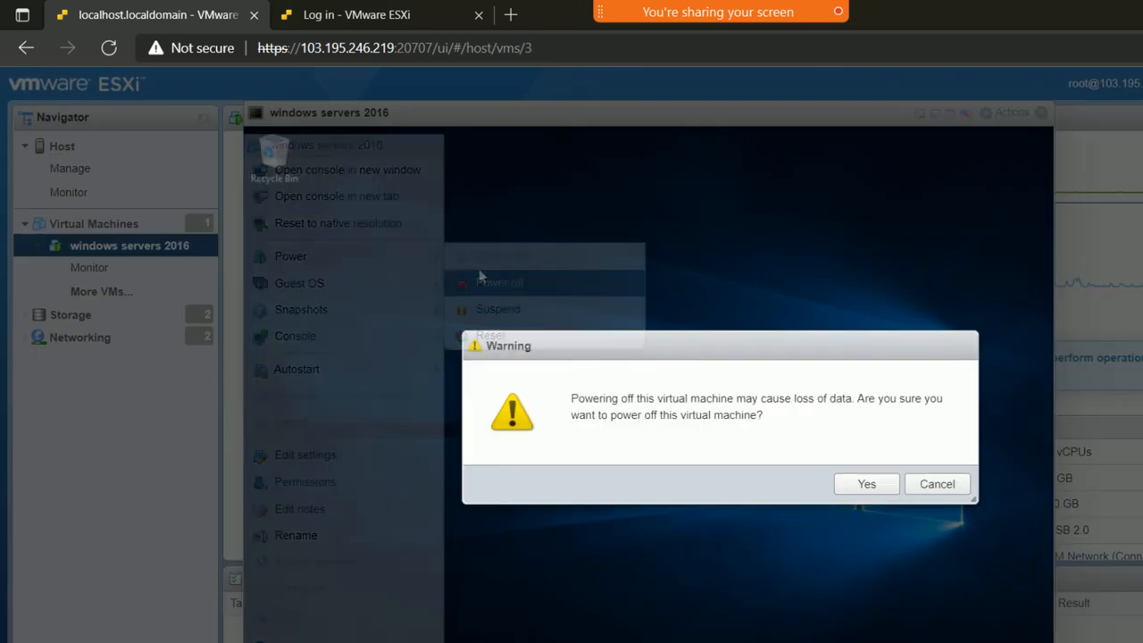
{"action": "key", "text": "Return"}
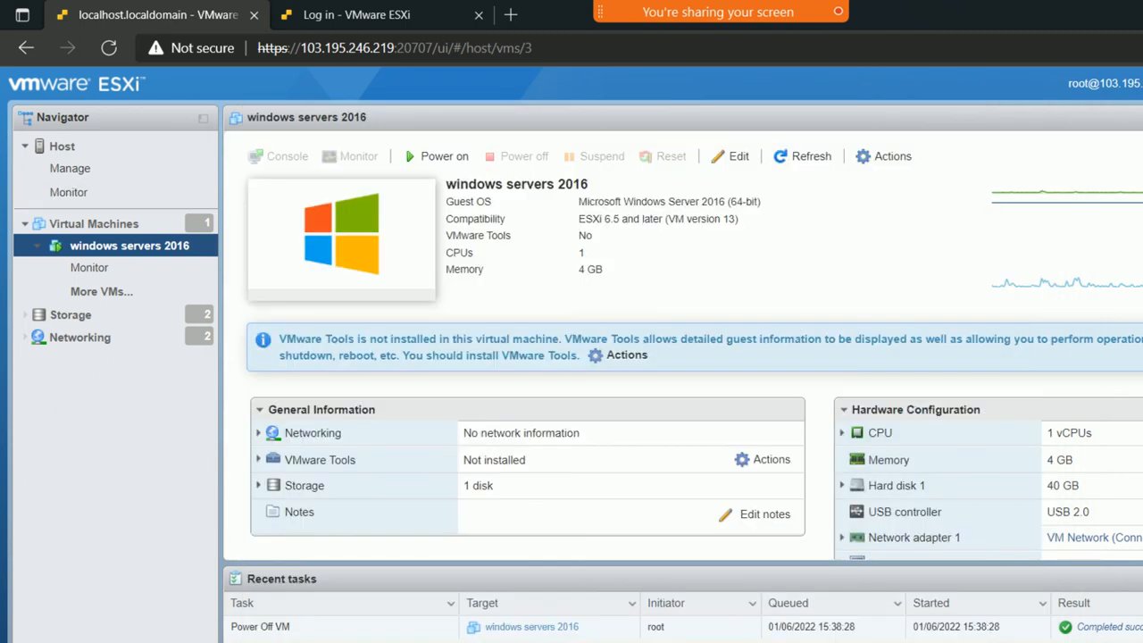
{"action": "left_click", "coordinate": [62, 146]}
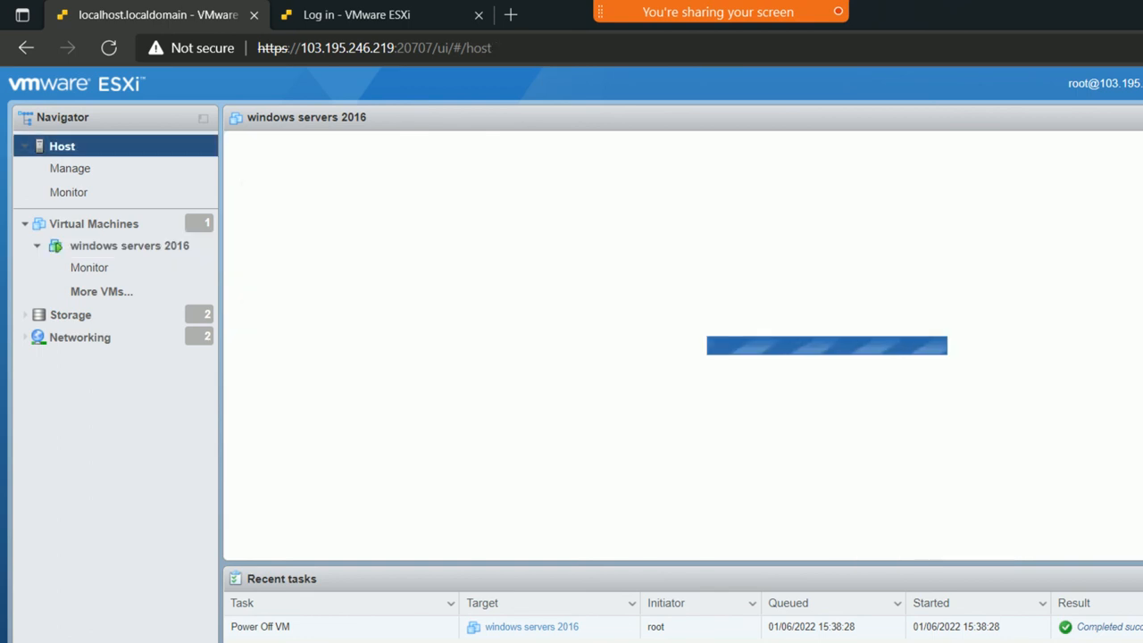
{"action": "left_click", "coordinate": [94, 224]}
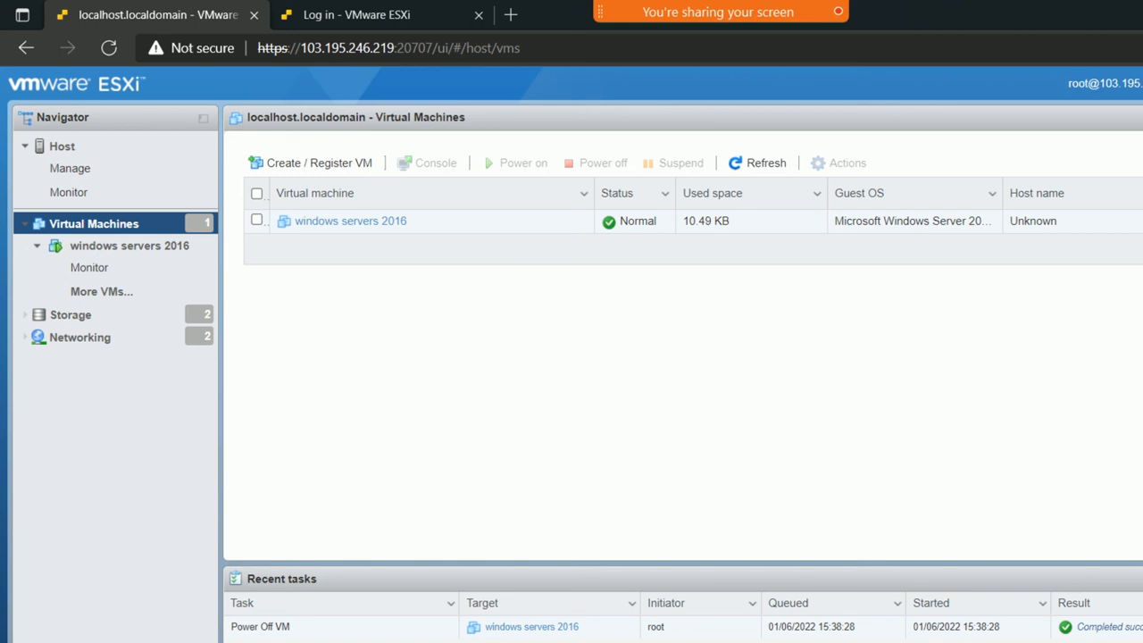
{"action": "mouse_move", "coordinate": [814, 13]}
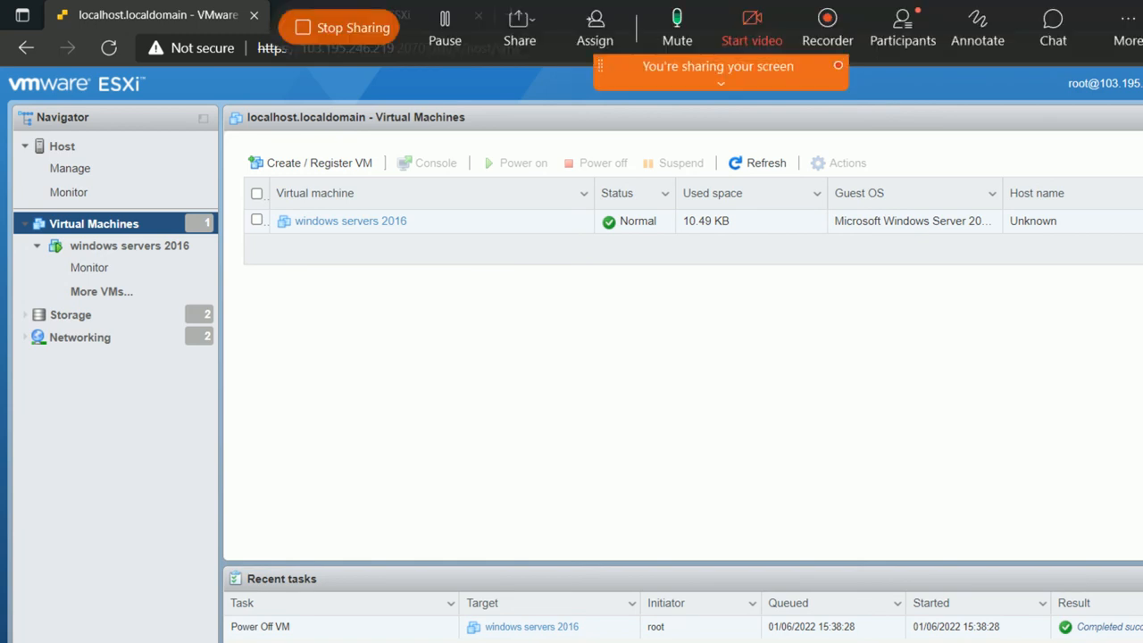
{"action": "left_click", "coordinate": [828, 23]}
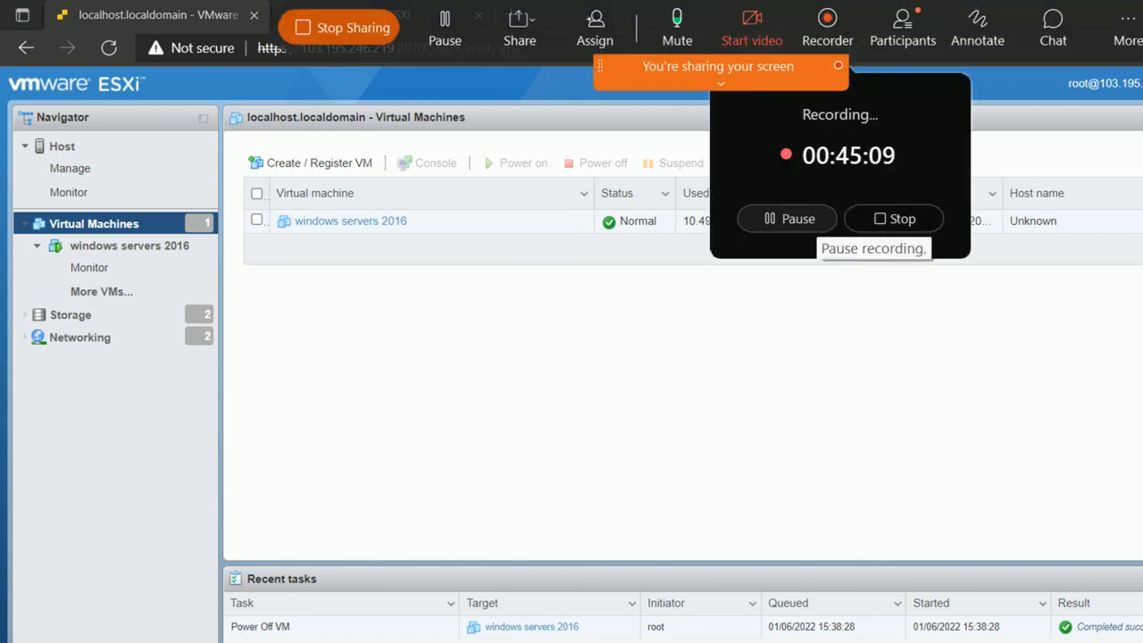
{"action": "left_click", "coordinate": [788, 218]}
{"action": "left_click", "coordinate": [894, 219]}
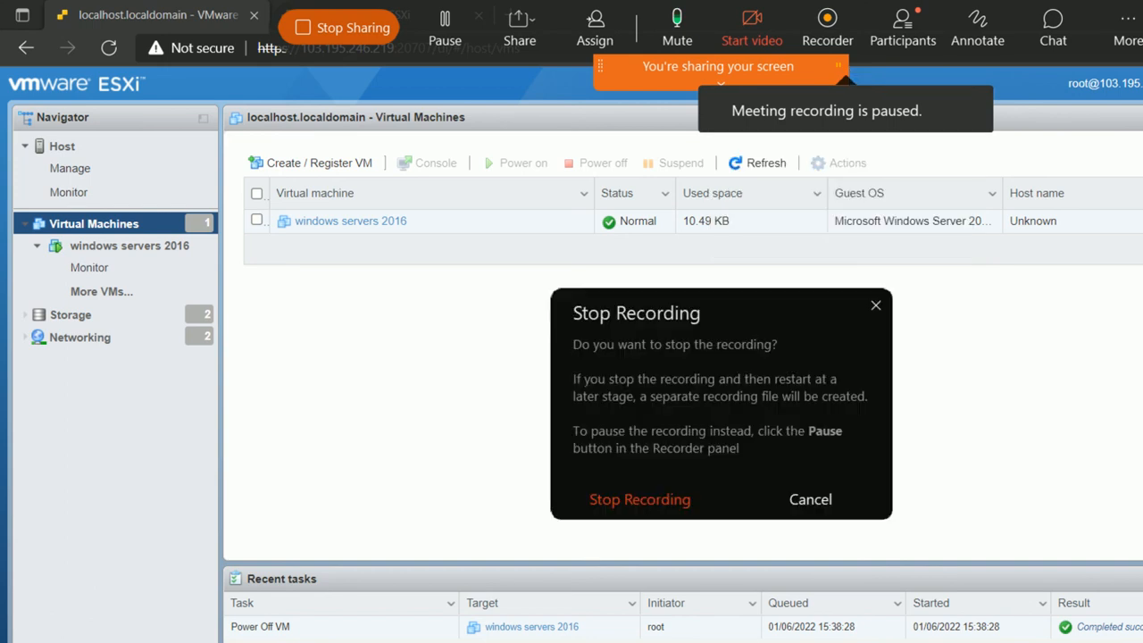
{"action": "left_click", "coordinate": [639, 500]}
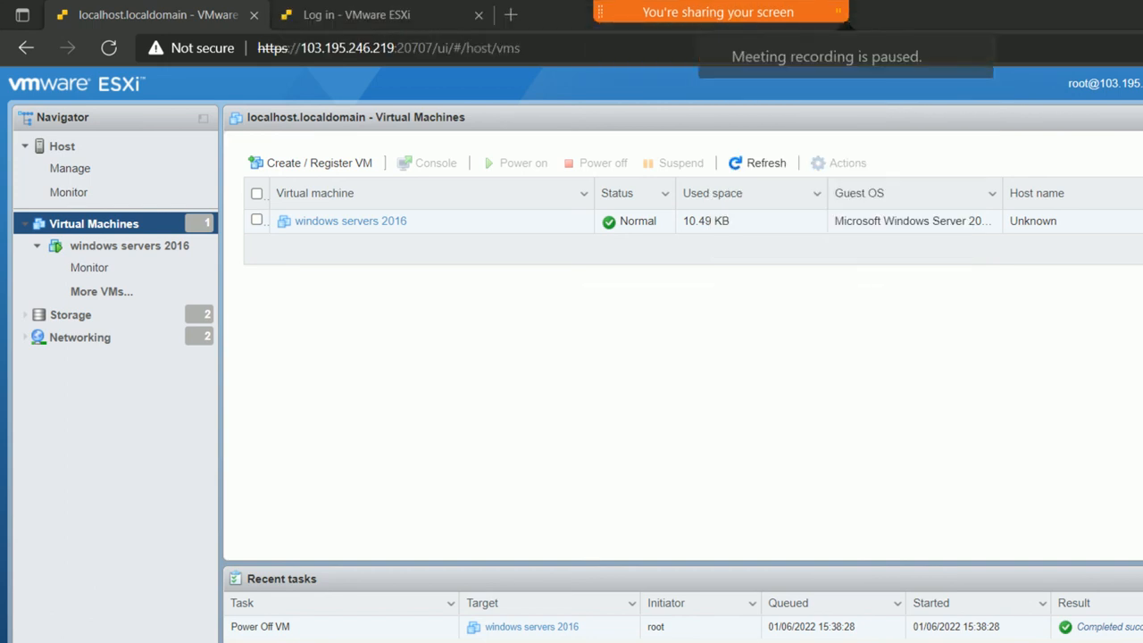